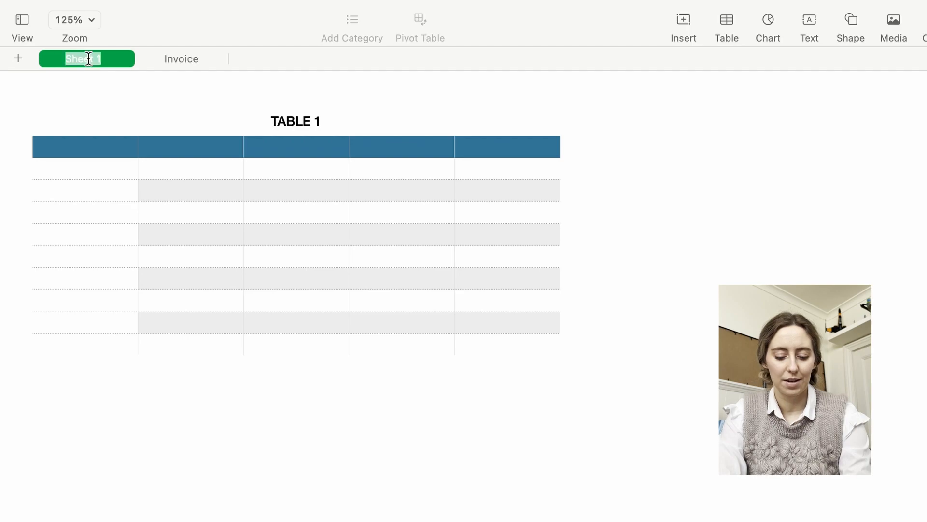
# - Rename Sheet 1 as "Update here!"
pyautogui.write('Updat')
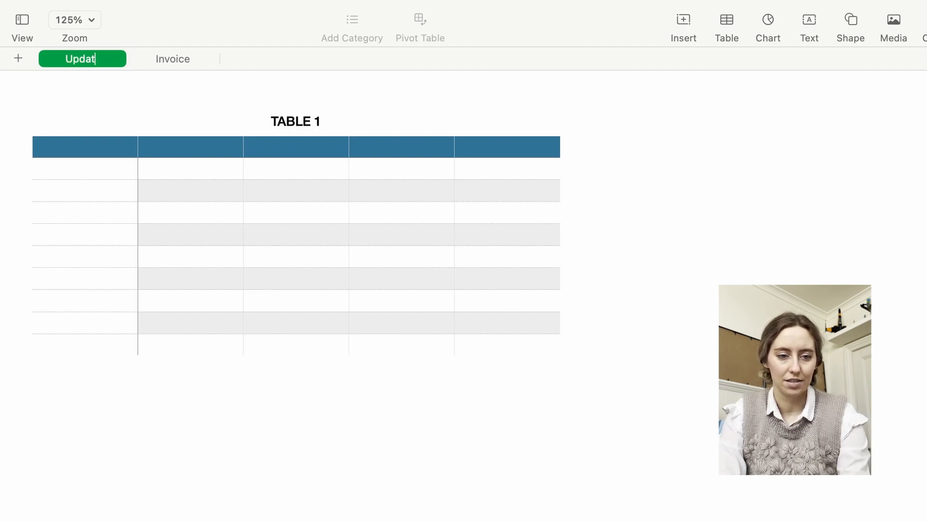
pyautogui.write('e here!')
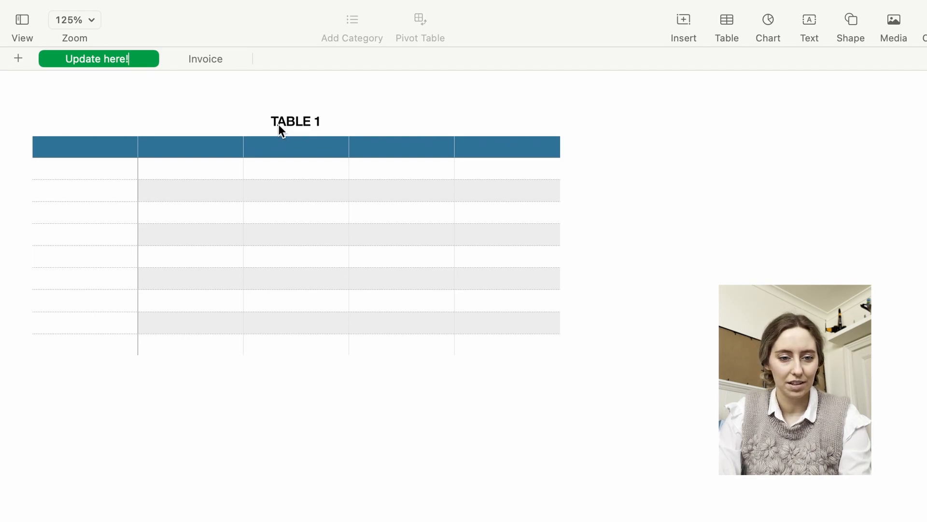
# - Delete columns C to E from the table on the "Update here!" sheet
pyautogui.click(292, 145)
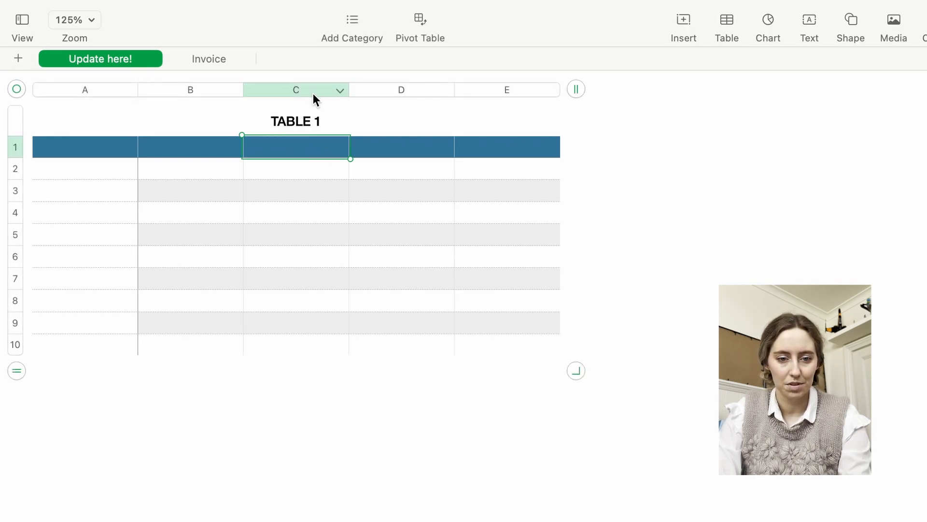
pyautogui.moveTo(313, 94); pyautogui.dragTo(515, 102)
pyautogui.rightClick(373, 94)
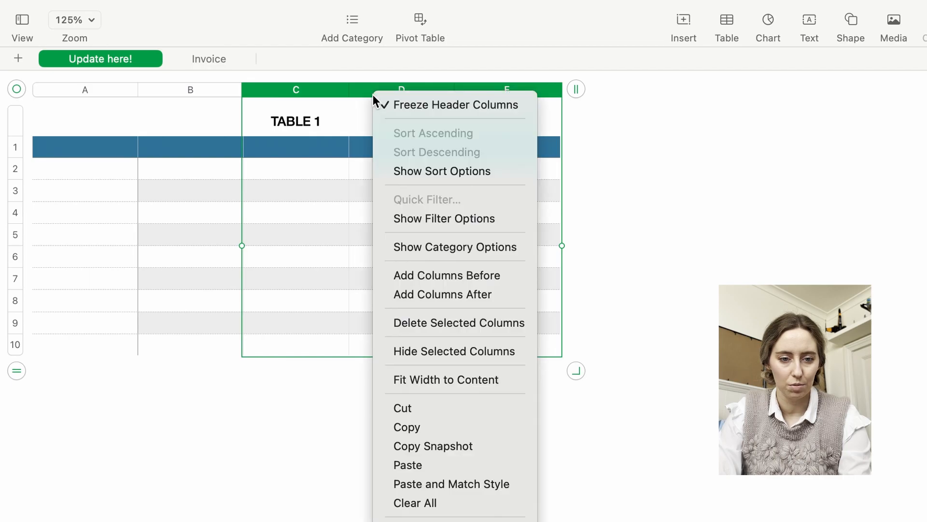
pyautogui.click(443, 322)
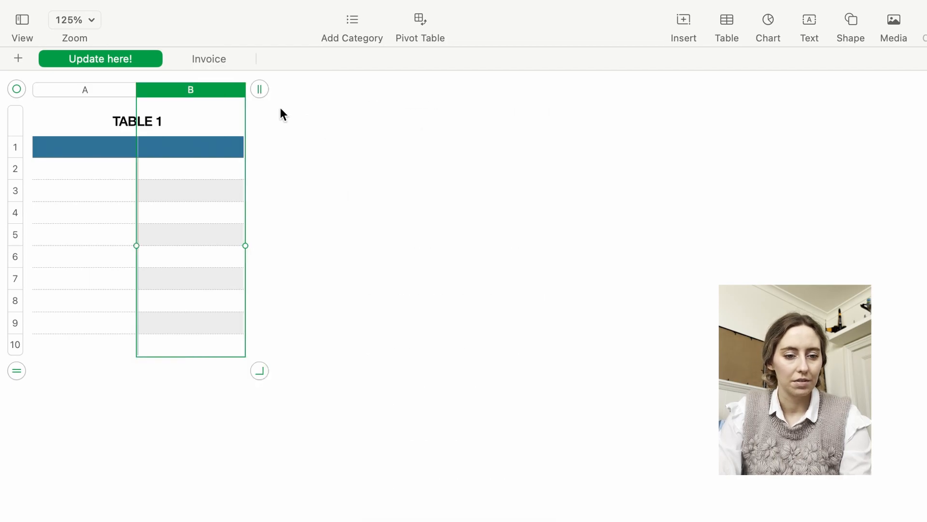
# - Change the table's title to "INVOICE UPDATE"
pyautogui.doubleClick(121, 117)
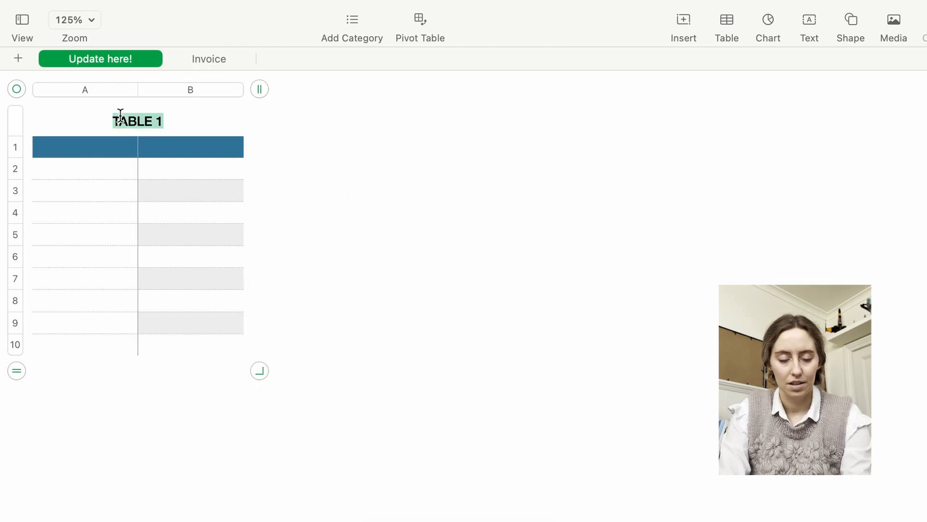
pyautogui.write('INVOICE')
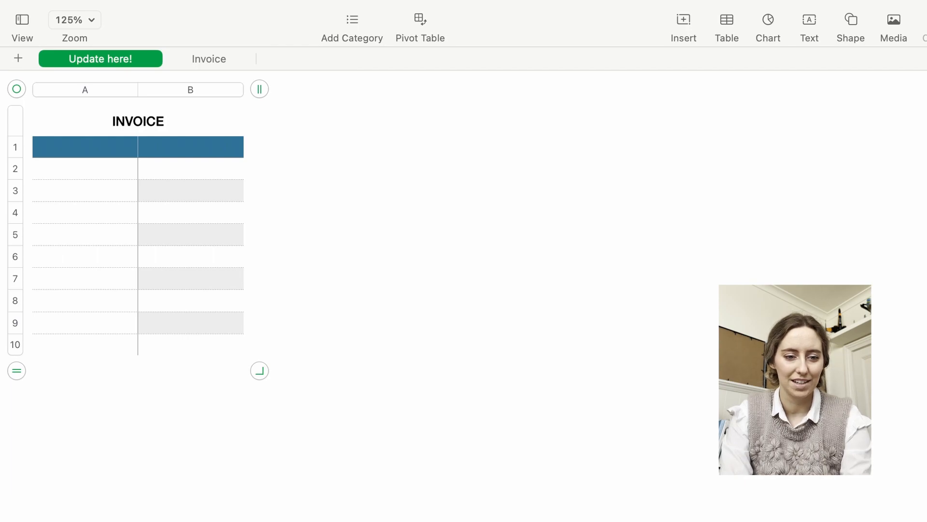
pyautogui.write(' UPDATE')
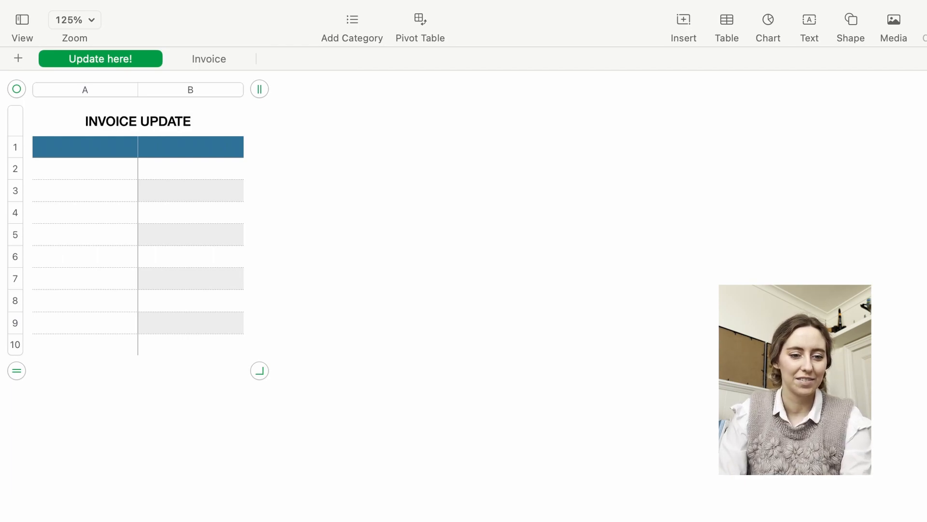
# - Widen column A to more than twice its width and set the table to 2 header rows
pyautogui.click(130, 150)
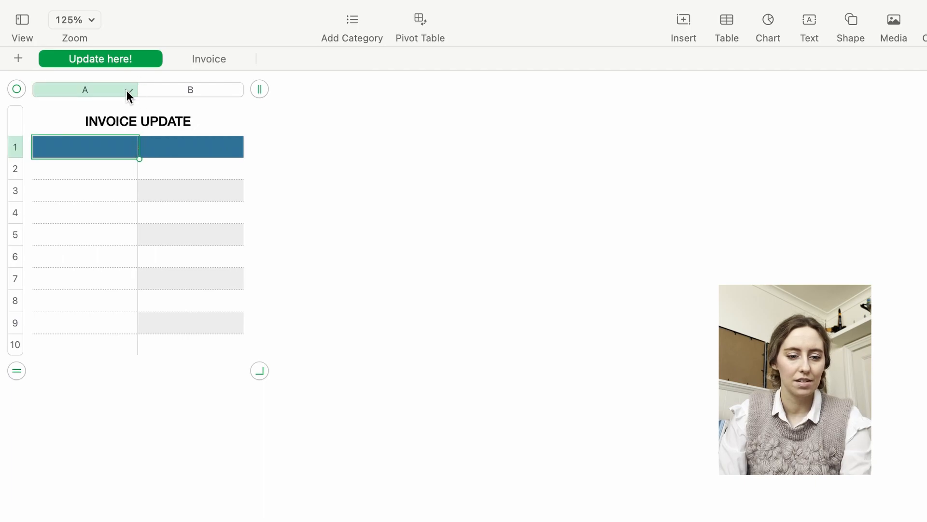
pyautogui.moveTo(138, 89); pyautogui.dragTo(461, 129)
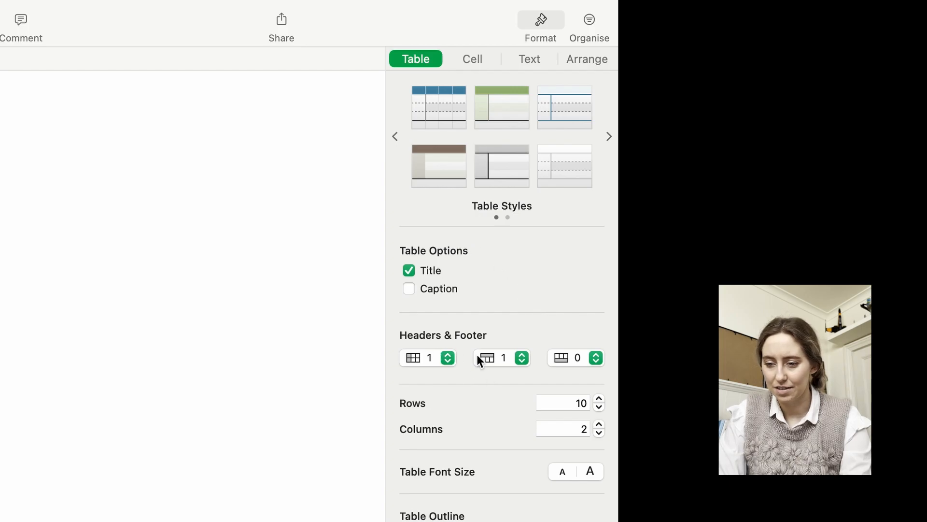
pyautogui.click(521, 358)
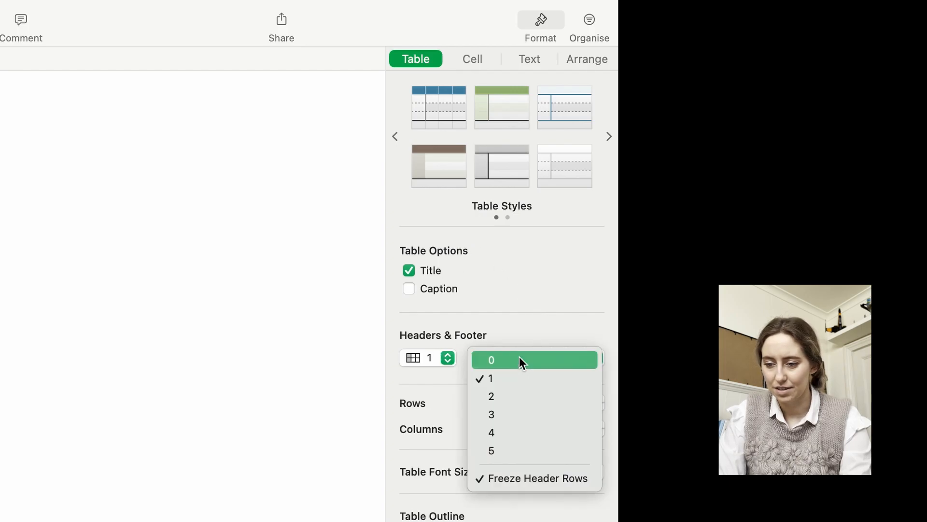
pyautogui.click(519, 404)
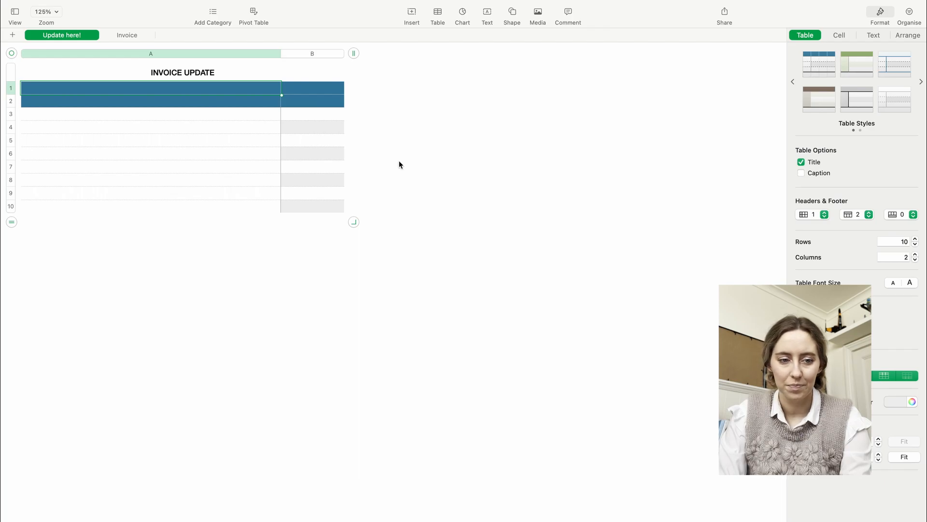
# - Merge the two cells of header row 1 into one cell across columns A and B
pyautogui.click(546, 174)
pyautogui.click(26, 86)
pyautogui.click(11, 88)
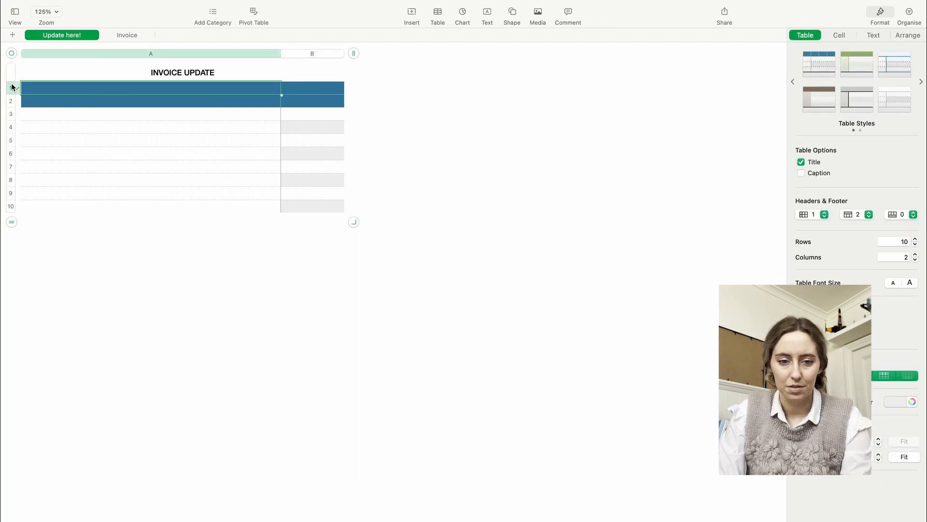
pyautogui.rightClick(300, 89)
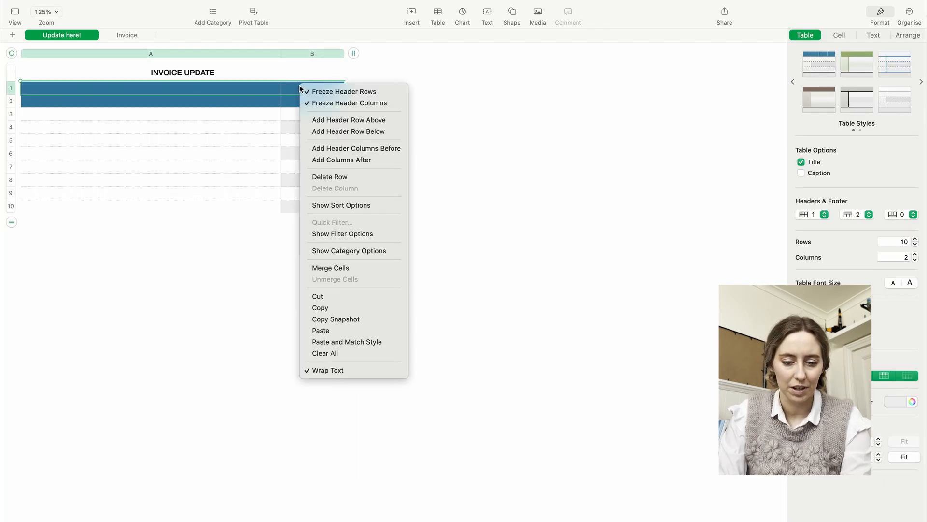
pyautogui.click(335, 271)
# - Fill the merged row 1 cell with medium blue and enter "INSTRUCTIONS:" in it
pyautogui.click(835, 39)
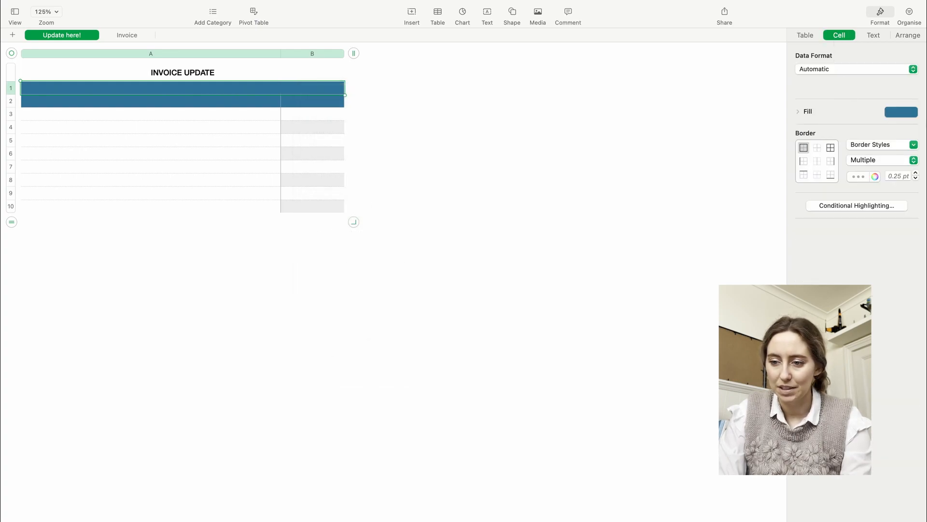
pyautogui.click(912, 114)
pyautogui.click(806, 165)
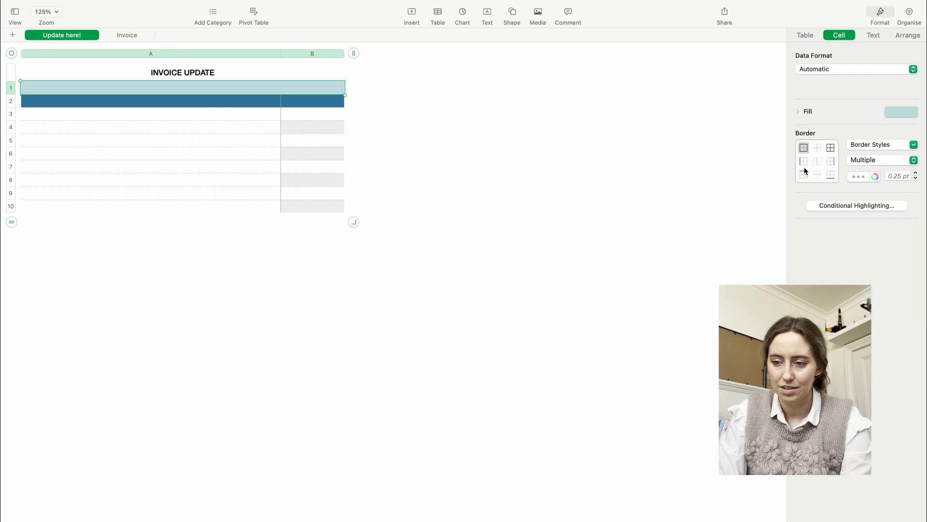
pyautogui.write('INSTRUCTIONS:')
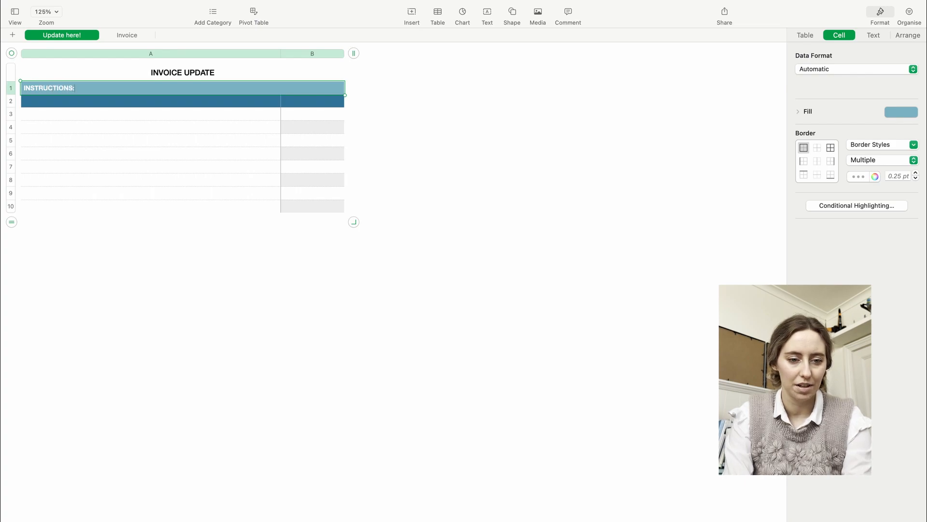
# - Enter the column headings "ITEM" in cell A2 and "RATE" in cell B2
pyautogui.click(255, 104)
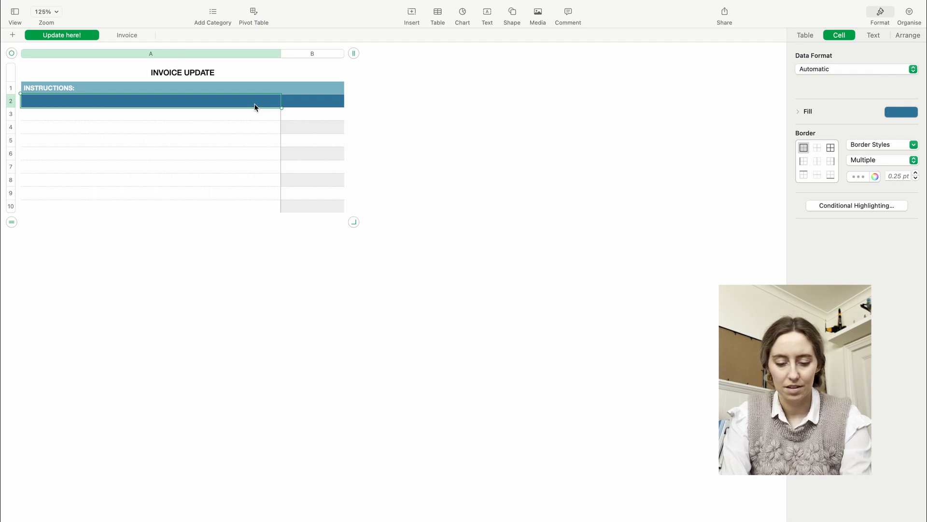
pyautogui.write('ITEM')
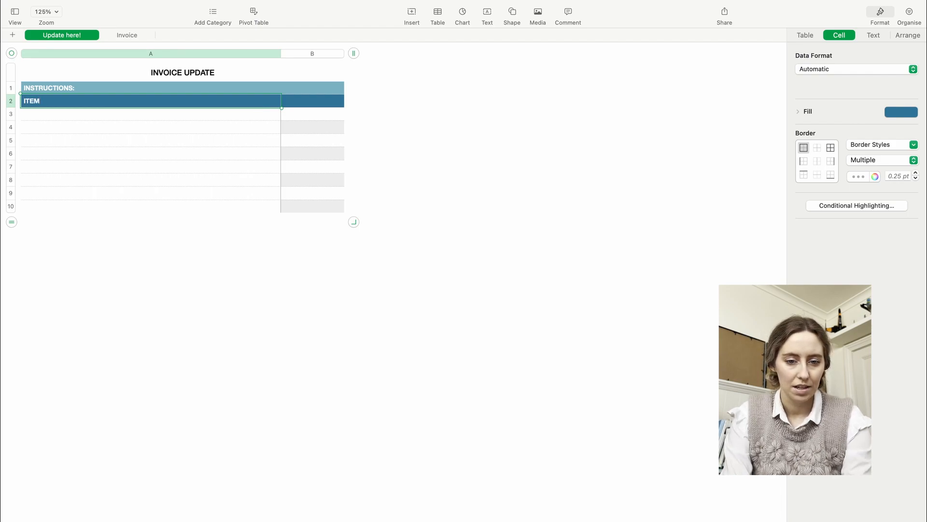
pyautogui.press('Tab')
pyautogui.write('RATE')
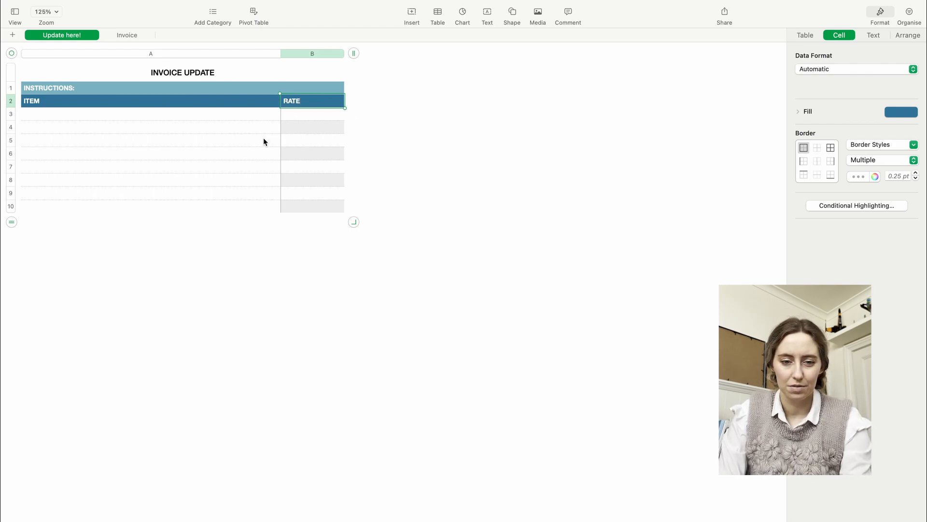
# - Format the first cell under RATE, B3, as Currency in US Dollar (US$)
pyautogui.click(314, 116)
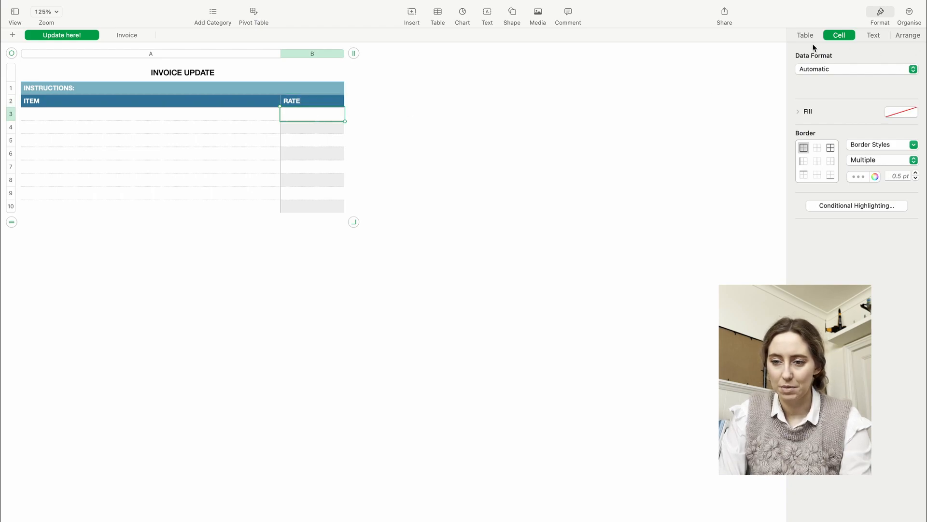
pyautogui.click(912, 69)
pyautogui.click(862, 98)
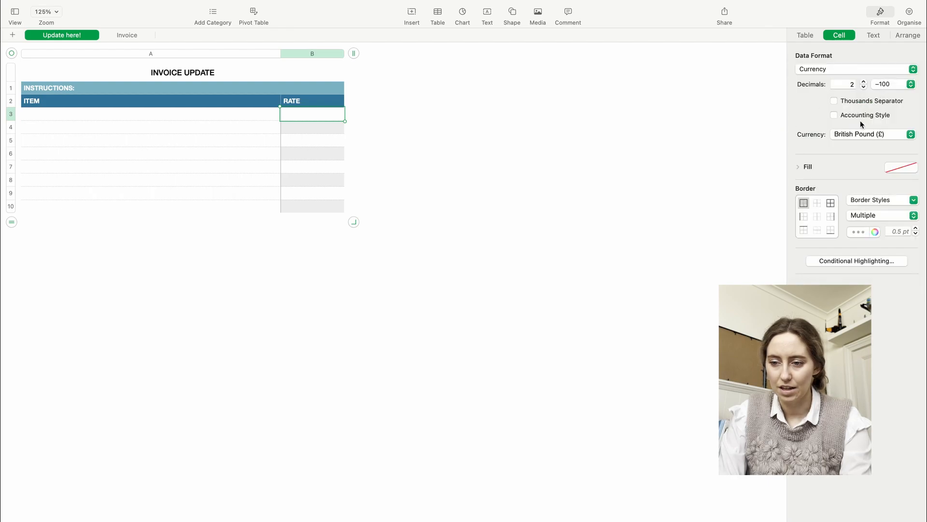
pyautogui.click(910, 135)
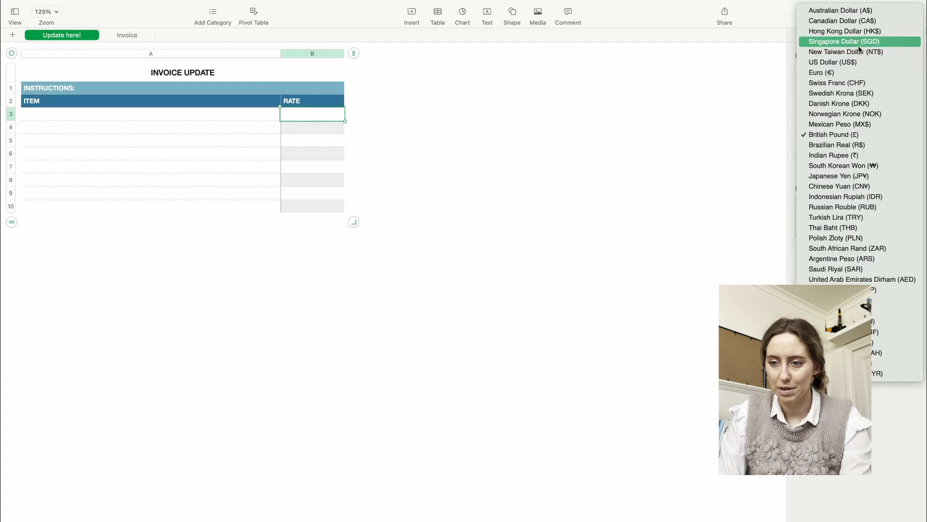
pyautogui.click(845, 61)
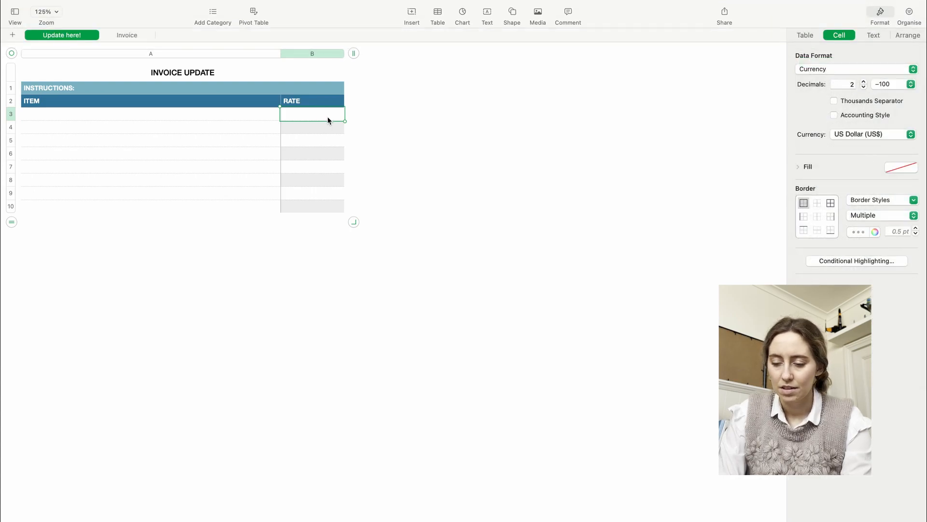
# - Extend cell B3's currency format down the RATE column through cell B7
pyautogui.click(305, 128)
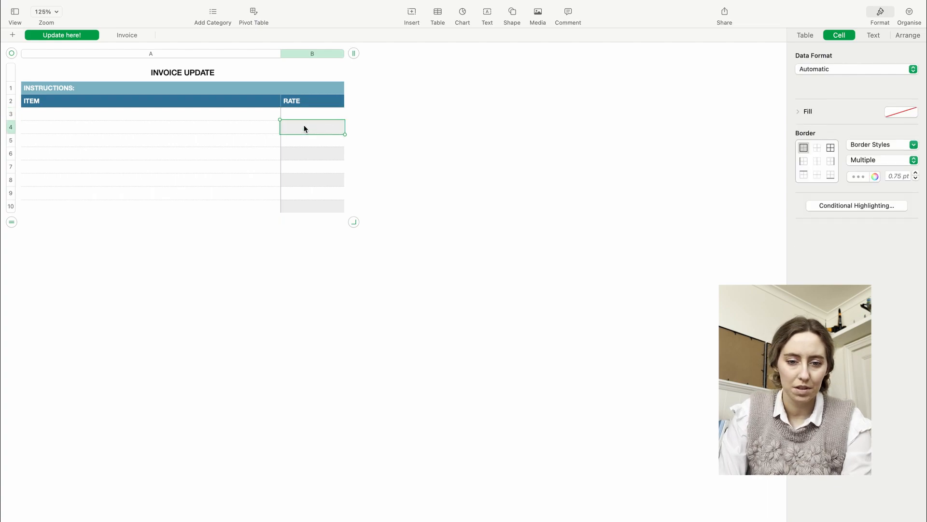
pyautogui.click(313, 110)
pyautogui.moveTo(312, 121); pyautogui.dragTo(311, 170)
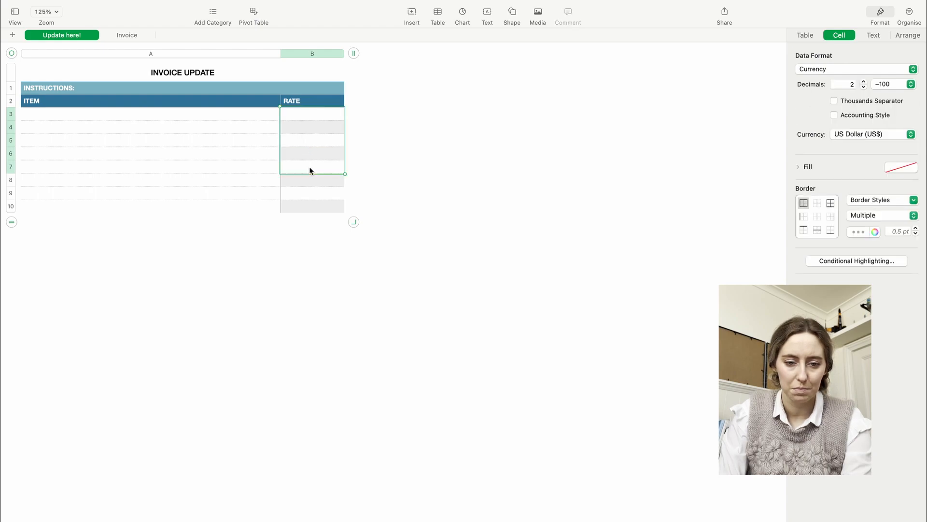
# - Fill the cells of column A below the ITEM heading with the same dark blue as the heading
pyautogui.click(274, 175)
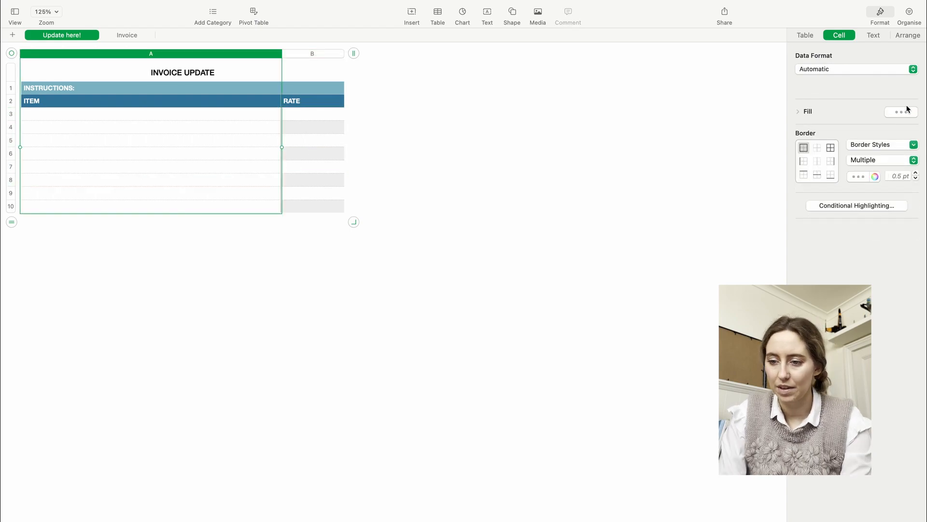
pyautogui.click(907, 110)
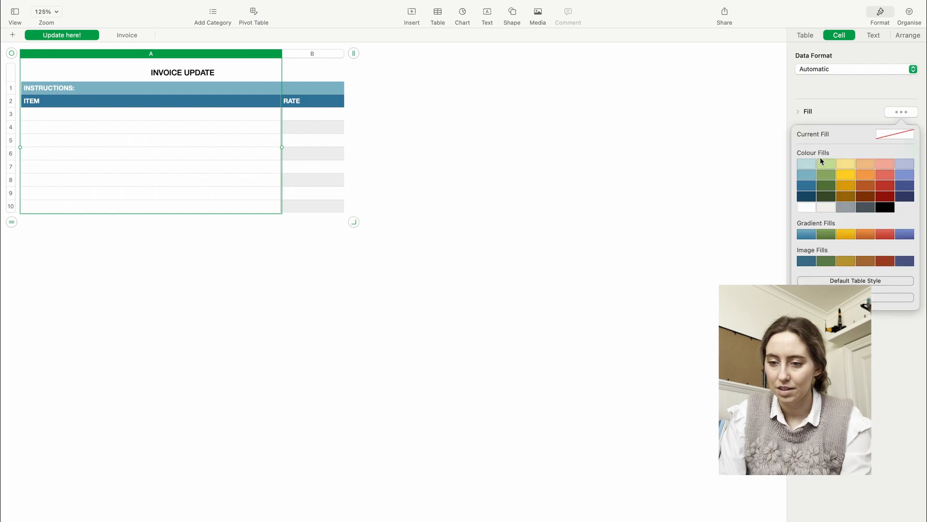
pyautogui.click(805, 187)
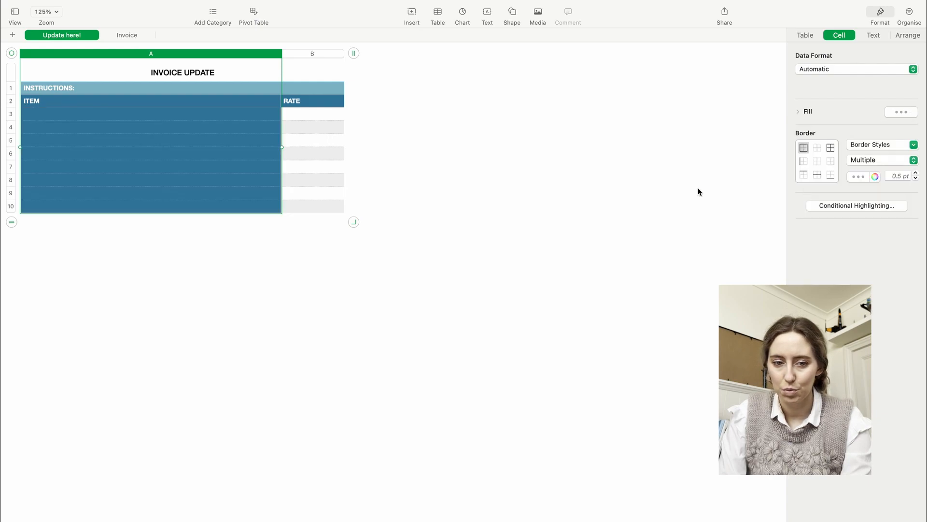
pyautogui.click(576, 201)
# - Fill the item and rate cells A3 to B7 with light yellow
pyautogui.click(242, 116)
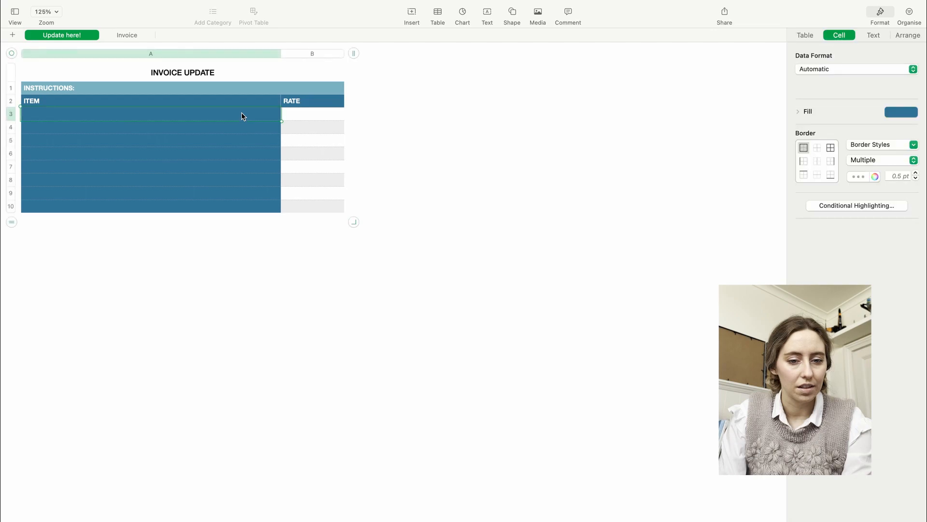
pyautogui.click(297, 128)
pyautogui.moveTo(259, 117); pyautogui.dragTo(314, 166)
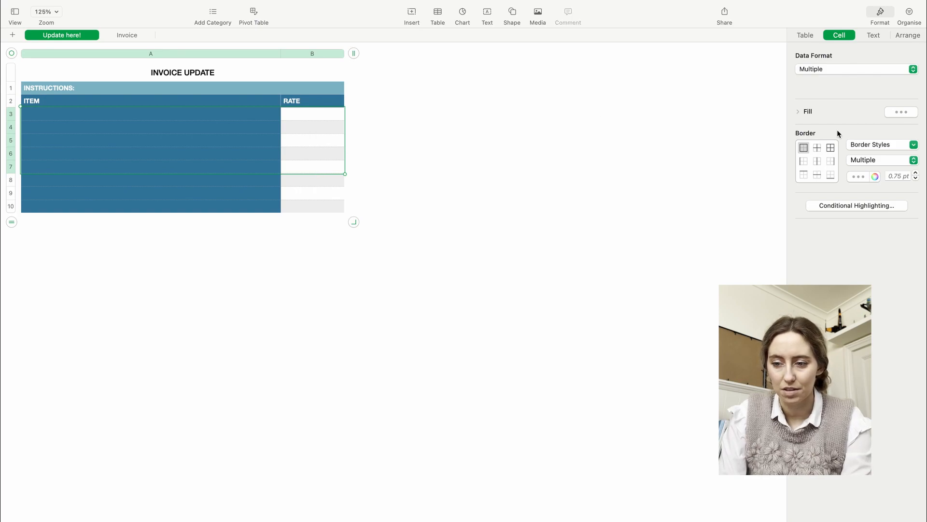
pyautogui.click(913, 112)
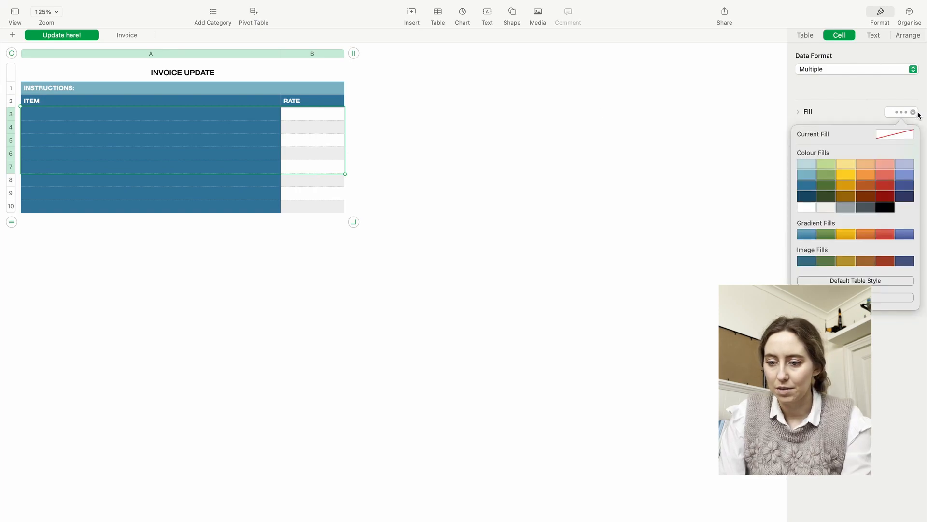
pyautogui.click(844, 164)
# - Fill the remaining RATE column cells B8 to B10 with light yellow
pyautogui.moveTo(313, 179); pyautogui.dragTo(314, 208)
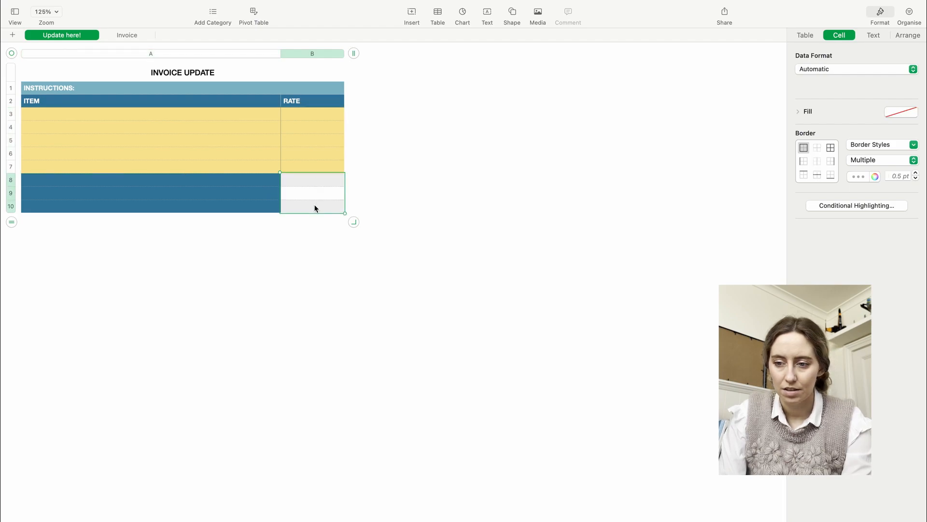
pyautogui.click(913, 111)
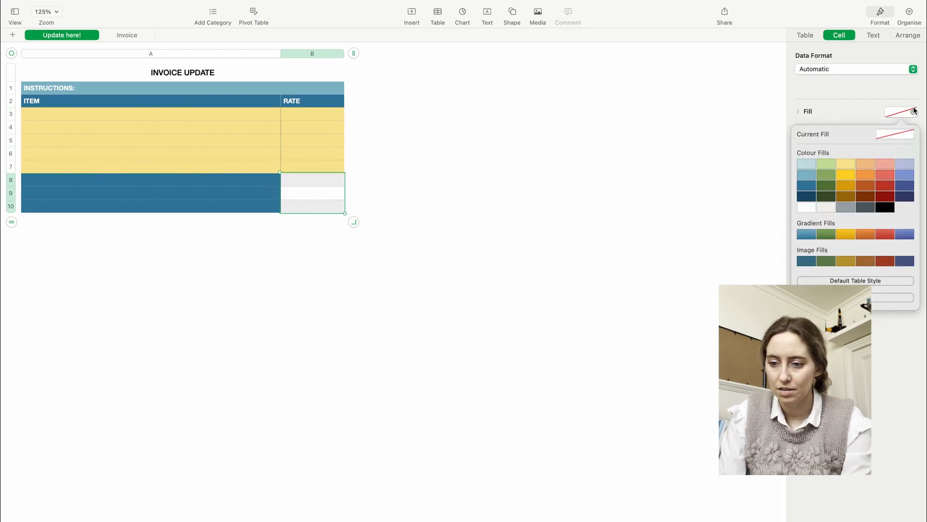
pyautogui.click(844, 165)
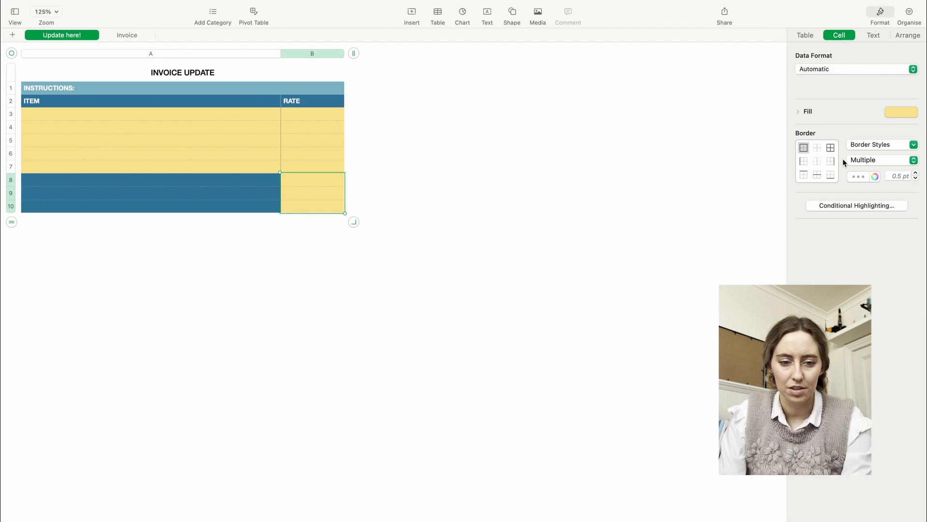
# - Enter the labels INVOICE No., DUE DATE and CLIENT in cells A8 to A10
pyautogui.click(157, 179)
pyautogui.write('INVOICE No.')
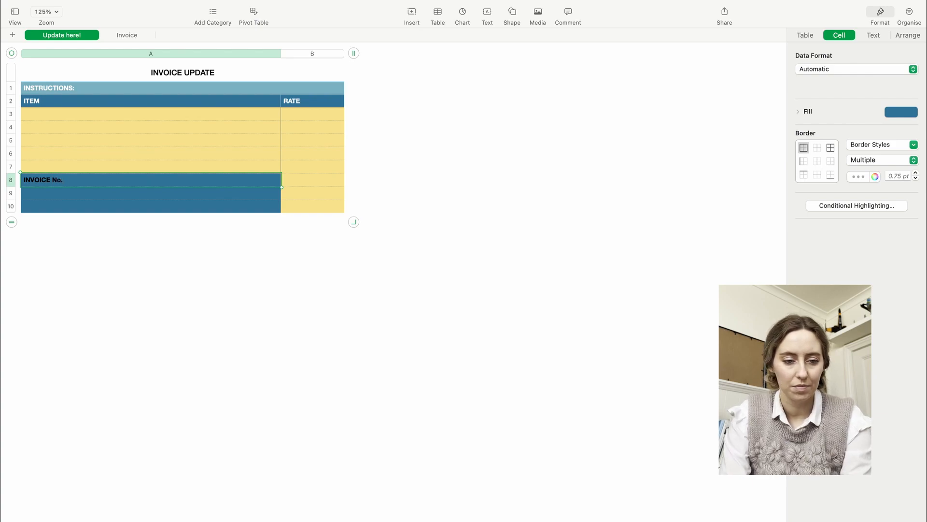
pyautogui.press('Return')
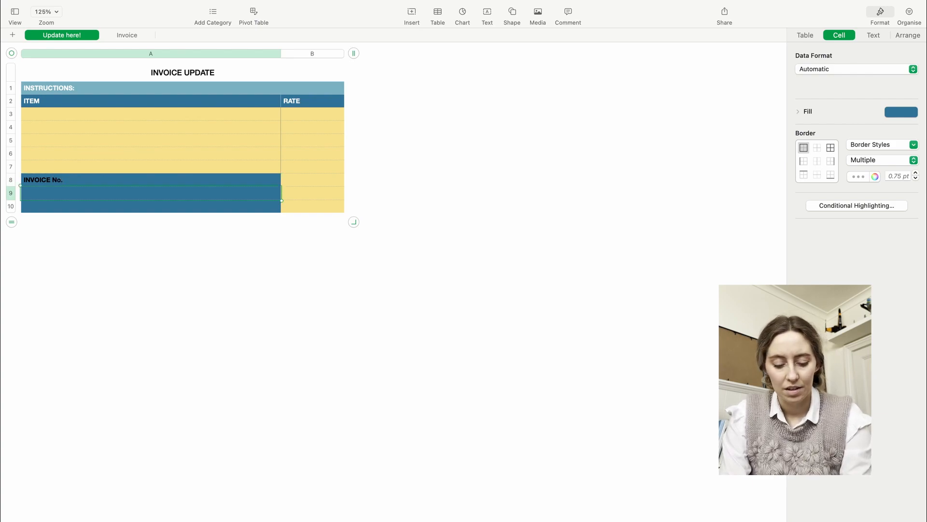
pyautogui.write('DUE DATE')
pyautogui.press('Return')
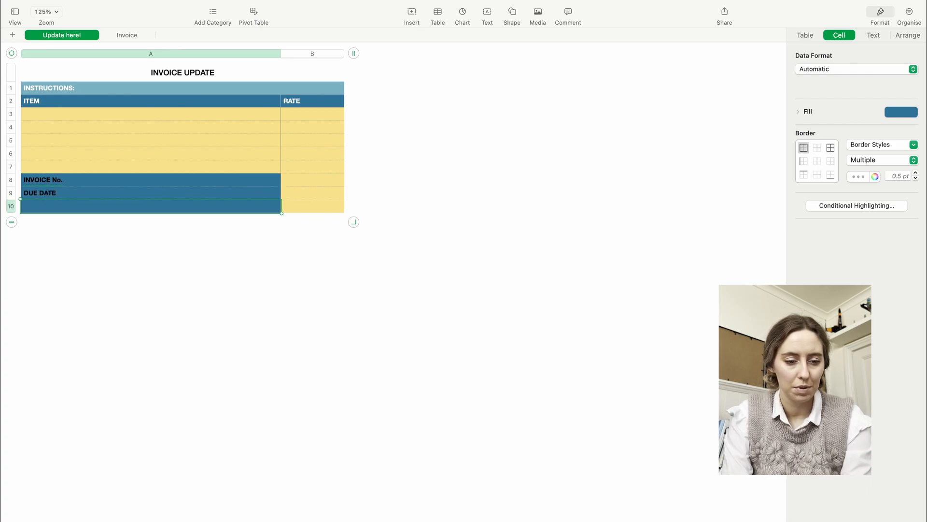
pyautogui.write('CLIENT')
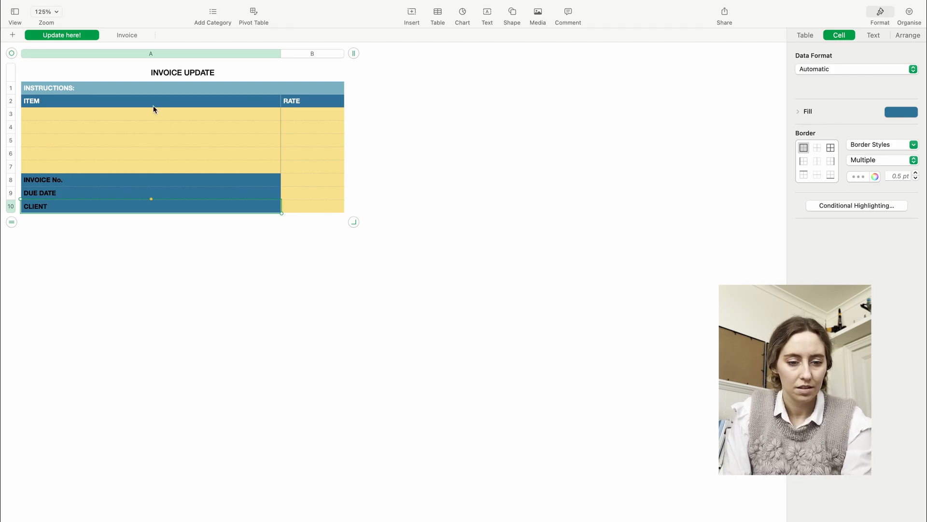
# - Try to enter 000001 as the invoice number in cell B8 with the Automatic data format
pyautogui.click(329, 190)
pyautogui.click(330, 183)
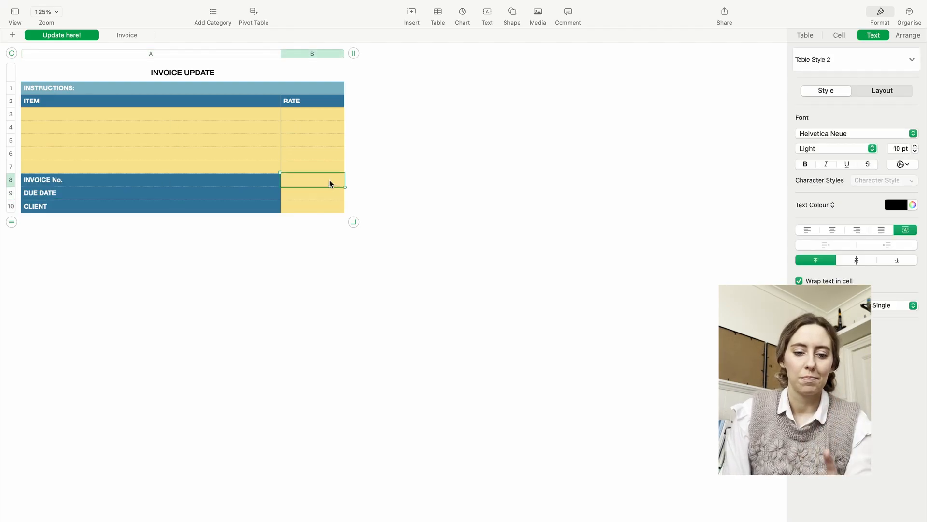
pyautogui.click(839, 35)
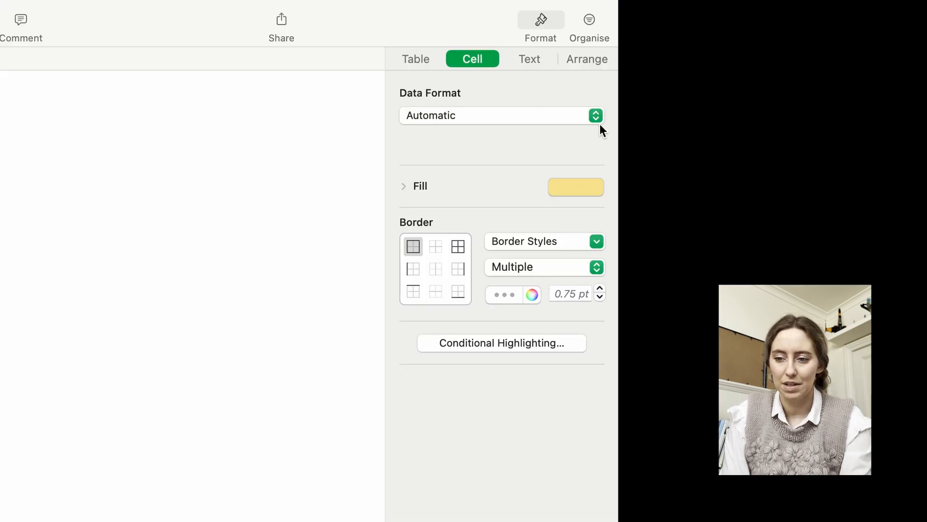
pyautogui.click(598, 116)
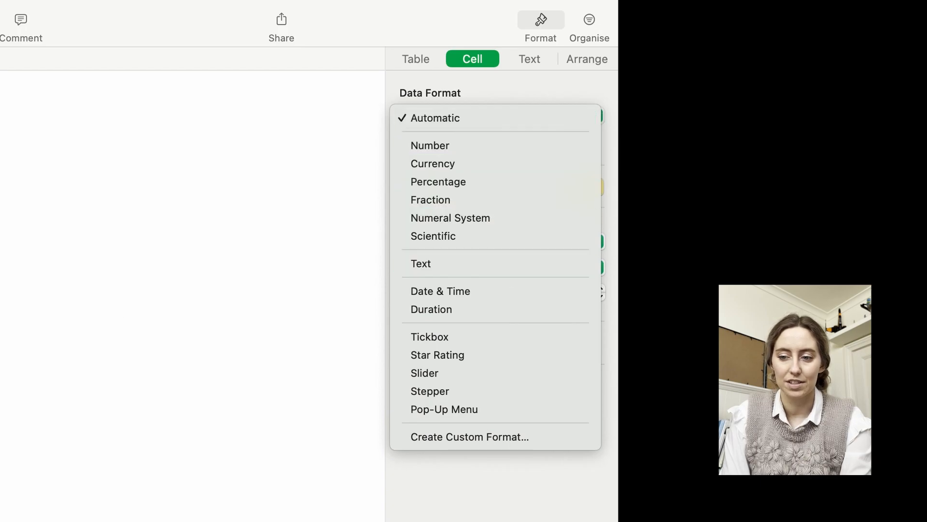
pyautogui.click(482, 115)
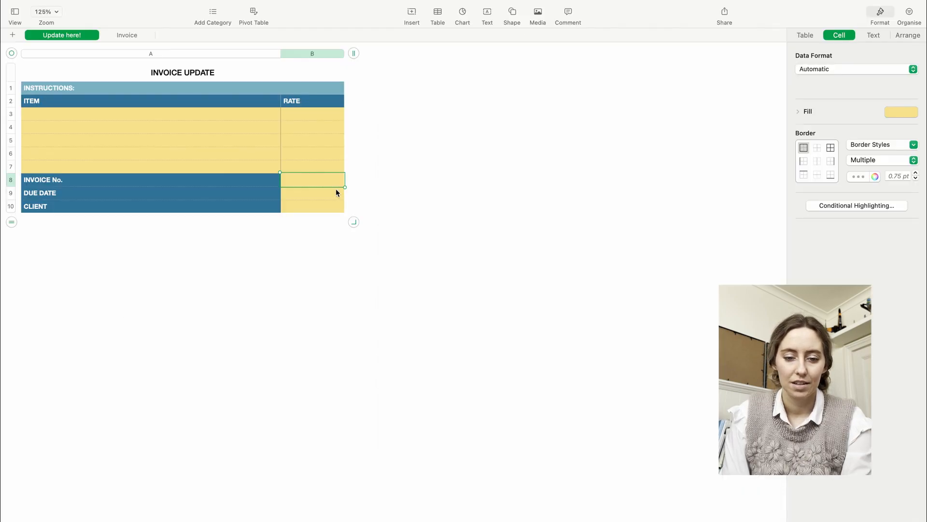
pyautogui.write('000001')
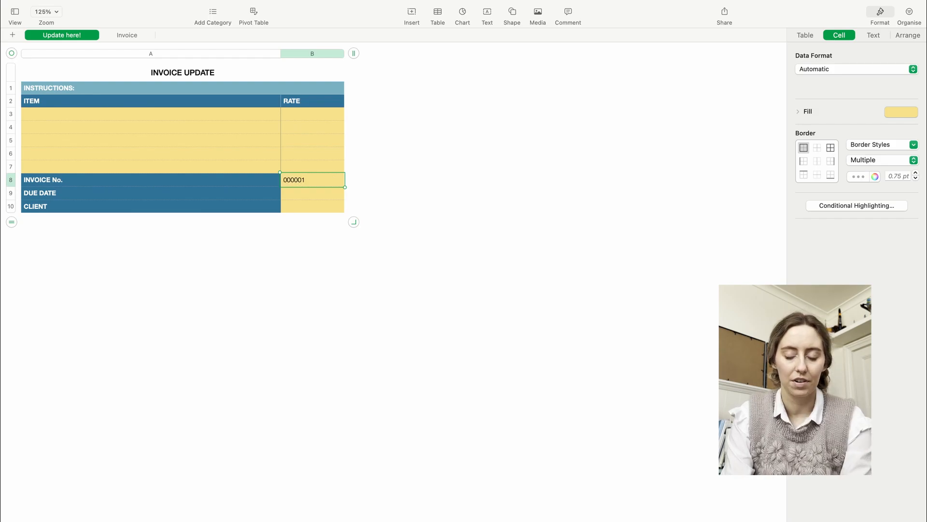
pyautogui.press('Return')
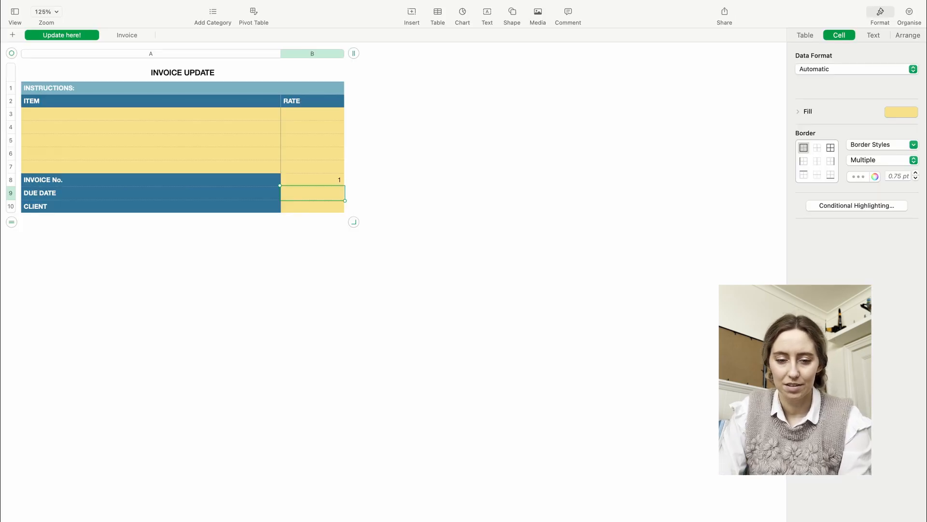
# - Format cell B8 as Text and re-enter the invoice number as 000001
pyautogui.press('Up')
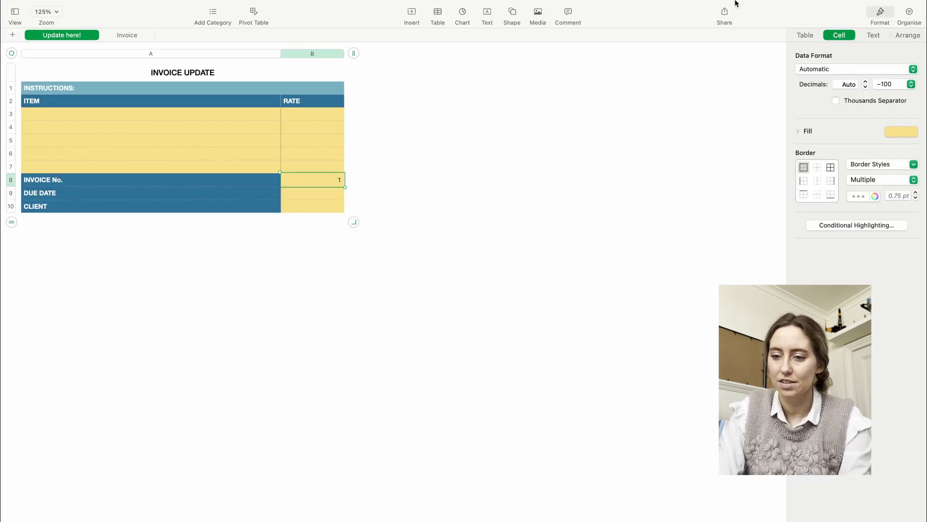
pyautogui.click(914, 69)
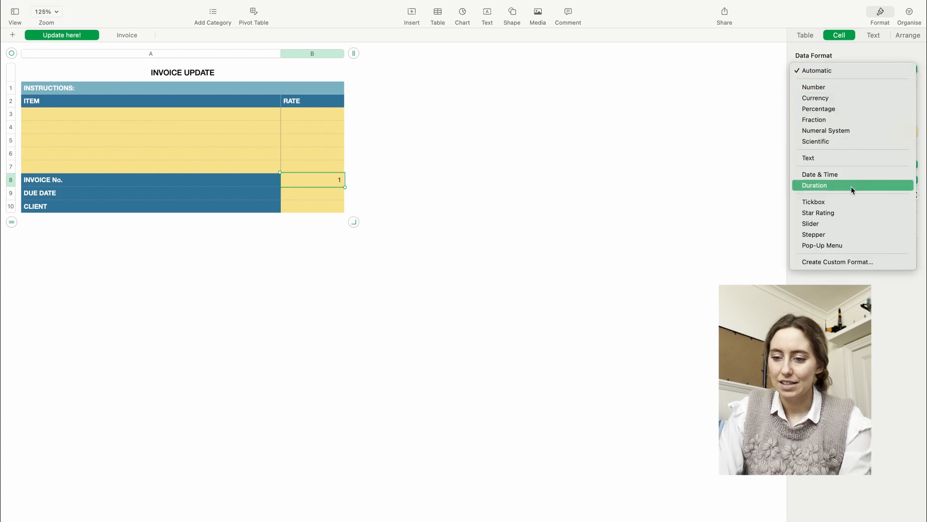
pyautogui.click(850, 163)
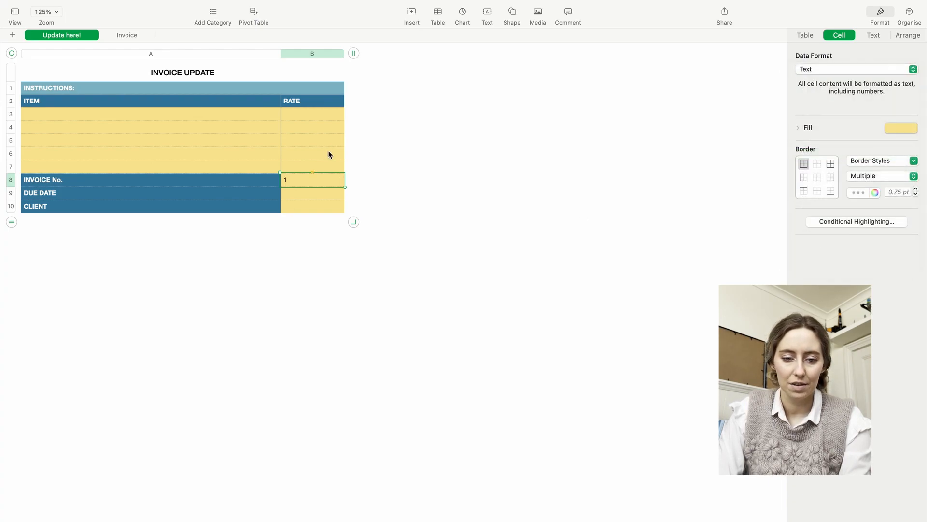
pyautogui.press('BackSpace')
pyautogui.write('000')
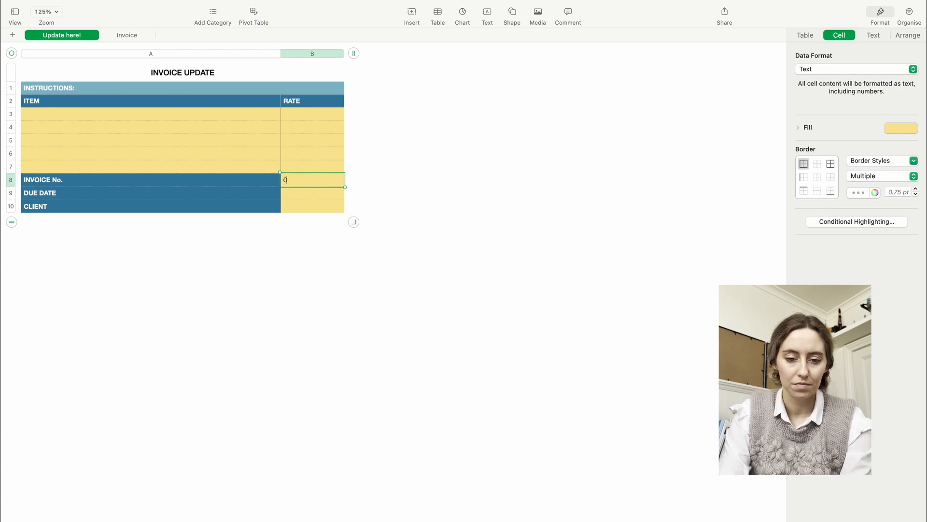
pyautogui.write('00')
pyautogui.write('1')
pyautogui.press('Return')
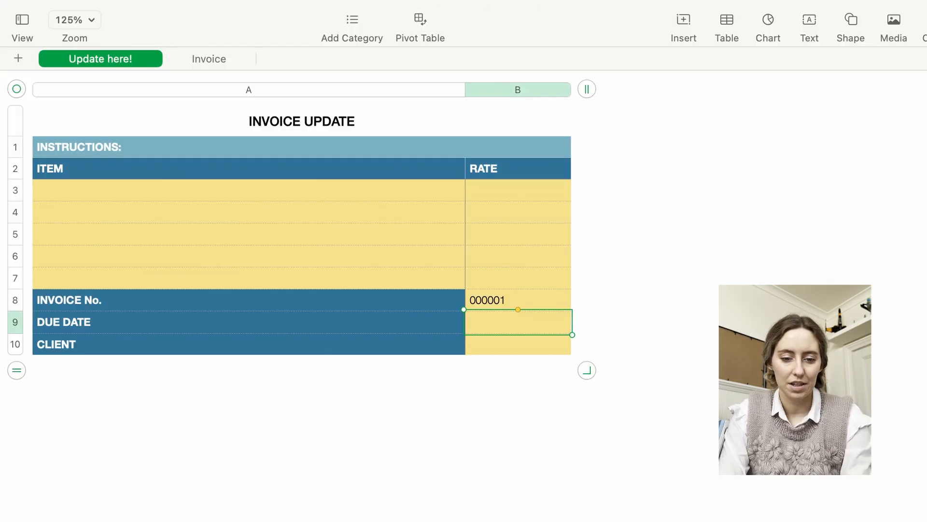
# - Enter the formula TODAY+7 in cell B9 so the due date falls seven days from today
pyautogui.press('=')
pyautogui.write('today')
pyautogui.press('Return')
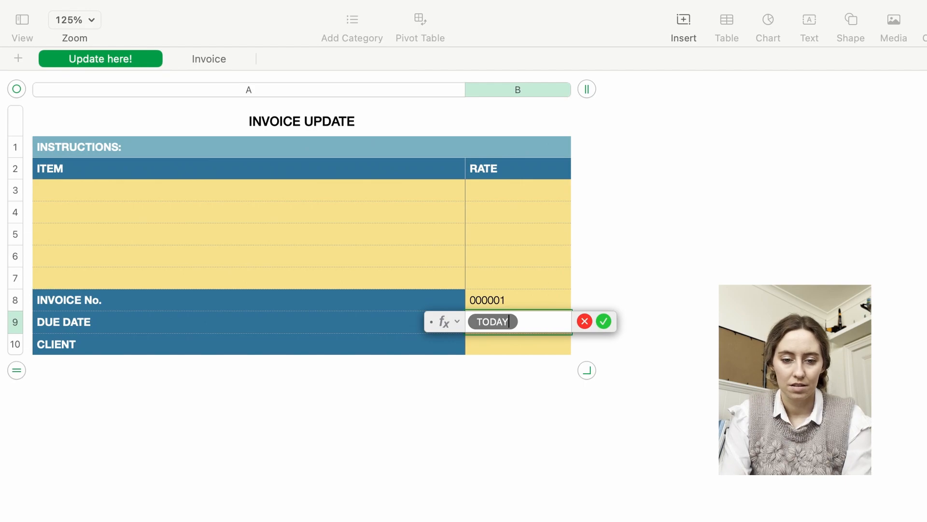
pyautogui.press('Right')
pyautogui.write('+7')
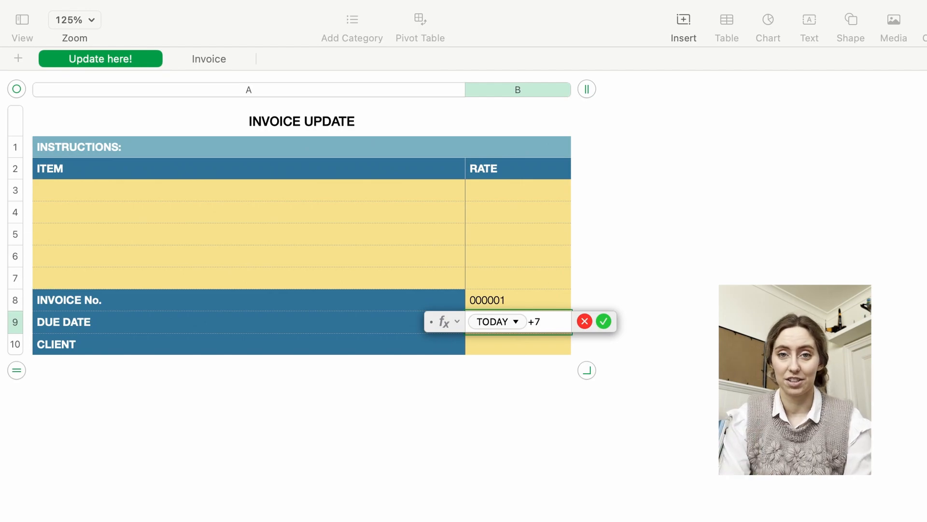
pyautogui.press('Return')
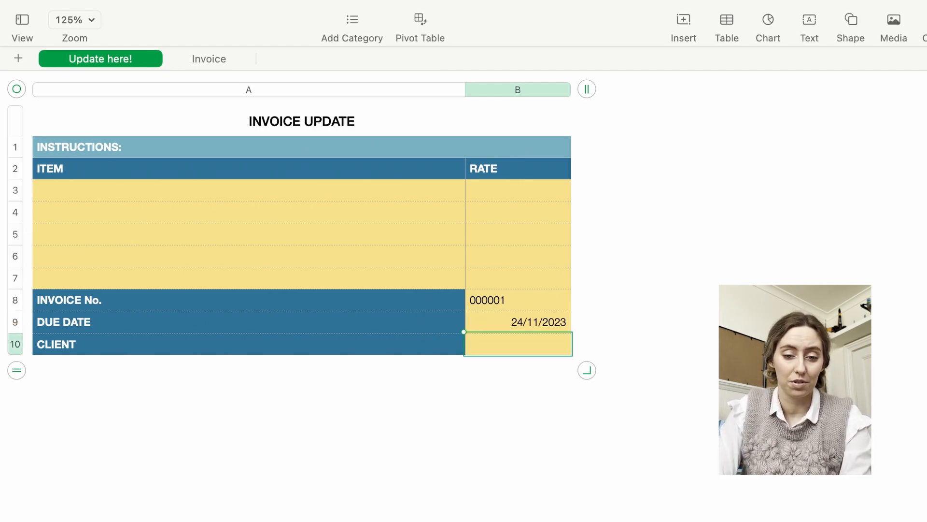
# - Set the due date in cell B9 to the "5 Jan 2023" date format and left-align it
pyautogui.click(505, 327)
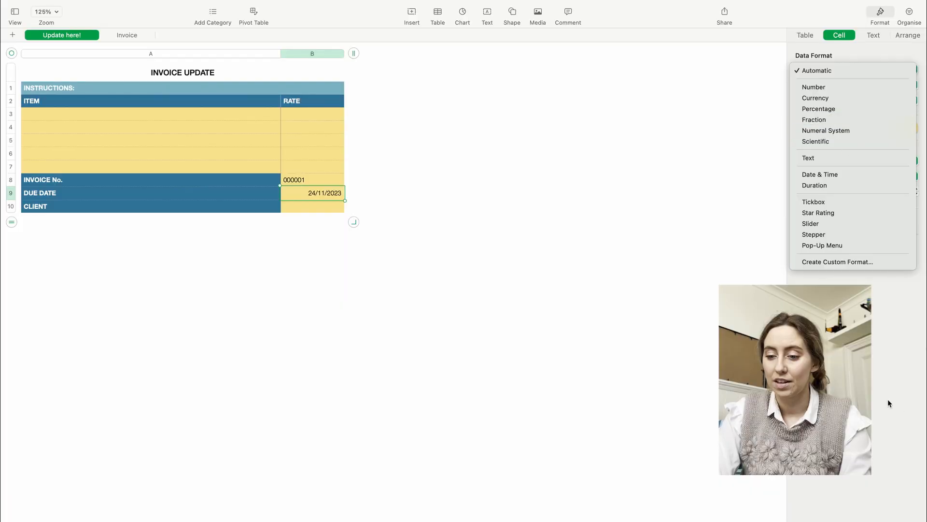
pyautogui.click(879, 350)
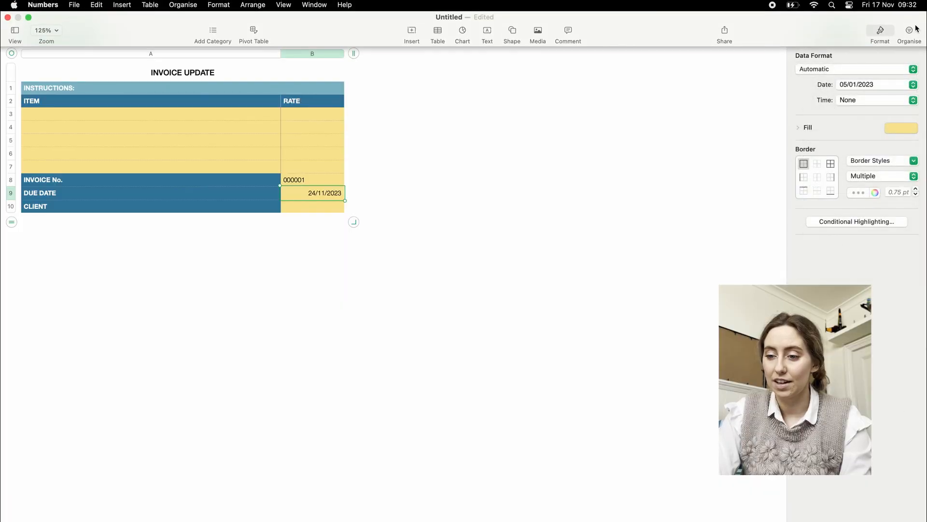
pyautogui.click(913, 85)
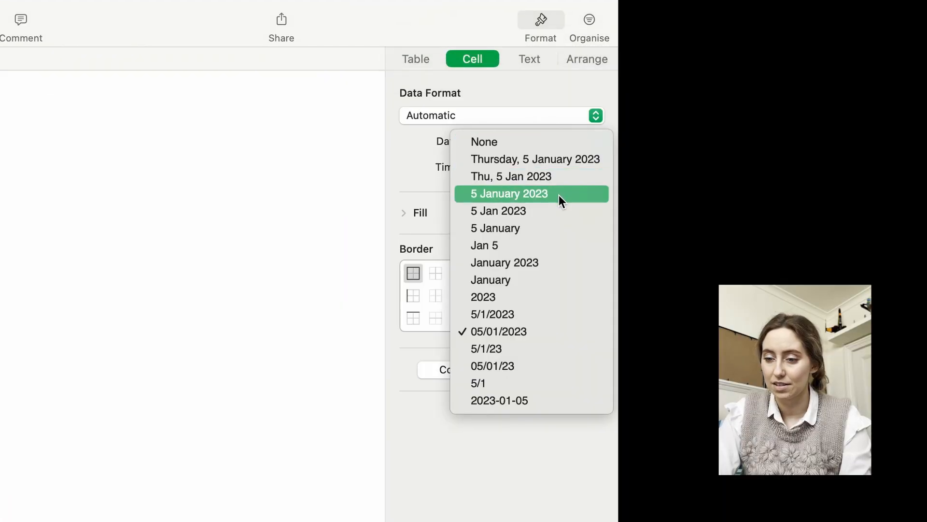
pyautogui.click(552, 204)
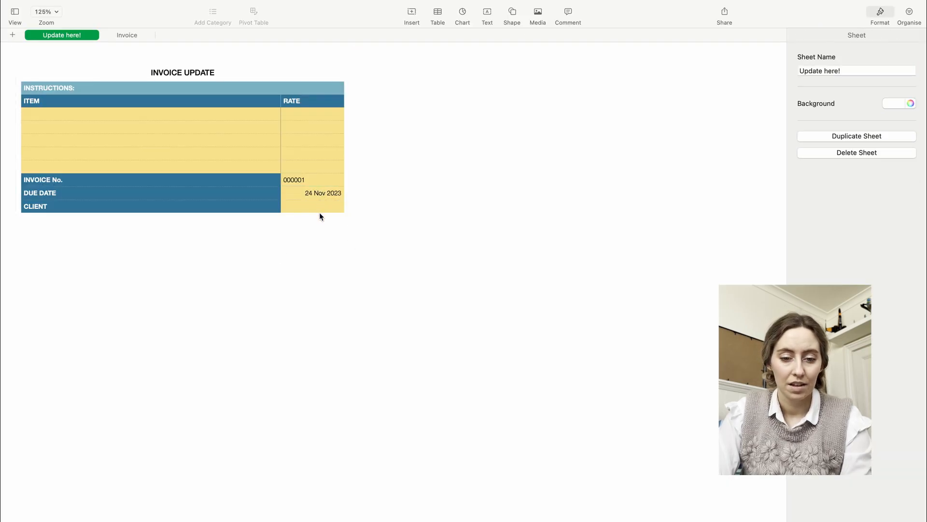
pyautogui.click(320, 191)
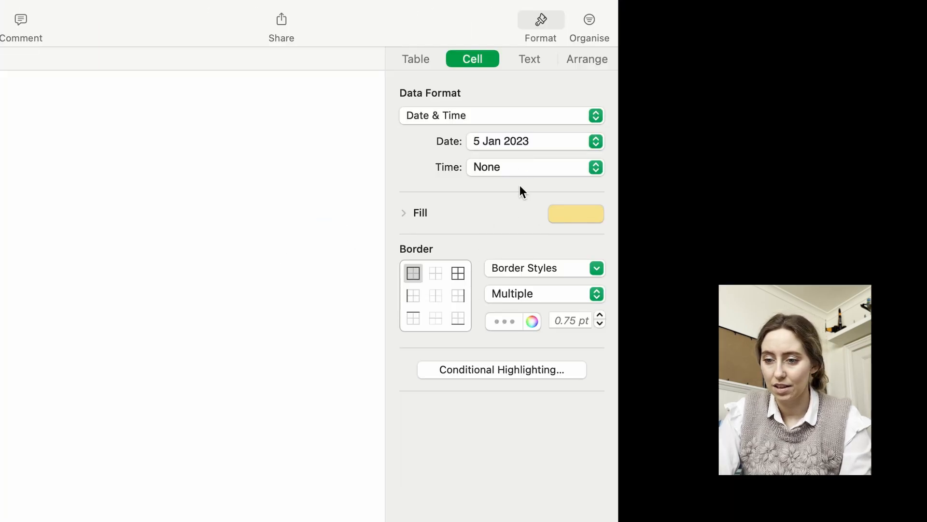
pyautogui.click(540, 59)
pyautogui.click(421, 383)
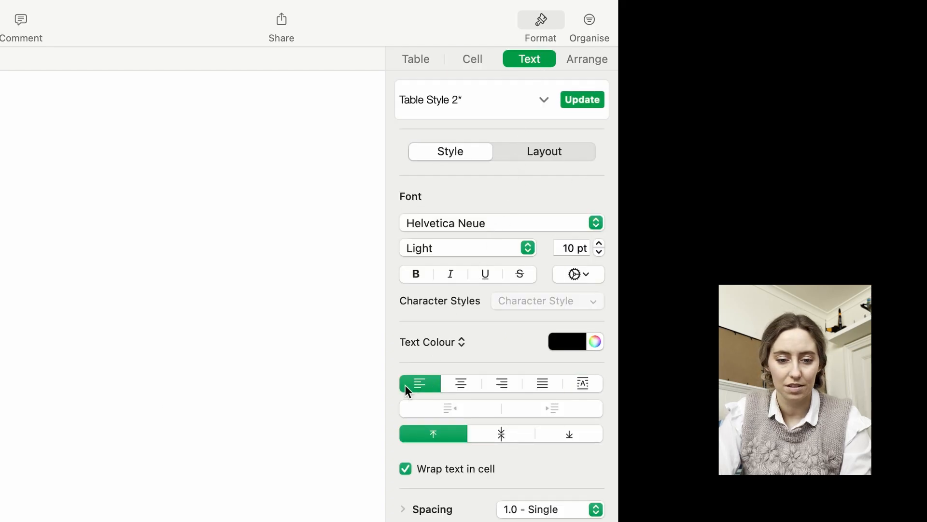
# - Set the data format of the CLIENT value cell B10 to Pop-Up Menu
pyautogui.click(327, 212)
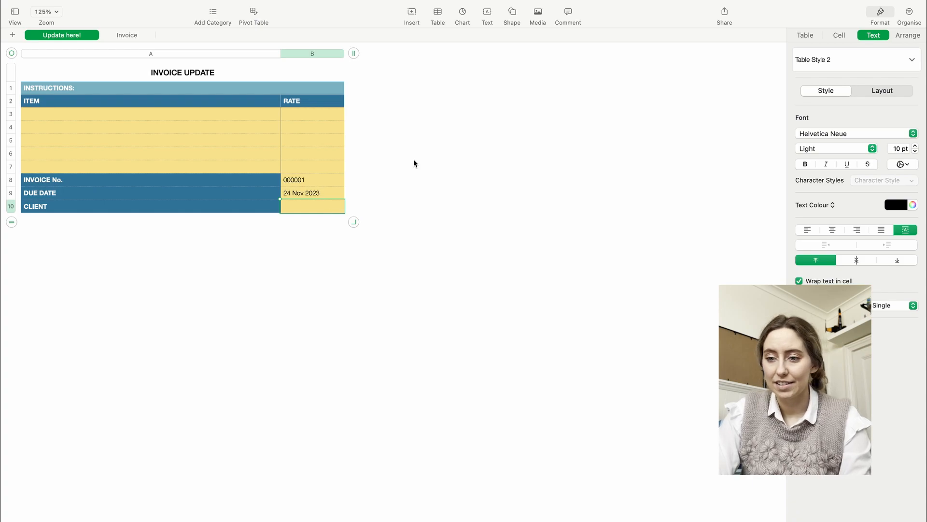
pyautogui.click(841, 35)
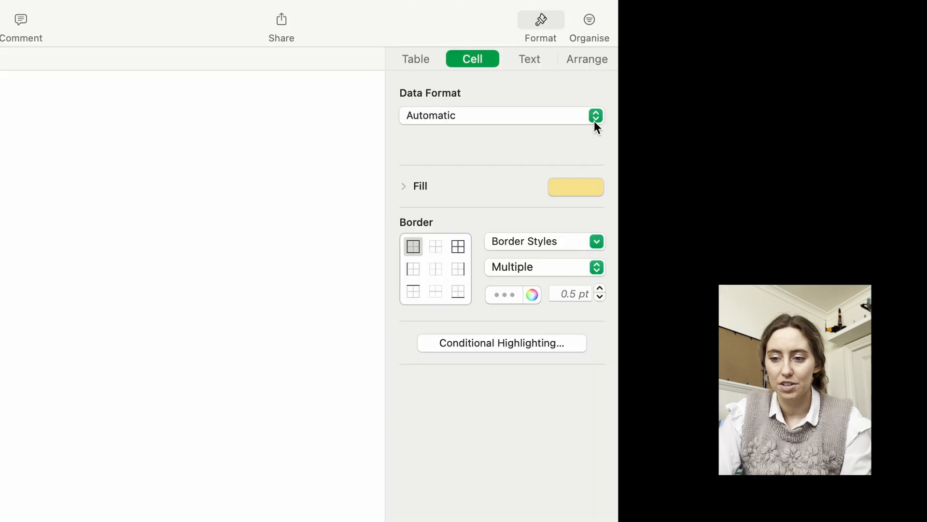
pyautogui.click(913, 71)
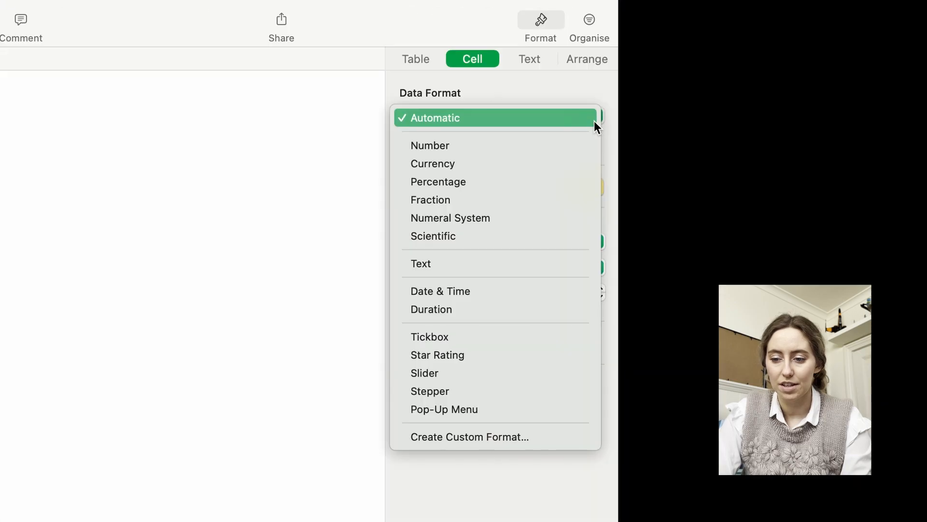
pyautogui.click(485, 413)
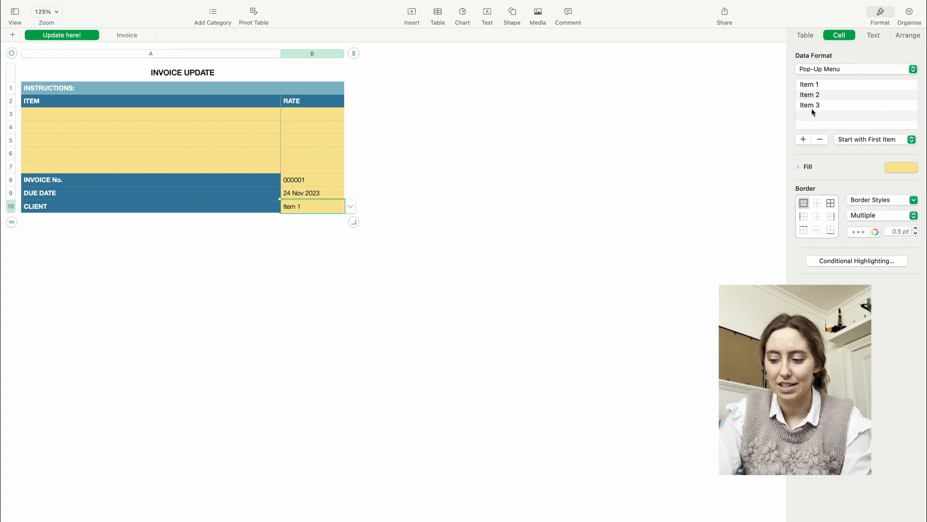
# - Insert a new table with a single header row and no header column below the INVOICE UPDATE table
pyautogui.click(197, 292)
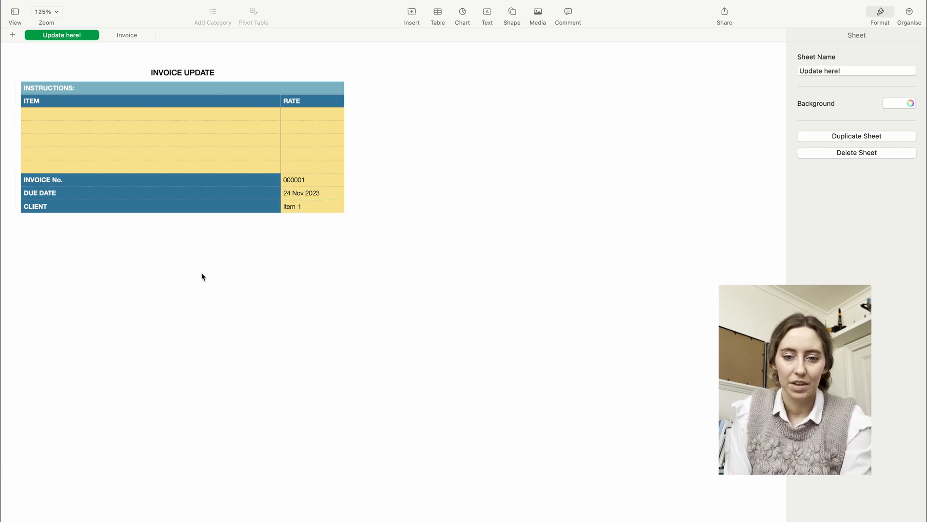
pyautogui.click(437, 32)
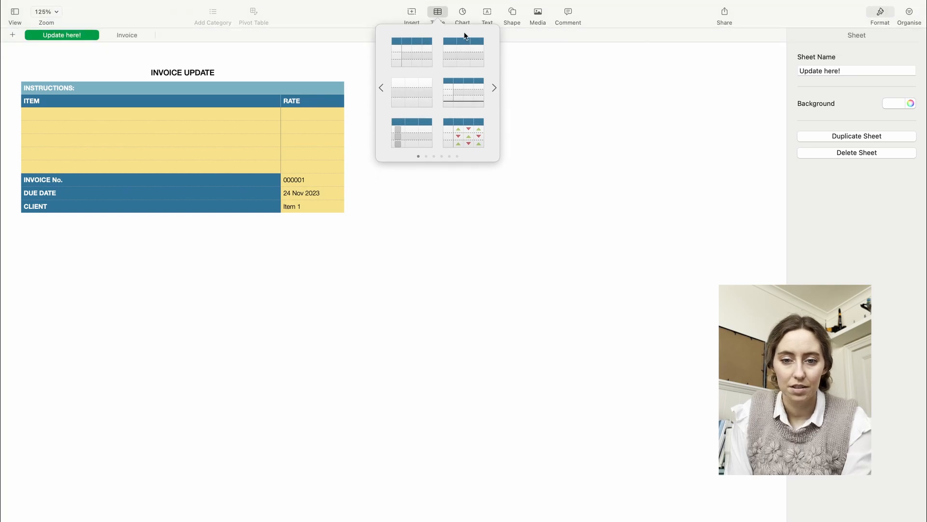
pyautogui.click(464, 50)
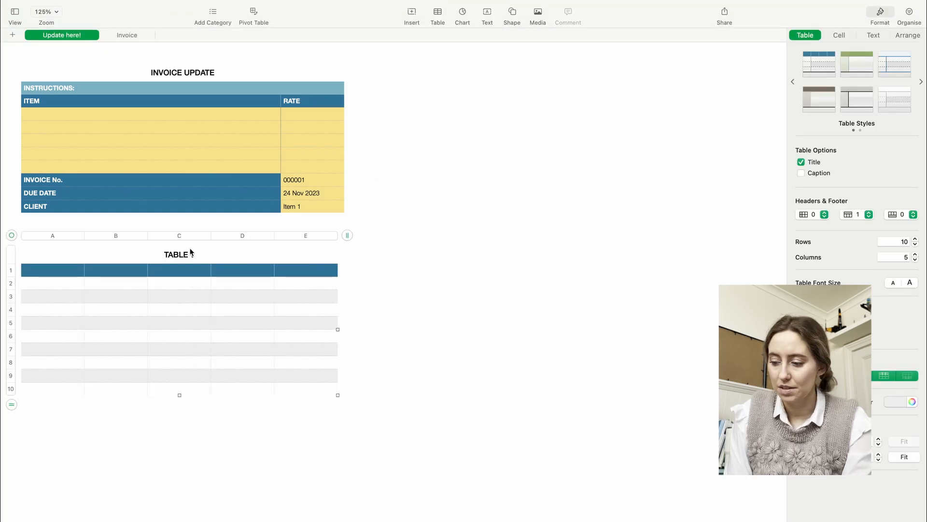
# - Delete columns C to E from the new table, keeping only two columns
pyautogui.click(189, 278)
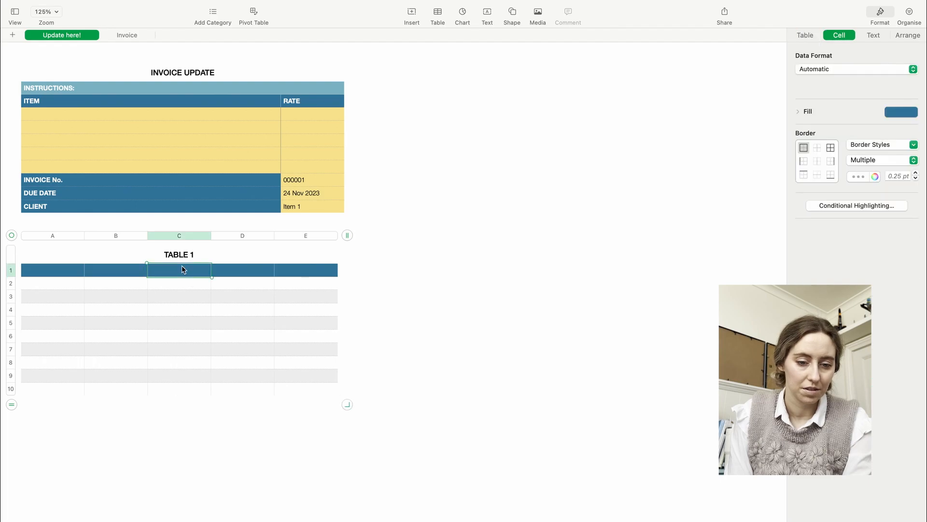
pyautogui.click(195, 235)
pyautogui.moveTo(229, 241); pyautogui.dragTo(311, 246)
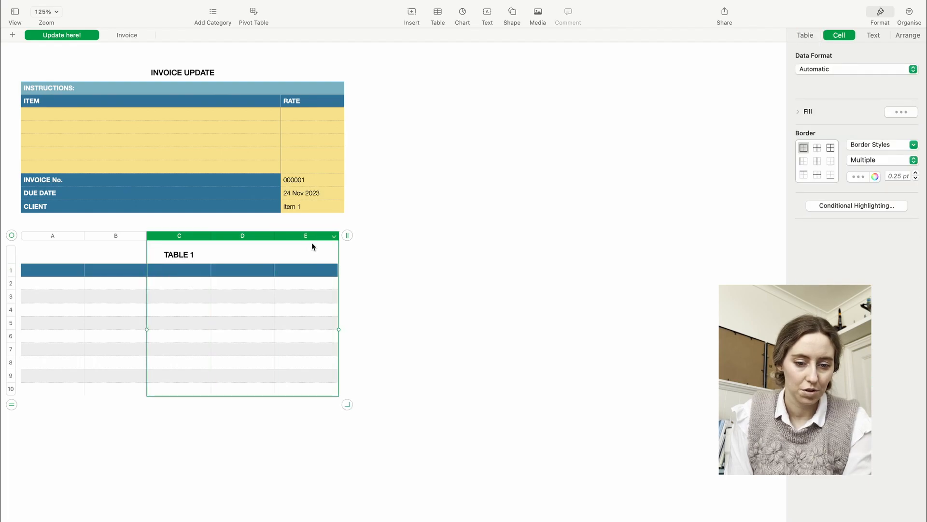
pyautogui.rightClick(290, 232)
pyautogui.click(317, 370)
# - Widen column A of the new lower table to about 349 pt and make its column B roughly twice as wide
pyautogui.click(72, 235)
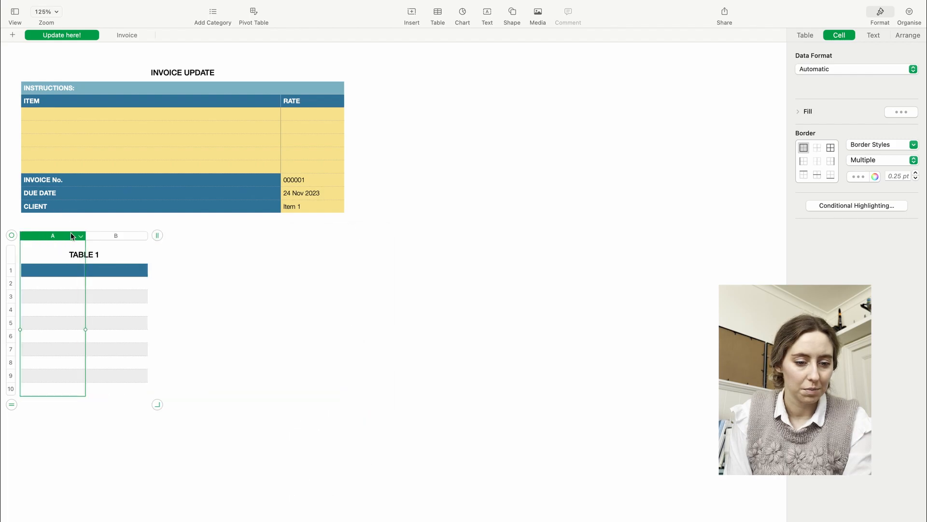
pyautogui.moveTo(85, 237); pyautogui.dragTo(247, 266)
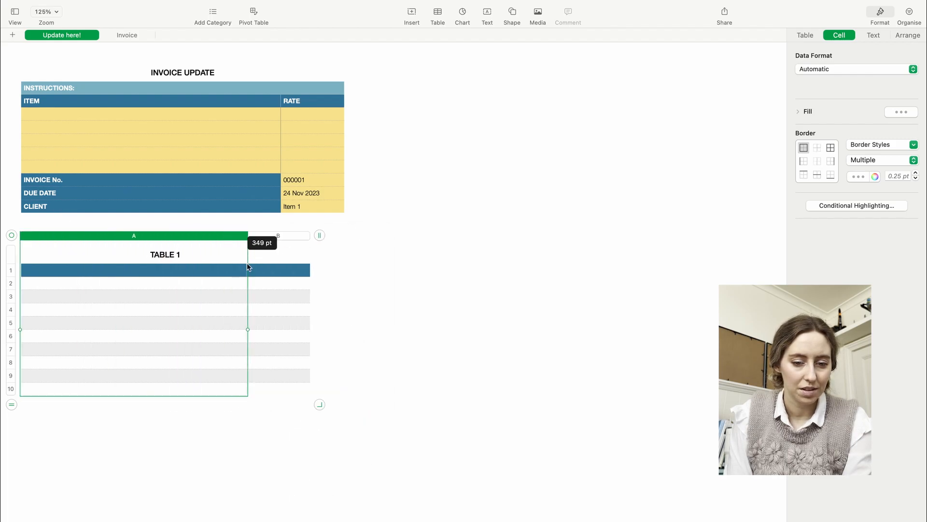
pyautogui.click(291, 234)
pyautogui.moveTo(313, 236); pyautogui.dragTo(685, 249)
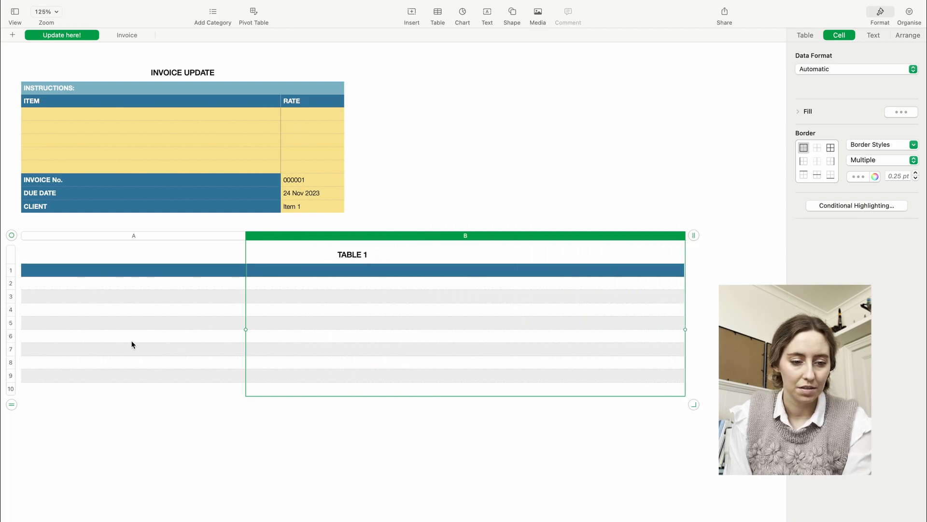
# - Delete rows 3 to 10 from the lower table, keeping only the header row and one body row
pyautogui.moveTo(12, 296); pyautogui.dragTo(14, 413)
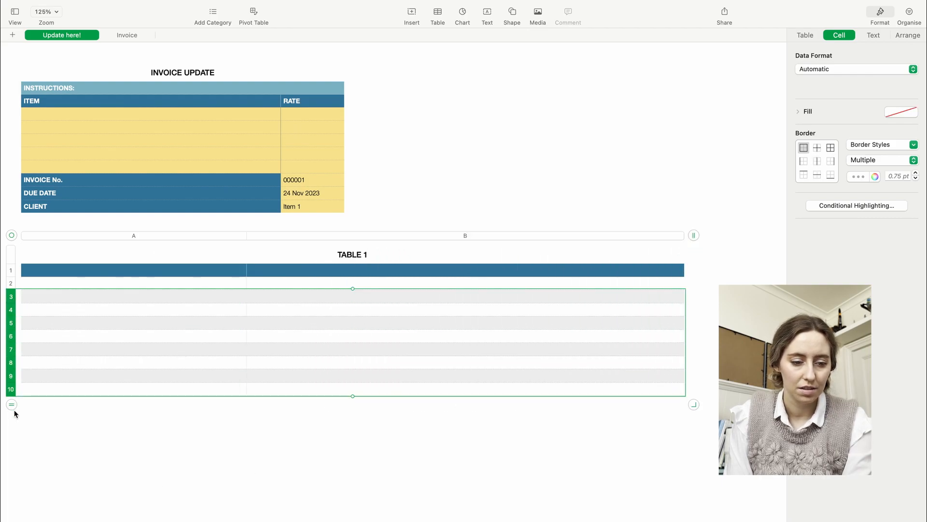
pyautogui.rightClick(41, 336)
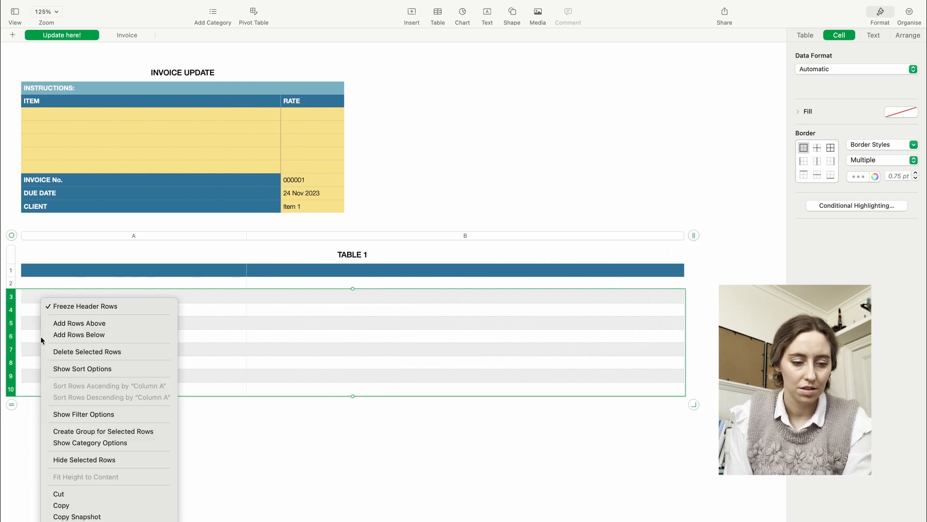
pyautogui.click(62, 356)
pyautogui.click(273, 312)
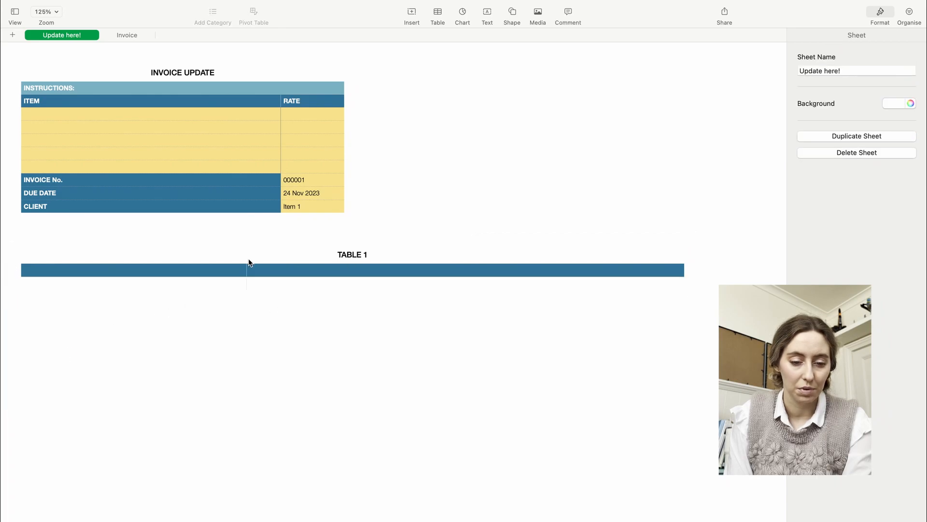
# - Fill both body cells in row 2 of the lower table with the light yellow used in the INVOICE UPDATE table
pyautogui.moveTo(182, 288); pyautogui.dragTo(313, 293)
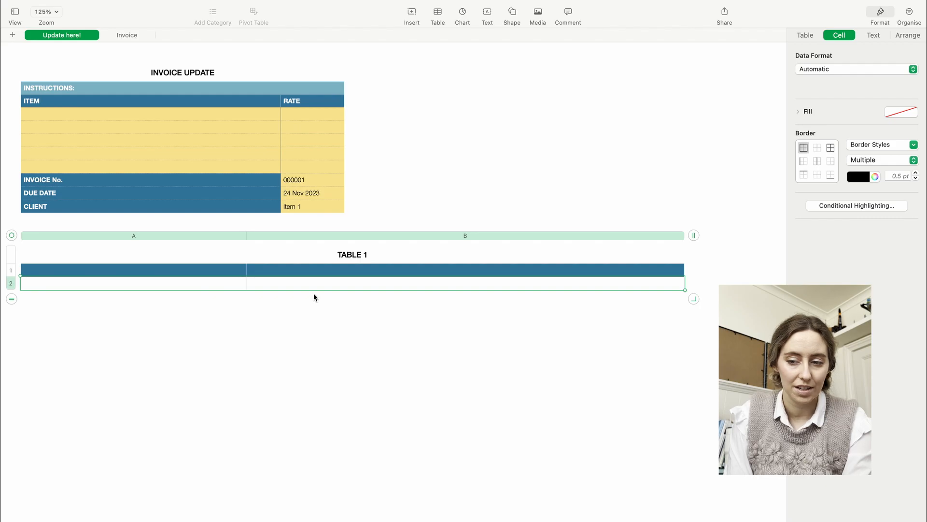
pyautogui.click(901, 112)
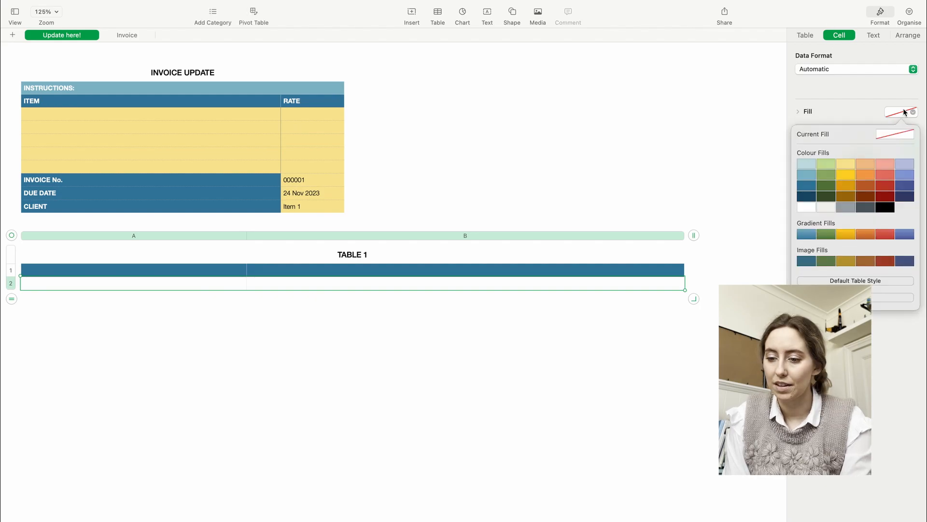
pyautogui.click(851, 166)
pyautogui.click(531, 360)
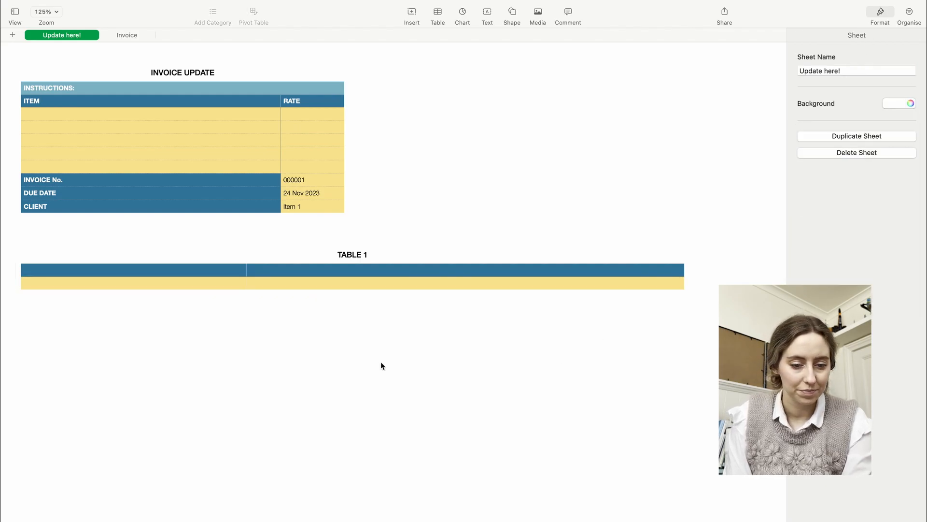
# - Rename the lower table's title to "*OPTIONAL*"
pyautogui.click(287, 252)
pyautogui.press('BackSpace')
pyautogui.write('*OPTIONAL*')
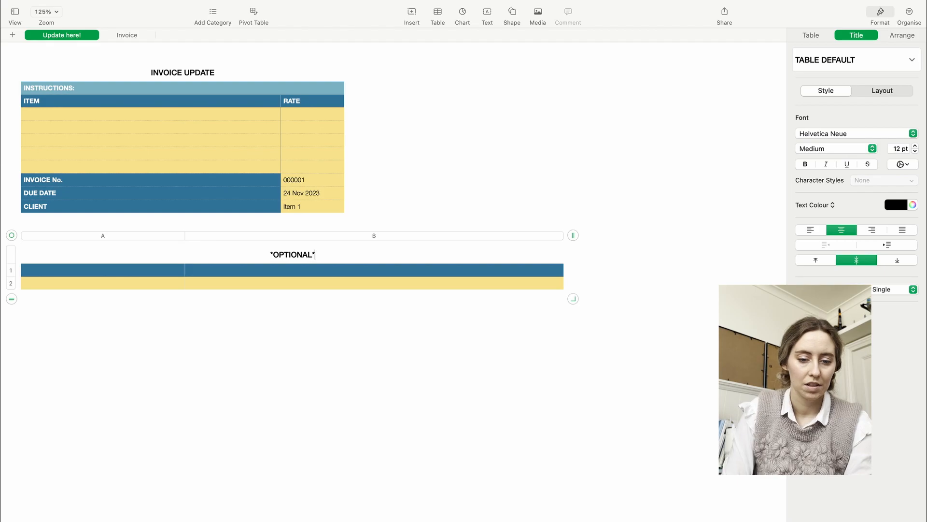
# - Enter the headers "Project Title" in A1 and "Project Description" in B1 of the *OPTIONAL* table
pyautogui.click(169, 270)
pyautogui.write('Project Title')
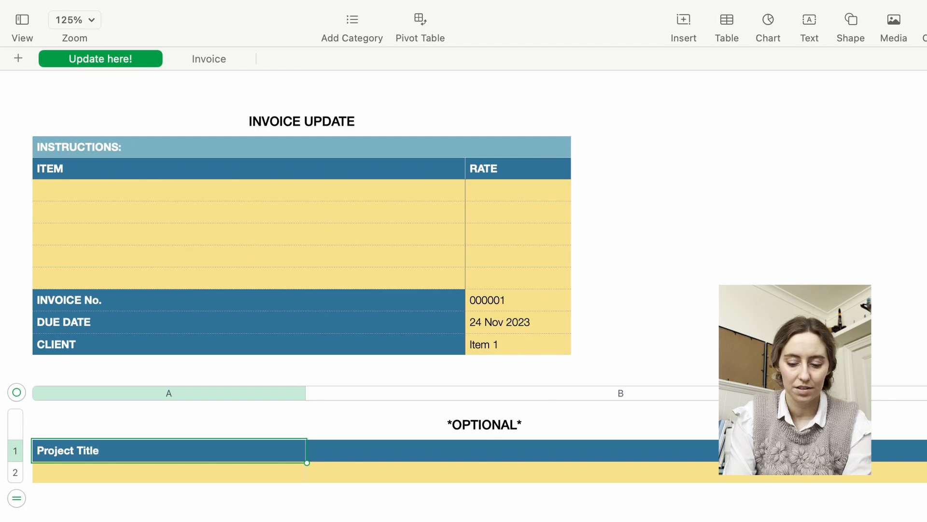
pyautogui.click(399, 453)
pyautogui.write('Project ')
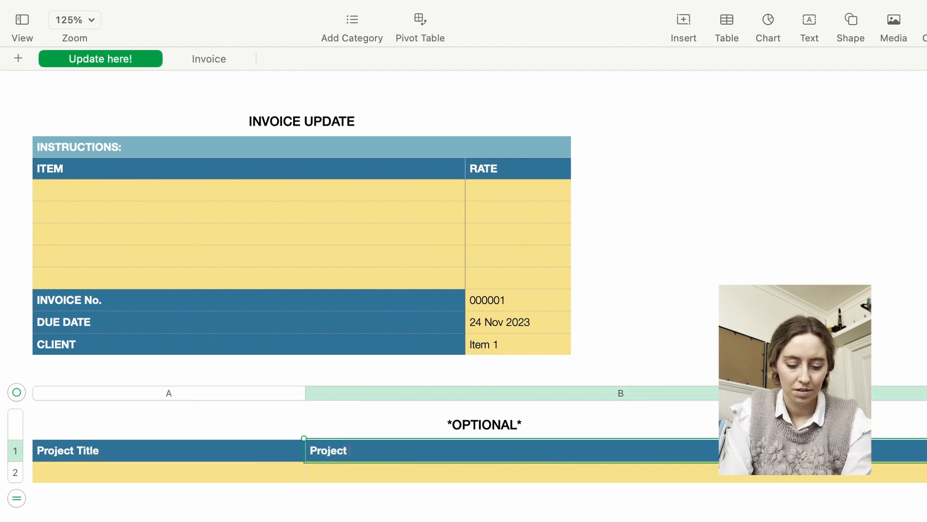
pyautogui.write('Description')
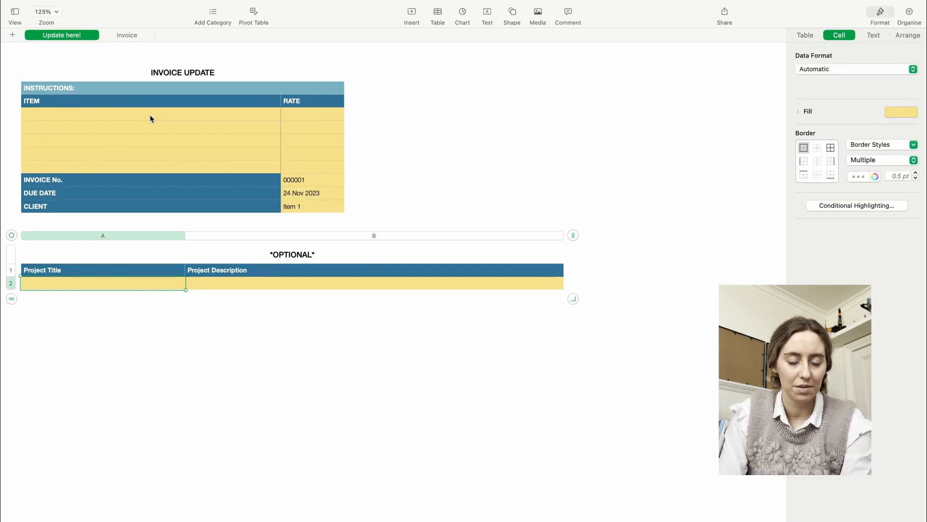
# - Enter the items Developmental Edits, Copyediting, Proofreading, Publication Design and eBook in cells A3 to A7 of the INVOICE UPDATE table
pyautogui.click(247, 193)
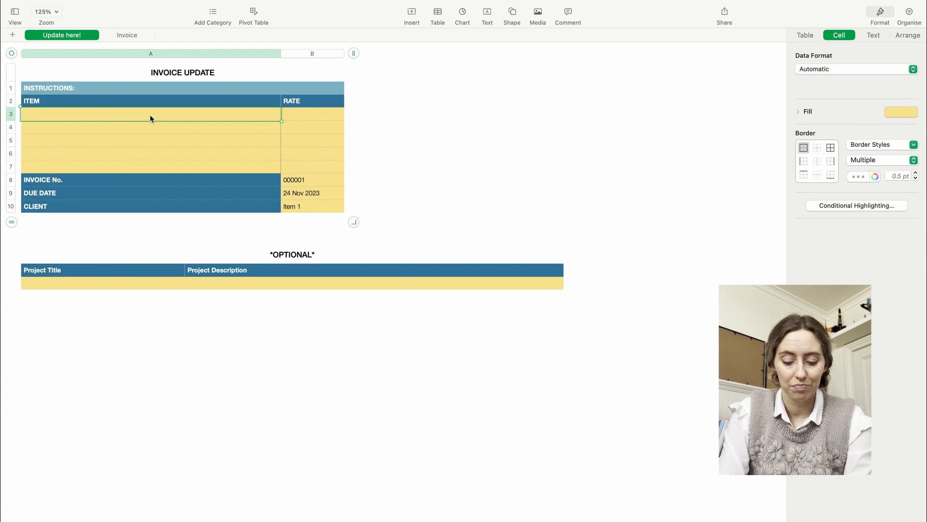
pyautogui.write('Devel')
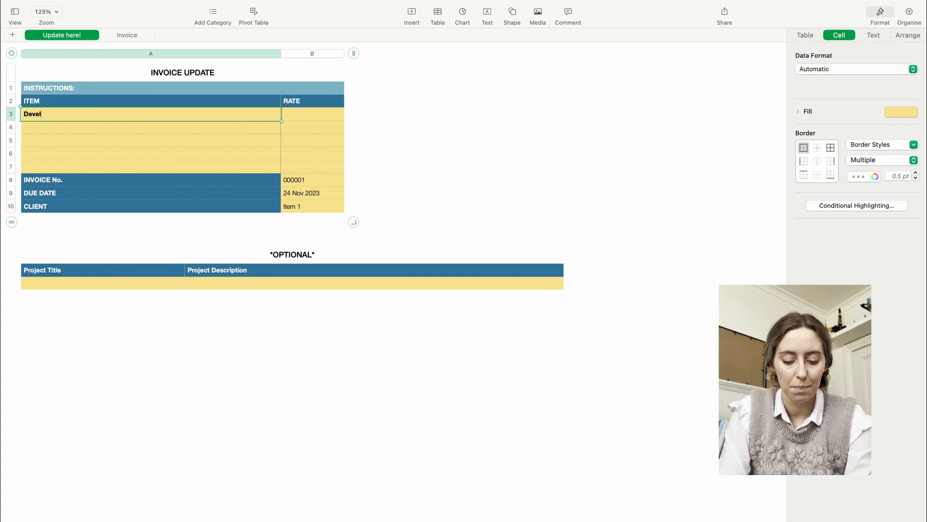
pyautogui.write('opmental Edits')
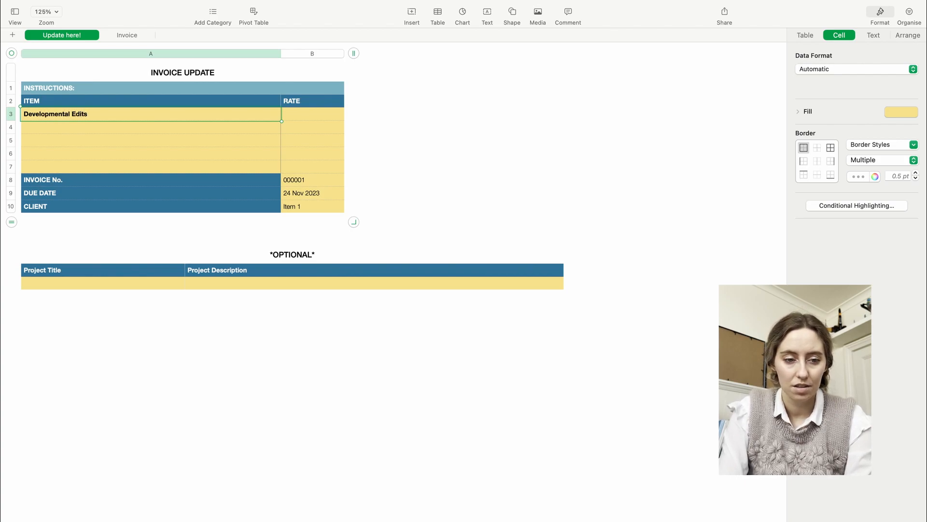
pyautogui.press('Return')
pyautogui.write('C')
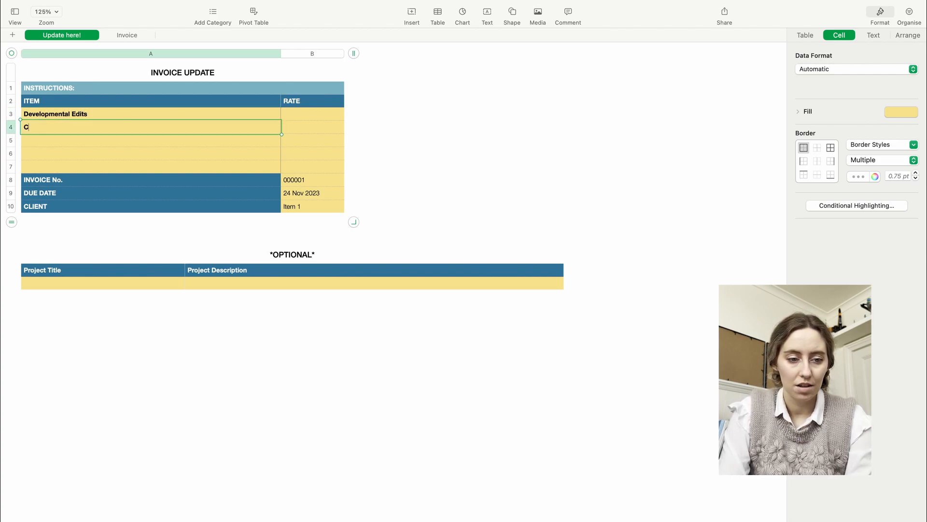
pyautogui.write('opyediting')
pyautogui.press('Return')
pyautogui.write('Proofreading')
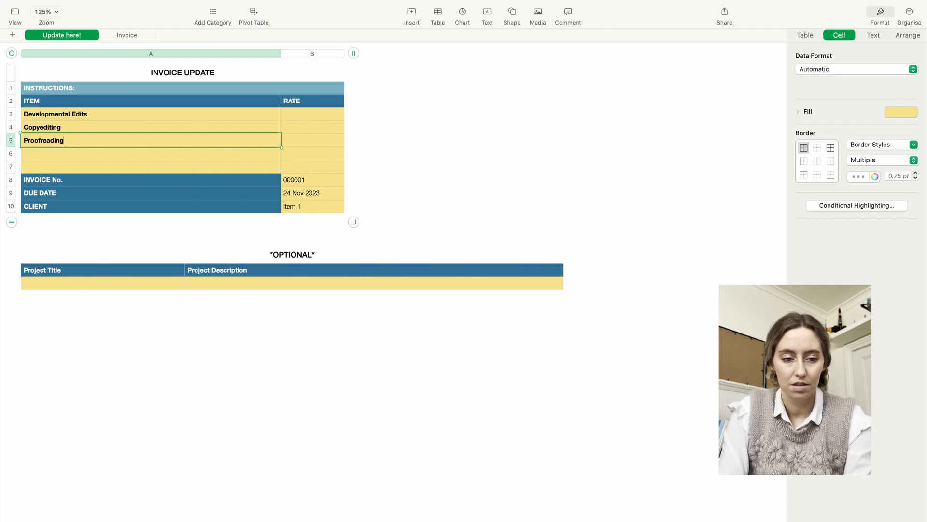
pyautogui.press('Return')
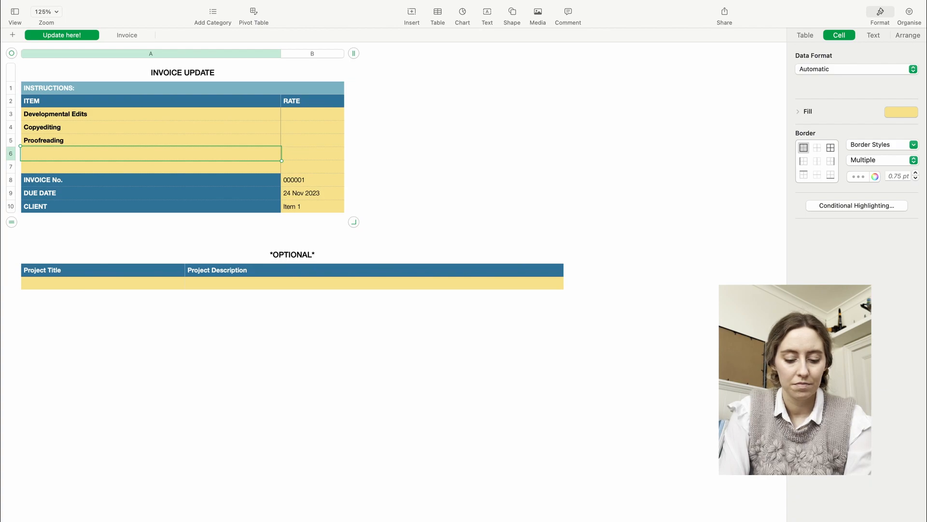
pyautogui.write('Publicatio')
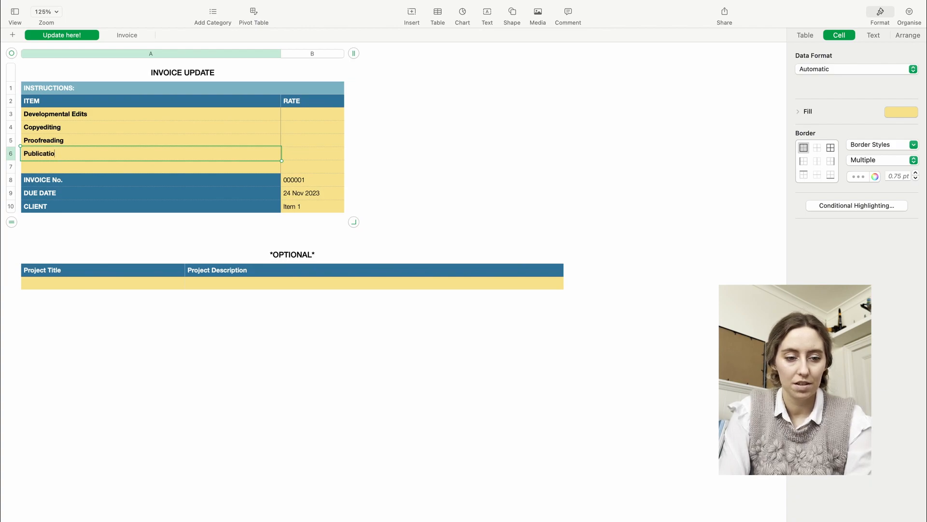
pyautogui.write('n Design')
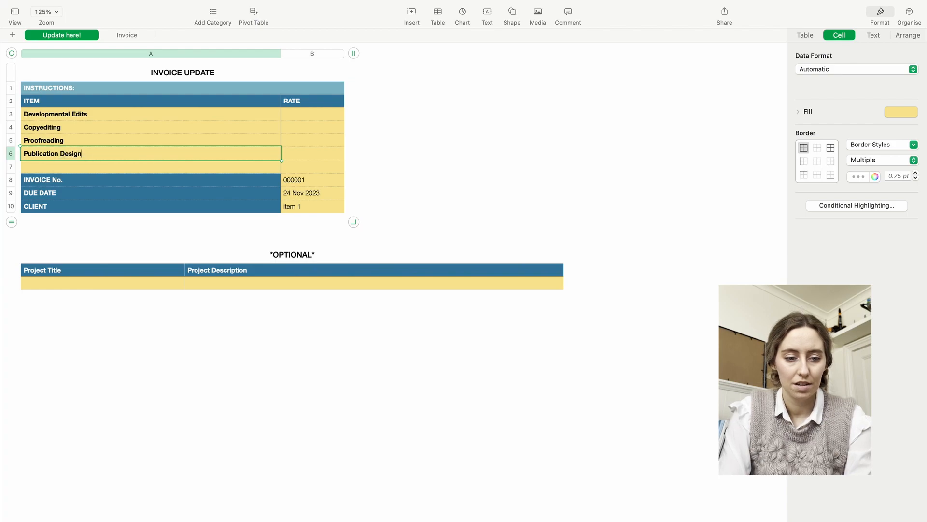
pyautogui.press('Return')
pyautogui.write('eBook')
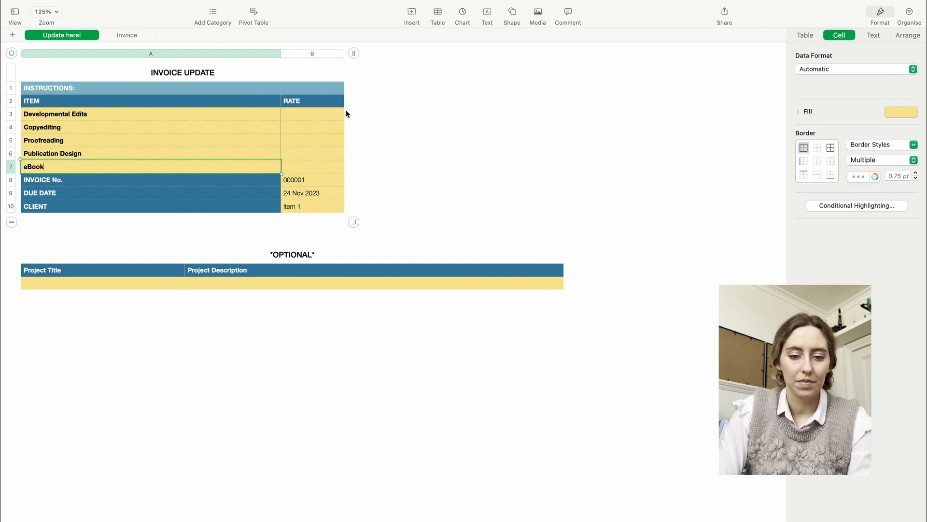
# - Enter the rates 3000, 1568.02, 300 and 6000000 in cells B3 to B6 of the INVOICE UPDATE table
pyautogui.click(335, 117)
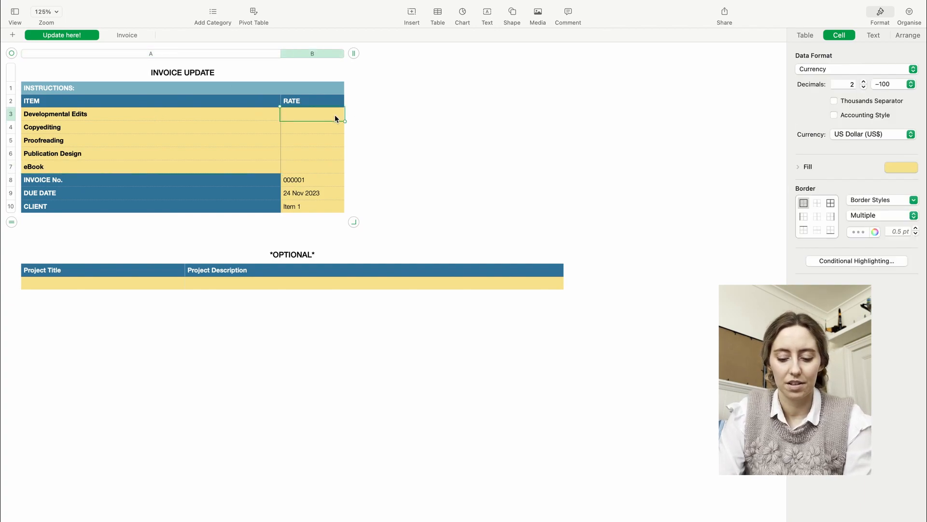
pyautogui.write('3000')
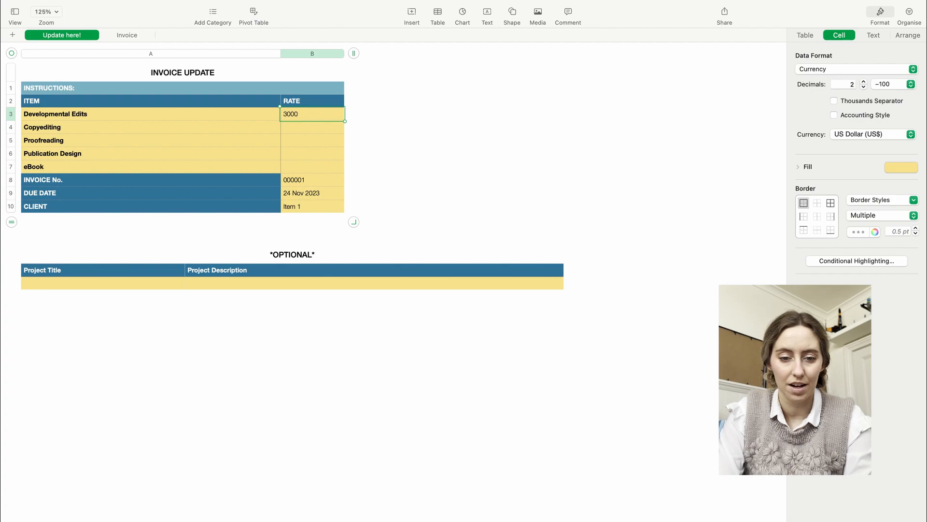
pyautogui.press('Return')
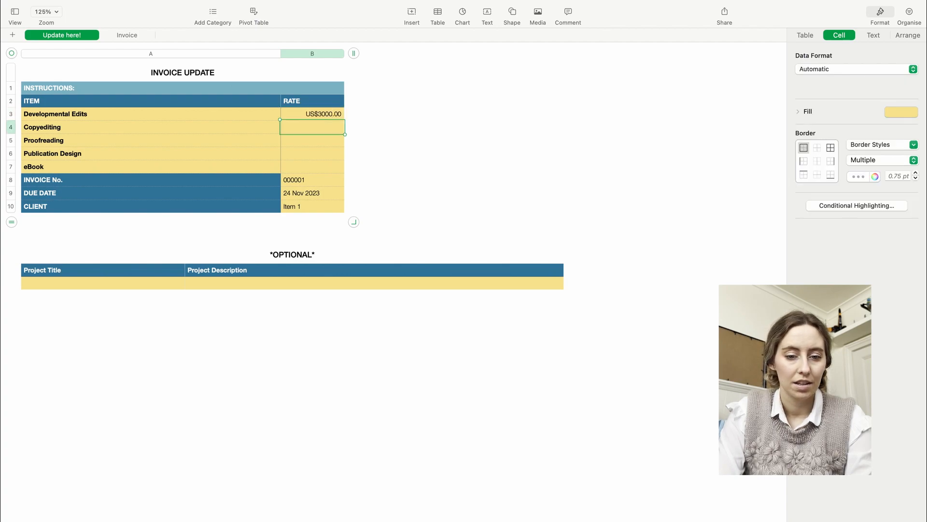
pyautogui.write('15')
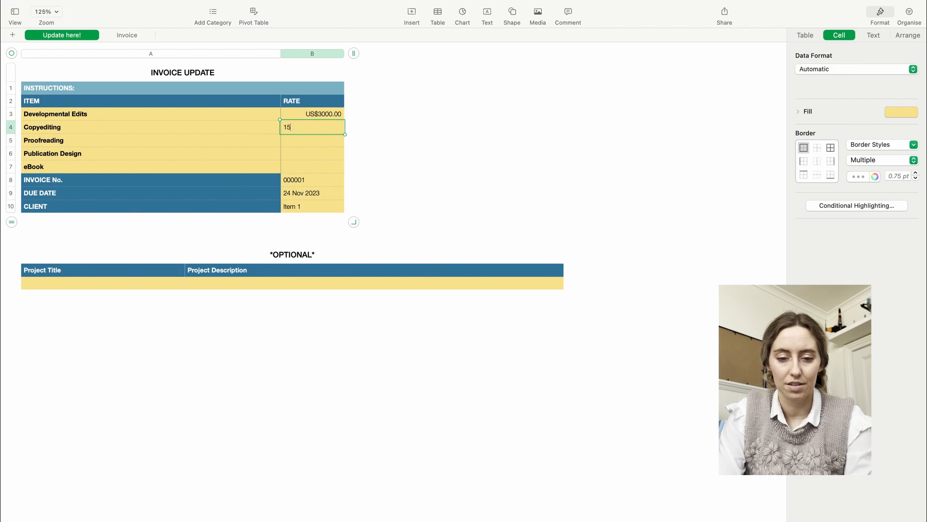
pyautogui.write('68')
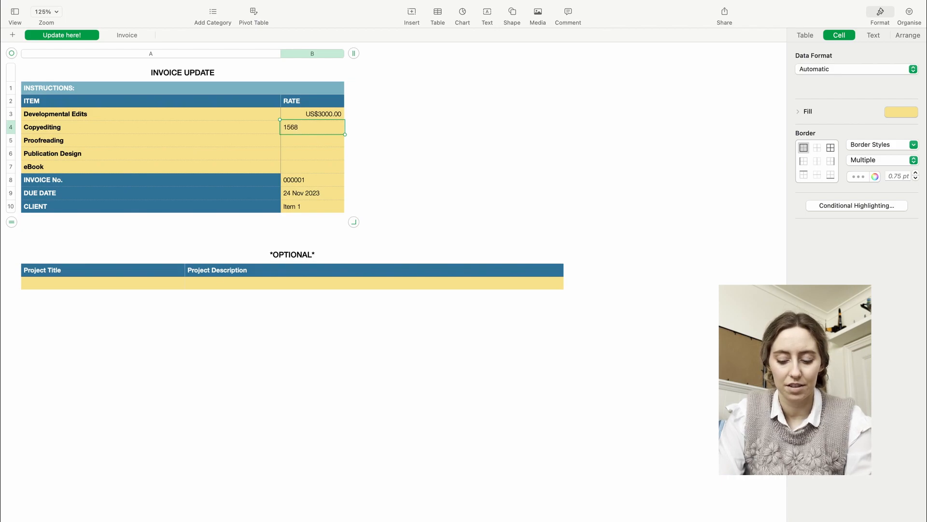
pyautogui.write('.02')
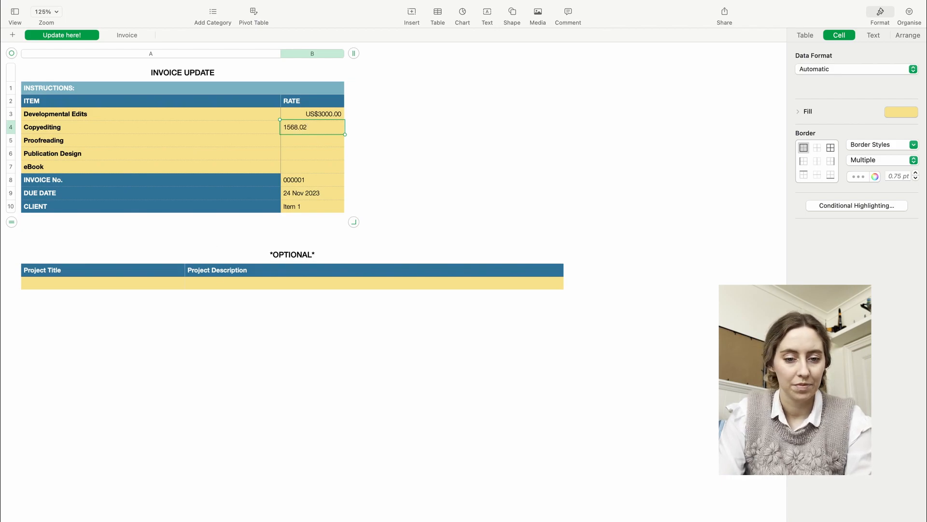
pyautogui.press('Return')
pyautogui.write('300')
pyautogui.press('Return')
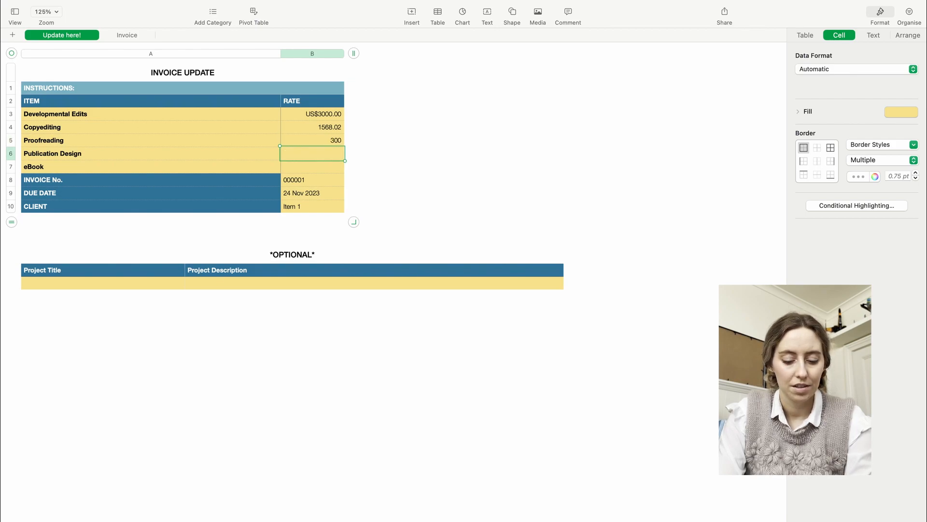
pyautogui.write('60')
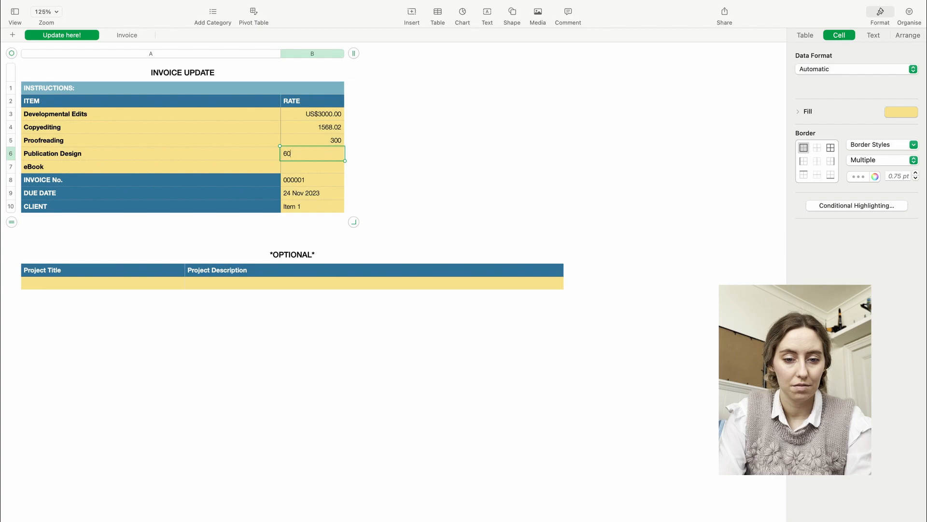
pyautogui.write('00000')
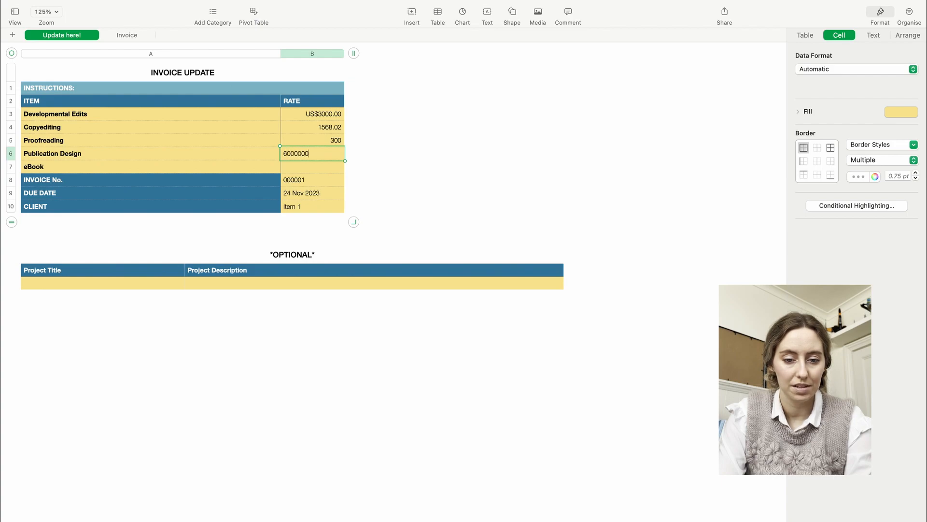
pyautogui.click(387, 222)
# - Format the rates in B3 to B7 of the INVOICE UPDATE table as US Dollar currency with a thousands separator
pyautogui.moveTo(338, 167); pyautogui.dragTo(318, 114)
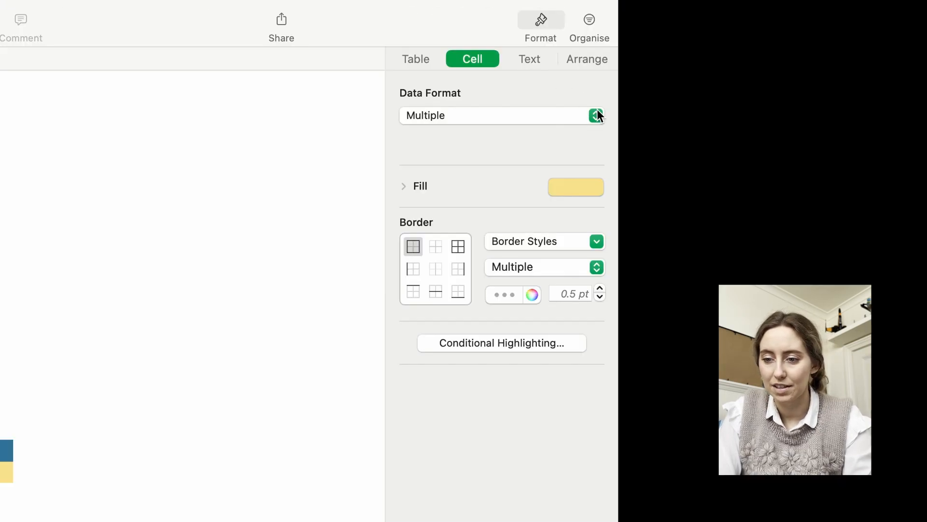
pyautogui.click(598, 115)
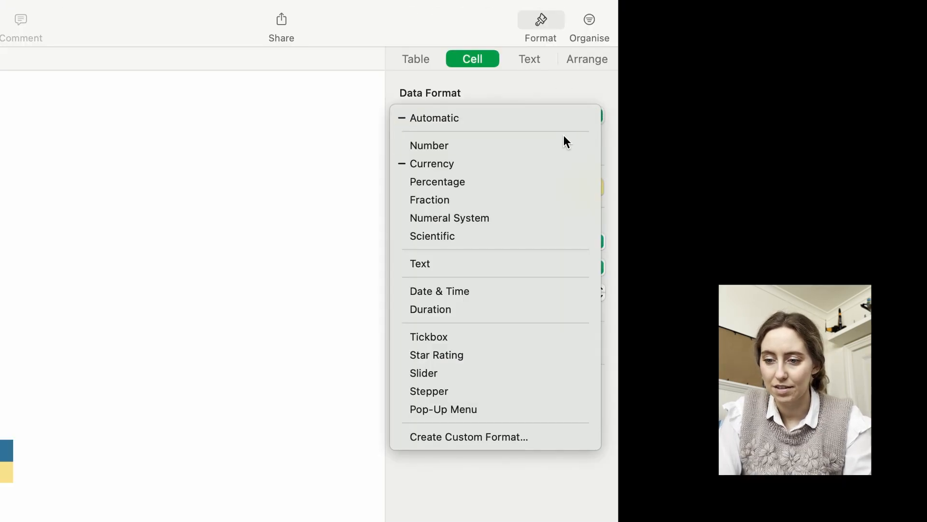
pyautogui.click(547, 165)
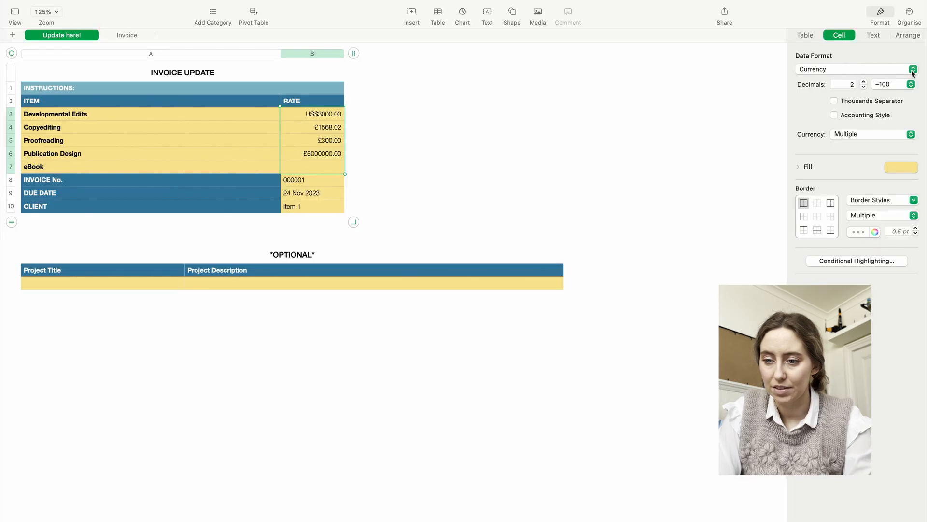
pyautogui.click(595, 115)
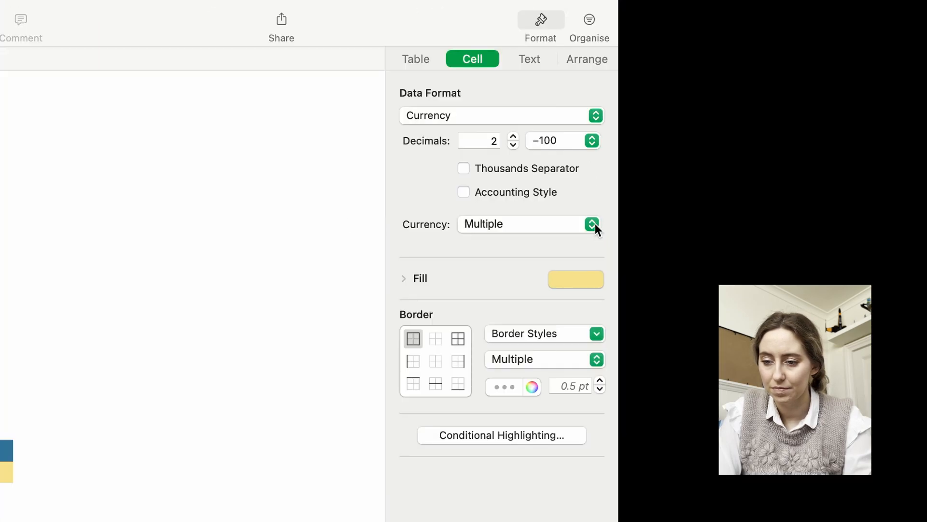
pyautogui.click(592, 224)
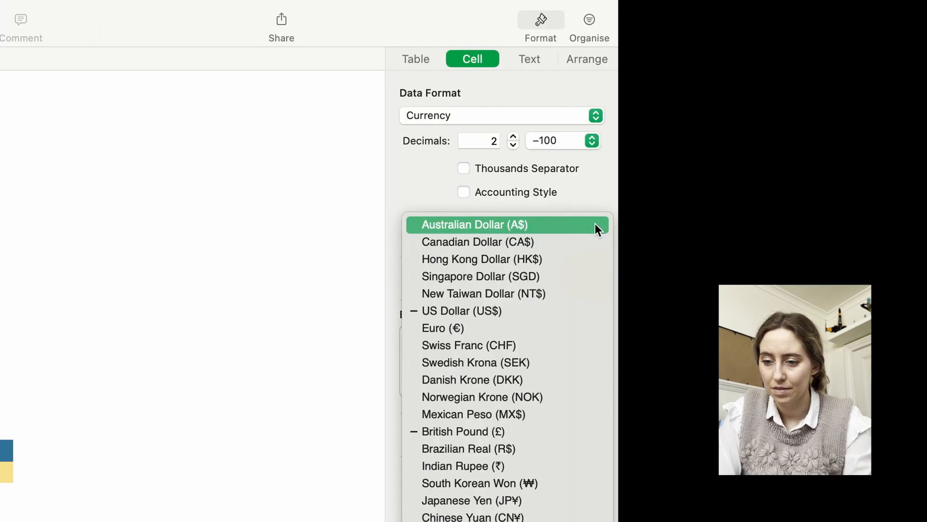
pyautogui.click(527, 309)
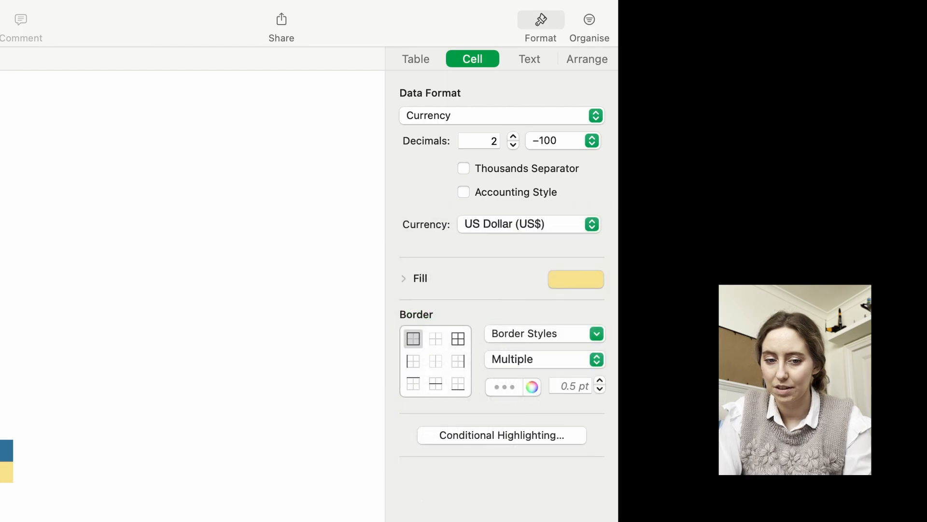
pyautogui.click(499, 170)
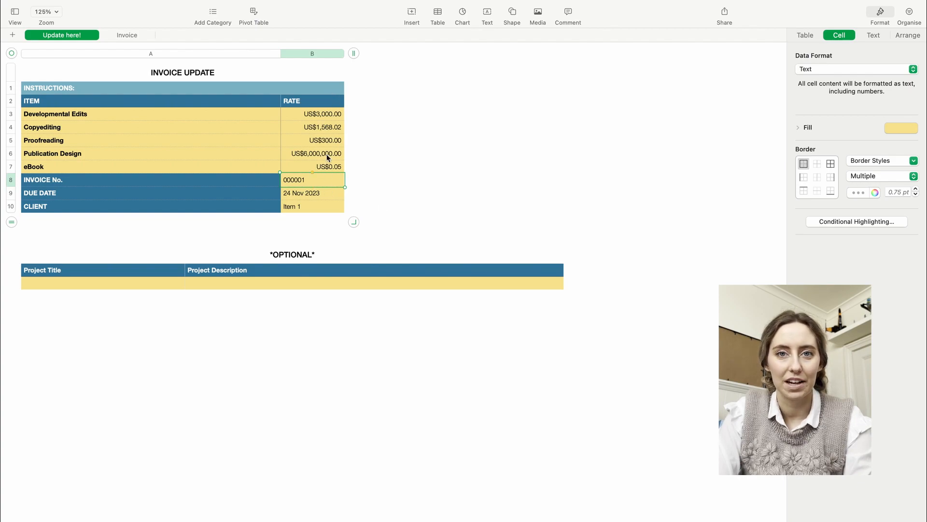
# - Enter the project title "My New Book" and the description "Taking my new book through editing phases and publication." in row 2 of the *OPTIONAL* table
pyautogui.click(87, 283)
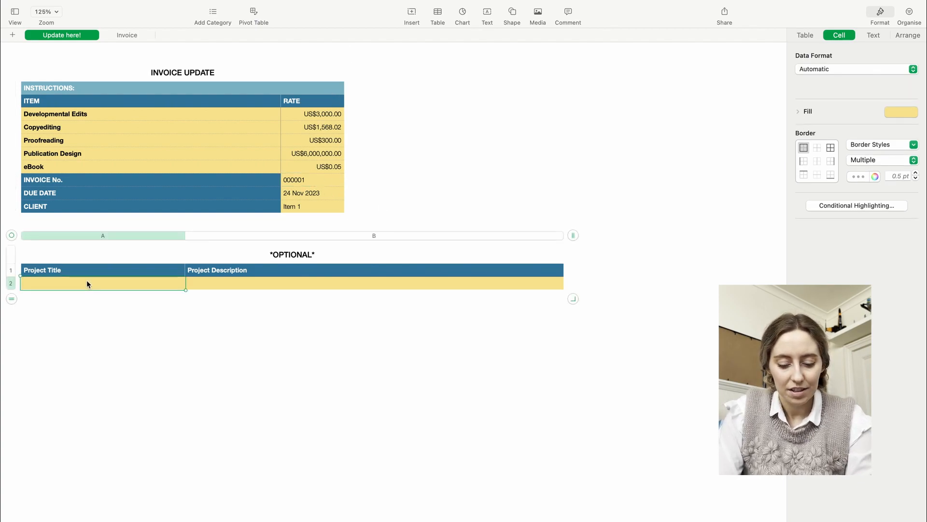
pyautogui.write('My New Book')
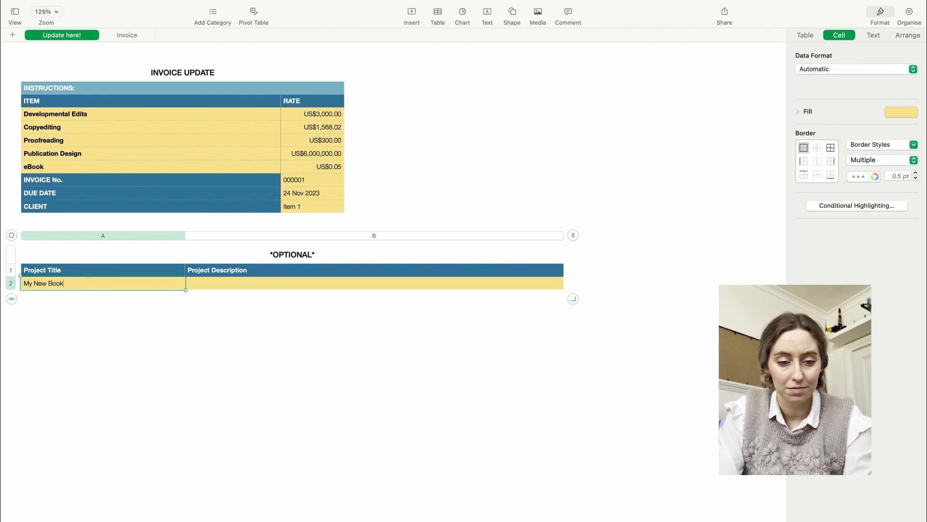
pyautogui.press('Tab')
pyautogui.write('Takin')
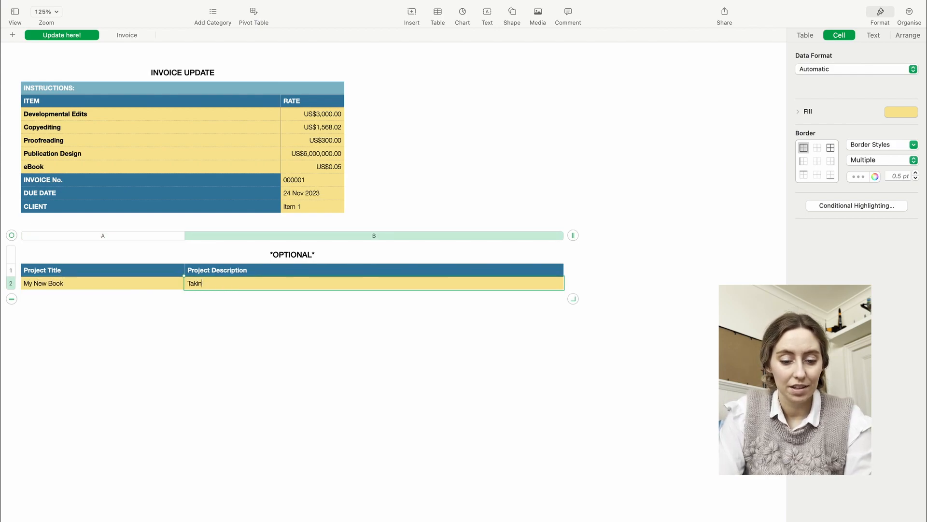
pyautogui.write('g my new bo')
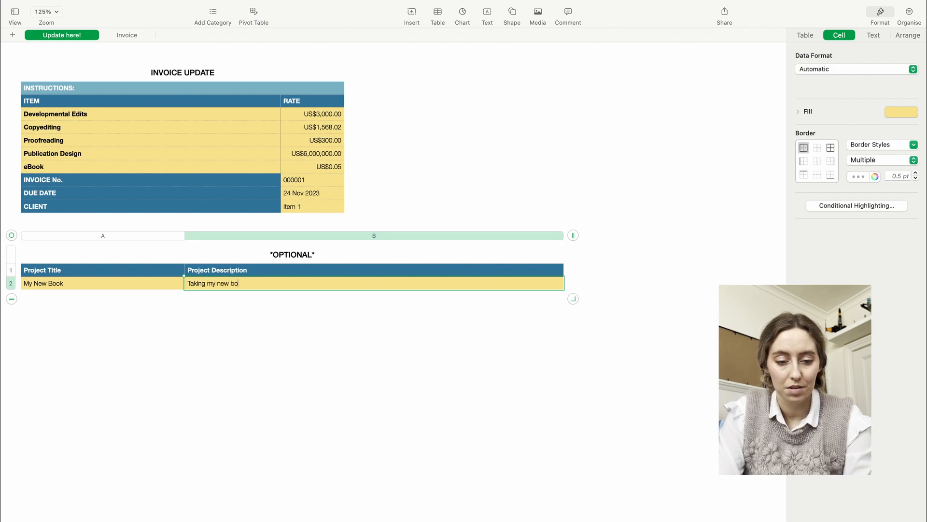
pyautogui.write('ok through edi')
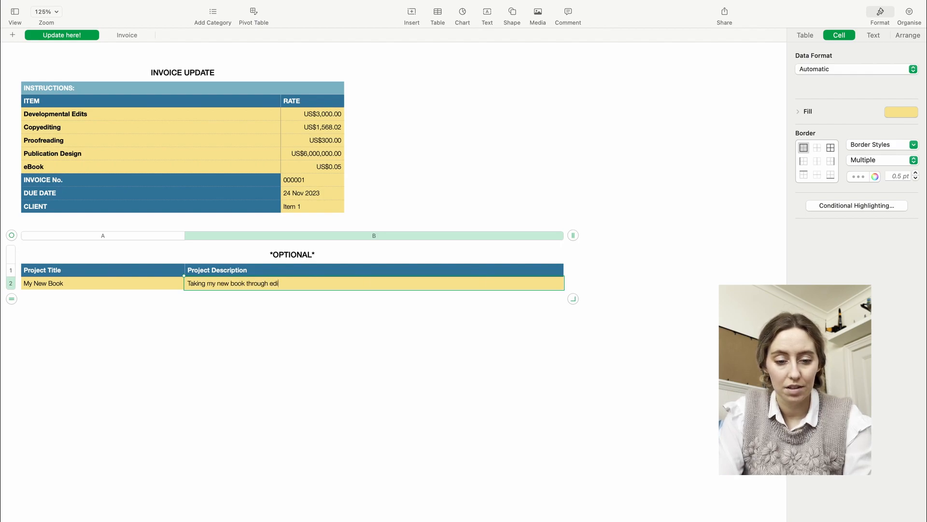
pyautogui.write('ting phases and ')
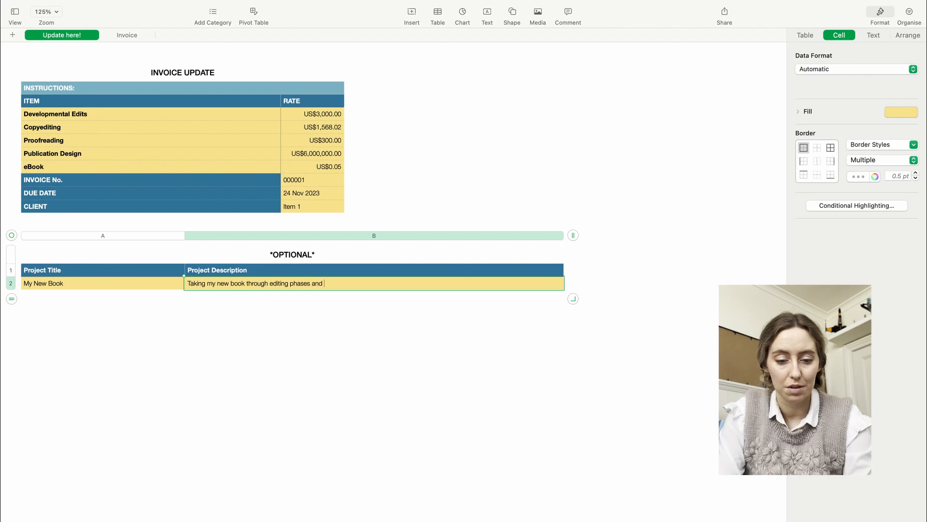
pyautogui.write('publication.')
pyautogui.click(209, 311)
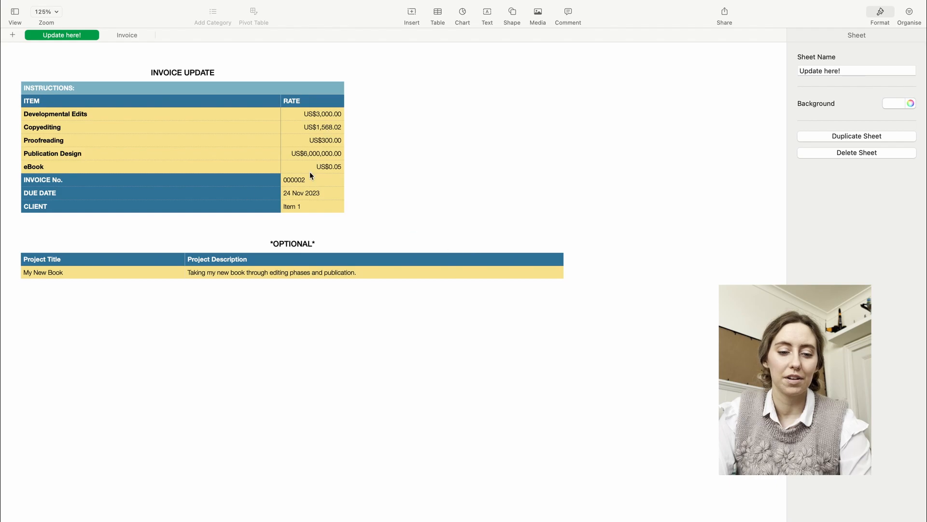
# - Insert a table with one header row, place it beside the INVOICE UPDATE table and title it "CLIENT INFO"
pyautogui.click(197, 204)
pyautogui.click(438, 15)
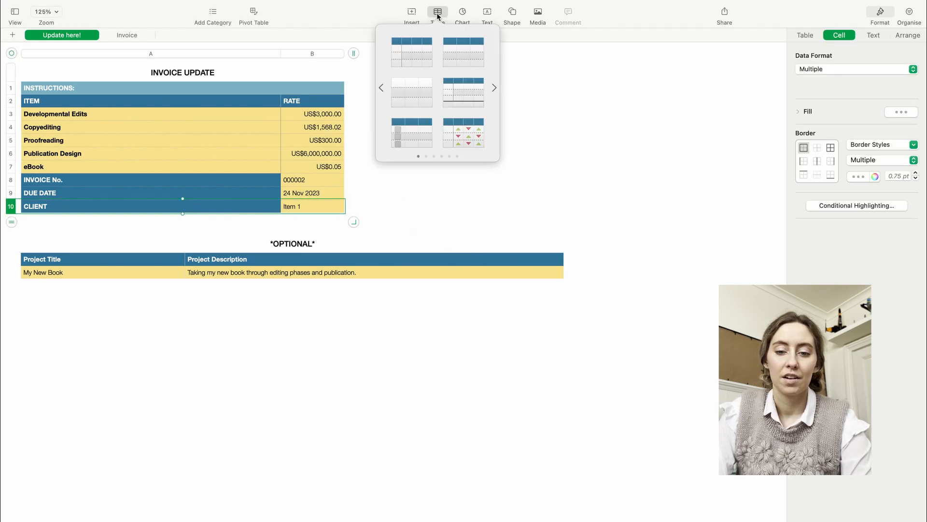
pyautogui.click(472, 52)
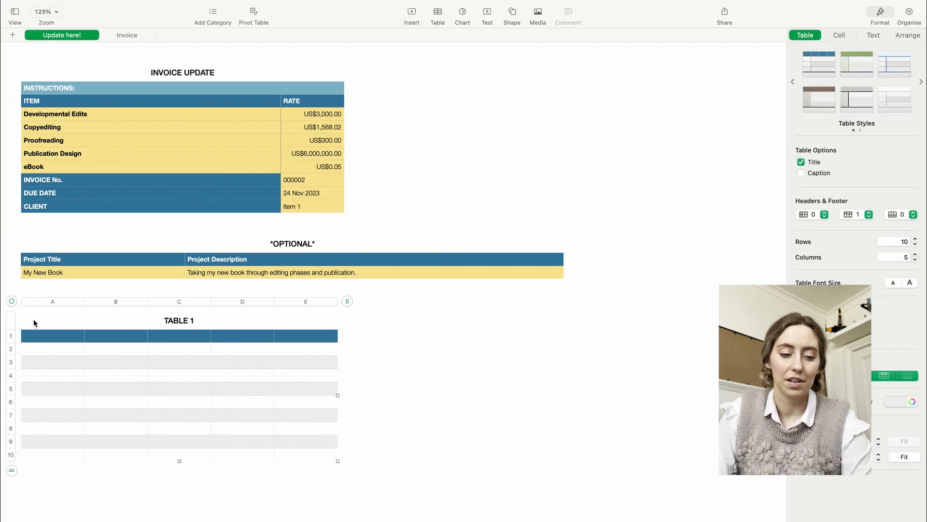
pyautogui.moveTo(10, 296); pyautogui.dragTo(351, 47)
pyautogui.click(521, 74)
pyautogui.write('CLIENT ING')
pyautogui.press('BackSpace')
pyautogui.write('FO')
# - Enter the labels Name, Address line 1, Address line 2, Email and Phone in cells A1 to A5 of the CLIENT INFO table
pyautogui.click(374, 88)
pyautogui.write('Name')
pyautogui.press('Return')
pyautogui.write('Add')
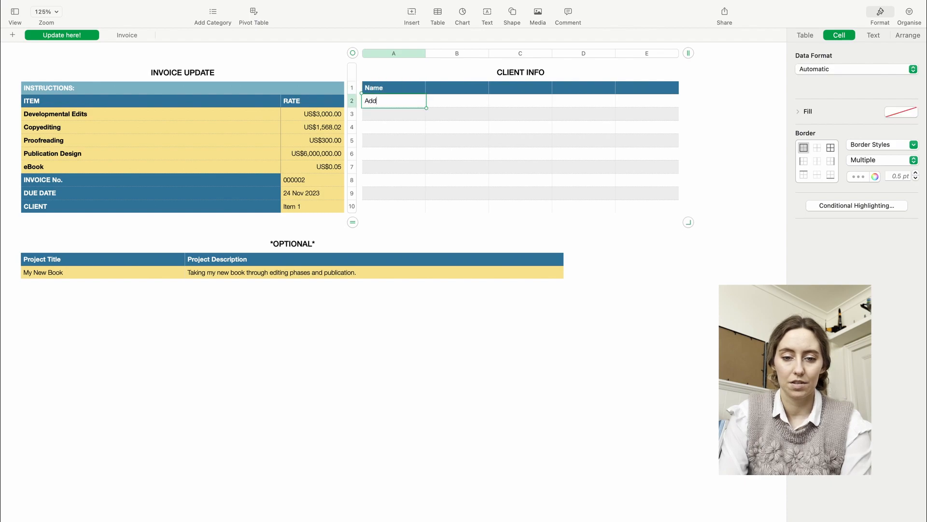
pyautogui.write('ress line 1')
pyautogui.press('Return')
pyautogui.write('Address line')
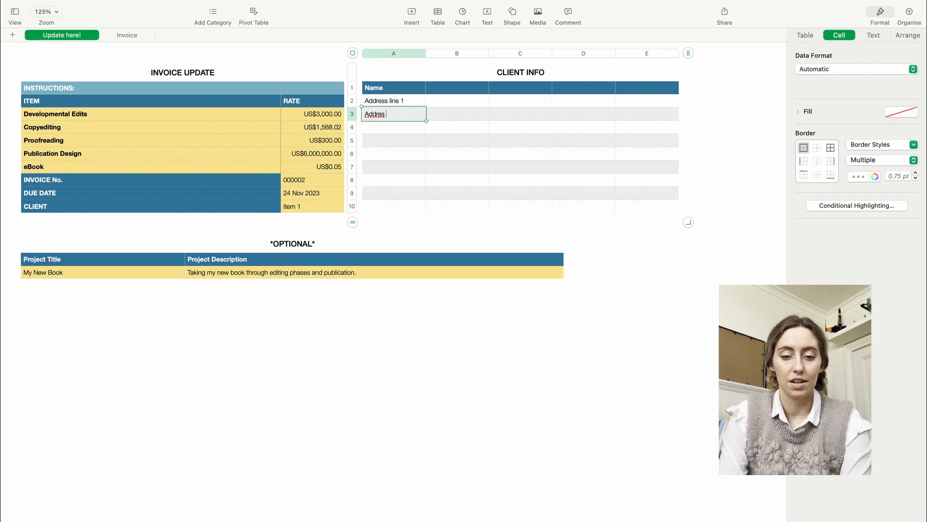
pyautogui.write(' 2')
pyautogui.press('Return')
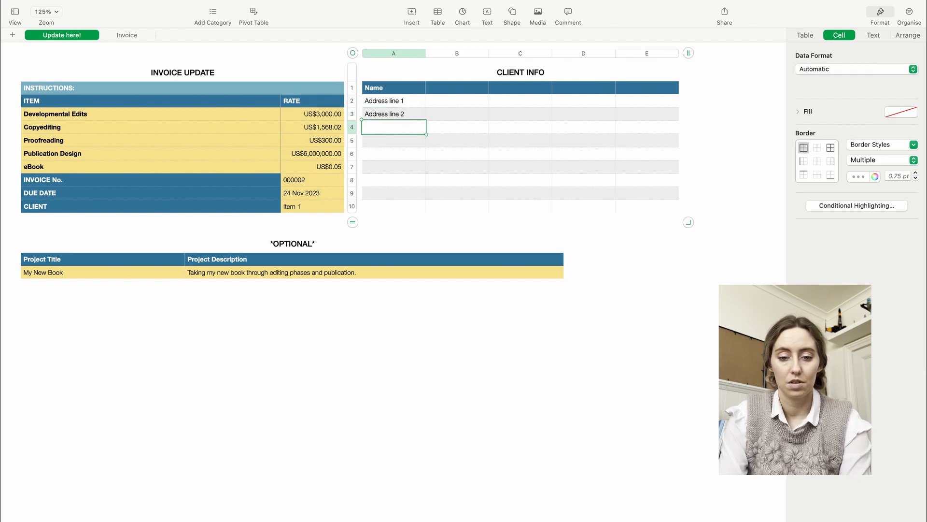
pyautogui.write('Email')
pyautogui.press('Return')
pyautogui.write('phone')
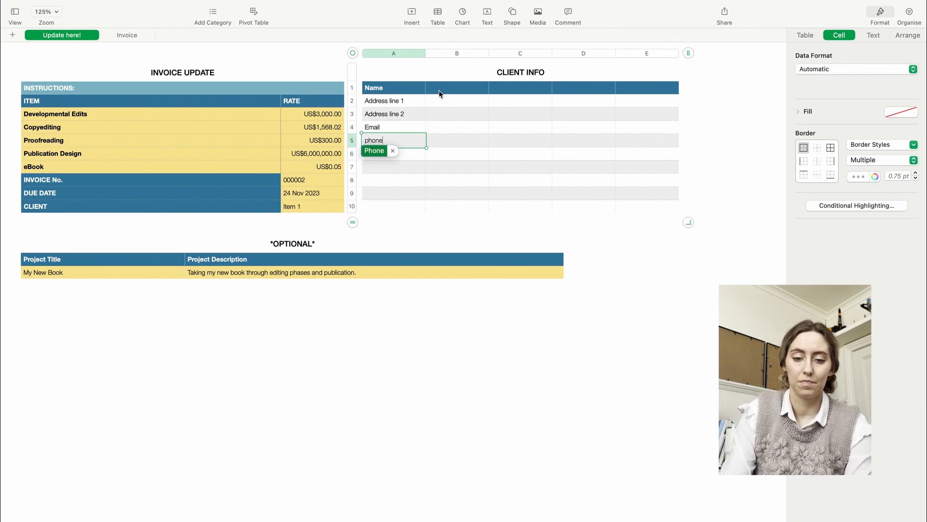
pyautogui.press('Return')
# - Delete the empty rows 6 to 10 and columns C to E of the CLIENT INFO table
pyautogui.moveTo(355, 154); pyautogui.dragTo(351, 204)
pyautogui.rightClick(350, 203)
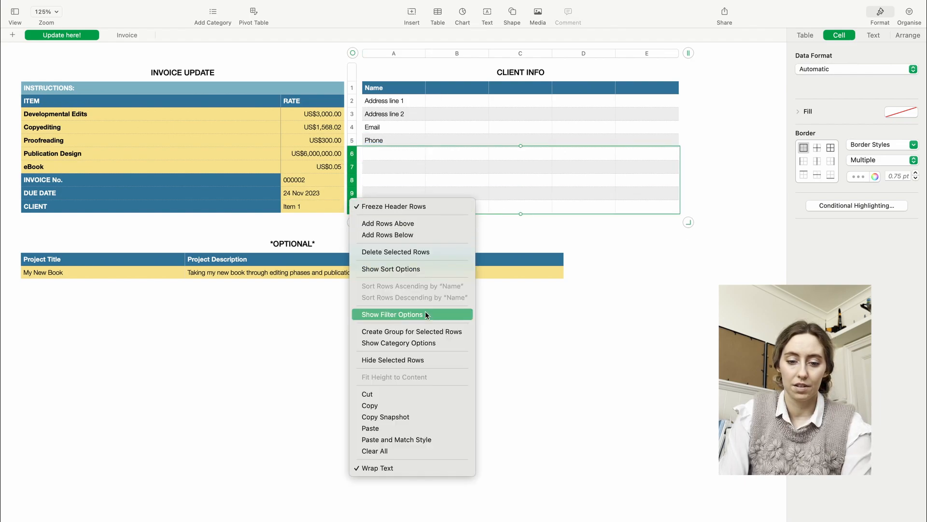
pyautogui.click(386, 251)
pyautogui.moveTo(509, 57); pyautogui.dragTo(697, 38)
pyautogui.rightClick(599, 91)
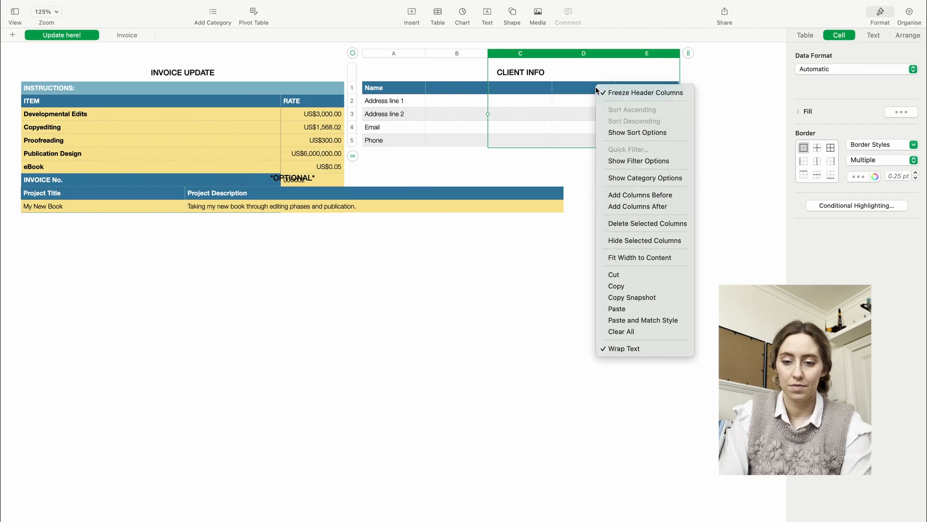
pyautogui.click(620, 221)
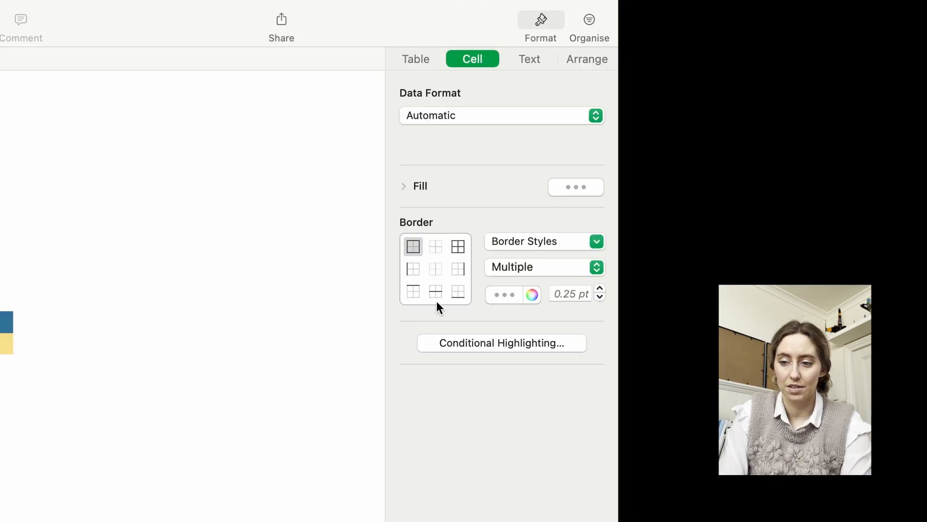
# - Fill cells B1 to B5 of the CLIENT INFO table with light yellow
pyautogui.click(596, 187)
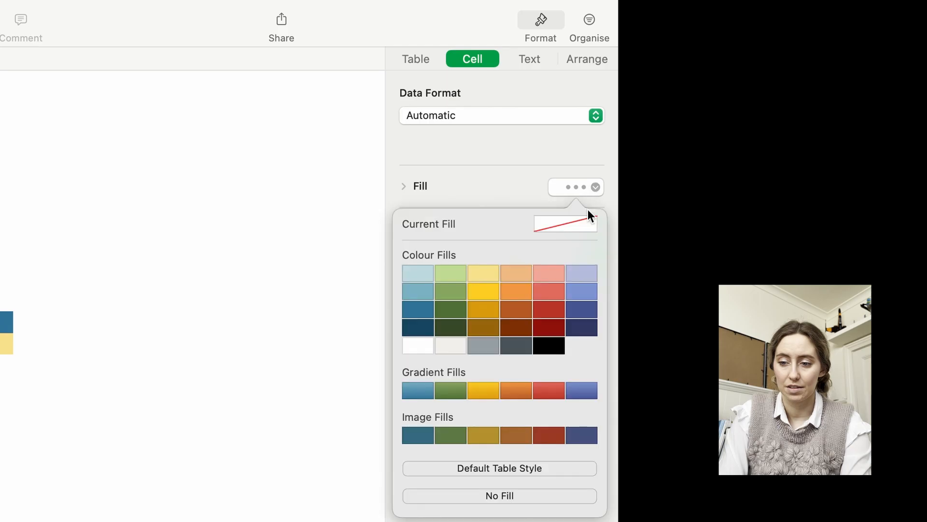
pyautogui.click(492, 274)
pyautogui.click(250, 274)
# - Move the *OPTIONAL* table back down below the INVOICE UPDATE table so the two do not overlap
pyautogui.click(112, 197)
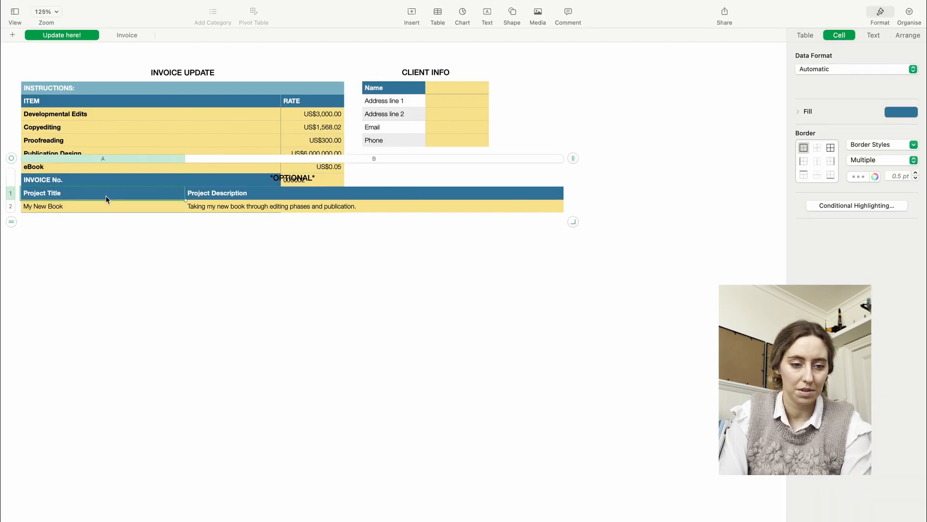
pyautogui.moveTo(11, 162); pyautogui.dragTo(11, 231)
pyautogui.click(548, 114)
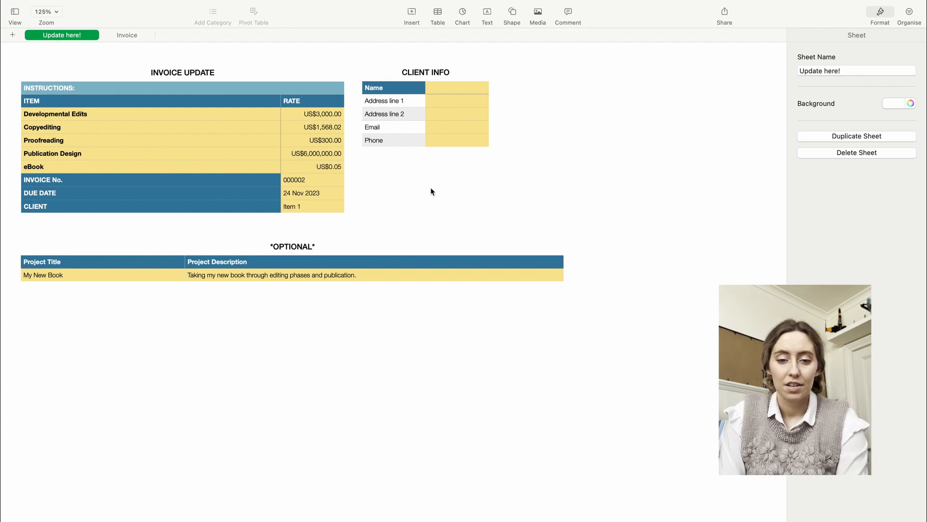
# - Cut the whole CLIENT INFO table from the sheet
pyautogui.moveTo(435, 87); pyautogui.dragTo(437, 140)
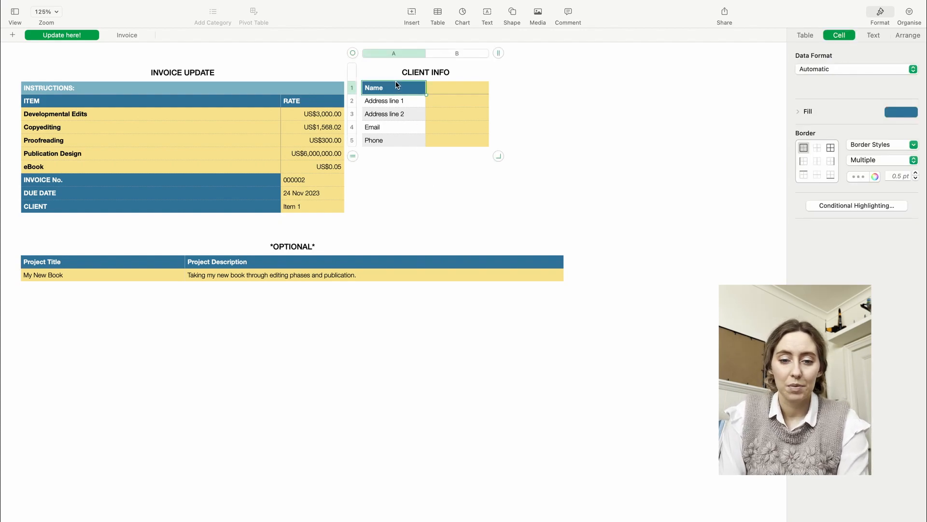
pyautogui.rightClick(354, 51)
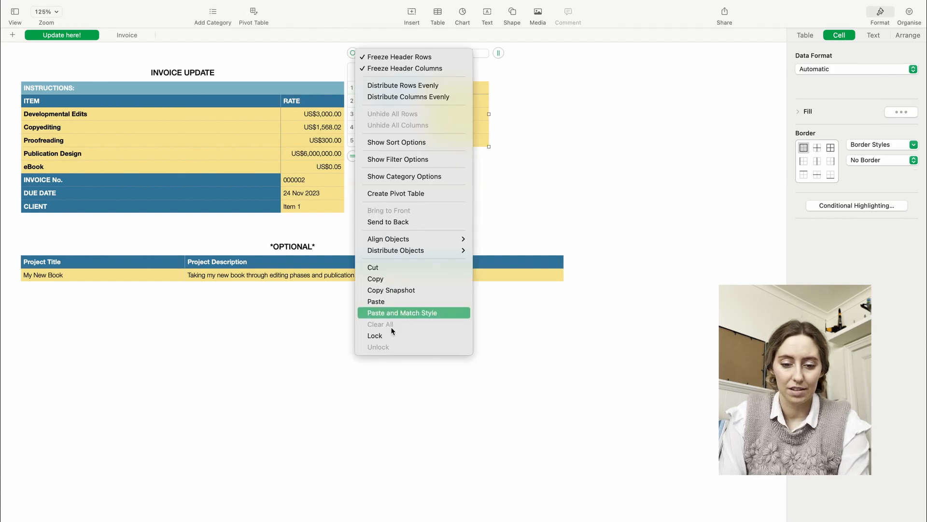
pyautogui.click(381, 267)
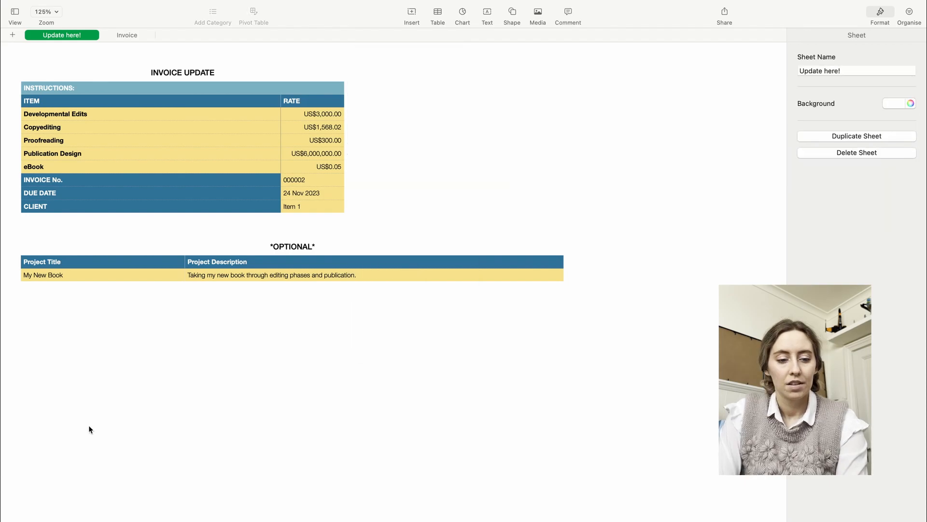
# - Insert a table with a header row and header column below the *OPTIONAL* table, narrowing column A and slightly widening column B
pyautogui.click(438, 12)
pyautogui.click(413, 41)
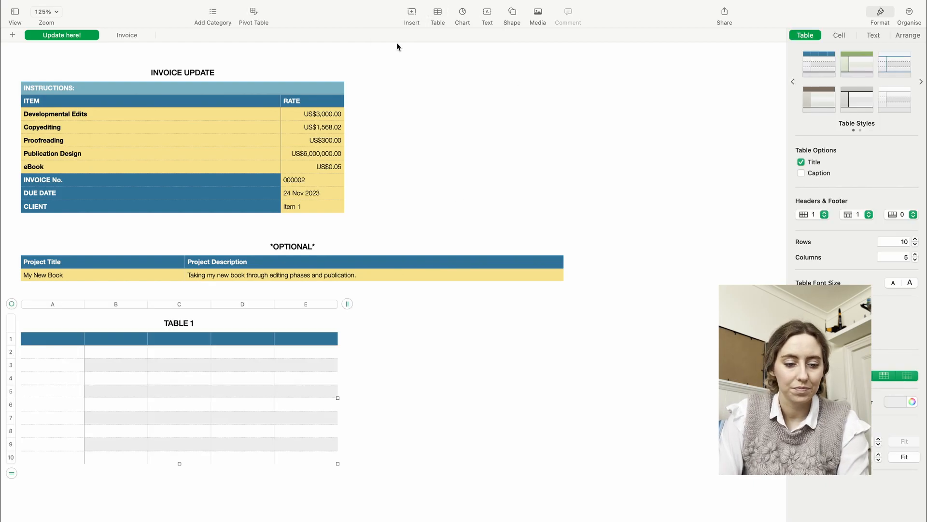
pyautogui.click(57, 304)
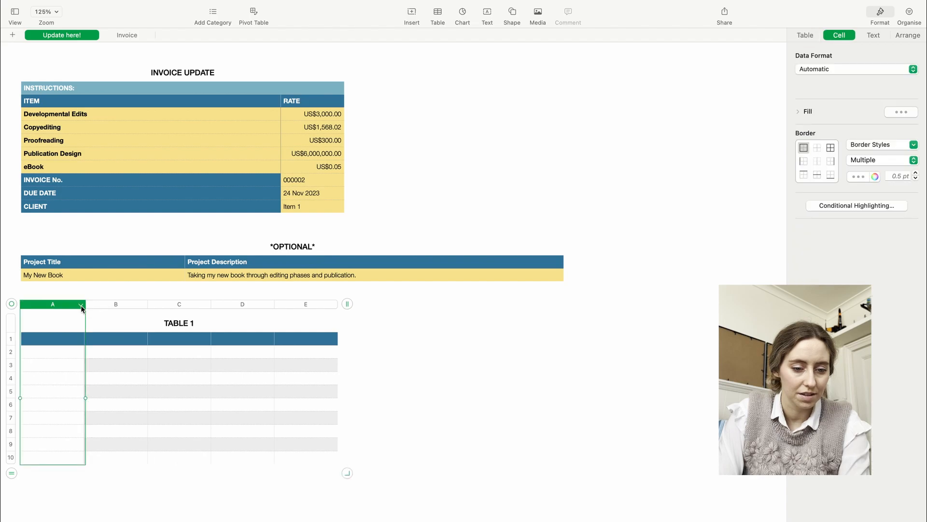
pyautogui.moveTo(84, 304); pyautogui.dragTo(40, 305)
pyautogui.moveTo(102, 304); pyautogui.dragTo(112, 304)
# - Widen column C of the new table to about 297 pt and check its exact width
pyautogui.click(160, 305)
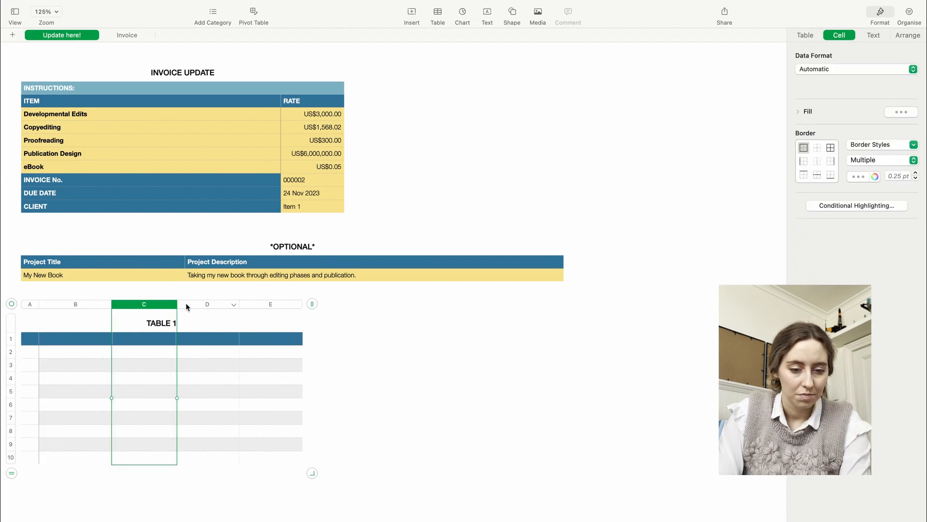
pyautogui.moveTo(179, 305); pyautogui.dragTo(304, 305)
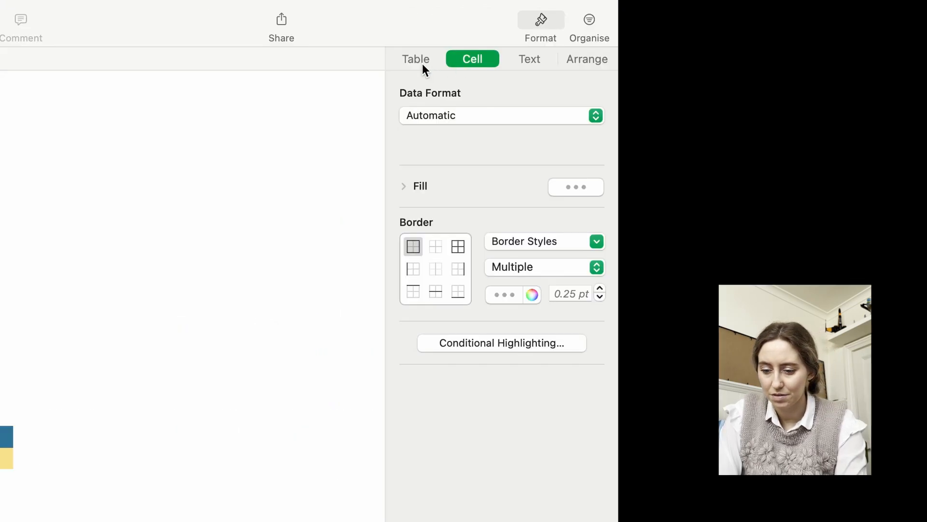
pyautogui.click(425, 66)
pyautogui.scroll(-10, 557, 479)
pyautogui.click(499, 442)
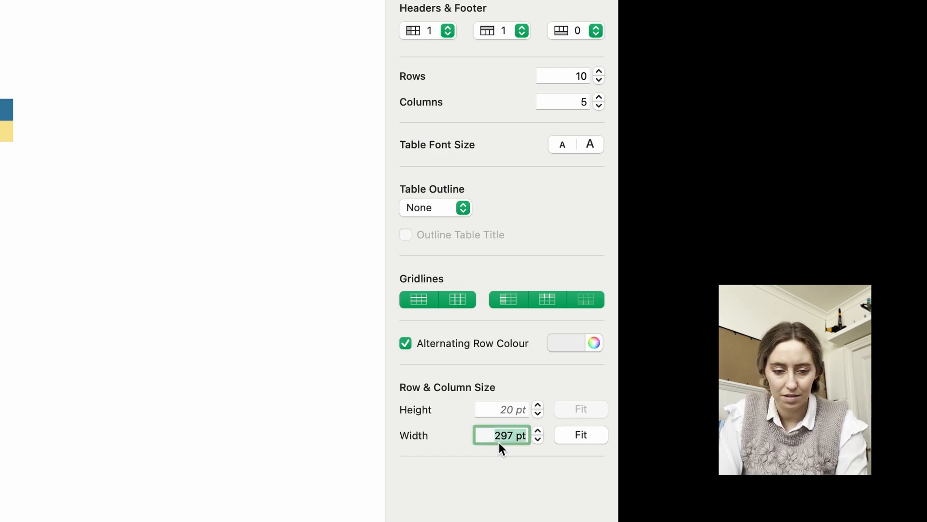
pyautogui.click(400, 391)
pyautogui.click(166, 303)
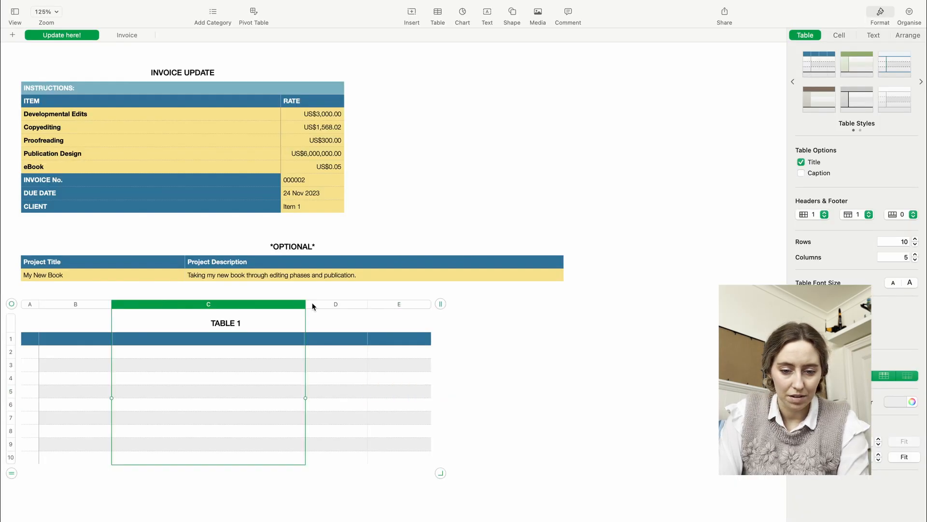
# - Set the width of columns C, D and E in the new table to 225 pt each
pyautogui.moveTo(306, 305); pyautogui.dragTo(419, 330)
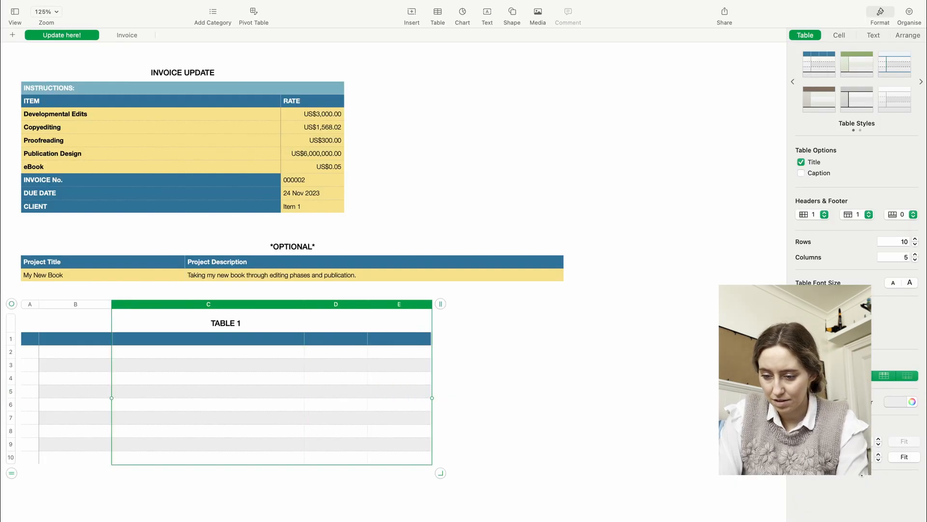
pyautogui.click(506, 437)
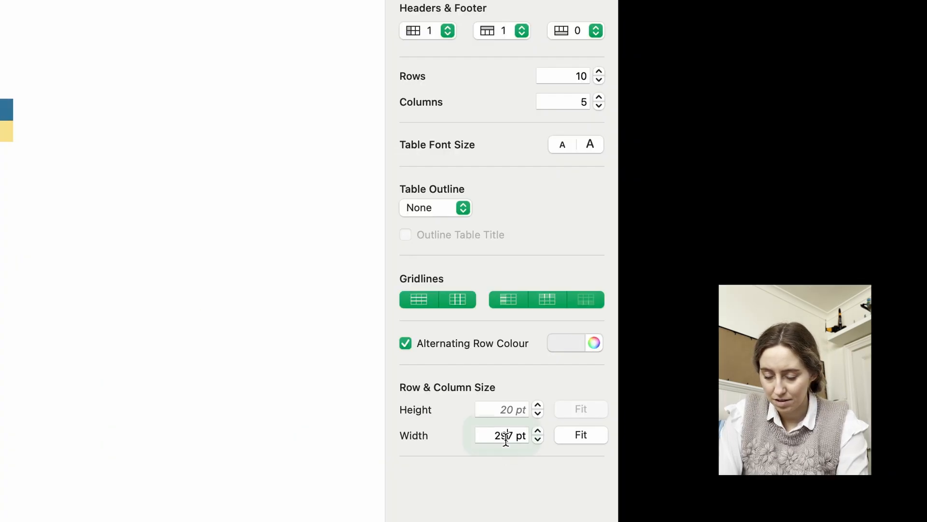
pyautogui.doubleClick(506, 437)
pyautogui.write('225')
pyautogui.press('Return')
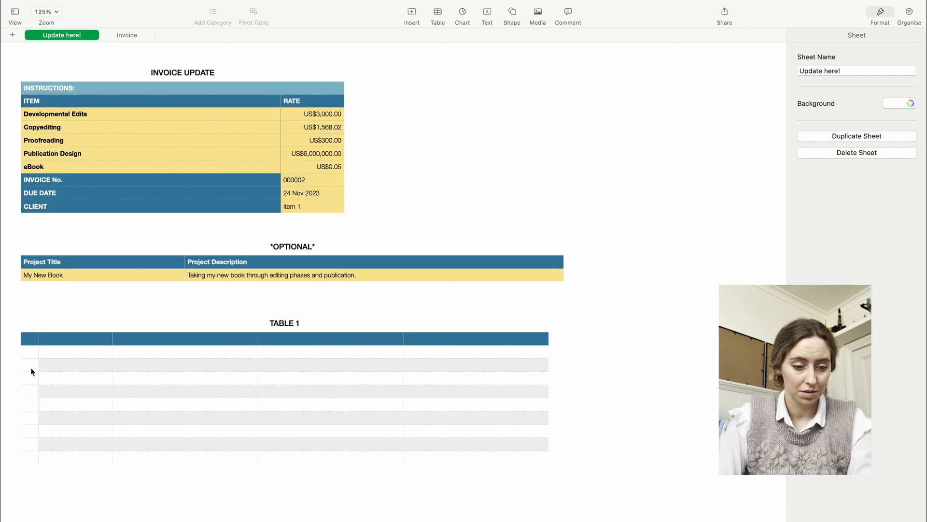
# - Delete rows 6 to 10 of the new table
pyautogui.click(31, 404)
pyautogui.click(7, 408)
pyautogui.keyDown('shift'); pyautogui.click(18, 463); pyautogui.keyUp('shift')
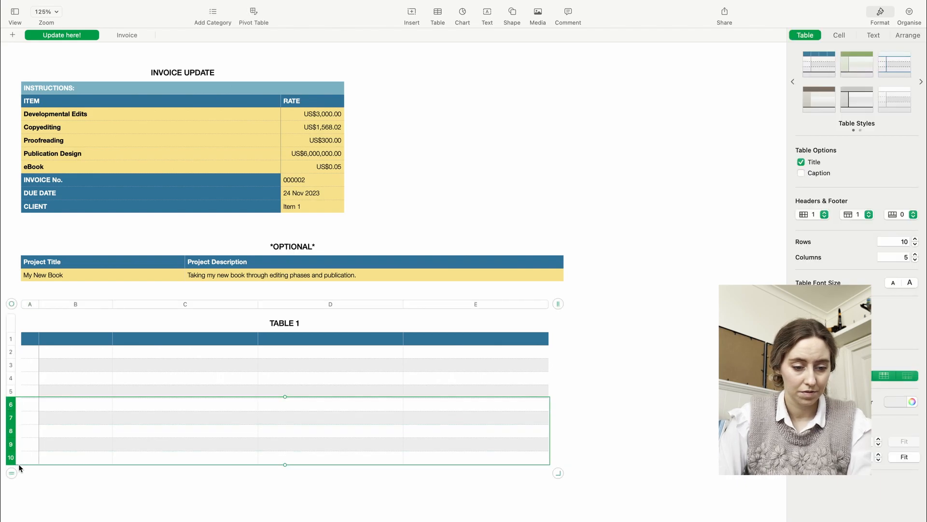
pyautogui.rightClick(46, 444)
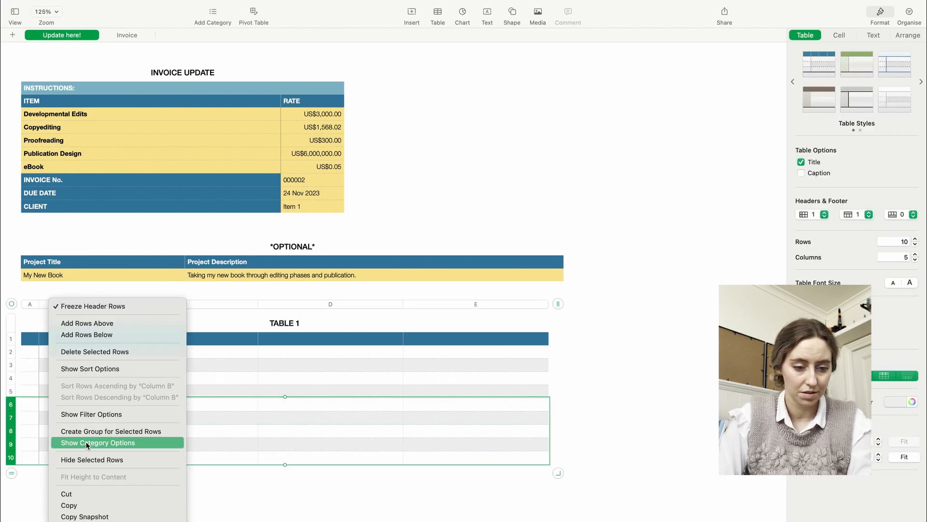
pyautogui.click(88, 354)
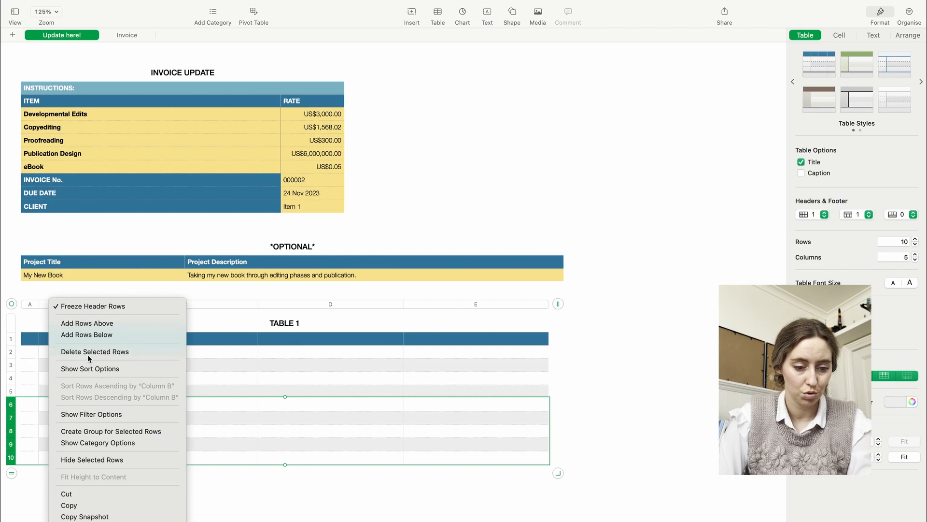
# - Number the five rows 1 to 5 in column A of the new table
pyautogui.click(39, 343)
pyautogui.write('1')
pyautogui.press('Return')
pyautogui.write('2')
pyautogui.press('Return')
pyautogui.write('3')
pyautogui.press('Return')
pyautogui.write('4')
pyautogui.press('Return')
pyautogui.write('5')
pyautogui.press('Tab')
pyautogui.press('Up')
pyautogui.press('Up')
pyautogui.press('Up')
pyautogui.press('Up')
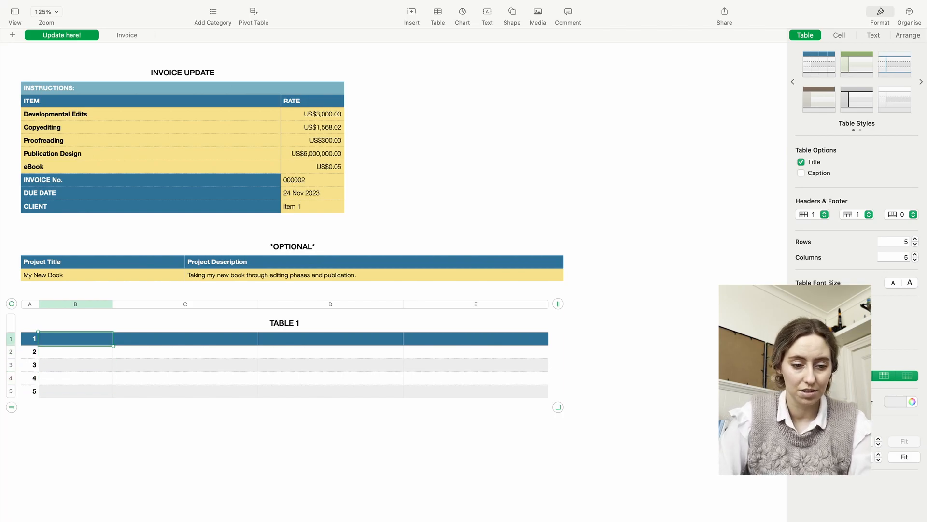
# - Fill column B with the header's dark blue and clear the fill from header cells C1 to E1
pyautogui.click(104, 305)
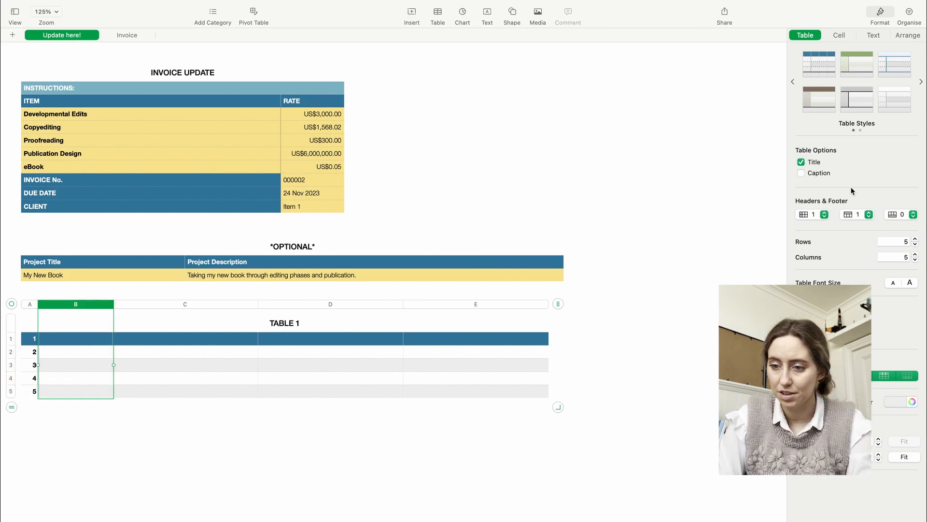
pyautogui.click(839, 35)
pyautogui.click(909, 112)
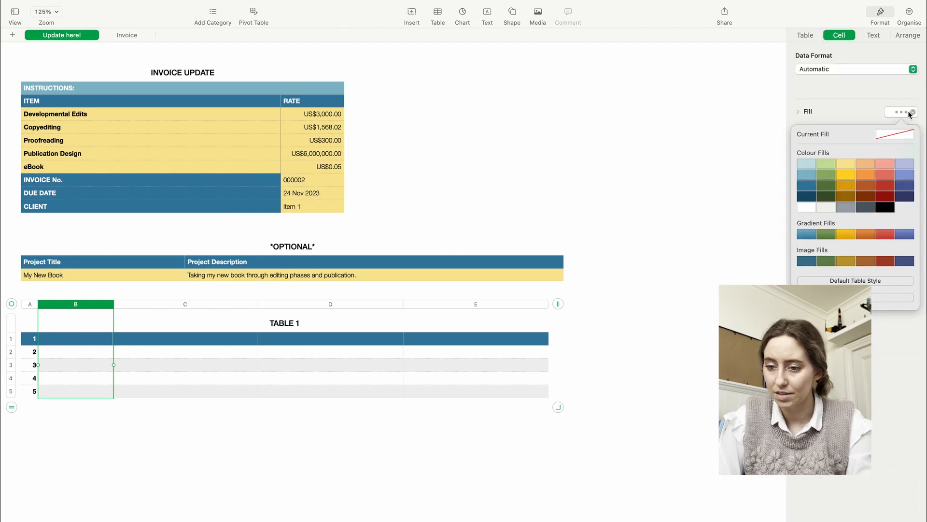
pyautogui.click(806, 185)
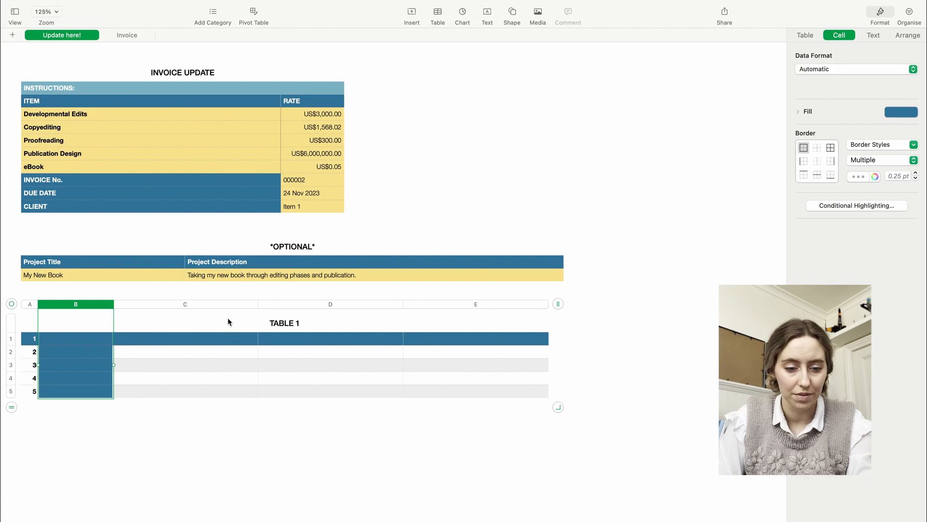
pyautogui.click(643, 402)
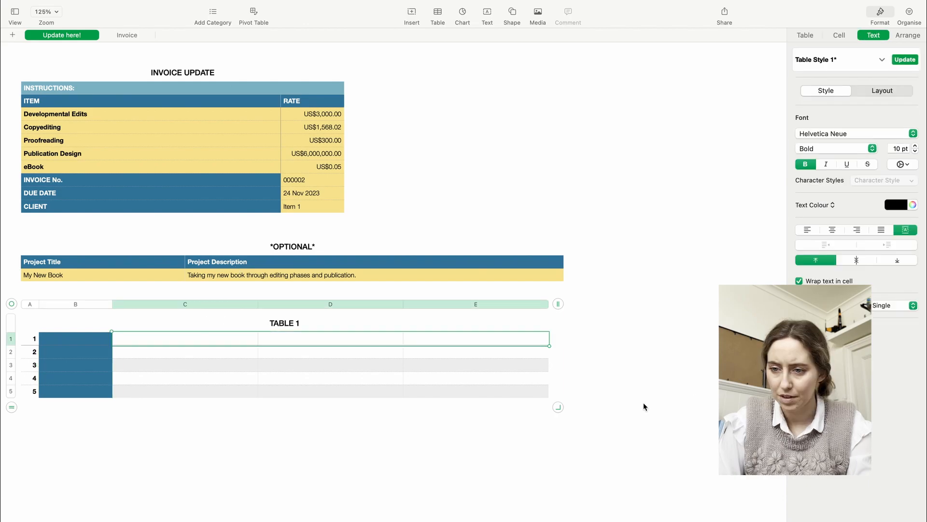
# - Enter the row labels Client Name, Address line 1, Address line 2, Email and Phone down column B
pyautogui.click(71, 333)
pyautogui.write('Cli')
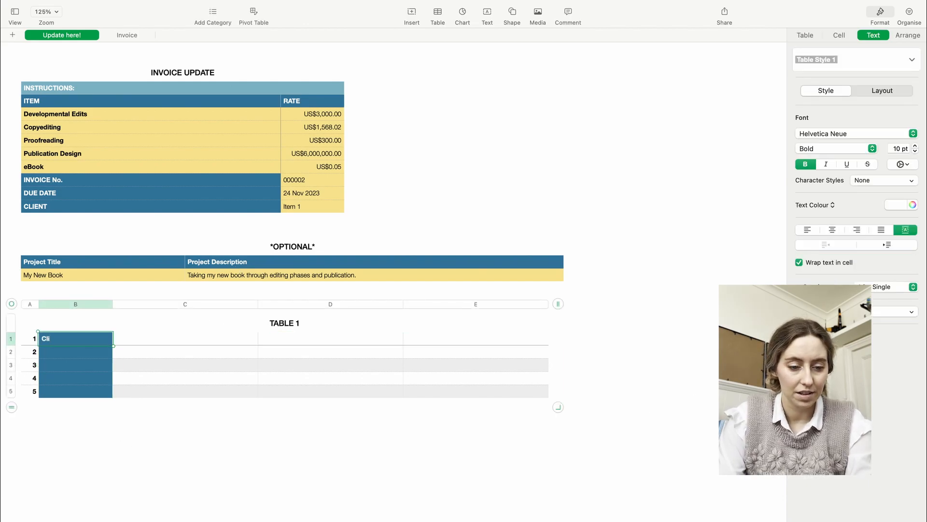
pyautogui.write('ent Name')
pyautogui.press('Return')
pyautogui.write('Address line 1')
pyautogui.press('Return')
pyautogui.write('Address li')
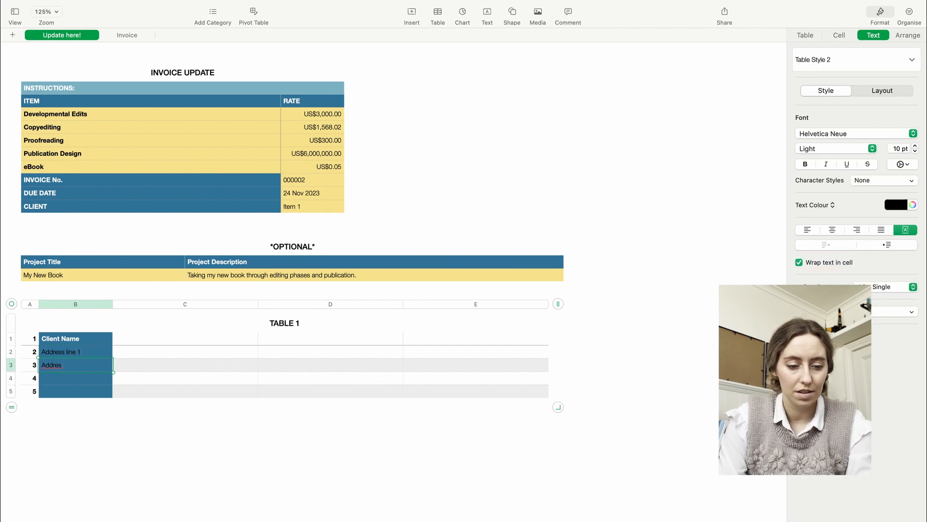
pyautogui.write('ne 2')
pyautogui.press('Return')
pyautogui.write('Email')
pyautogui.press('Return')
pyautogui.write('O')
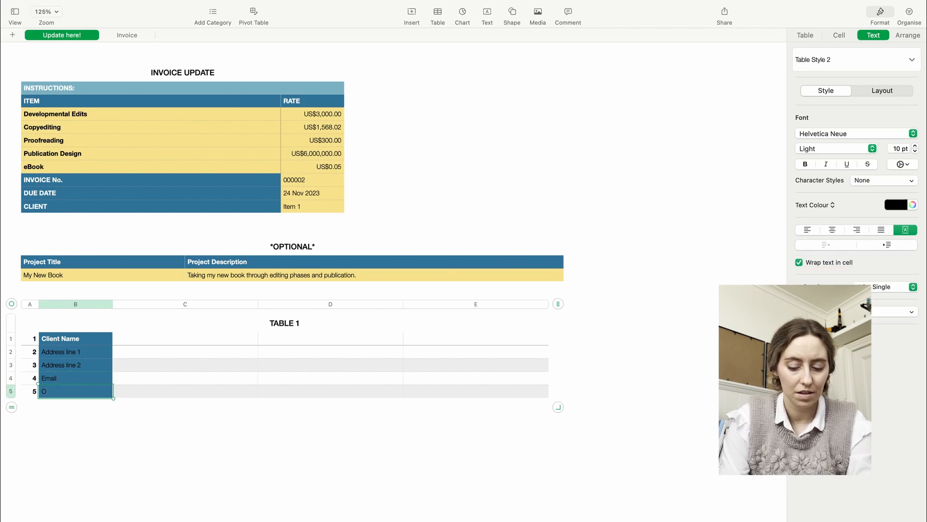
pyautogui.write('hone')
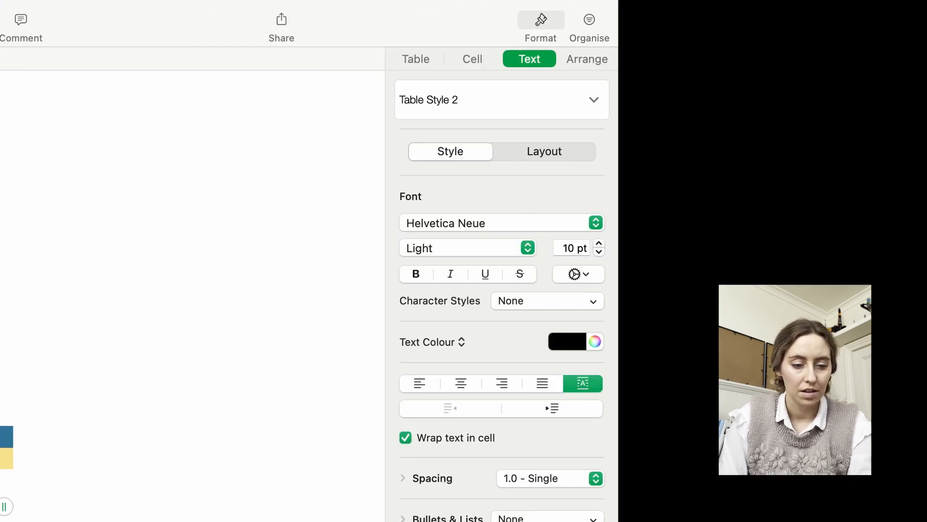
# - Format all five labels in column B as bold white text
pyautogui.click(76, 338)
pyautogui.moveTo(0, 521); pyautogui.dragTo(4, 521)
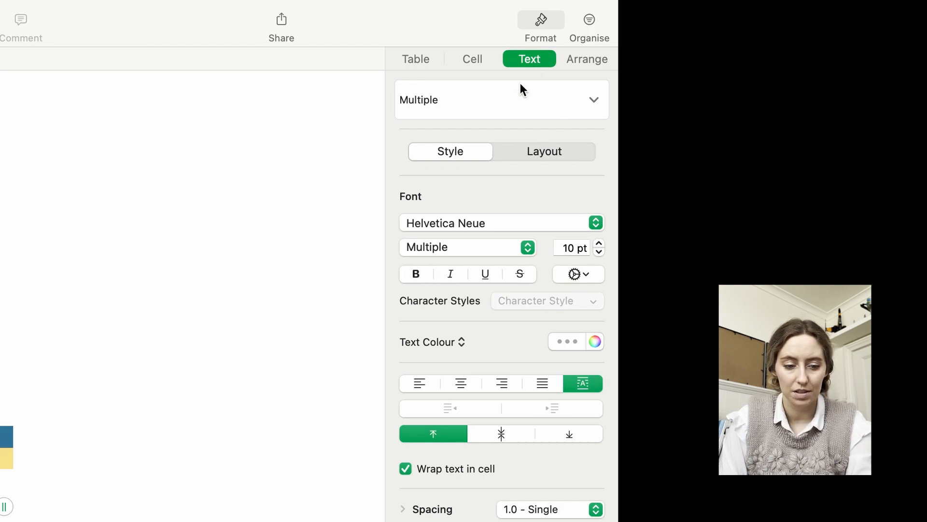
pyautogui.press('super+b')
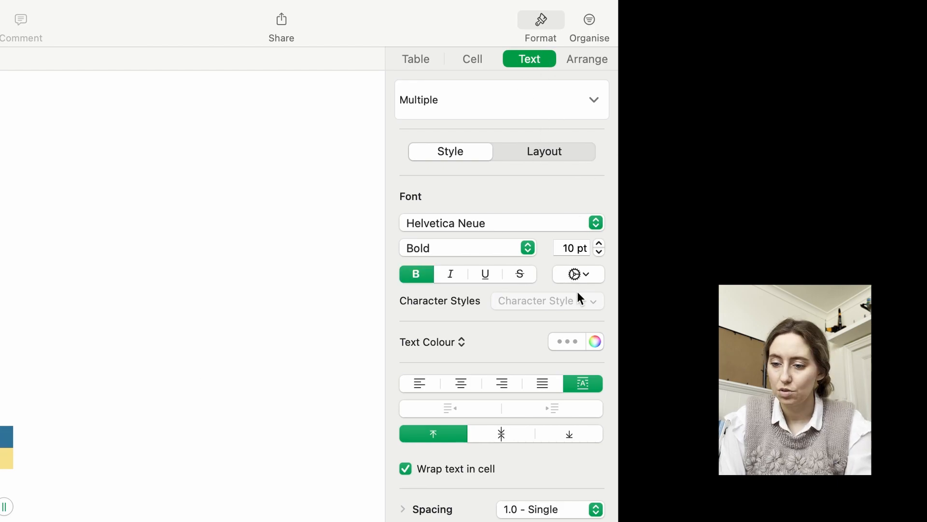
pyautogui.click(579, 341)
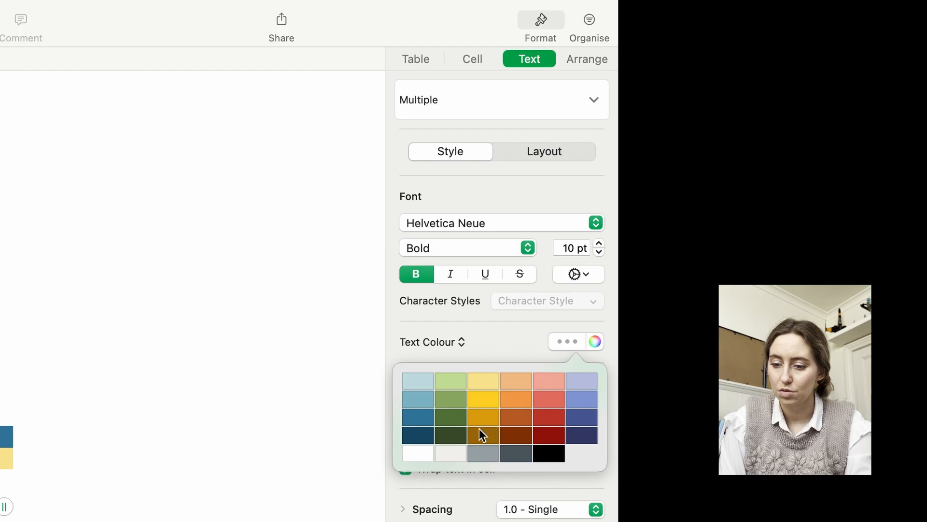
pyautogui.click(427, 453)
# - Rename the new table "CLIENTS (DON'T FORGET TO UPDATE POP-UP MENU)"
pyautogui.click(276, 322)
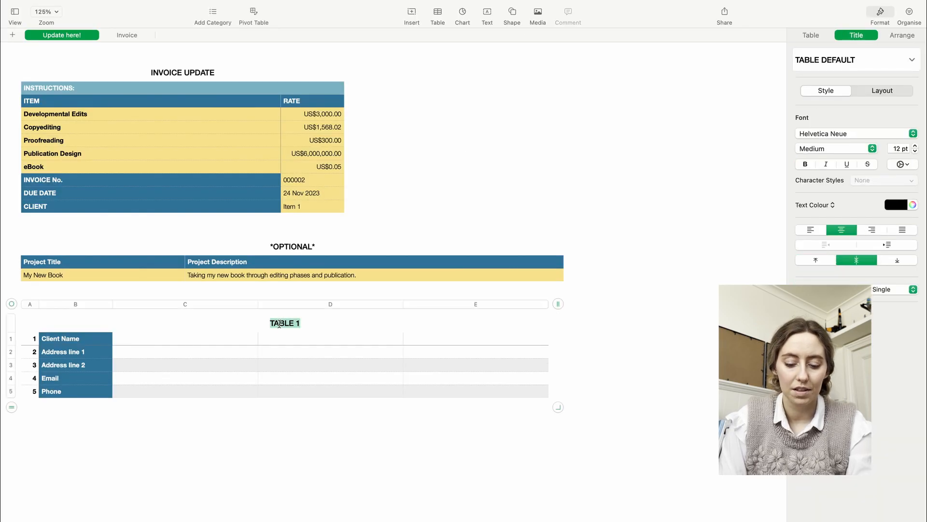
pyautogui.write('CLIENTS')
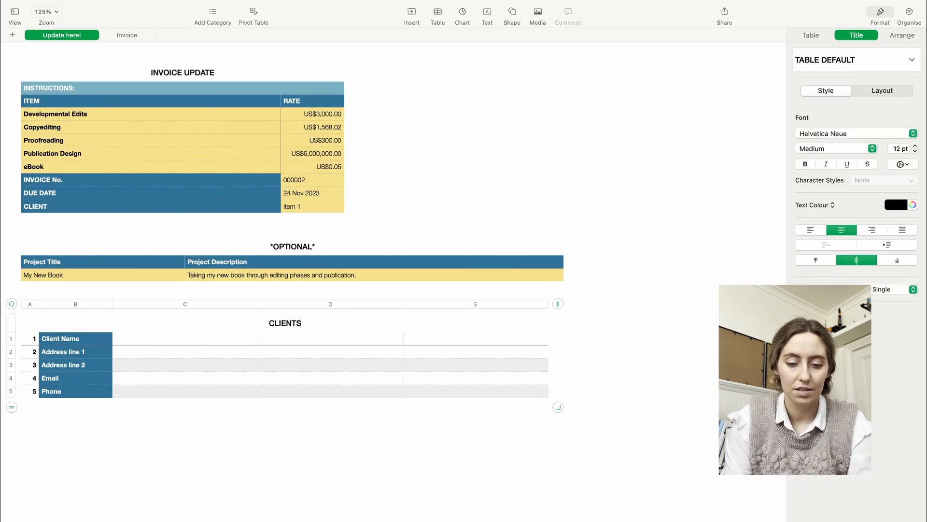
pyautogui.write(" (DON'T FORG")
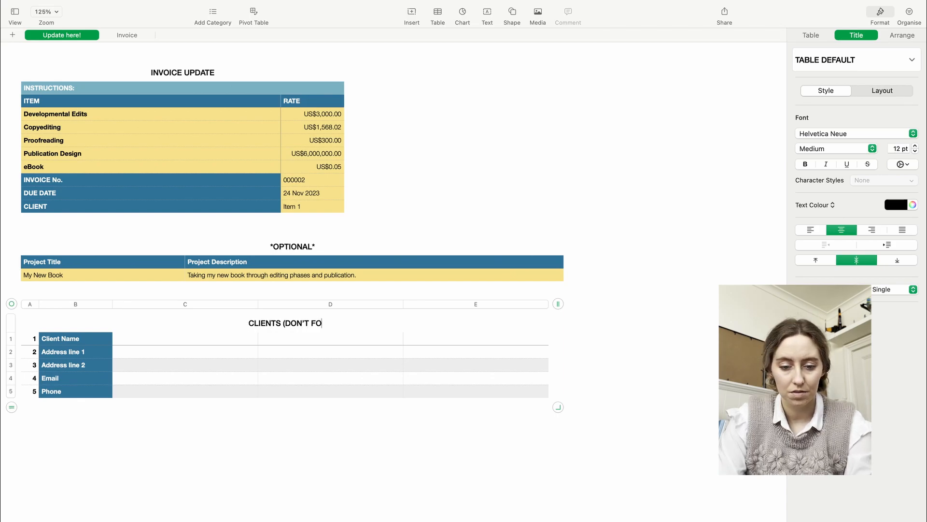
pyautogui.write('ET TO UPDAT')
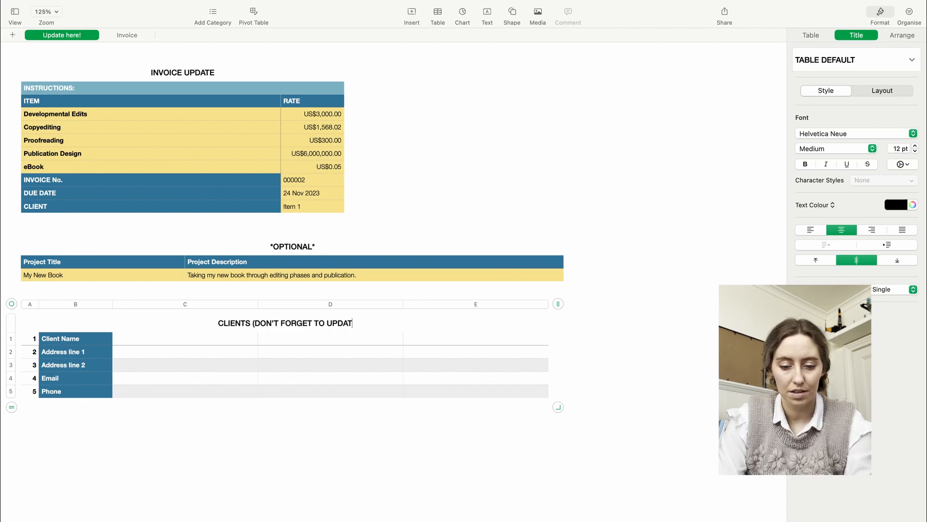
pyautogui.write('E POP')
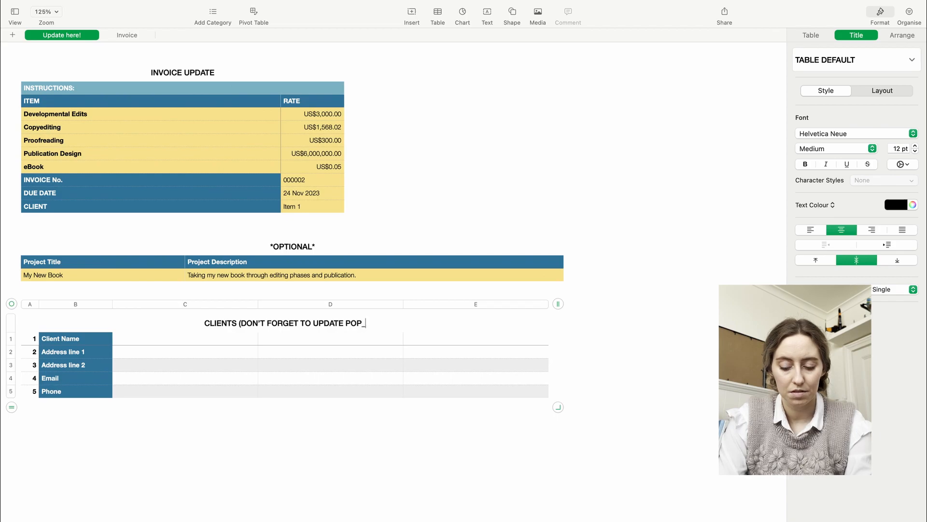
pyautogui.write('-UP ')
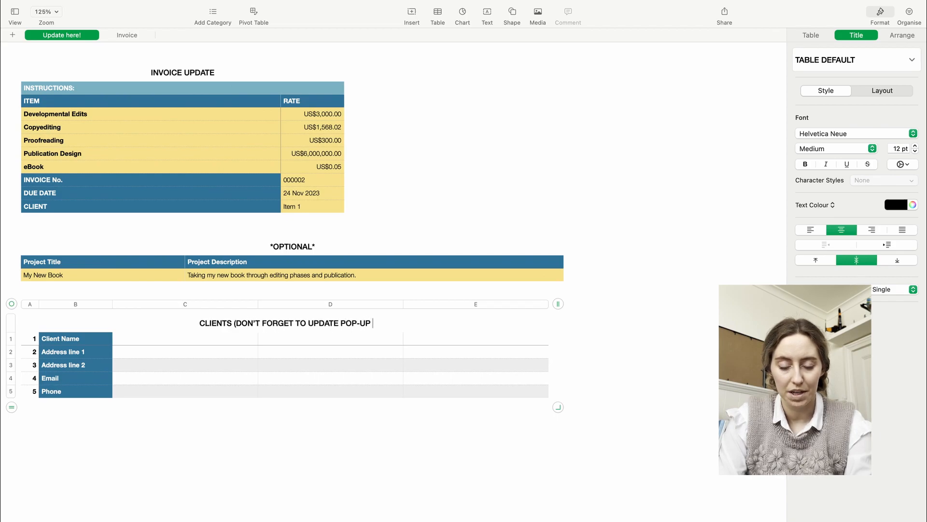
pyautogui.write('MENU)')
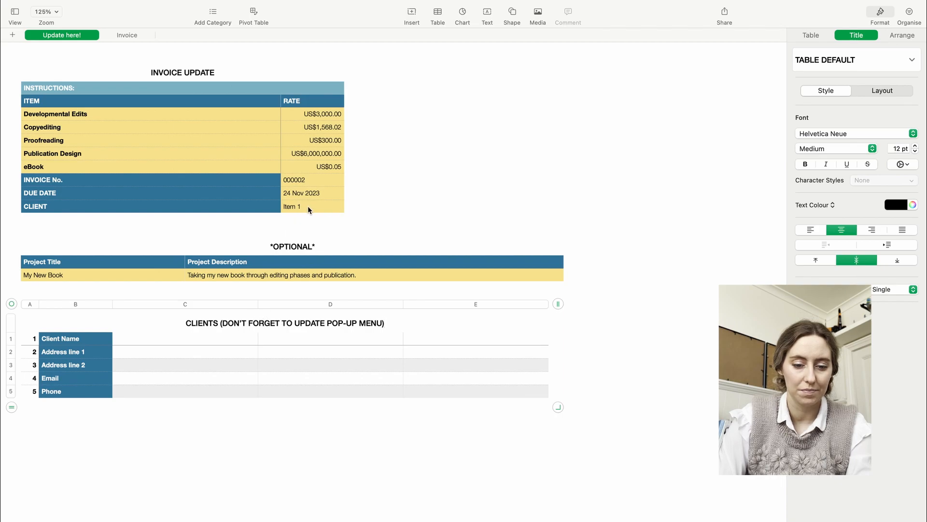
# - Enter the client's full name from the Invoice sheet into cell C1 of the CLIENTS table
pyautogui.click(232, 339)
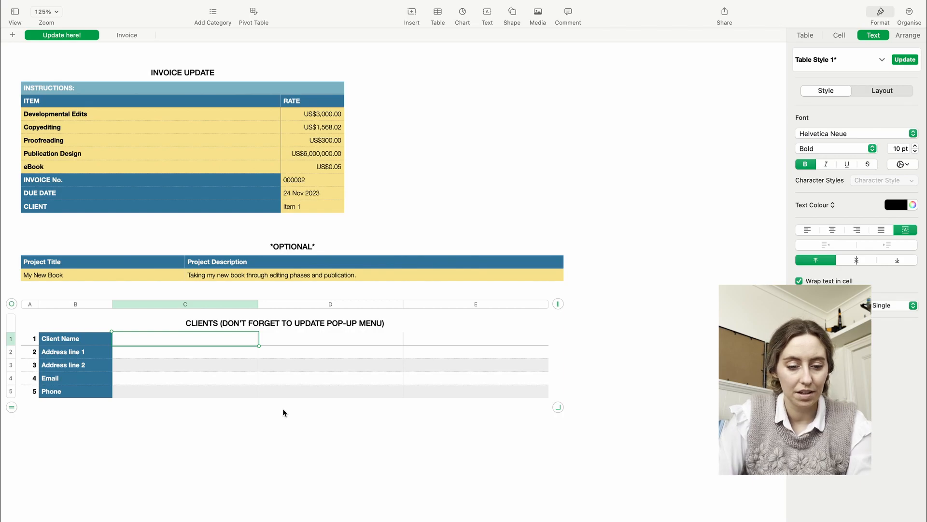
pyautogui.click(127, 35)
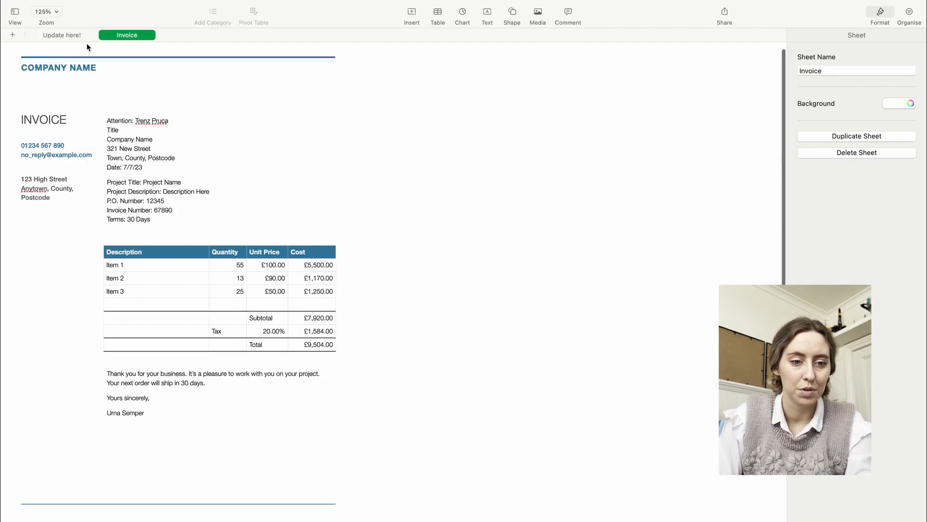
pyautogui.click(69, 34)
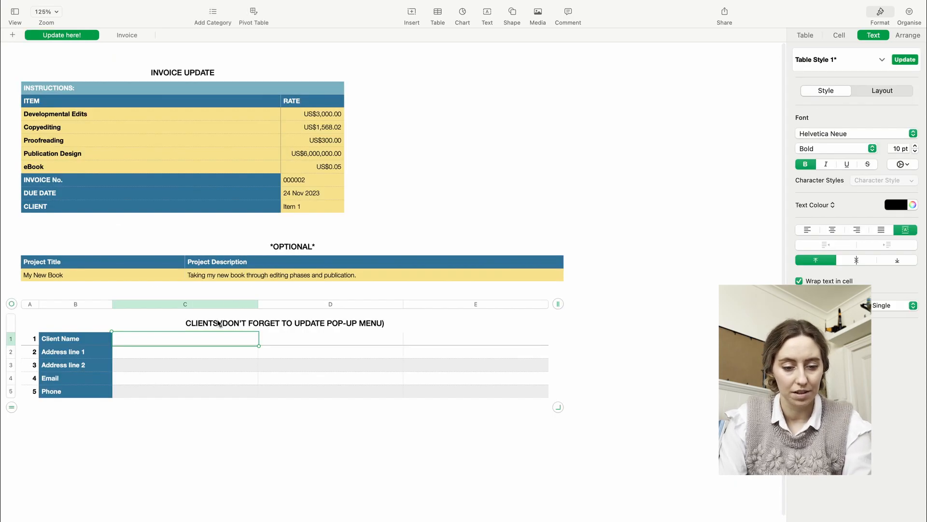
pyautogui.write('Trenz Pruca')
pyautogui.press('Return')
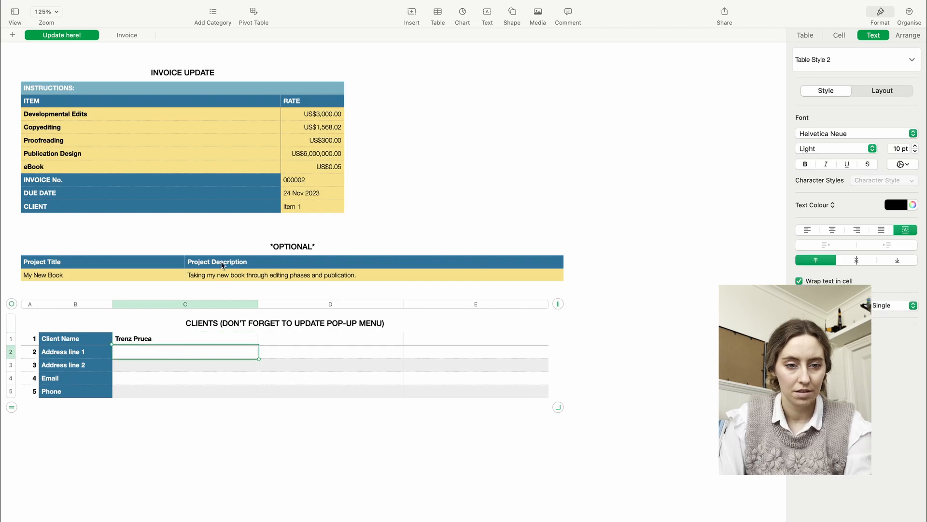
# - Enter the client's street address from the Invoice sheet as Address line 1 in column C
pyautogui.click(119, 37)
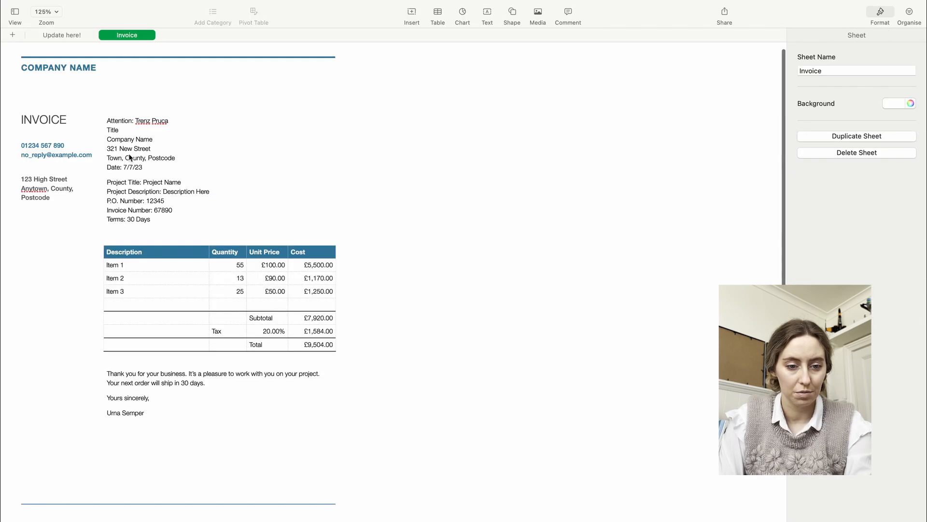
pyautogui.click(62, 36)
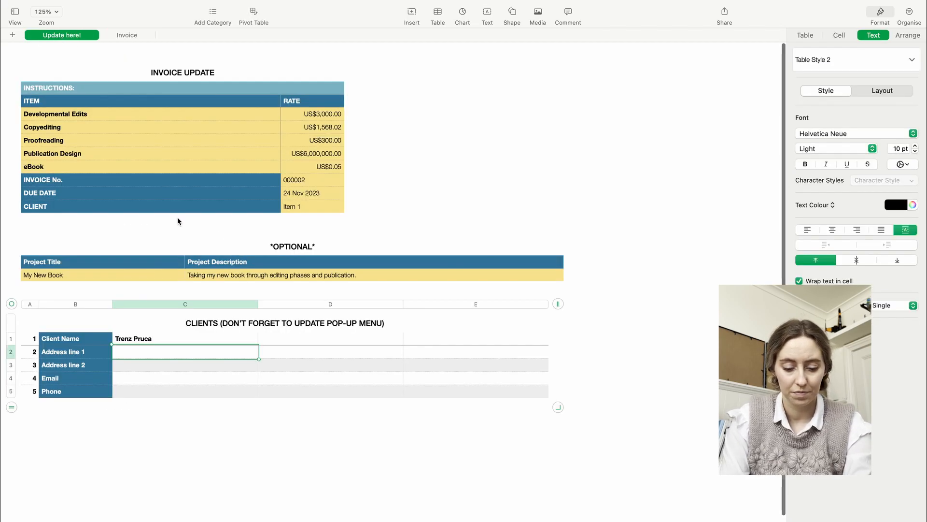
pyautogui.write('321 New Street')
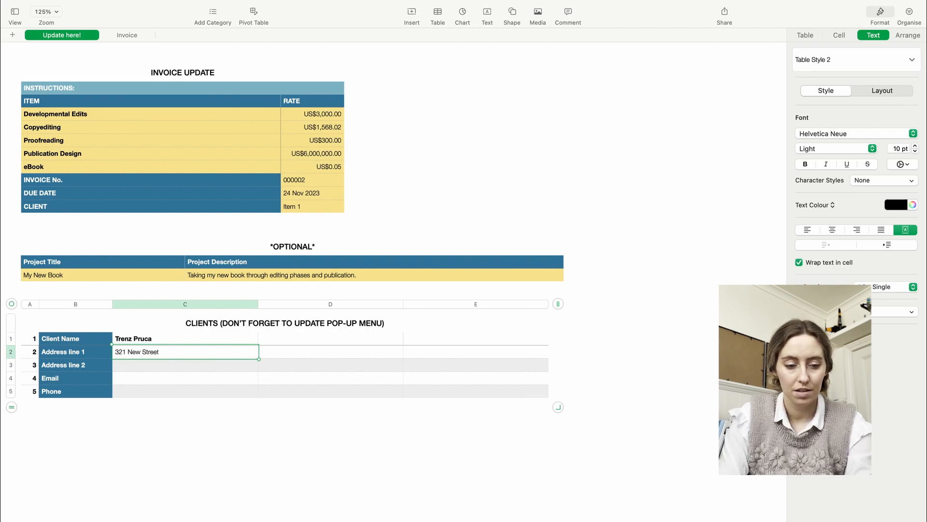
pyautogui.press('Return')
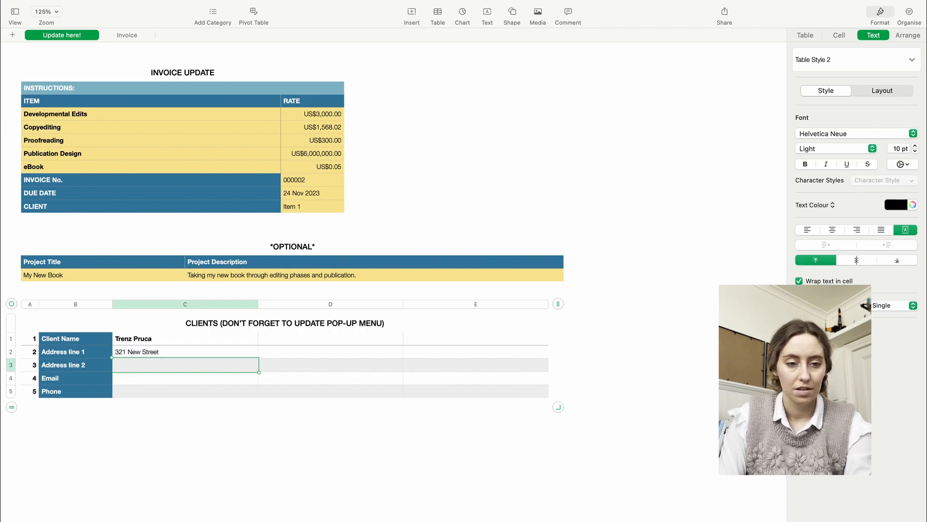
# - Fill in the first client's Address line 2 in column C as "Town, County, Postcode" and enter their email and phone number
pyautogui.click(122, 36)
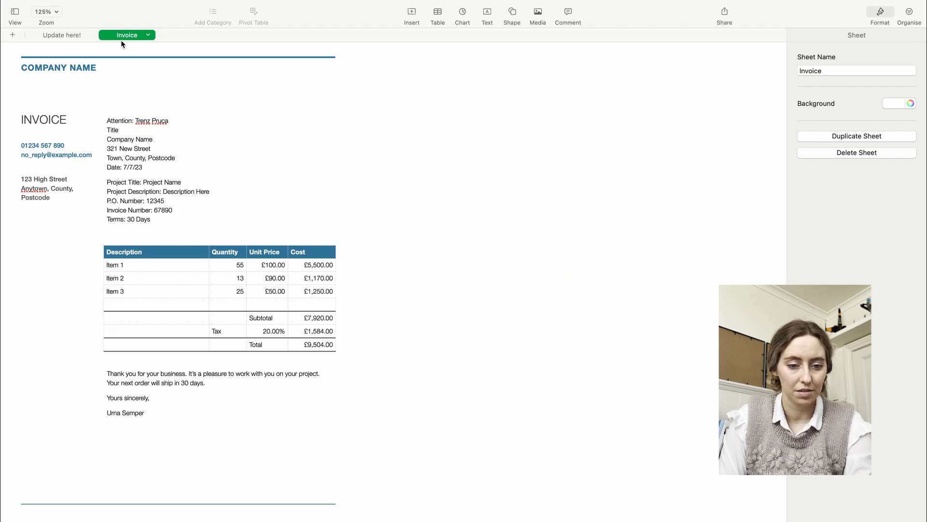
pyautogui.click(62, 34)
pyautogui.write('Town, Count')
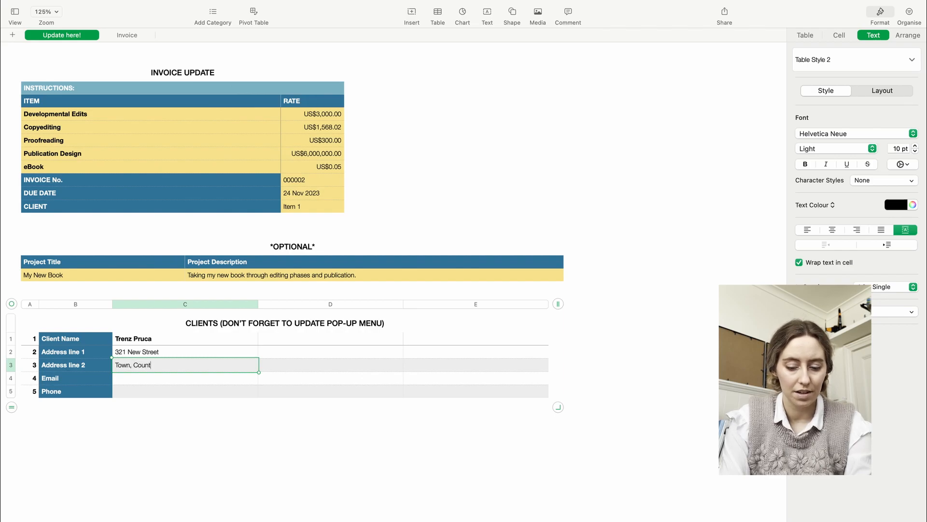
pyautogui.write('y, Postcod')
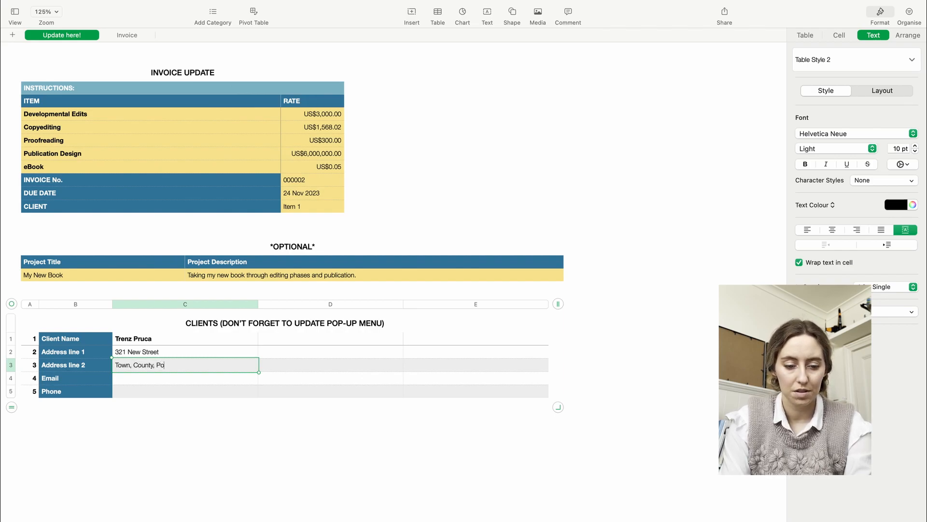
pyautogui.write('e')
pyautogui.press('Return')
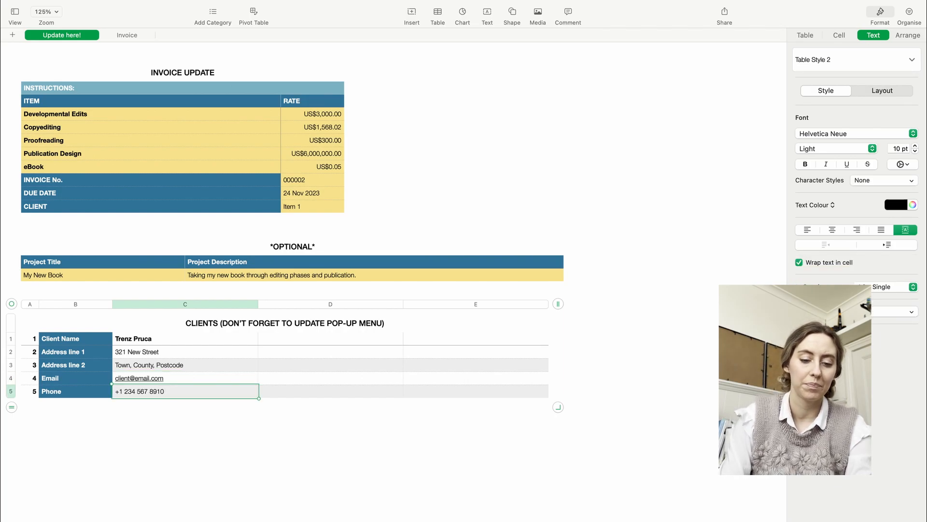
# - Enter the second client's full name in cell D1 of the CLIENTS table
pyautogui.press('Right')
pyautogui.press('Up')
pyautogui.press('Up')
pyautogui.press('Up')
pyautogui.press('Up')
pyautogui.write('Jane Doe')
pyautogui.press('Return')
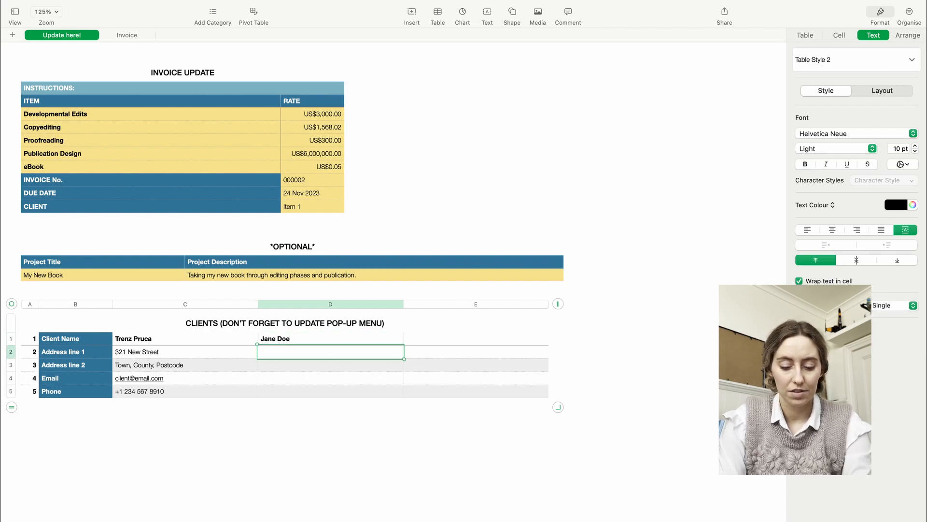
# - Enter the second client's street address as Address line 1 in column D and "Town, County, Postcode" as Address line 2
pyautogui.write('666 Dange')
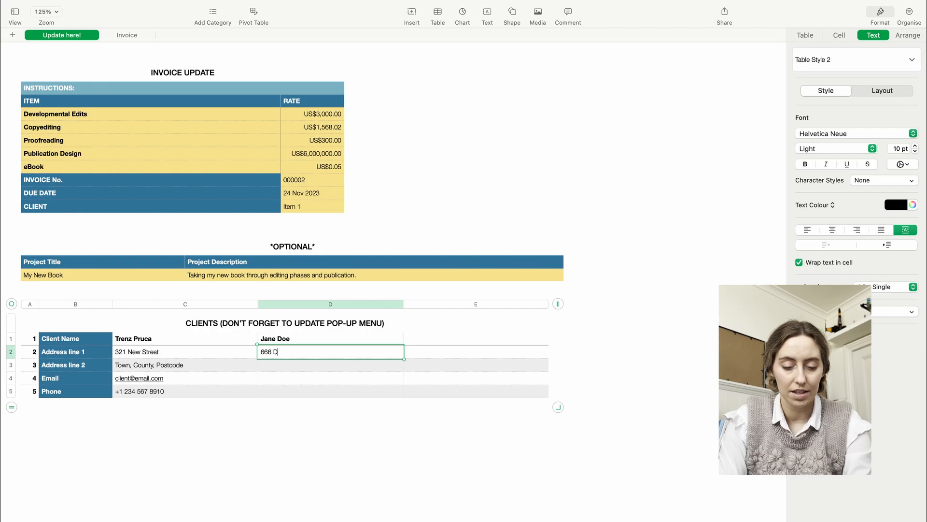
pyautogui.write('r S')
pyautogui.press('BackSpace')
pyautogui.write('Z')
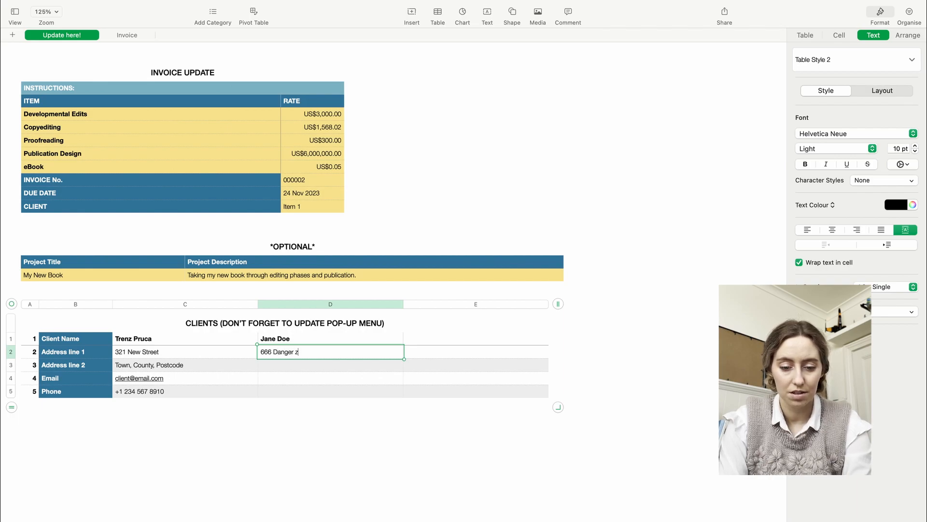
# - Enter the second client's email and phone number in column D of the CLIENTS table
pyautogui.write('another')
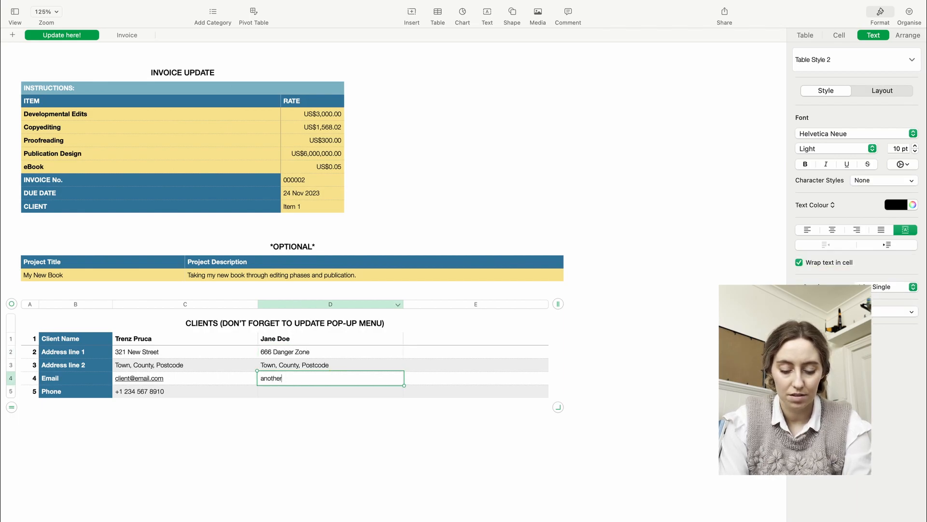
pyautogui.write('_clie')
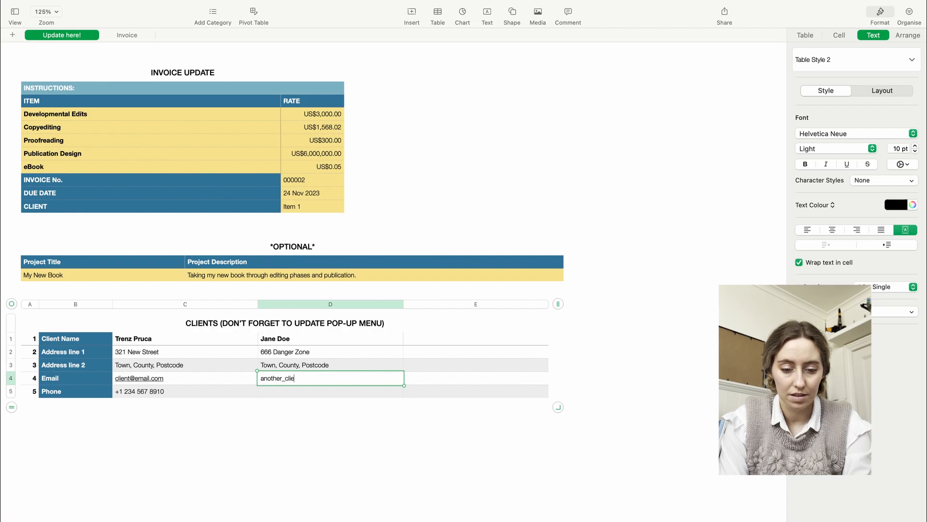
pyautogui.write('nt@email.com')
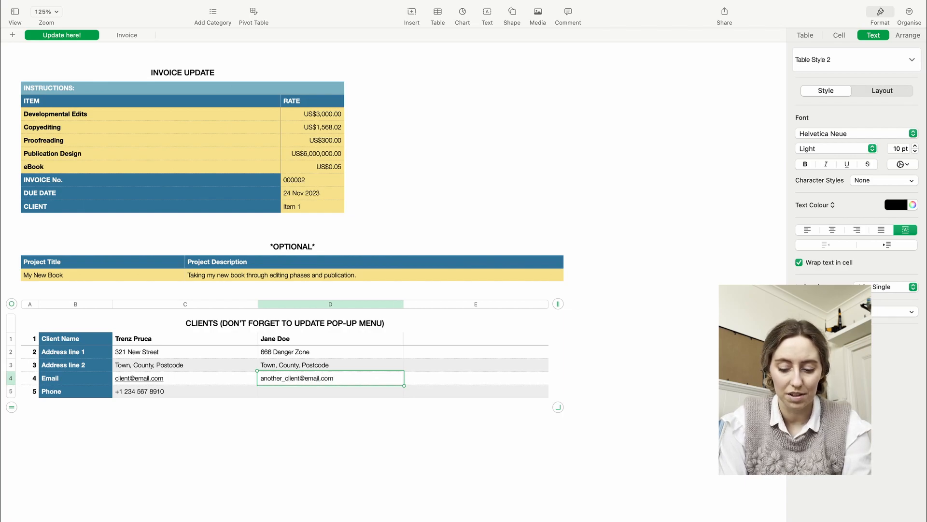
pyautogui.press('Return')
pyautogui.write('+')
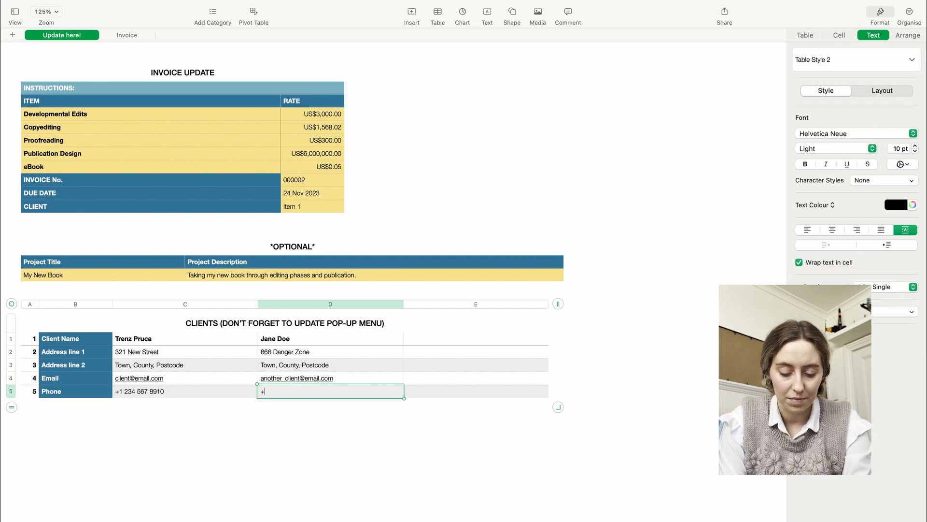
pyautogui.write('9 876 5')
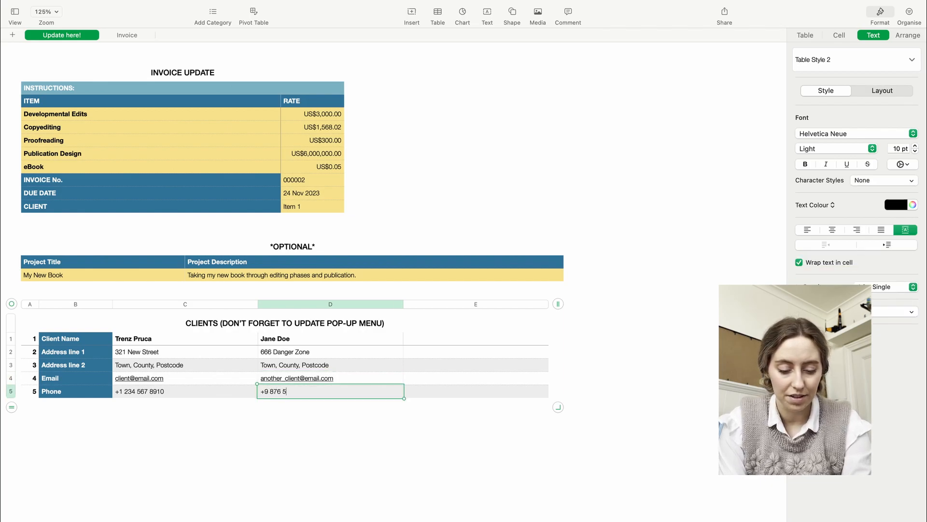
pyautogui.write('43 2100')
pyautogui.click(475, 339)
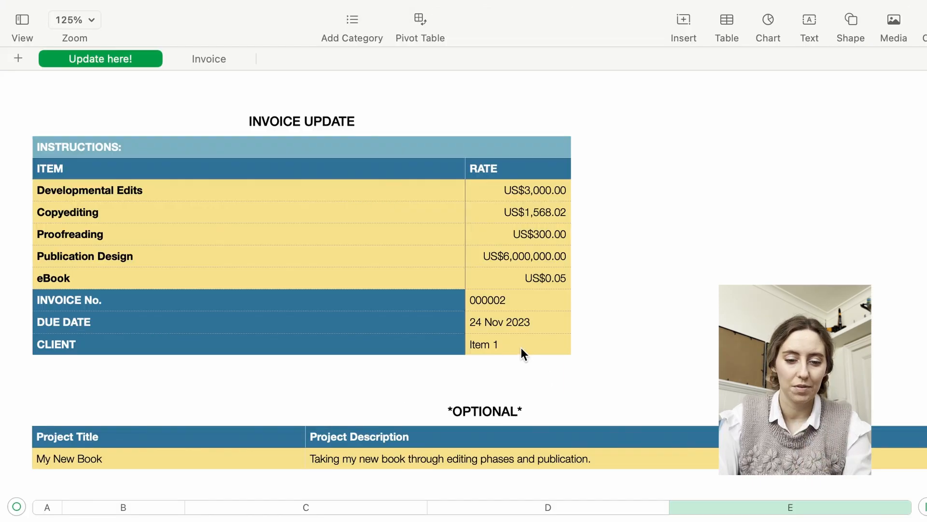
# - Set the pop-up menu of the CLIENT cell in the INVOICE UPDATE table to Start with Blank
pyautogui.click(313, 208)
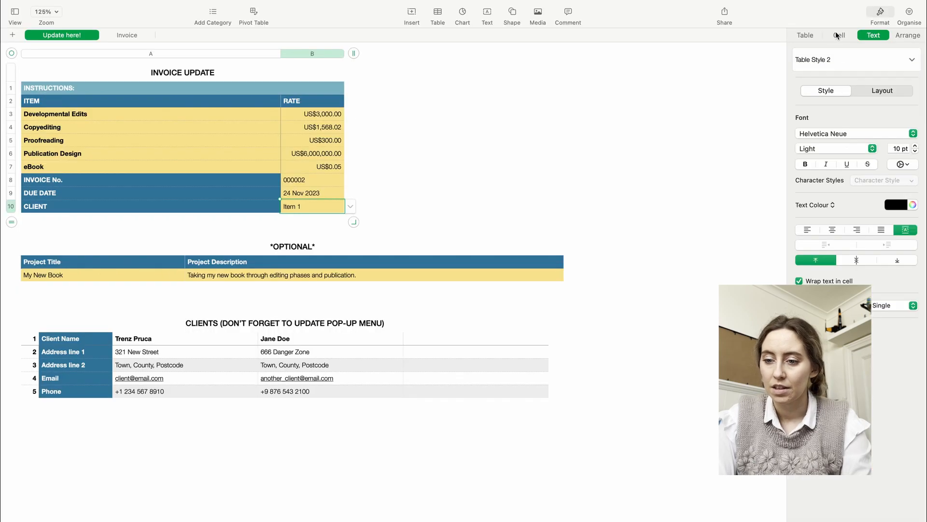
pyautogui.click(838, 34)
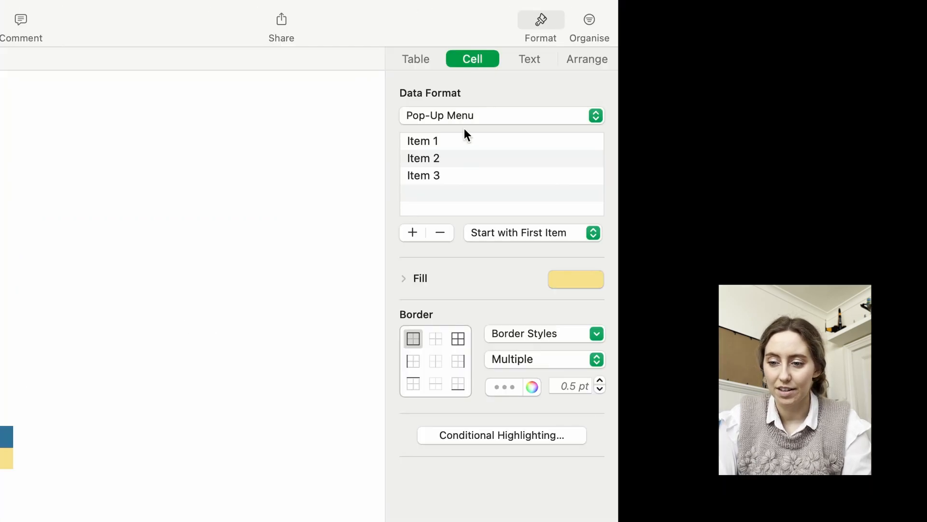
pyautogui.click(594, 232)
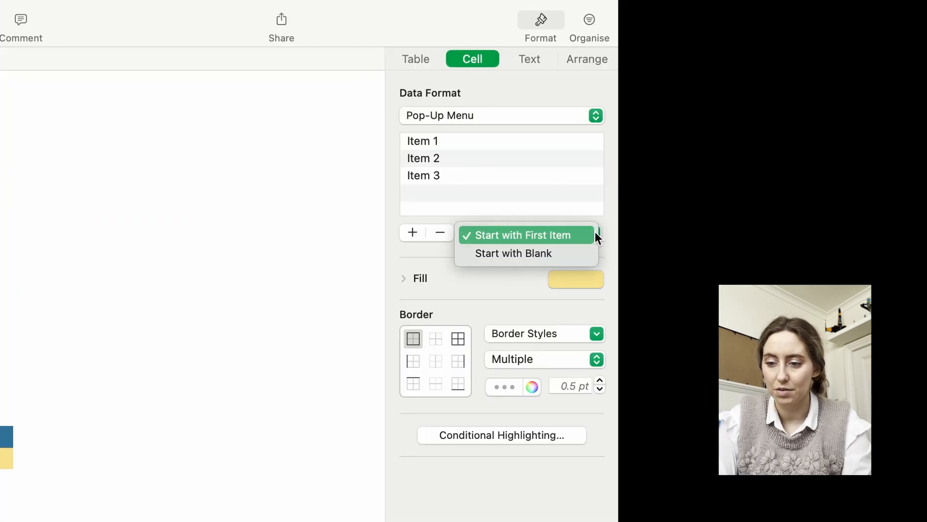
pyautogui.click(562, 257)
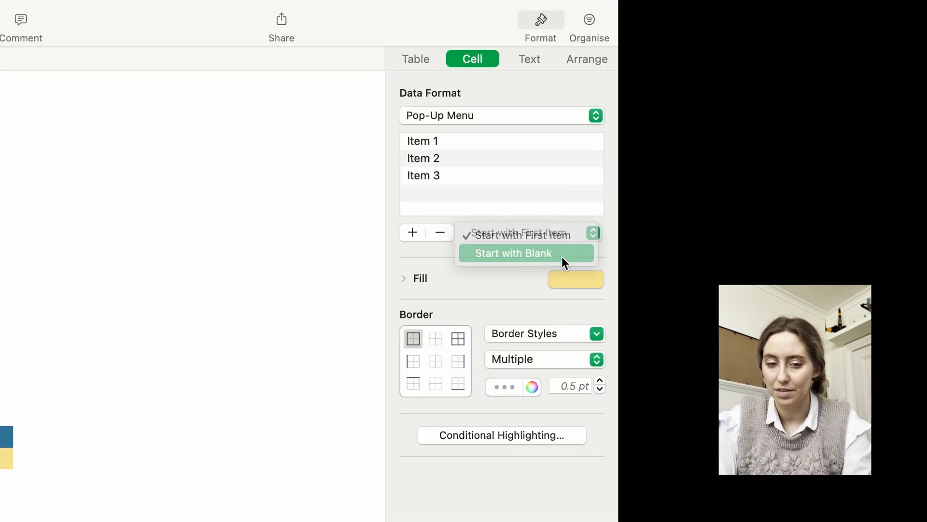
# - Add both clients' full names as new items in the CLIENT cell's pop-up menu
pyautogui.click(407, 233)
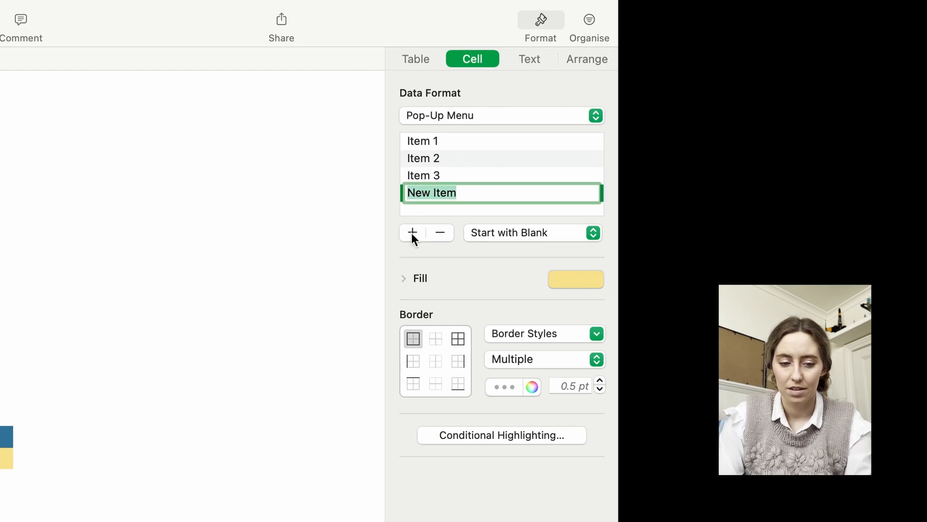
pyautogui.write('Trenz ')
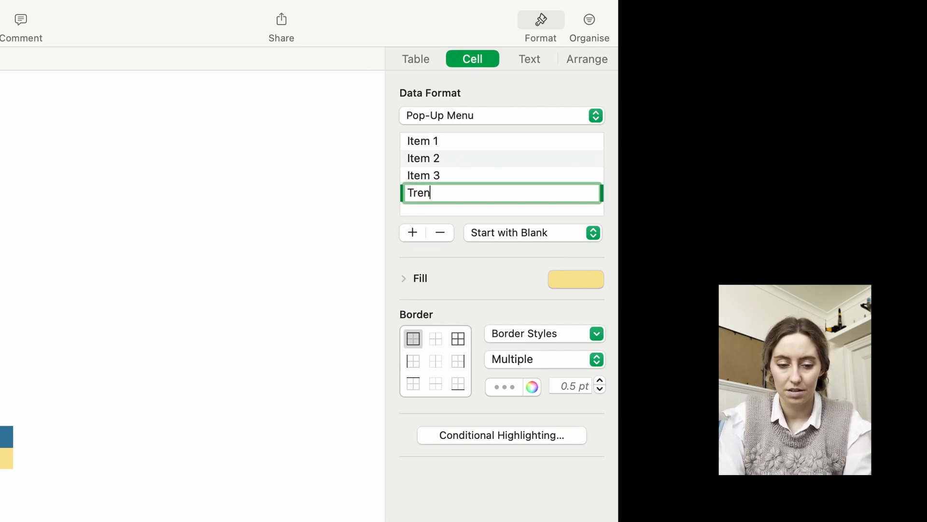
pyautogui.write('Pruca')
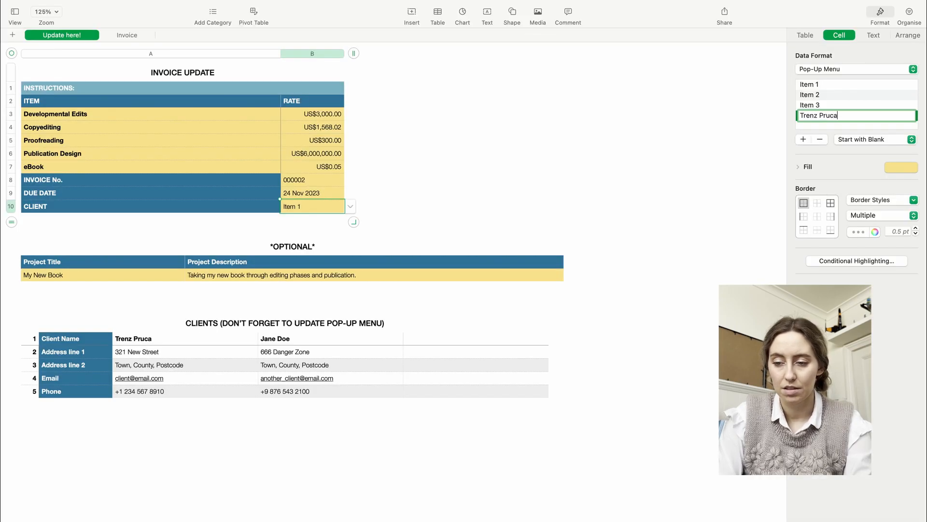
pyautogui.click(801, 143)
pyautogui.write('Jane Doe')
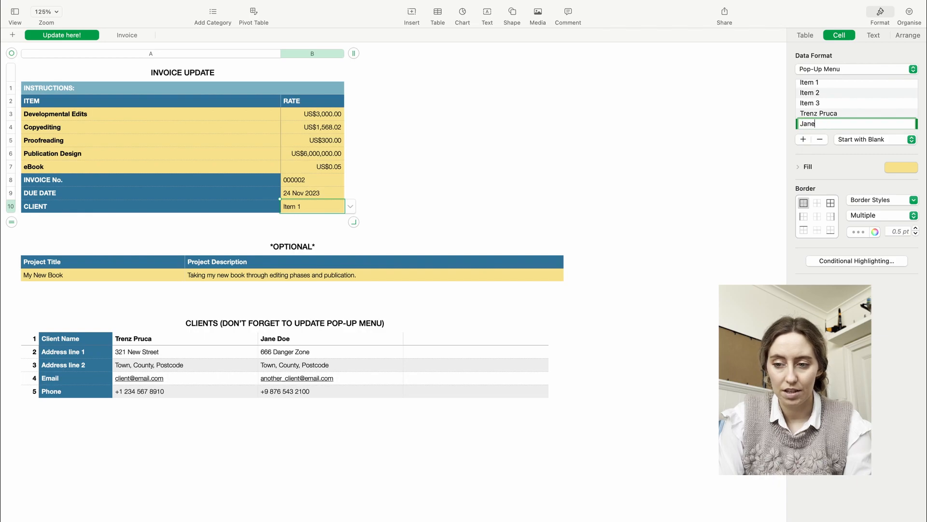
# - Remove the placeholder choices Item 1, Item 2 and Item 3 from the CLIENT cell's pop-up menu
pyautogui.click(812, 103)
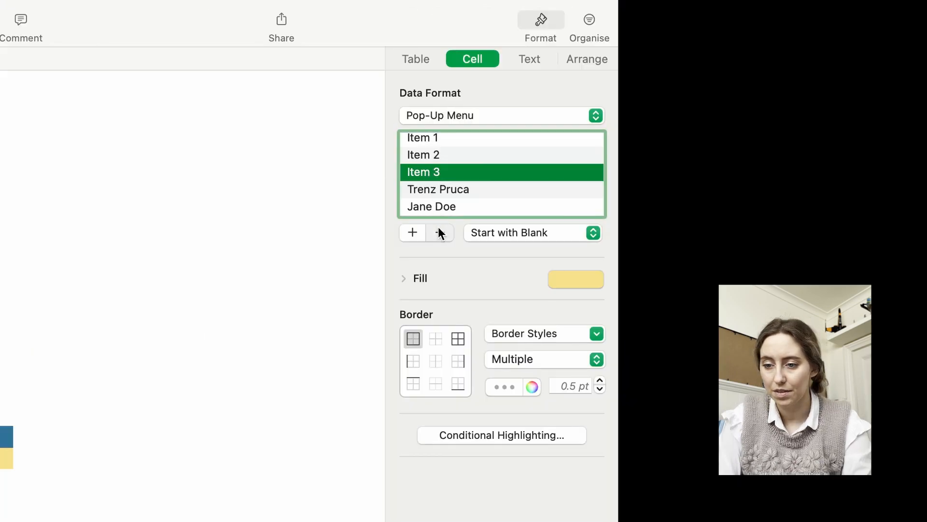
pyautogui.click(439, 233)
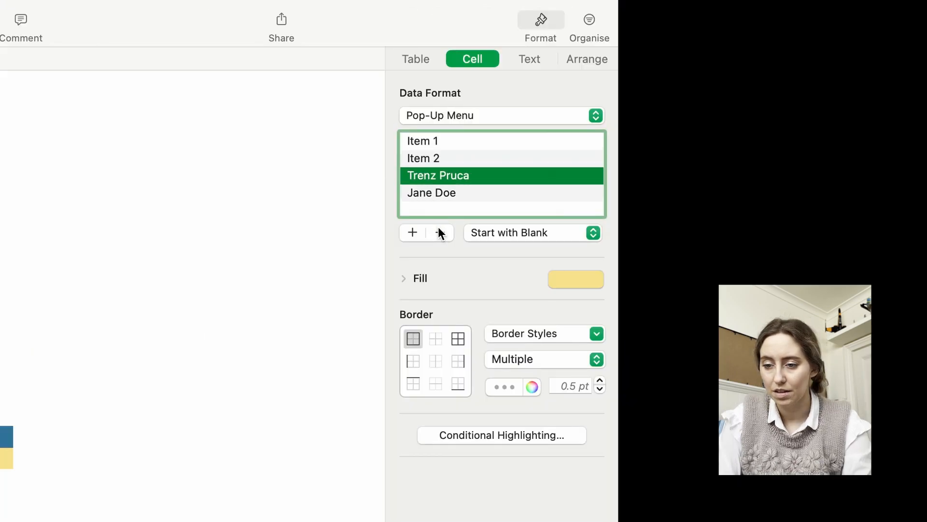
pyautogui.click(426, 146)
pyautogui.click(440, 233)
pyautogui.click(440, 234)
pyautogui.click(714, 147)
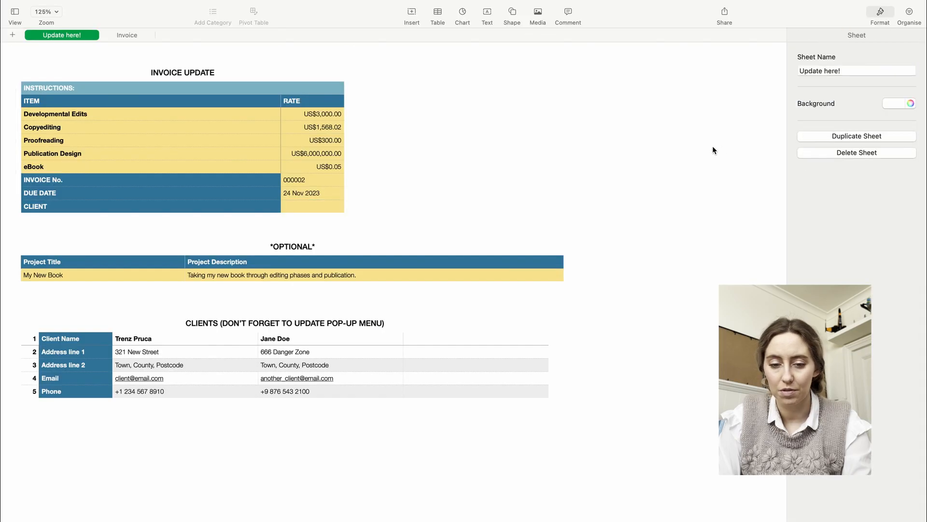
# - Check the choices offered by the CLIENT cell's pop-up menu and choose the first client's name
pyautogui.click(319, 208)
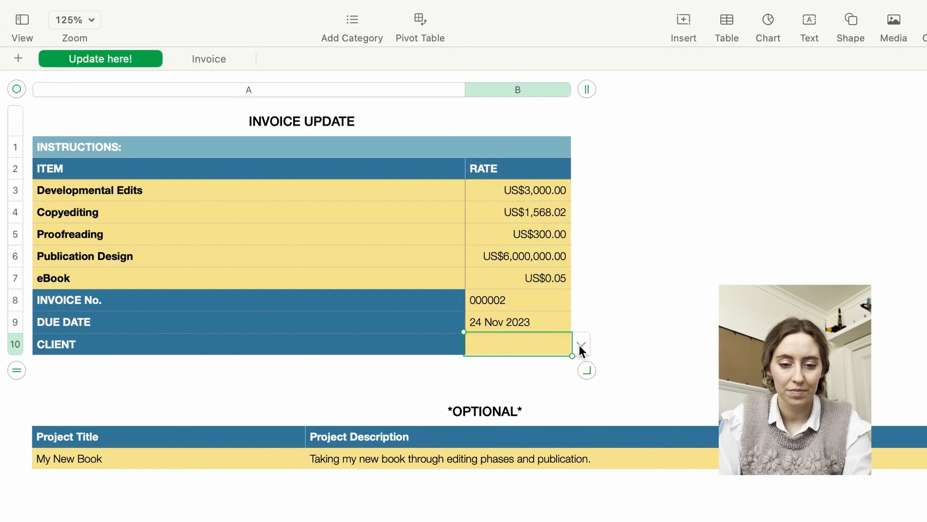
pyautogui.click(350, 206)
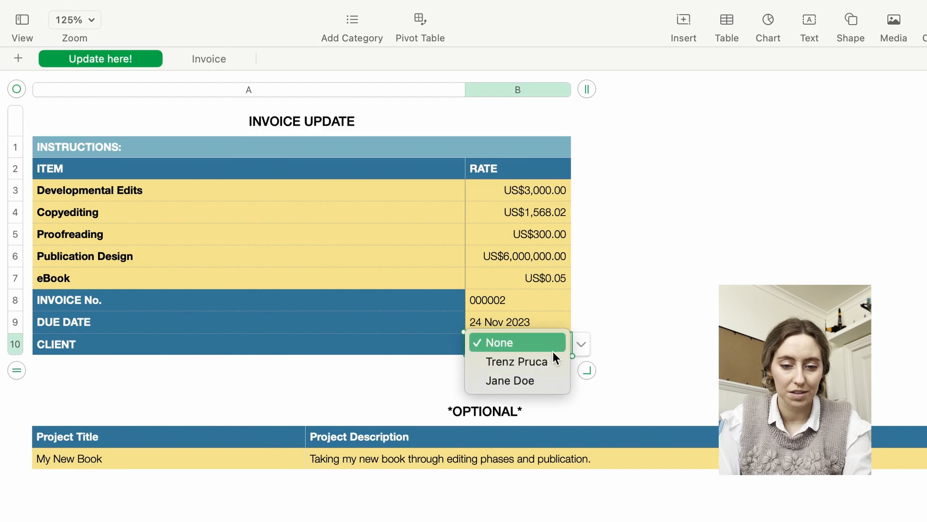
pyautogui.click(703, 306)
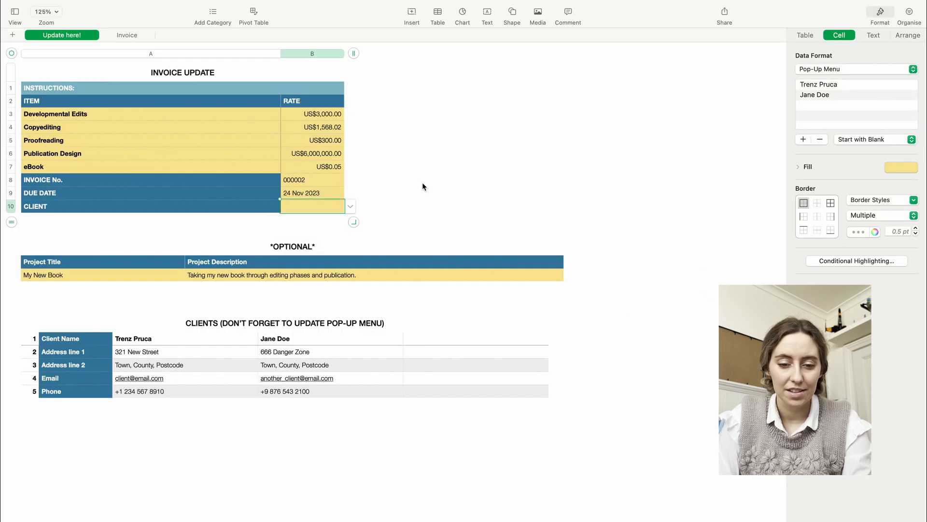
pyautogui.click(351, 206)
pyautogui.click(327, 218)
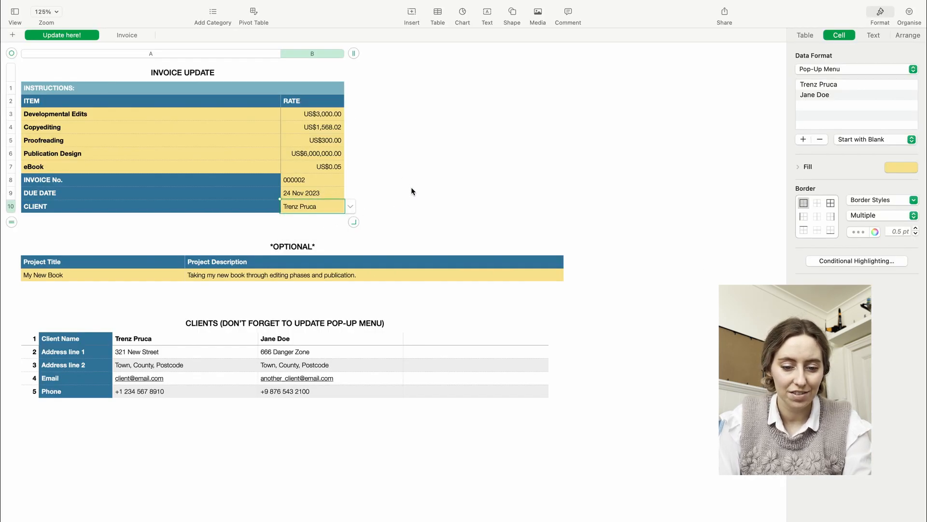
pyautogui.click(411, 187)
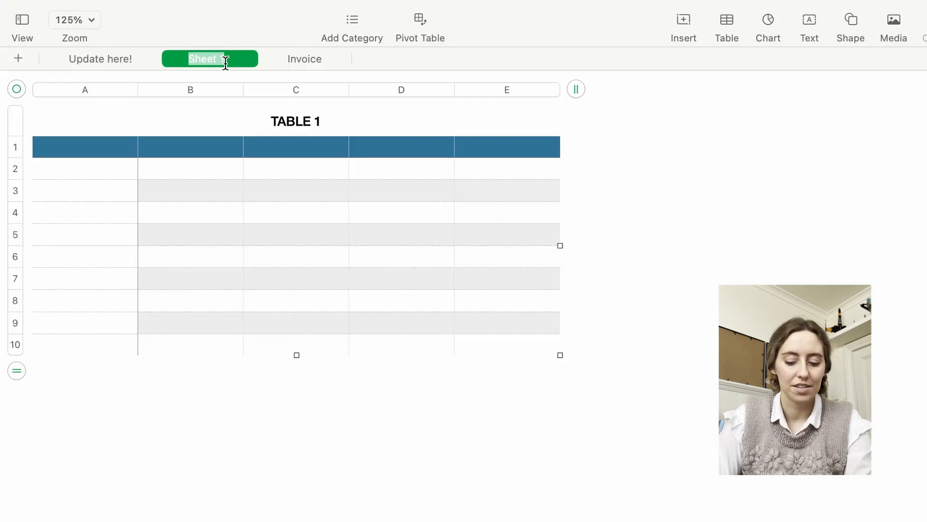
# - Name the sheet added between "Update here!" and "Invoice" "DATA 🔒" and title its table "DATE TO PULL FOR INVOICE"
pyautogui.write('DATA 🔒')
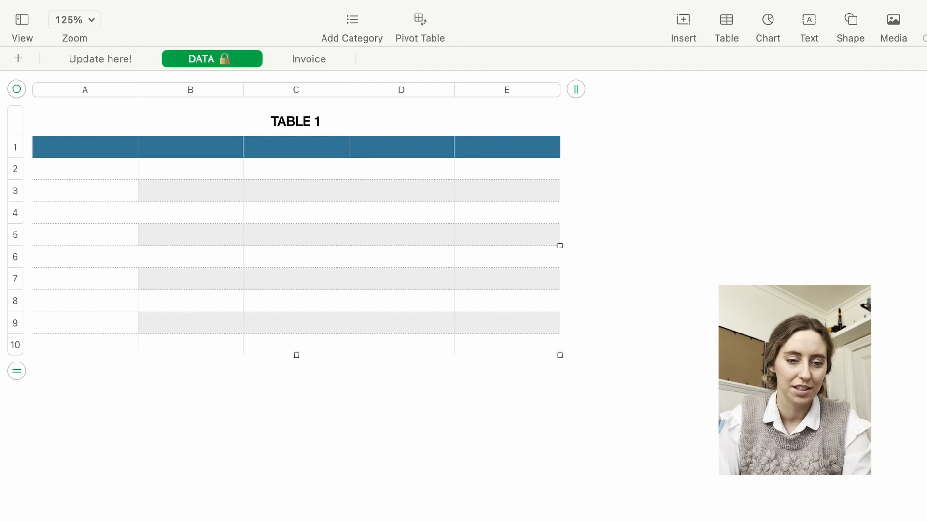
pyautogui.click(290, 123)
pyautogui.doubleClick(281, 122)
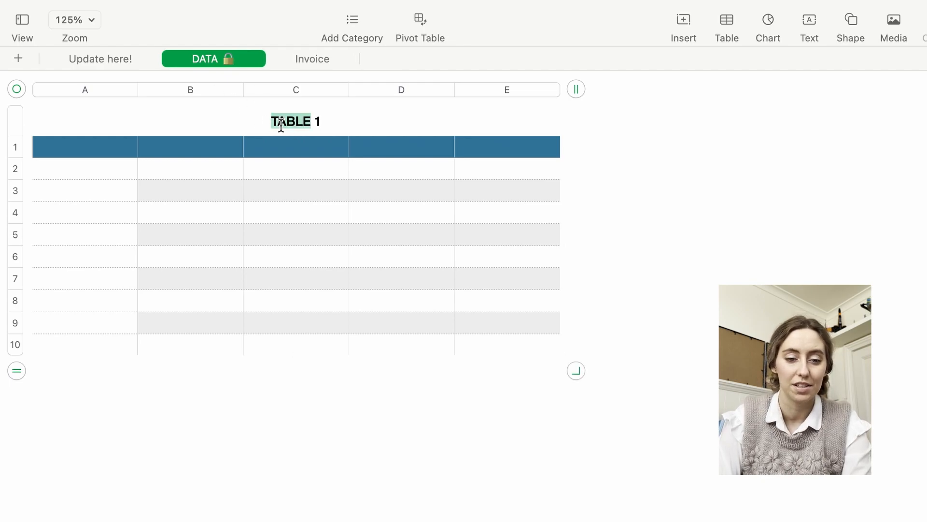
pyautogui.tripleClick(281, 123)
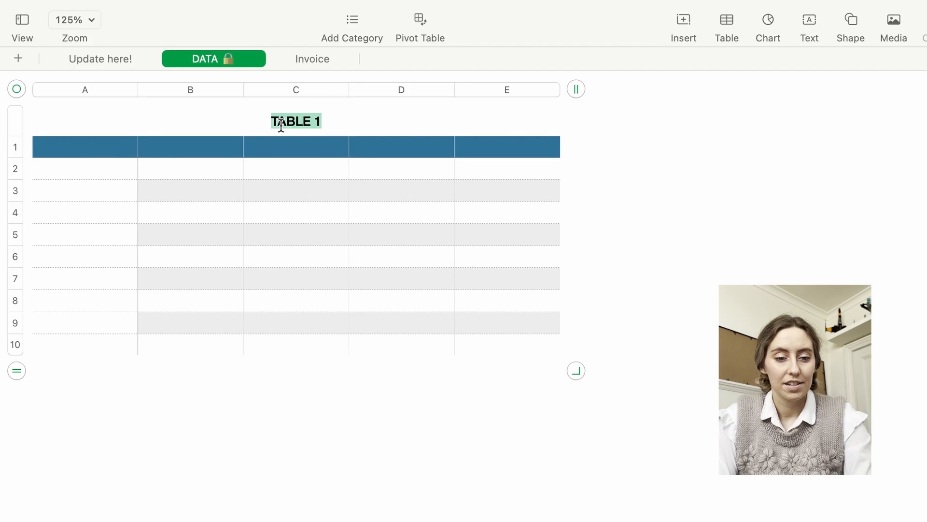
pyautogui.write('DATE TO PULL FOR INVOI')
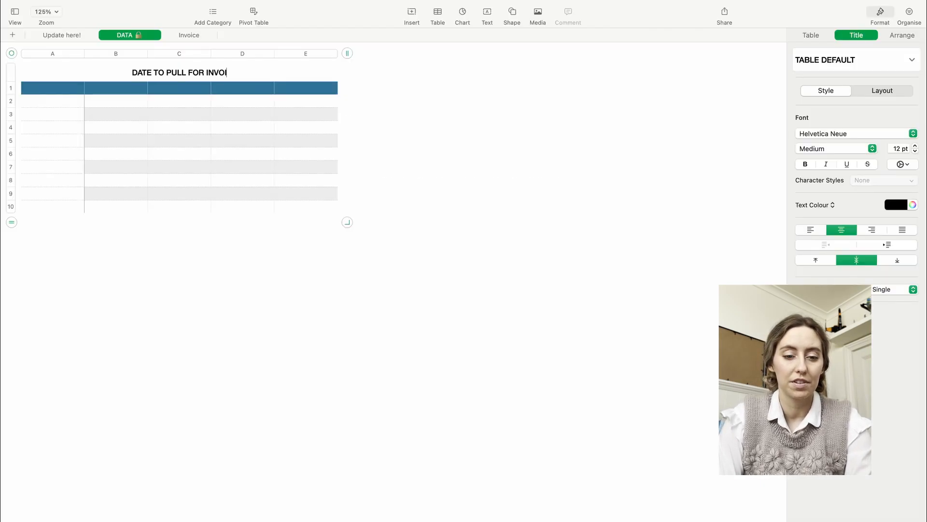
pyautogui.write('CE')
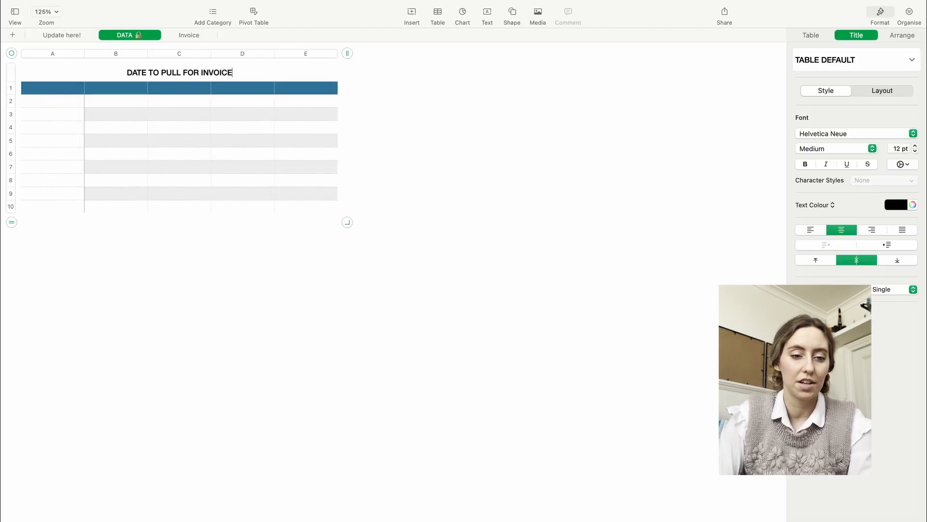
# - Compare the "Update here!" and "Invoice" sheets to decide which data to collect, and return to the "DATA 🔒" sheet
pyautogui.click(66, 36)
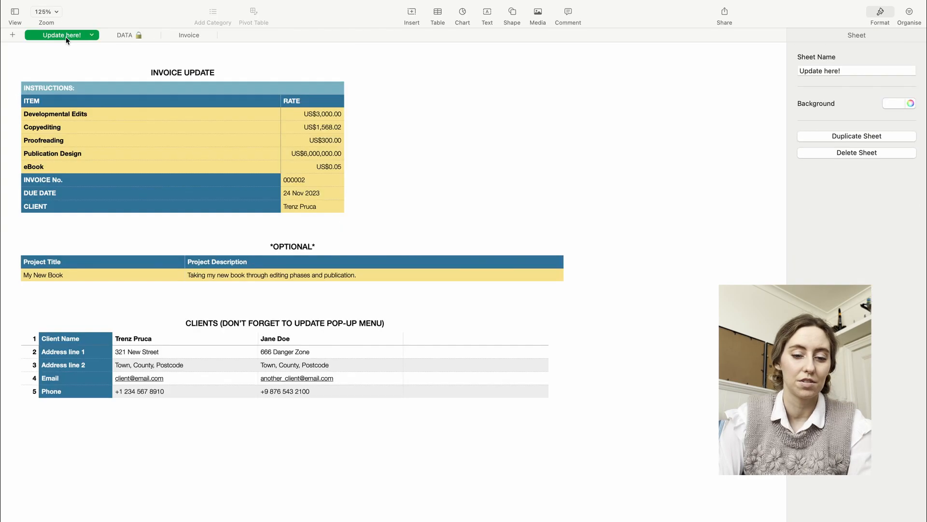
pyautogui.click(189, 35)
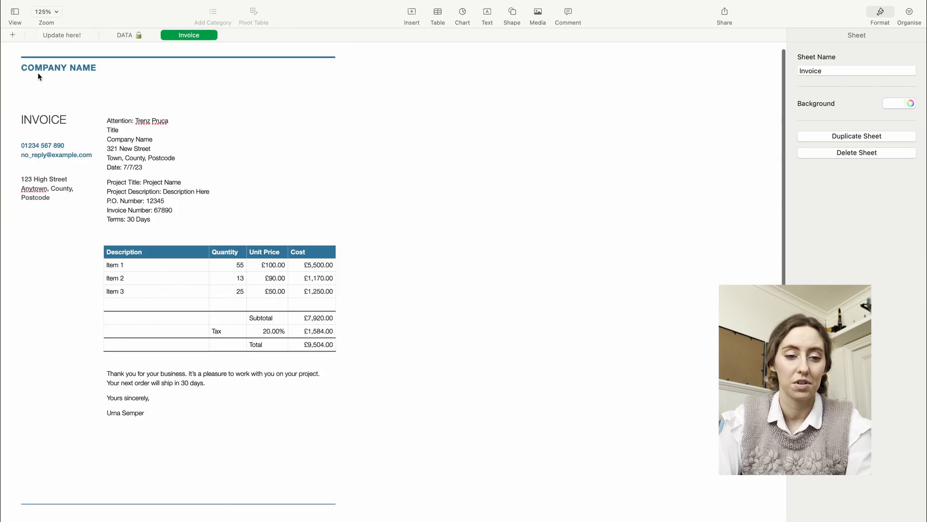
pyautogui.click(126, 37)
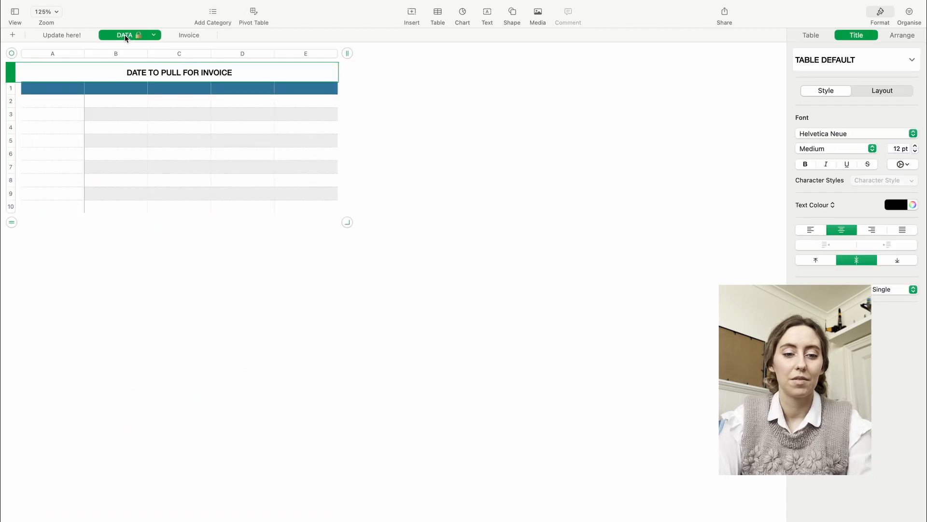
pyautogui.click(191, 36)
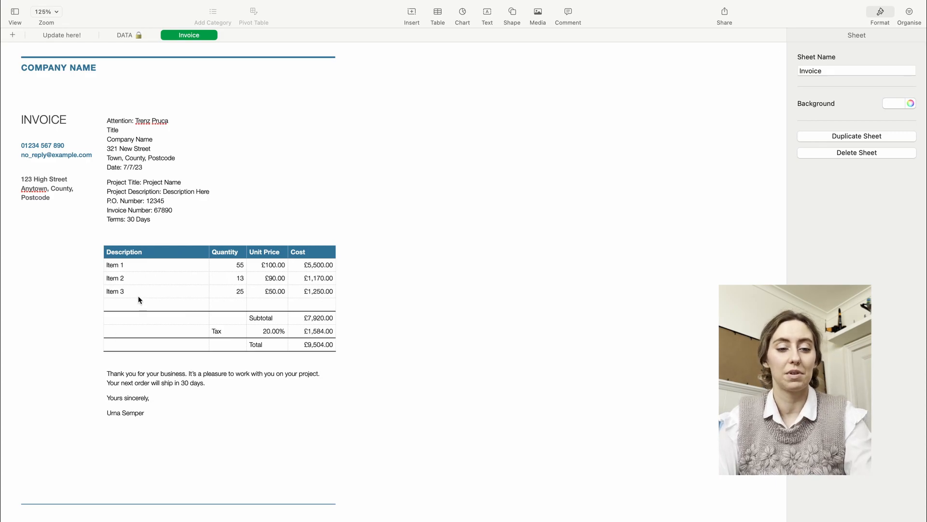
pyautogui.click(143, 34)
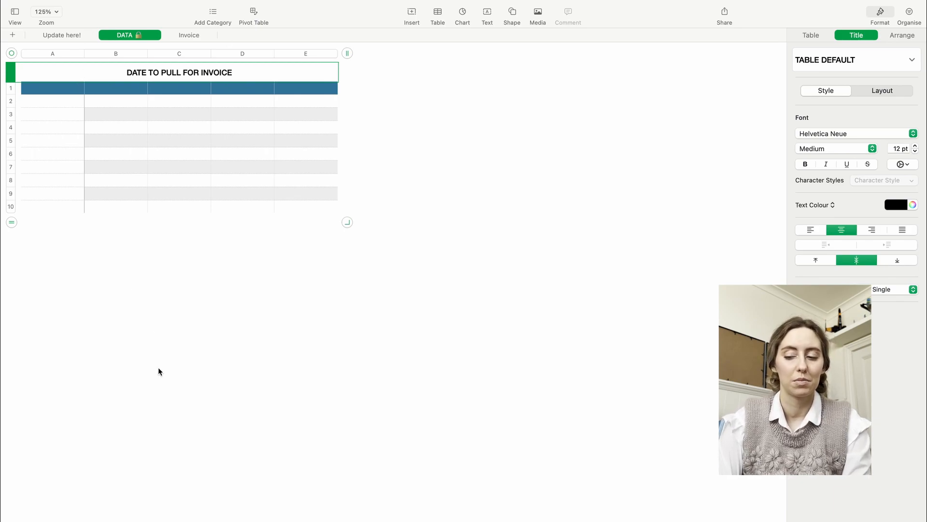
# - Delete columns D and E from the data table and widen column B to about three times its width
pyautogui.moveTo(243, 53); pyautogui.dragTo(300, 55)
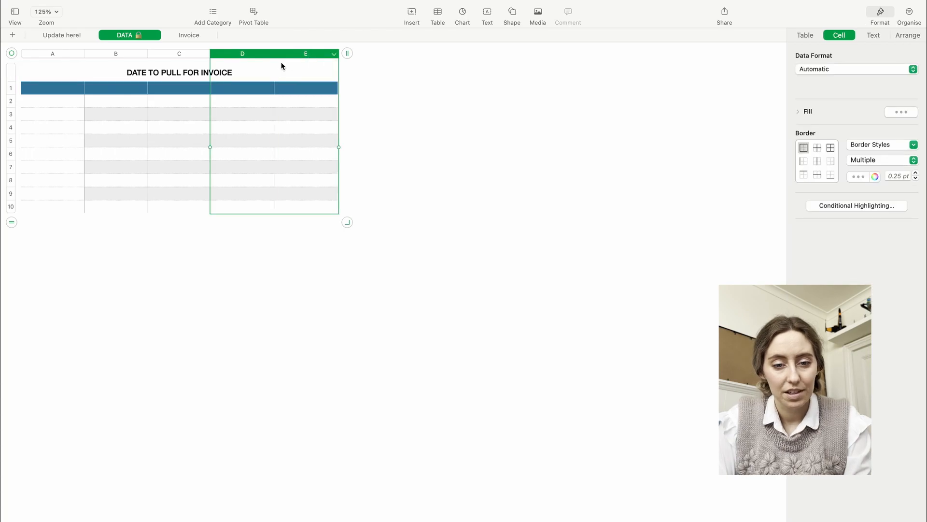
pyautogui.rightClick(290, 56)
pyautogui.click(323, 191)
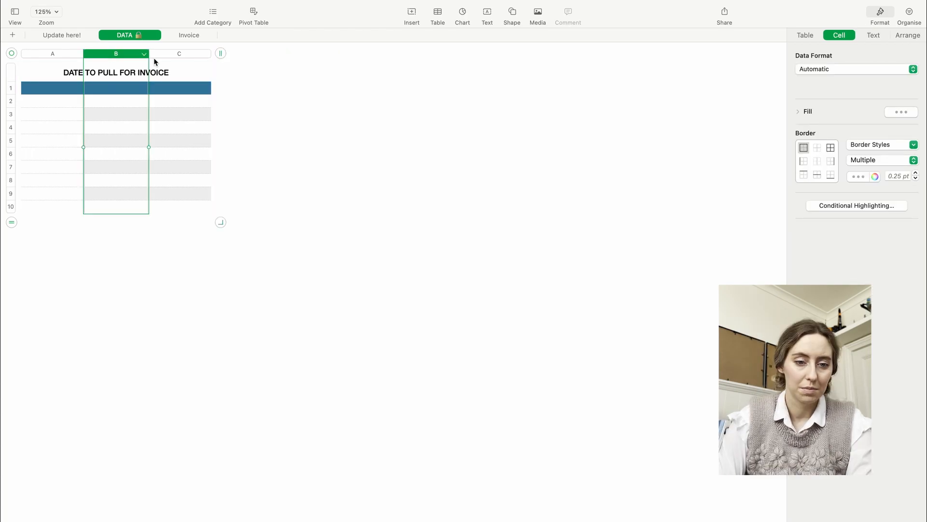
pyautogui.moveTo(149, 57); pyautogui.dragTo(275, 57)
pyautogui.click(37, 42)
pyautogui.click(46, 87)
# - Fill column A of the data table with dark blue and set its text to bold white
pyautogui.click(61, 57)
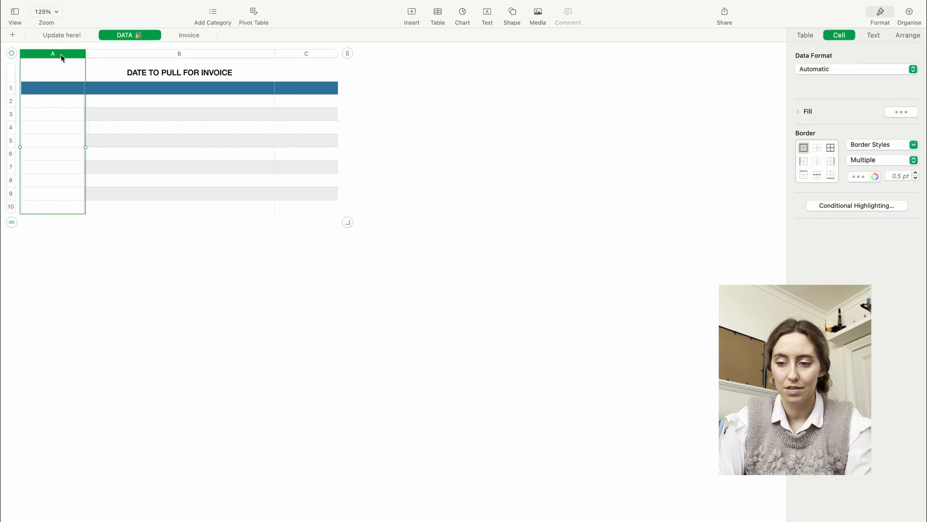
pyautogui.click(914, 113)
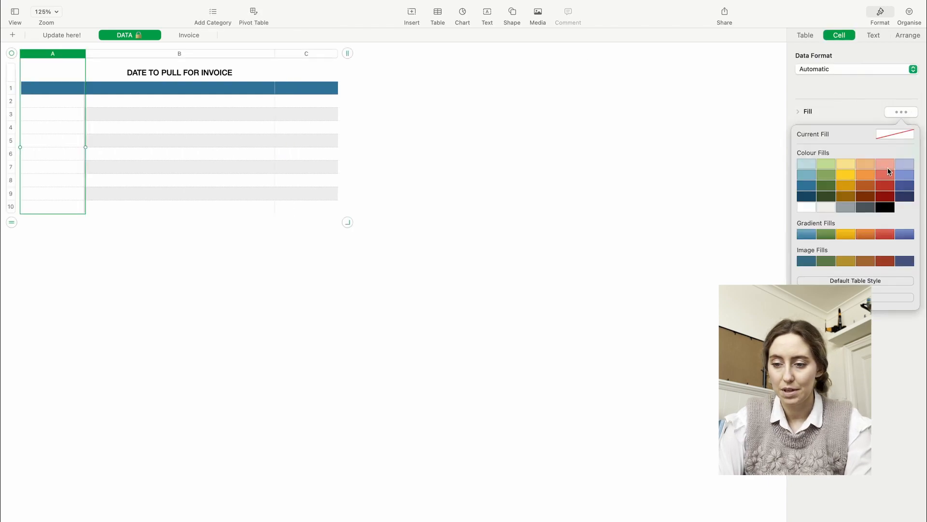
pyautogui.click(810, 184)
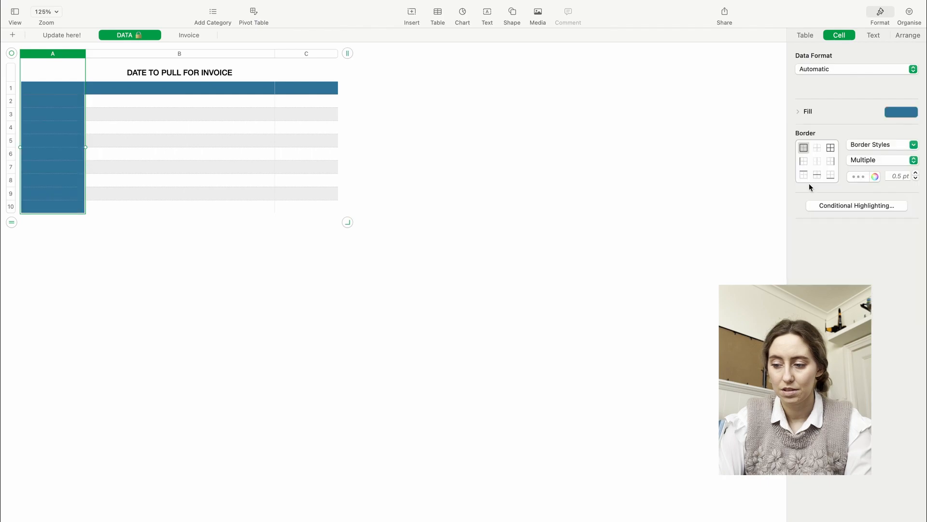
pyautogui.click(873, 35)
pyautogui.press('super+b')
pyautogui.press('super+b')
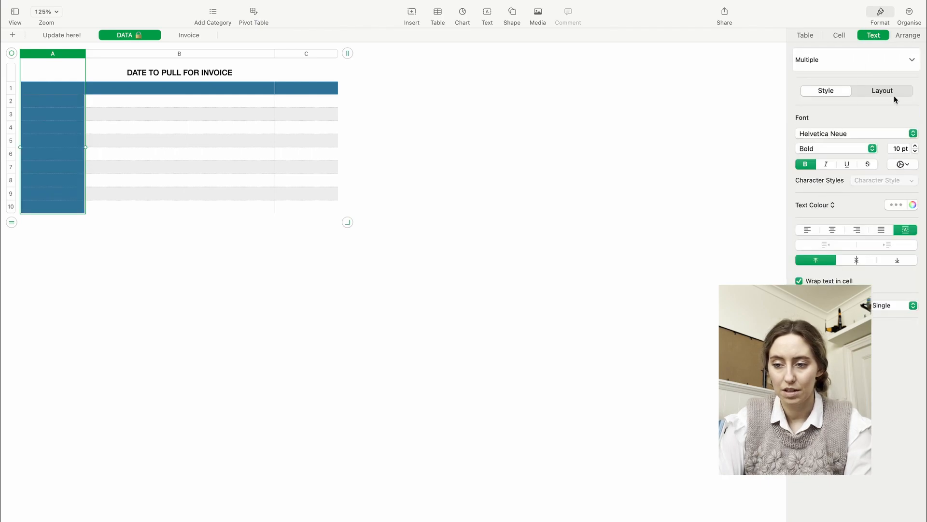
pyautogui.click(904, 206)
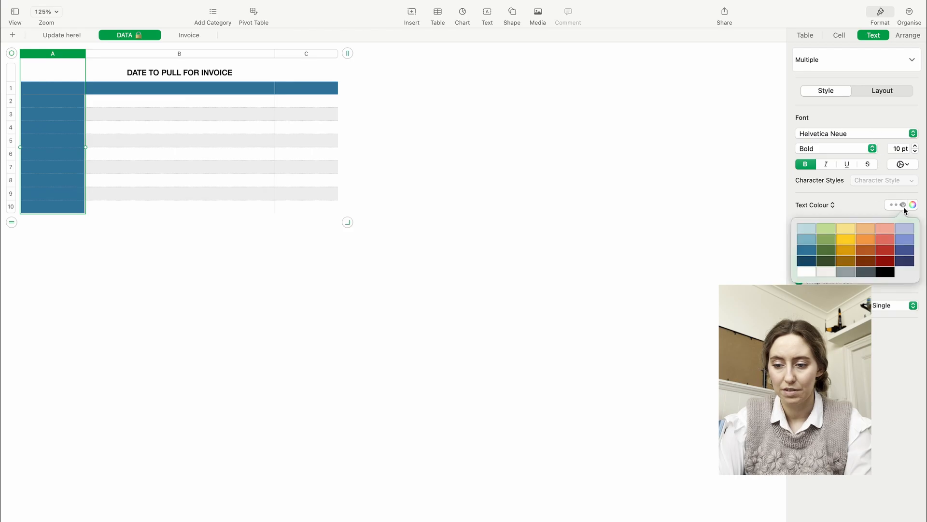
pyautogui.click(804, 269)
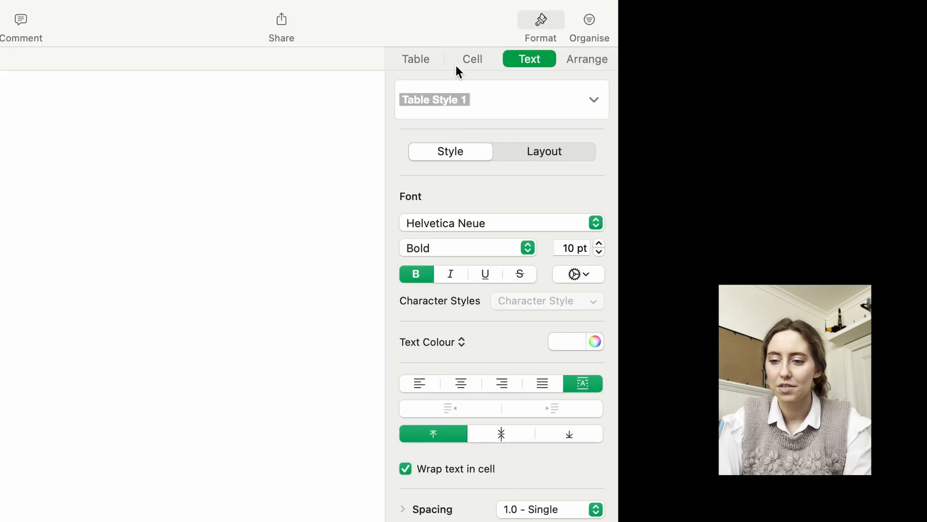
# - Set the data table's number of header rows to 0
pyautogui.click(418, 62)
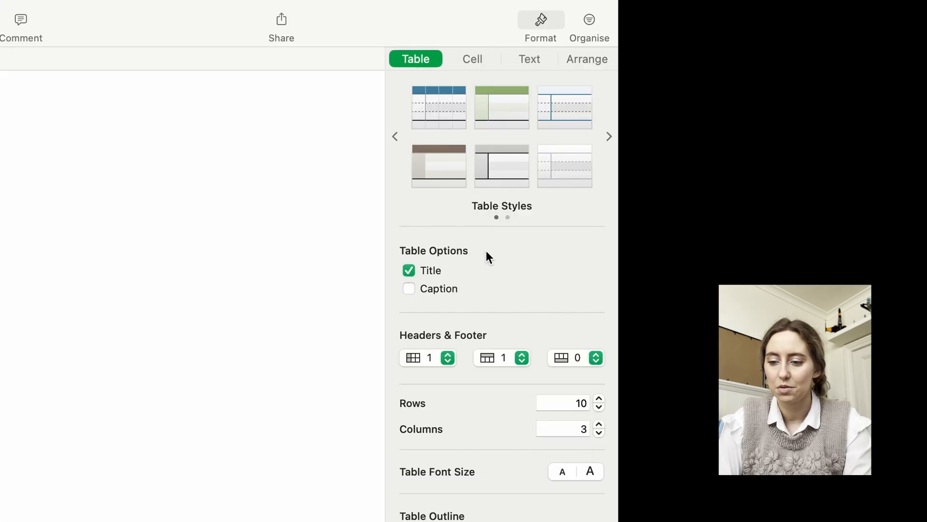
pyautogui.click(521, 358)
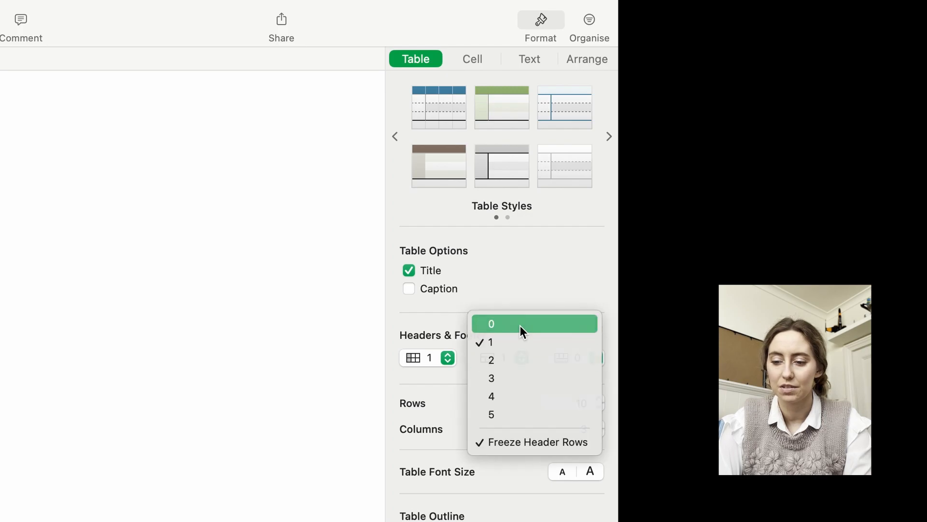
pyautogui.click(520, 326)
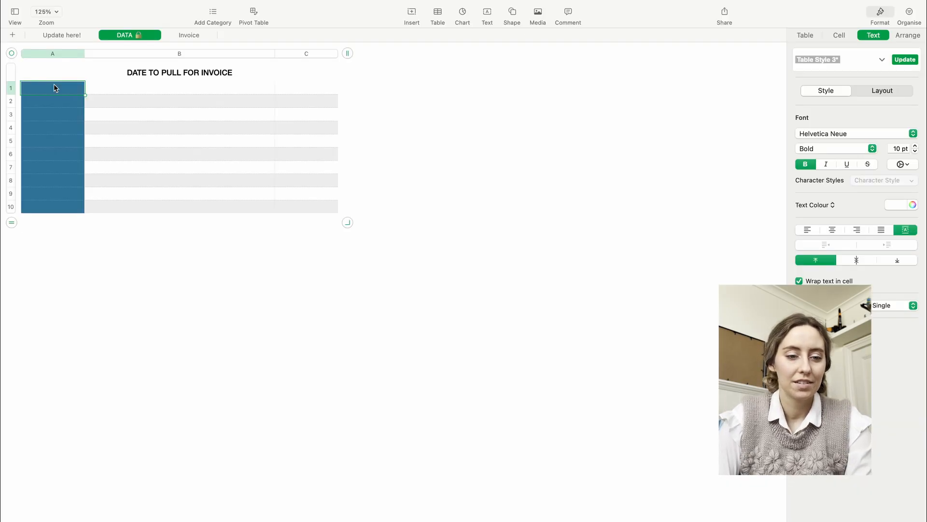
# - Check the item list on "Update here!" and label cells A1 and A2 of the data table "Item 1" and "Item 2"
pyautogui.click(72, 36)
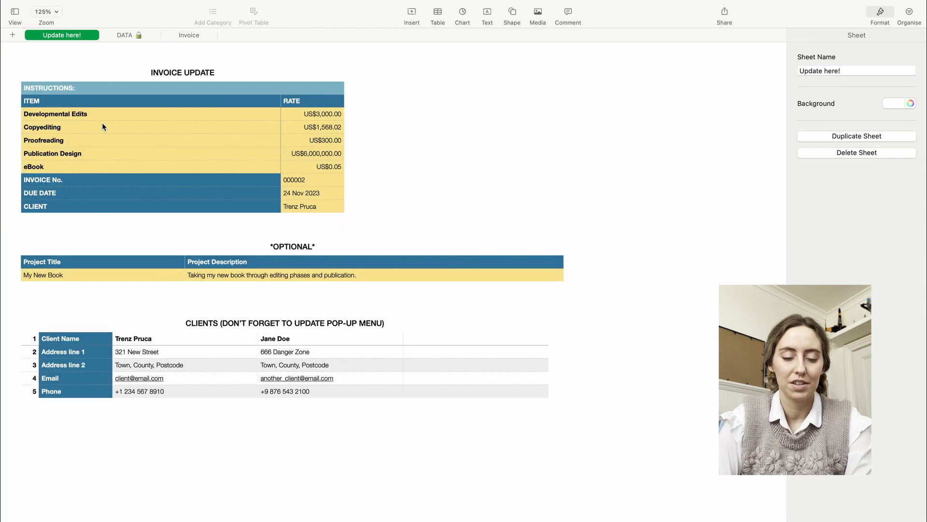
pyautogui.click(124, 34)
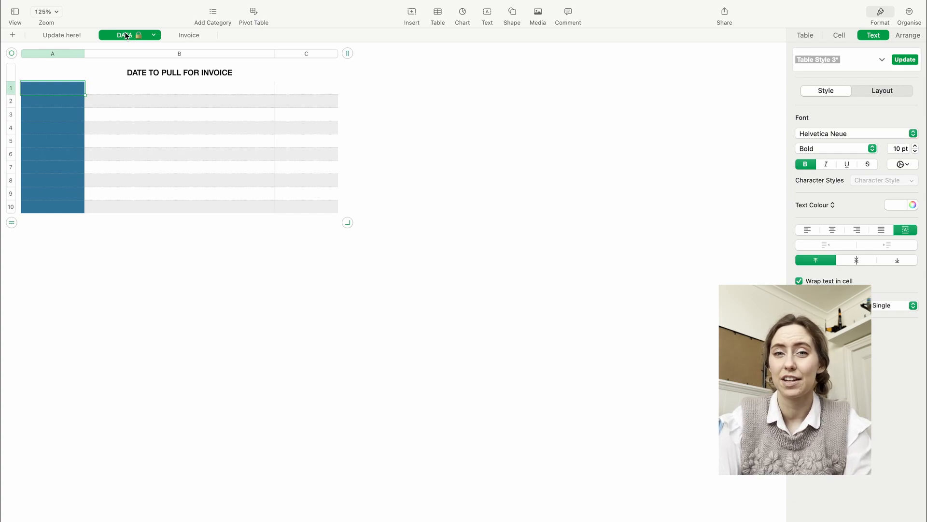
pyautogui.click(102, 89)
pyautogui.click(52, 92)
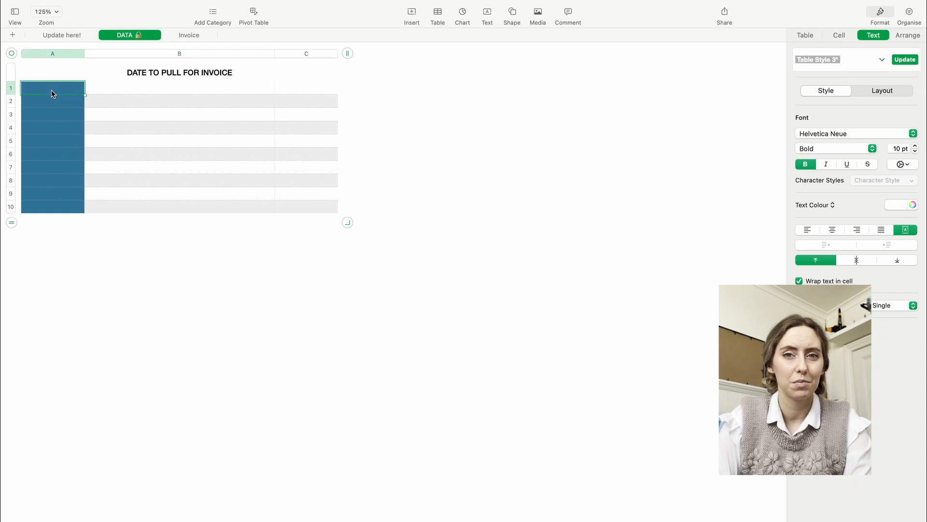
pyautogui.write('Item')
pyautogui.click(62, 36)
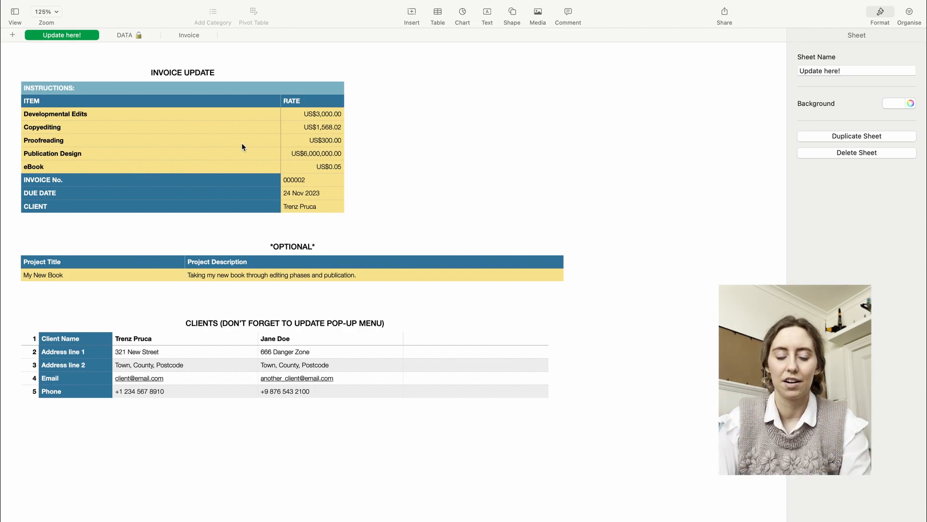
pyautogui.click(125, 42)
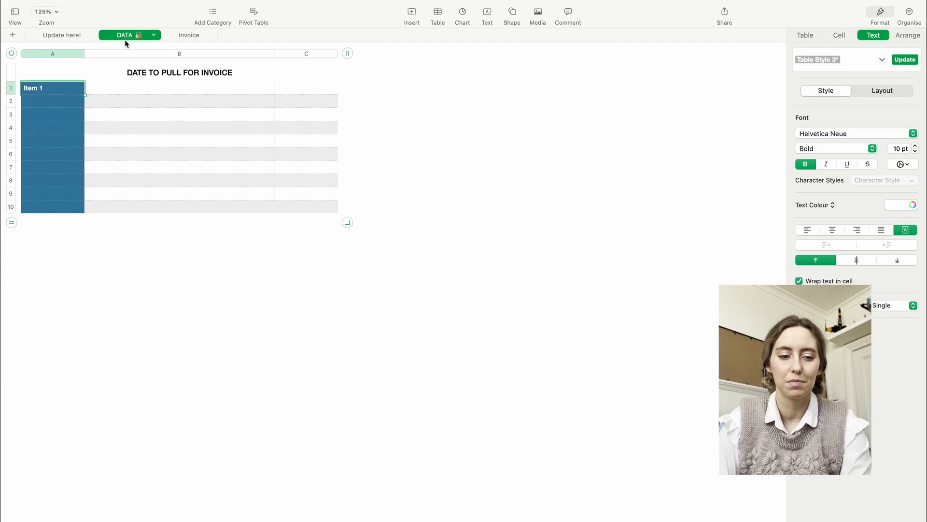
pyautogui.click(82, 104)
pyautogui.write('I')
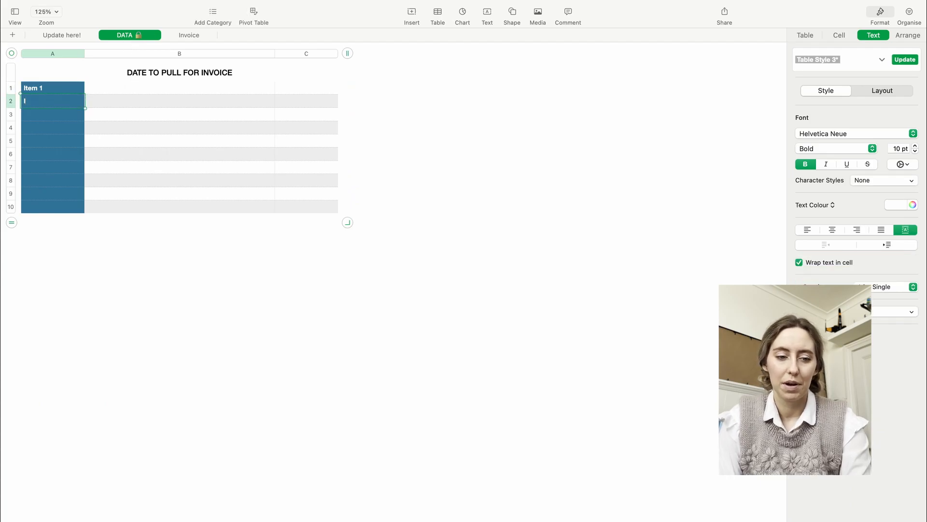
pyautogui.write('tem 2')
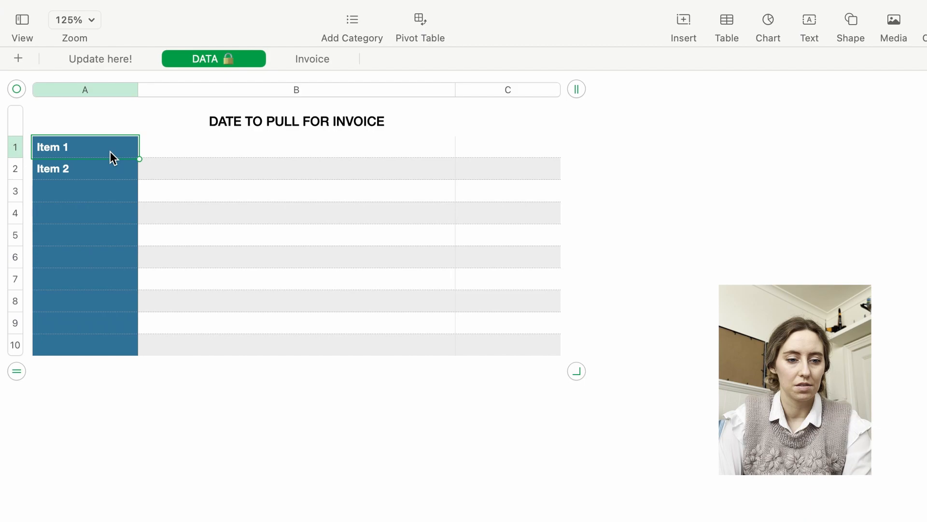
# - Autofill the numbered labels from A1:A2 down through A5, ending with "Item 5"
pyautogui.moveTo(69, 93); pyautogui.dragTo(68, 105)
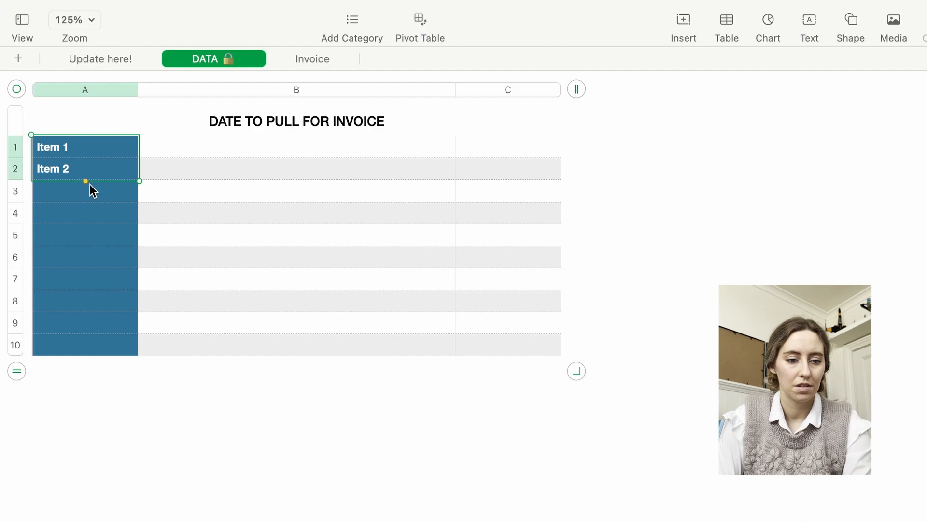
pyautogui.moveTo(87, 184); pyautogui.dragTo(87, 240)
pyautogui.click(242, 147)
# - Label cells A6 to A9 "TOTAL DUE", "Invoice No.", "Due Date" and "Client"
pyautogui.click(85, 256)
pyautogui.write('T')
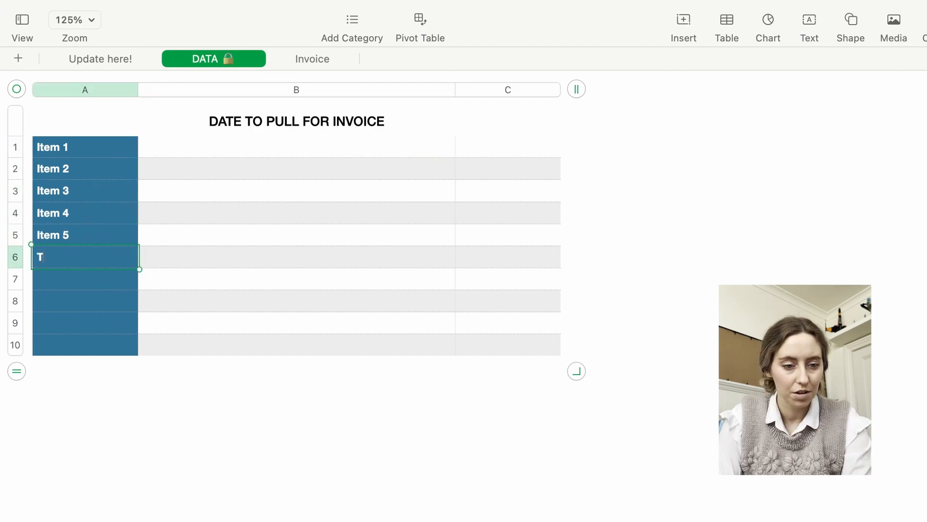
pyautogui.write('OTAL DUE')
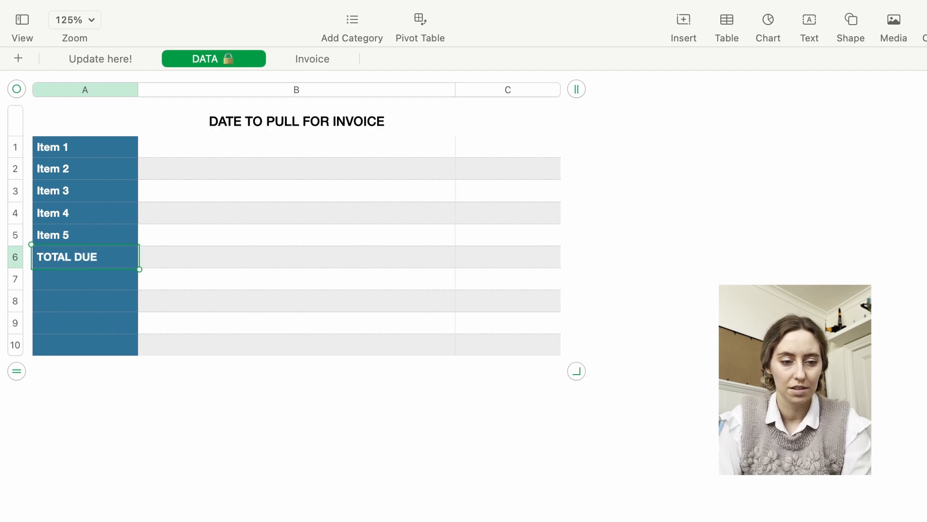
pyautogui.press('Return')
pyautogui.write('Invoice No.')
pyautogui.press('Return')
pyautogui.write('Due Date')
pyautogui.press('Return')
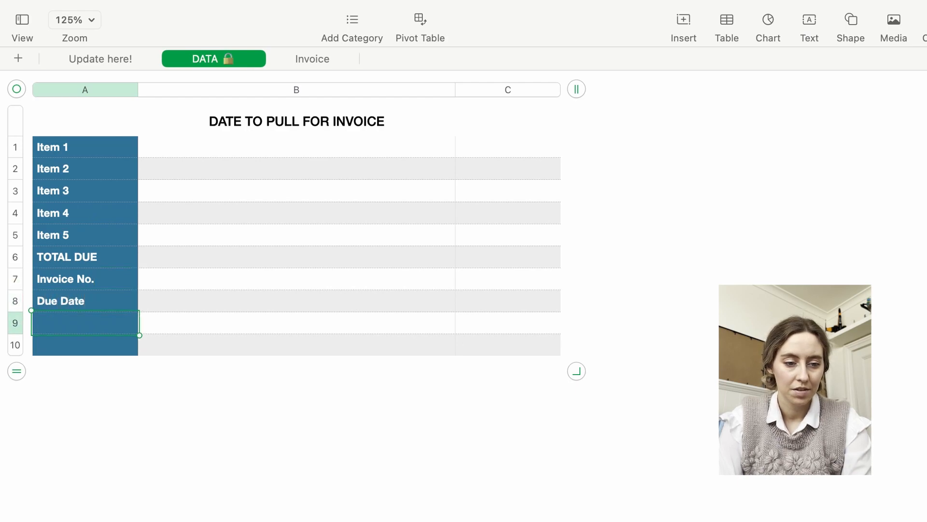
pyautogui.write('Client')
pyautogui.press('Return')
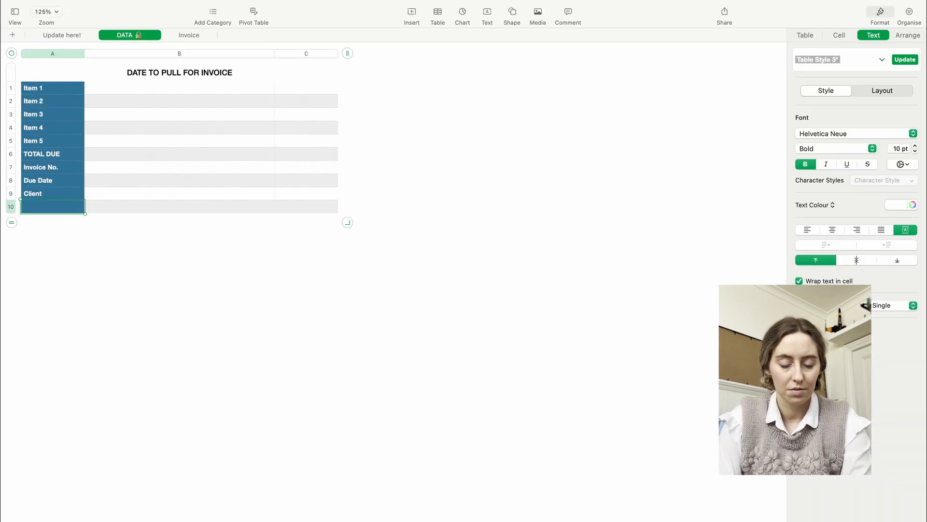
# - Add three rows to the table's end and label cells A10 to A13 "Address line 1", "Address line 2", "Email" and "Phone"
pyautogui.click(11, 223)
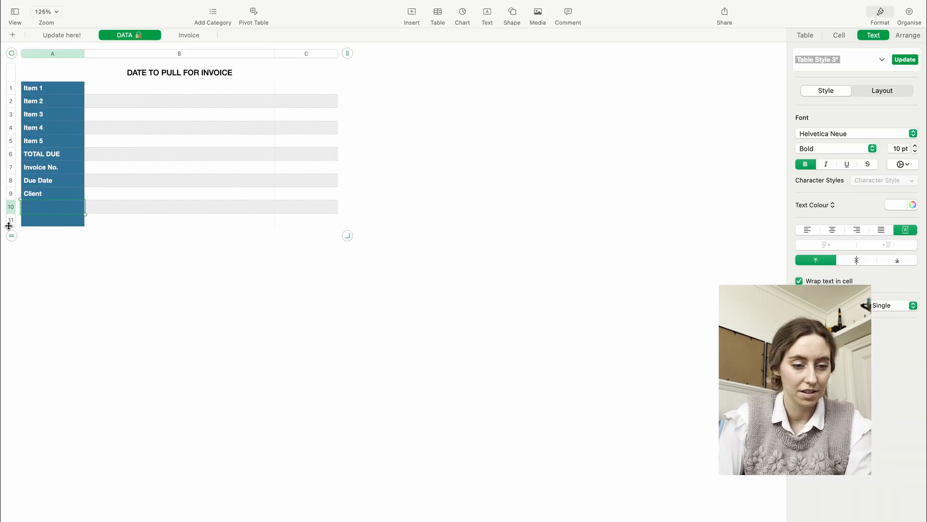
pyautogui.click(10, 240)
pyautogui.click(10, 249)
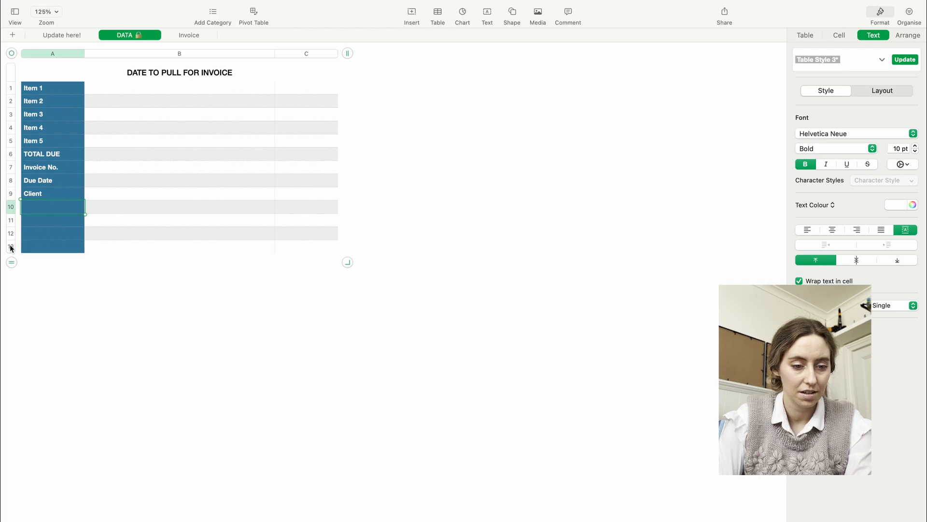
pyautogui.write('Address line 1')
pyautogui.press('Return')
pyautogui.write('Address line ')
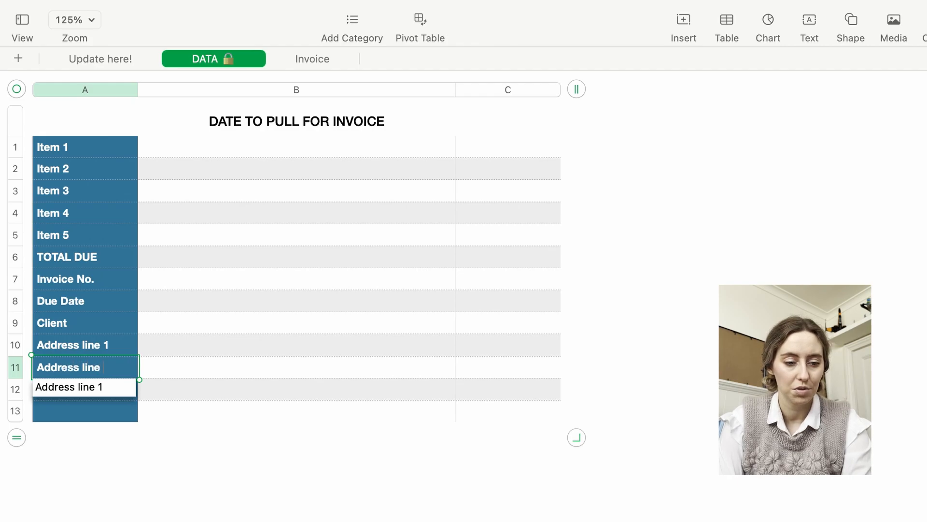
pyautogui.write('2')
pyautogui.press('Return')
pyautogui.write('Email')
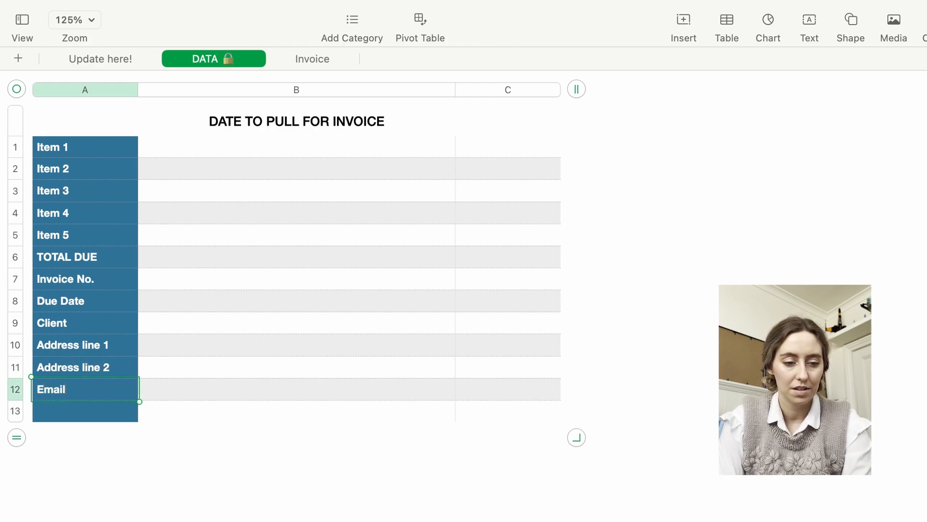
pyautogui.press('Return')
pyautogui.write('Phone')
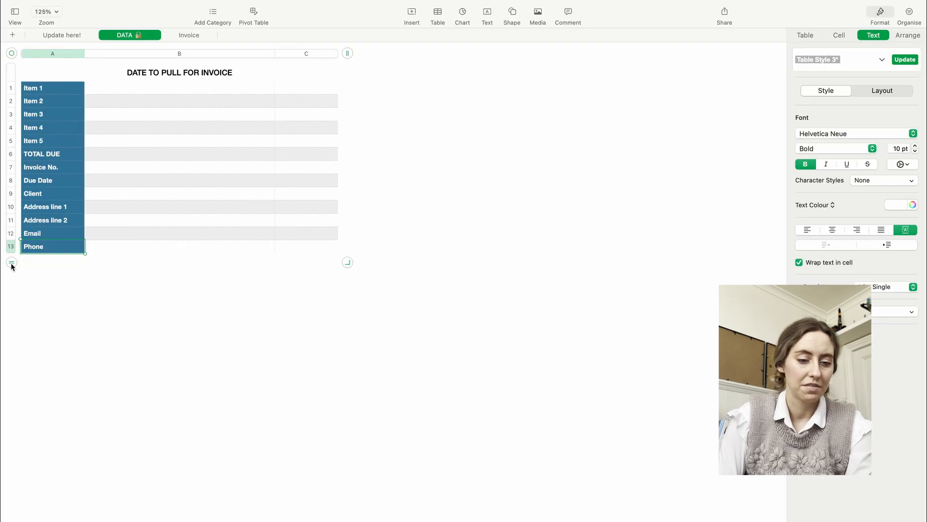
# - Add two more rows to the data table below the "Phone" row
pyautogui.click(16, 437)
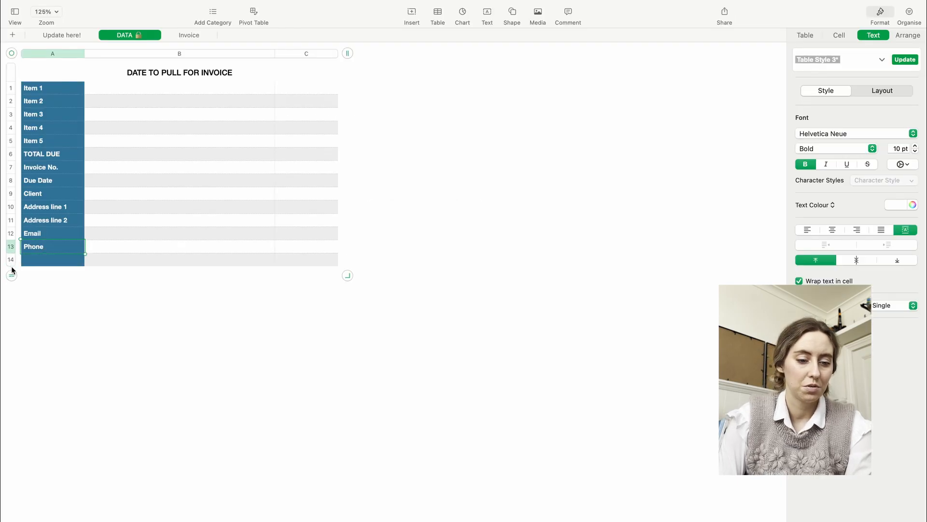
pyautogui.click(12, 278)
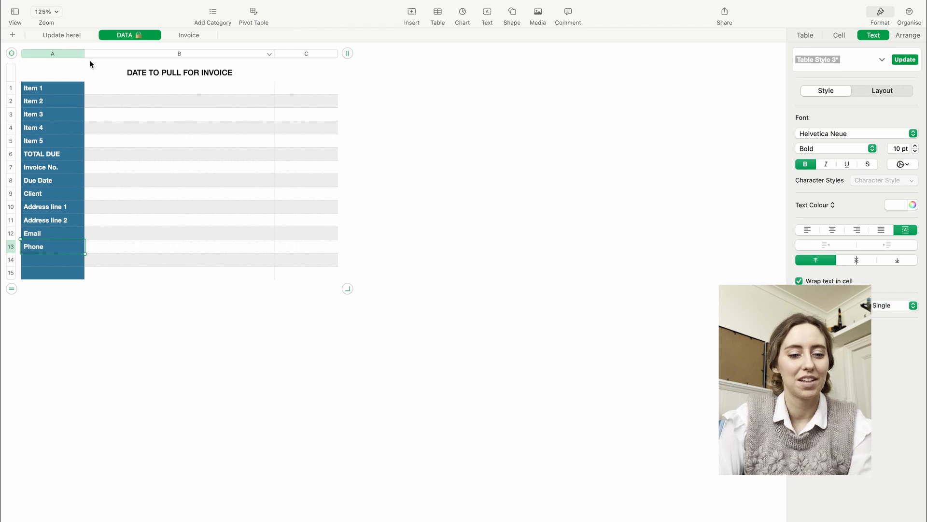
# - Start an IF formula in B1 of the DATA table, testing whether Invoice Update cell A3 equals ""
pyautogui.click(109, 87)
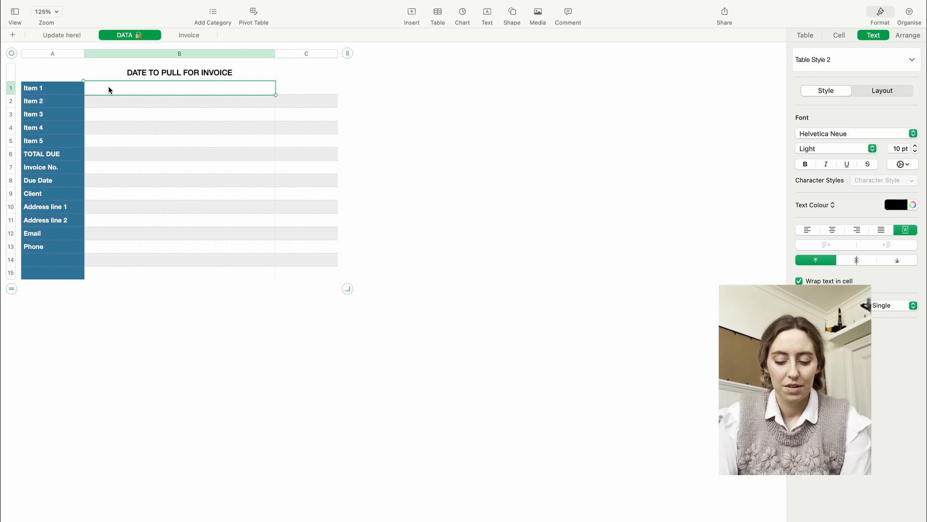
pyautogui.press('=')
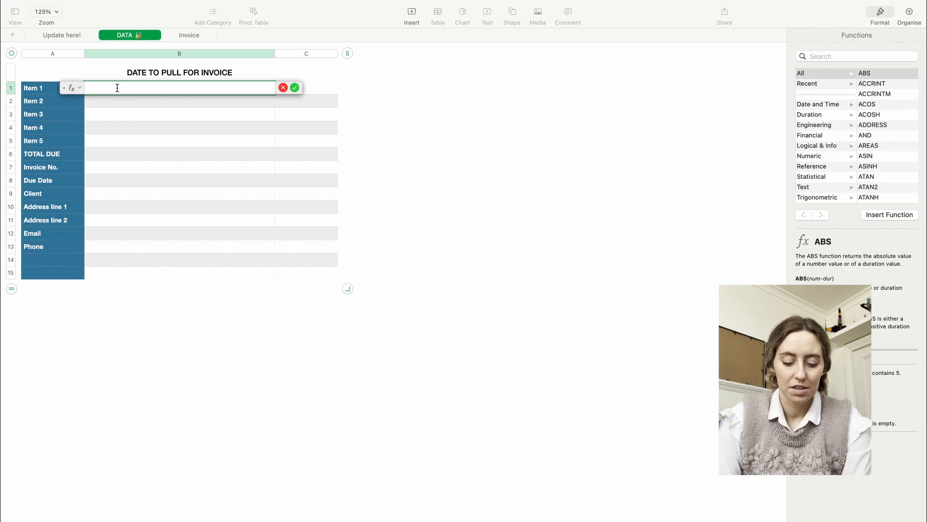
pyautogui.write('if')
pyautogui.press('Return')
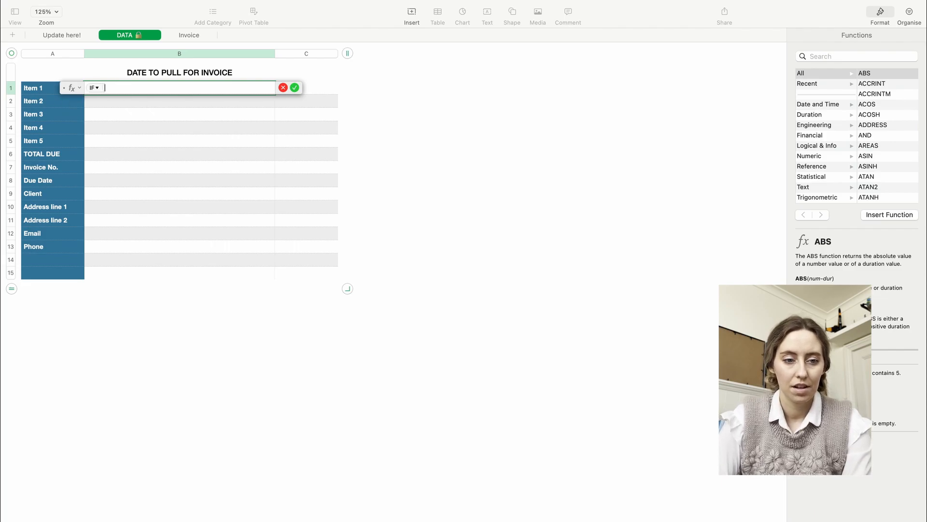
pyautogui.click(68, 32)
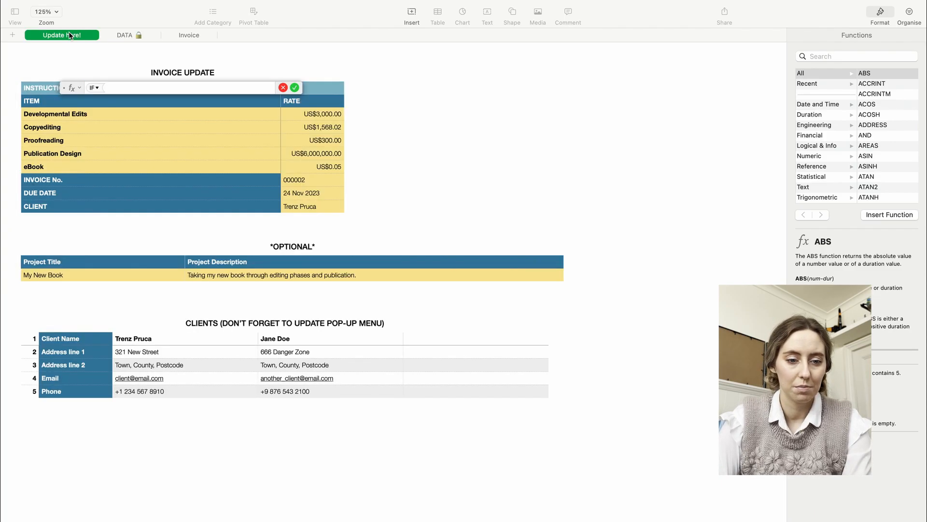
pyautogui.click(169, 117)
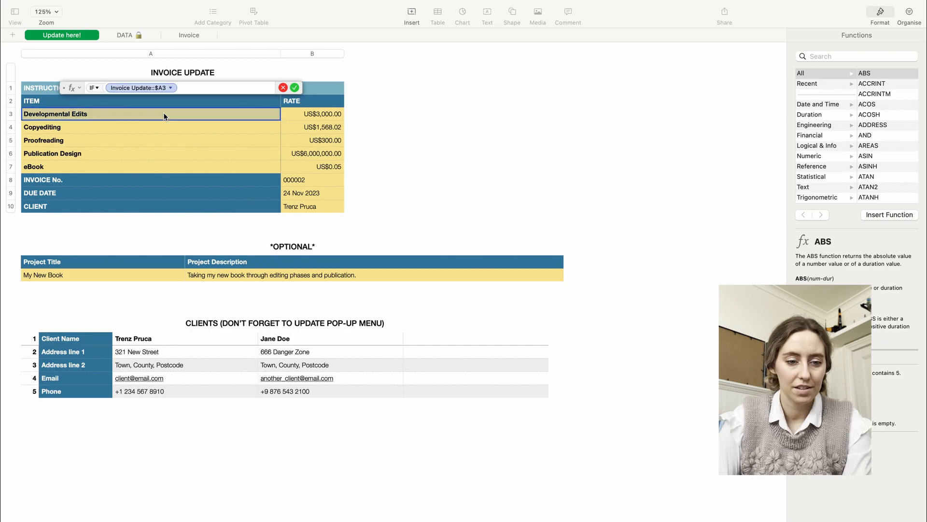
pyautogui.write('=""')
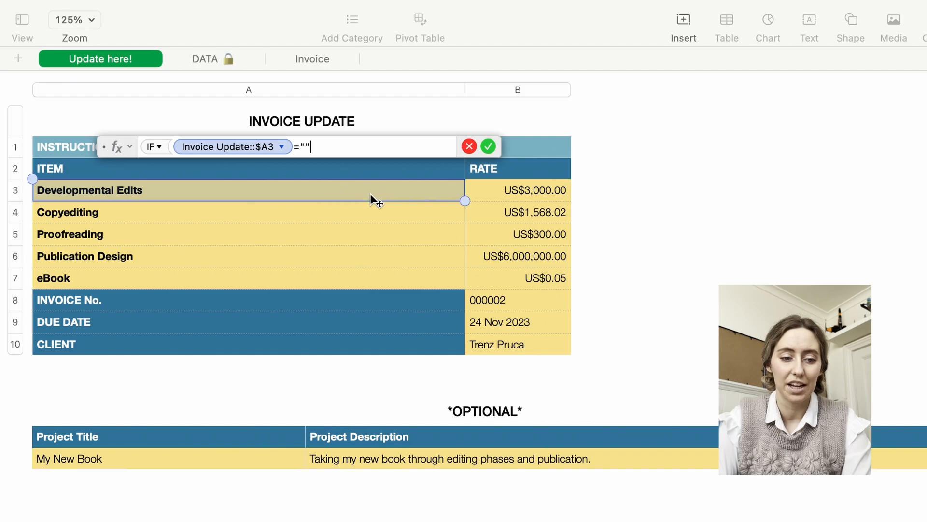
# - Complete the B1 IF formula so it returns "" when true and Invoice Update cell A3 otherwise
pyautogui.write(',')
pyautogui.click(225, 52)
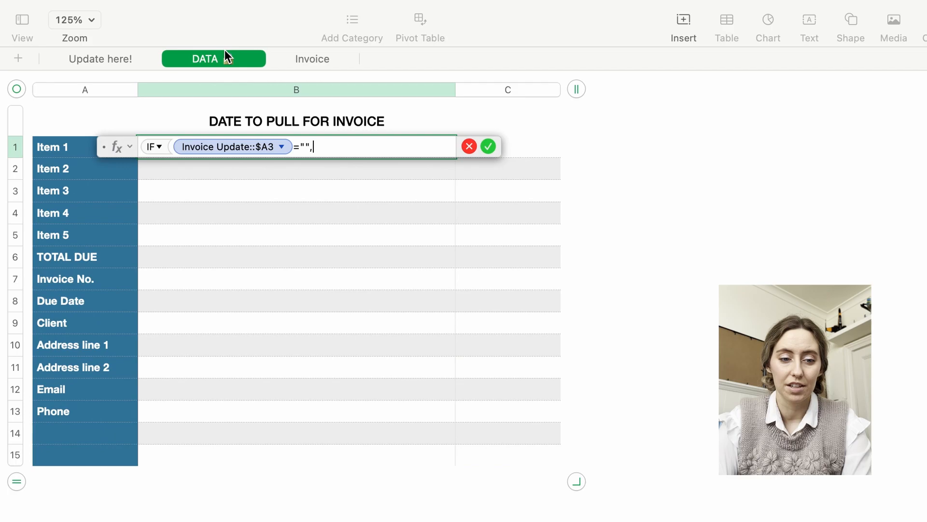
pyautogui.moveTo(103, 147); pyautogui.dragTo(216, 238)
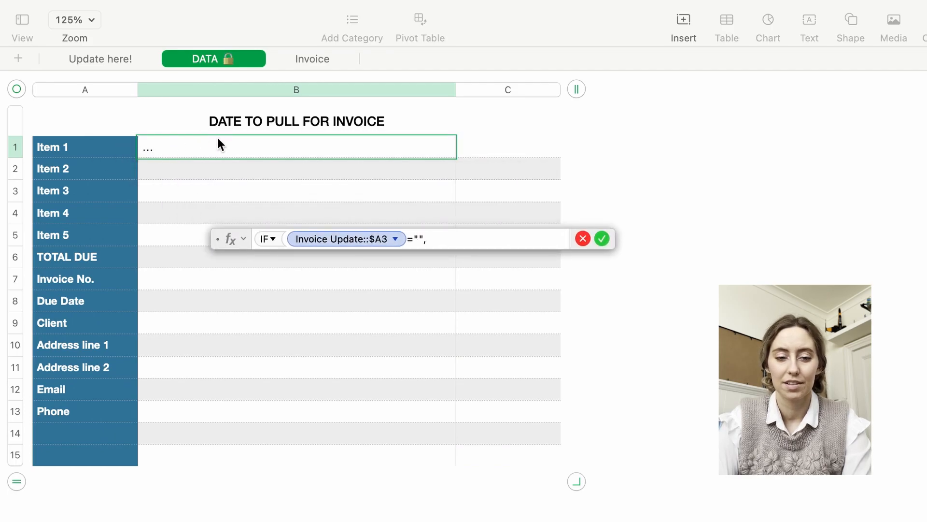
pyautogui.write('""')
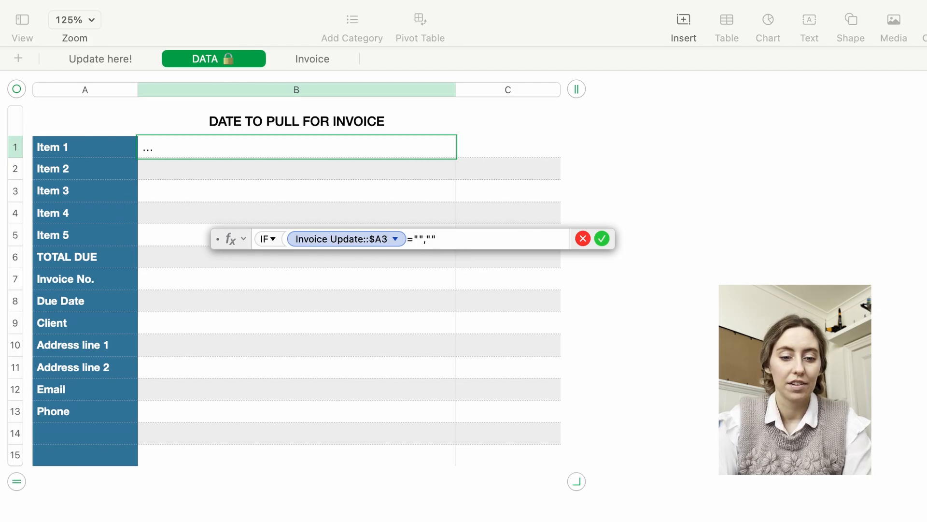
pyautogui.write(',')
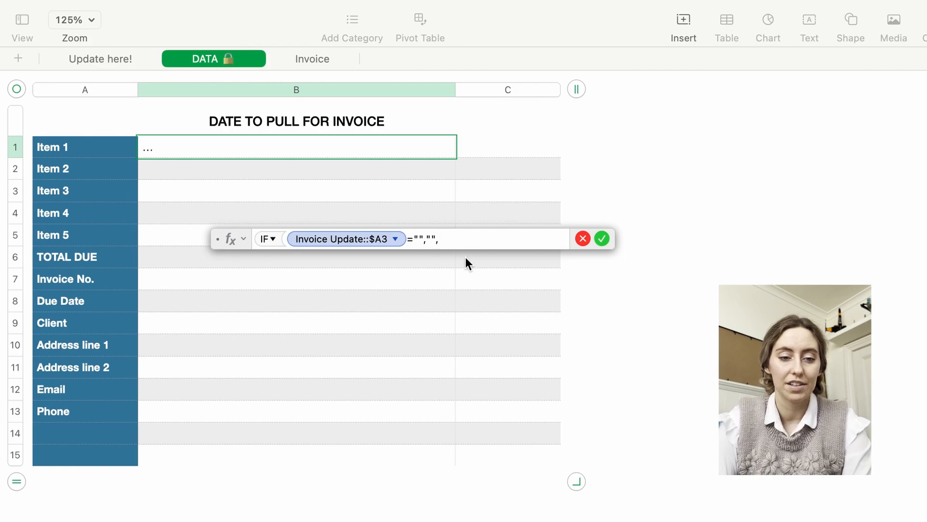
pyautogui.click(121, 60)
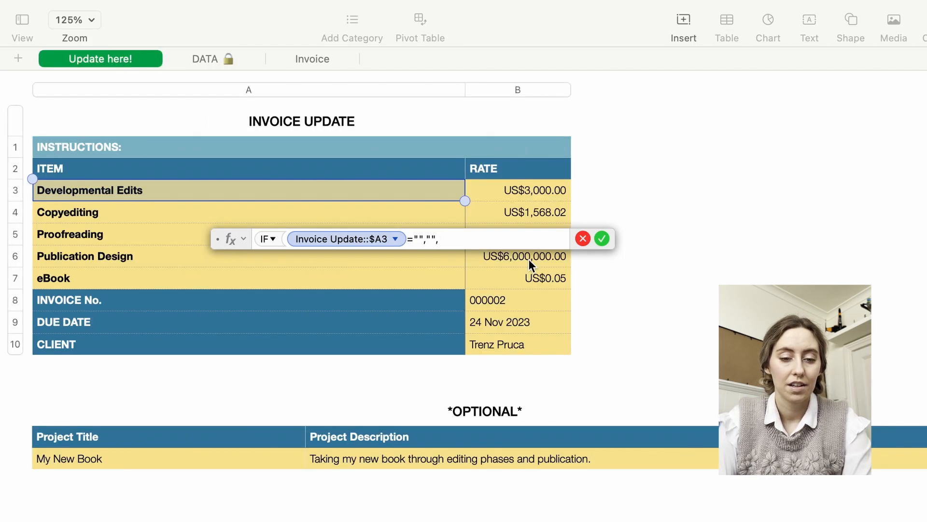
pyautogui.click(300, 190)
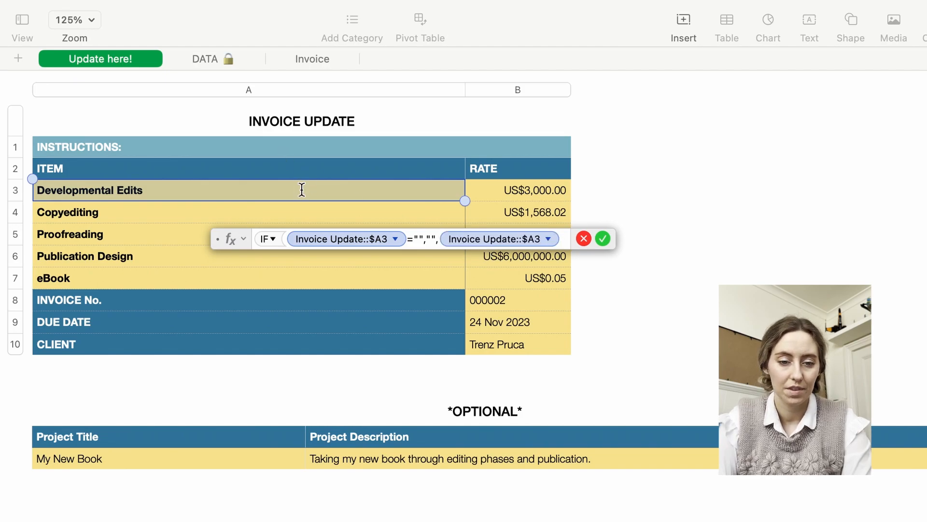
pyautogui.write(')')
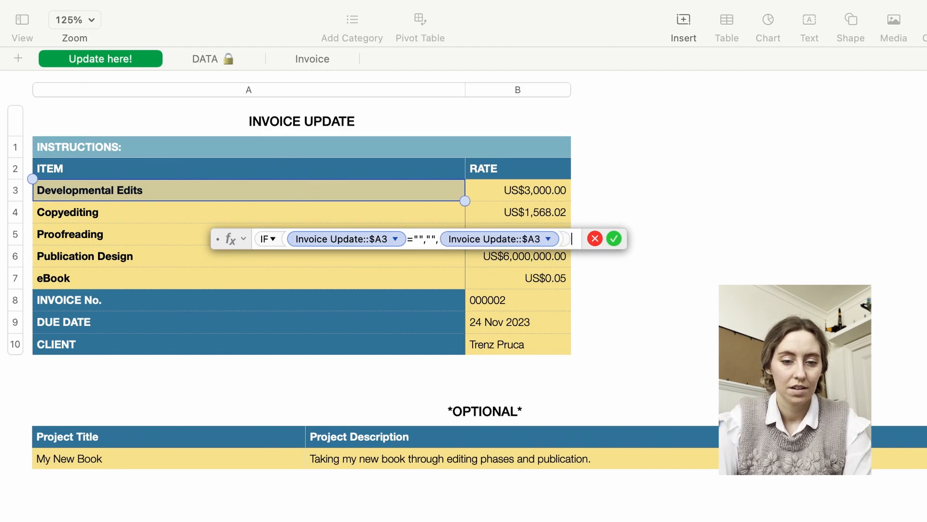
# - Accept the B1 formula with the column preserved in both A3 references, and autofill it down through B5
pyautogui.click(396, 239)
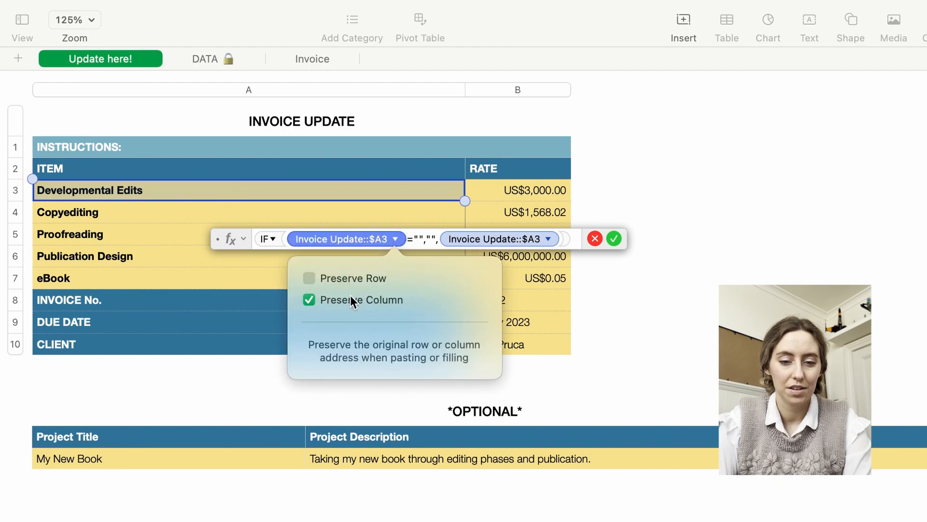
pyautogui.click(548, 240)
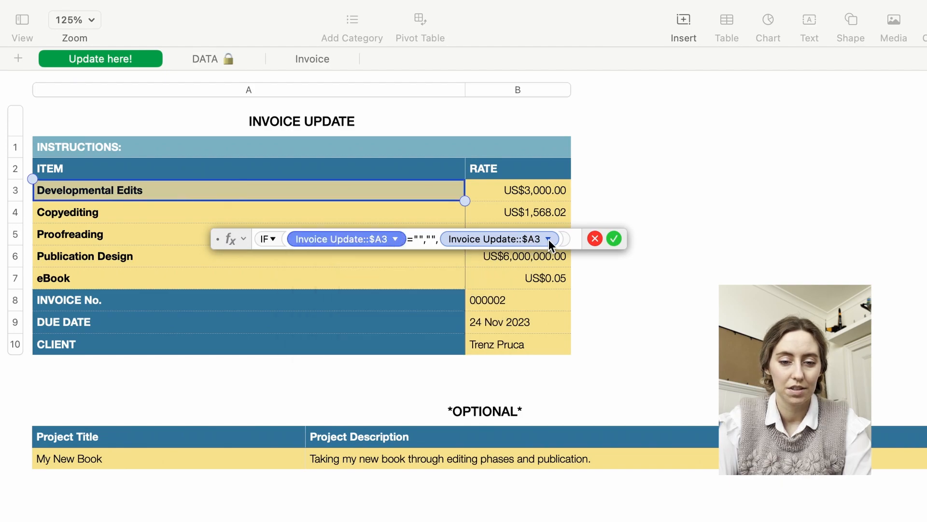
pyautogui.click(548, 239)
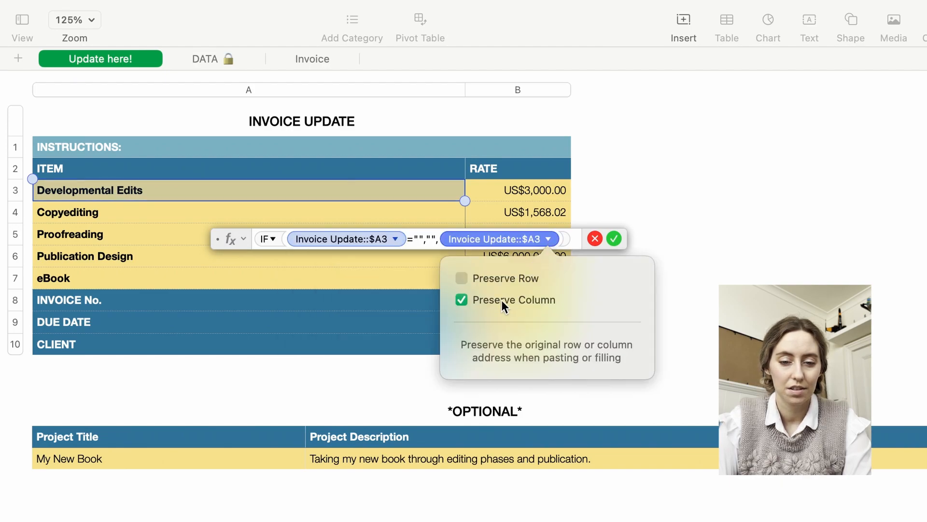
pyautogui.click(613, 238)
pyautogui.click(613, 238)
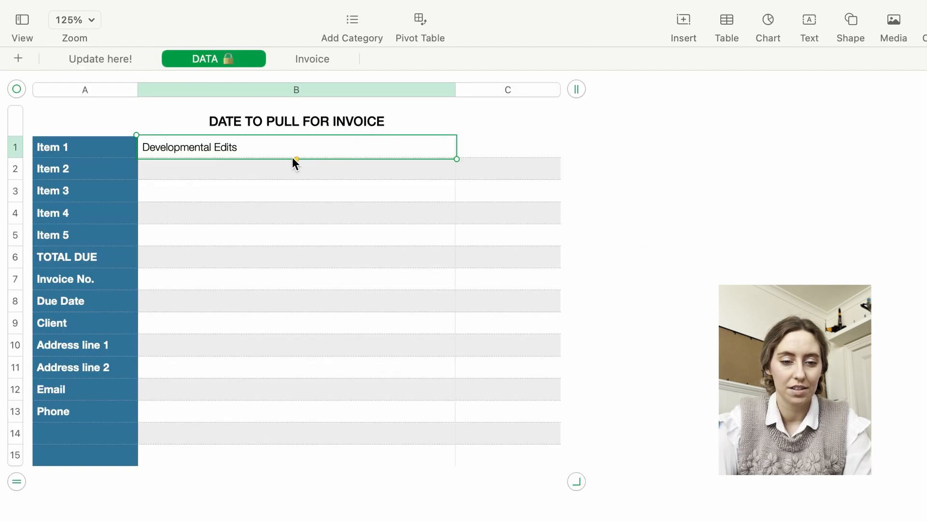
pyautogui.moveTo(296, 158); pyautogui.dragTo(302, 236)
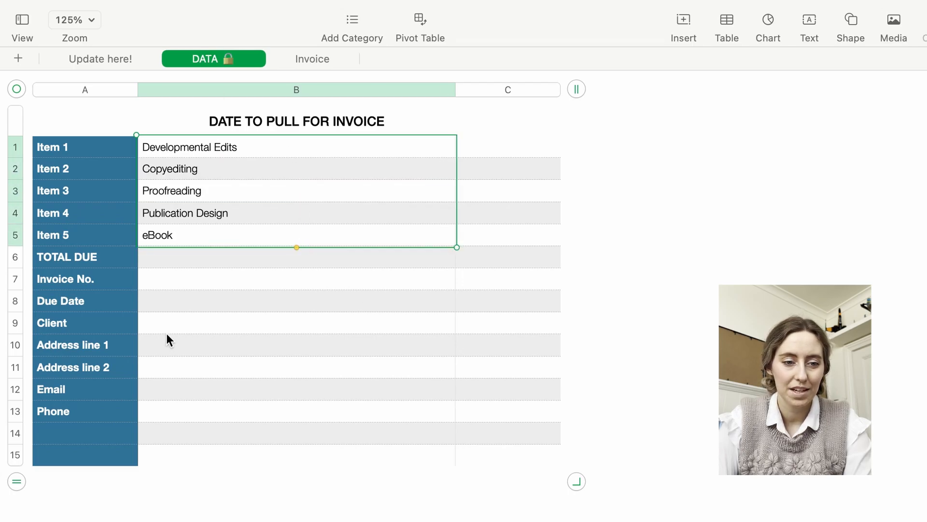
# - Clear the "eBook" item in Invoice Update to test the Item 5 formula on the DATA sheet, and undo the deletion
pyautogui.click(105, 60)
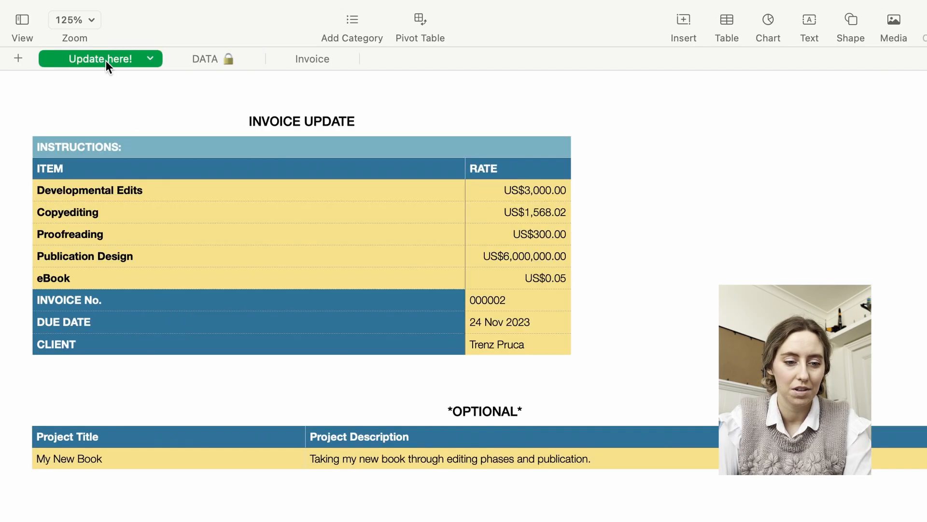
pyautogui.click(190, 272)
pyautogui.press('Delete')
pyautogui.click(806, 215)
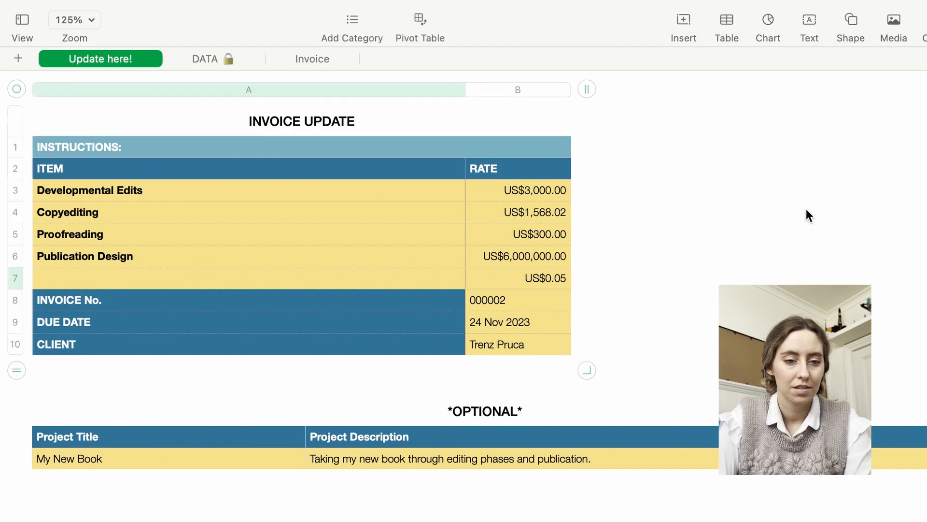
pyautogui.click(225, 57)
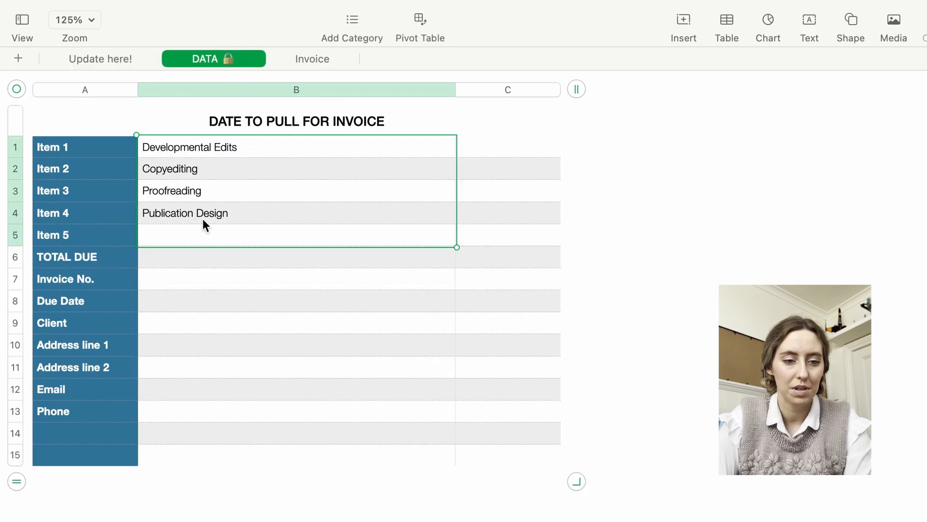
pyautogui.click(87, 59)
pyautogui.press('super+z')
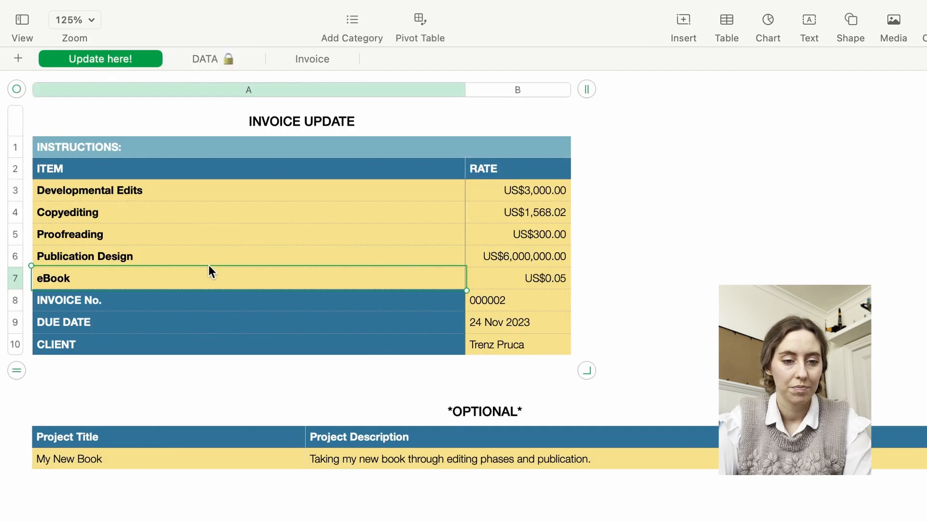
# - Start an IF formula in C1 of the DATA table, testing whether the Developmental Edits rate on "Update here!" is >0
pyautogui.click(212, 57)
pyautogui.click(536, 145)
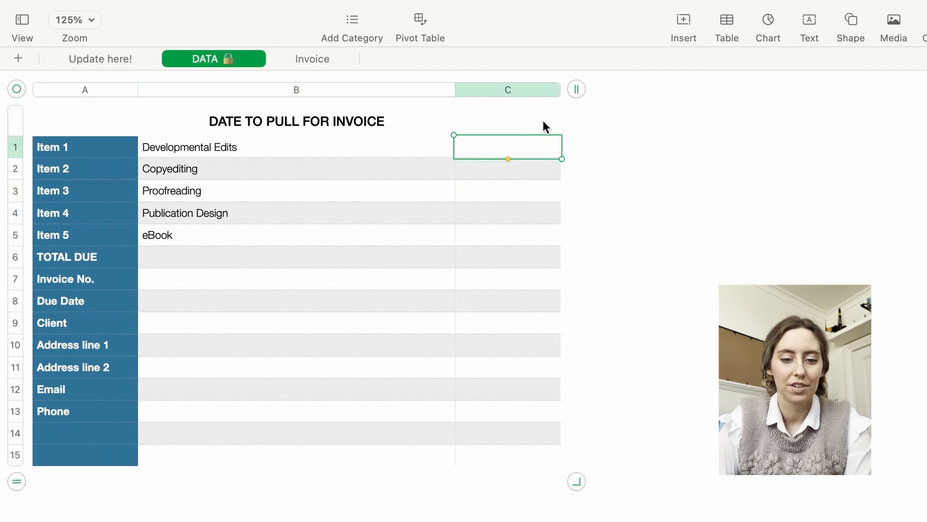
pyautogui.click(506, 171)
pyautogui.click(516, 148)
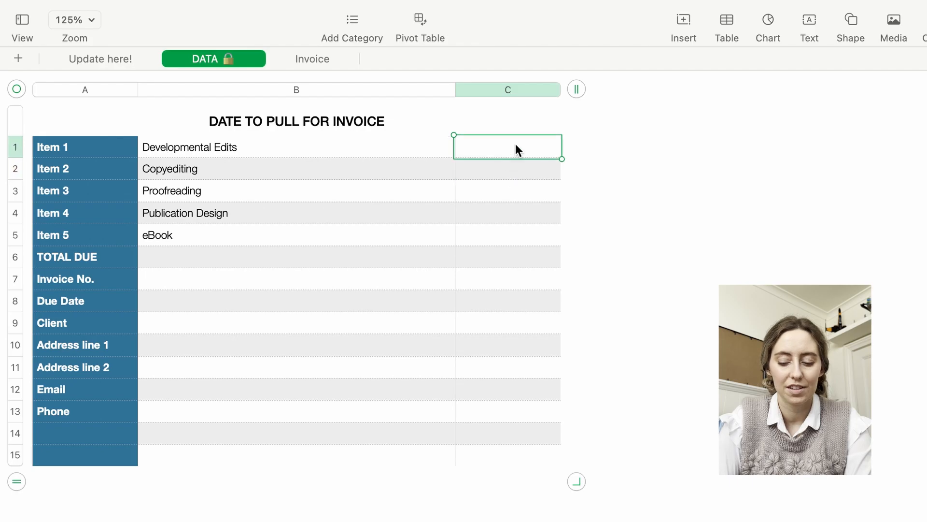
pyautogui.write('=if')
pyautogui.press('Return')
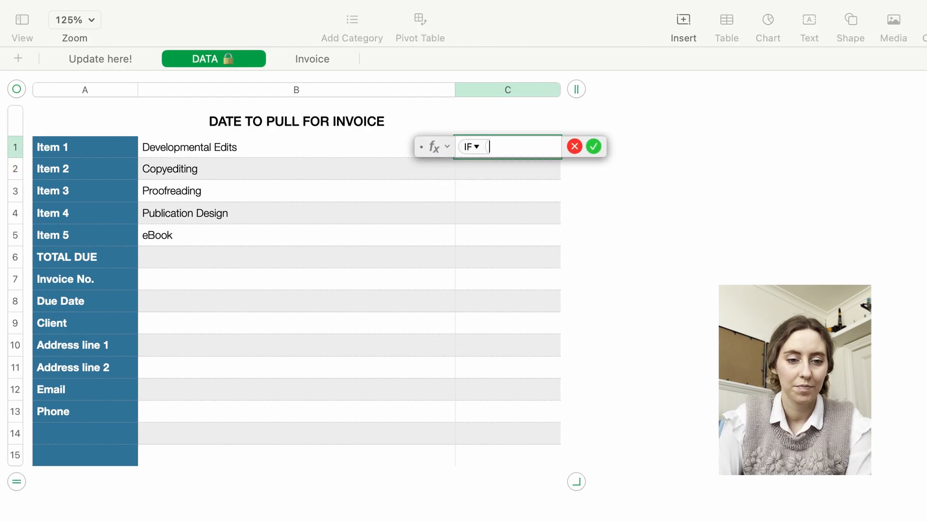
pyautogui.click(85, 57)
pyautogui.click(525, 188)
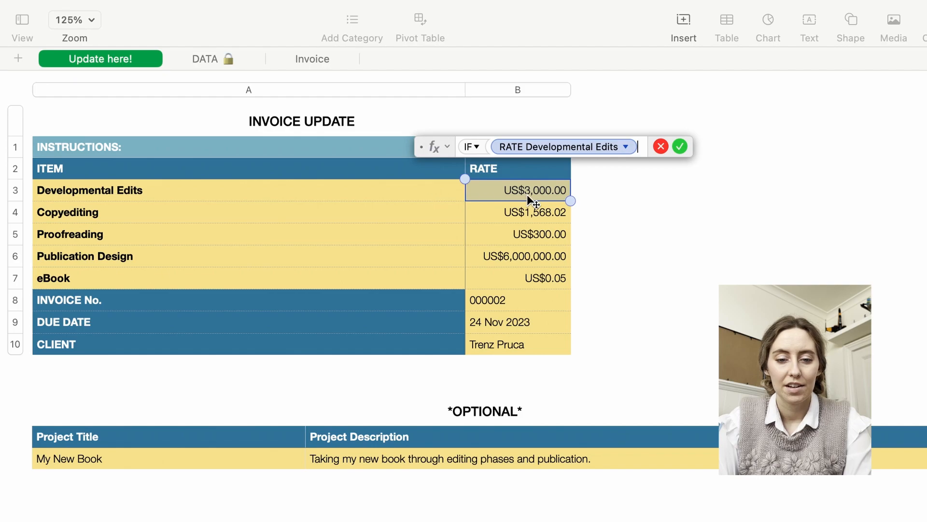
pyautogui.write('>0,')
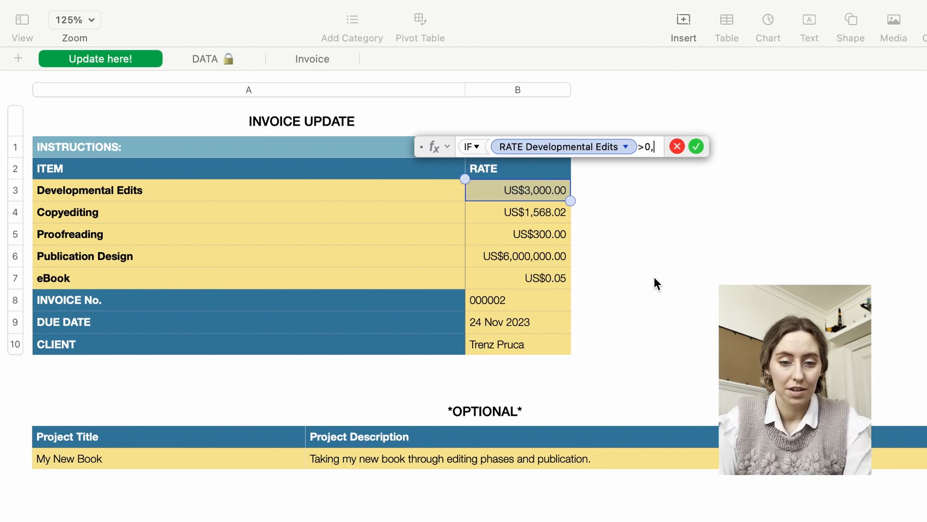
# - Complete the C1 IF formula so it returns the Developmental Edits rate when true and "" otherwise
pyautogui.click(529, 193)
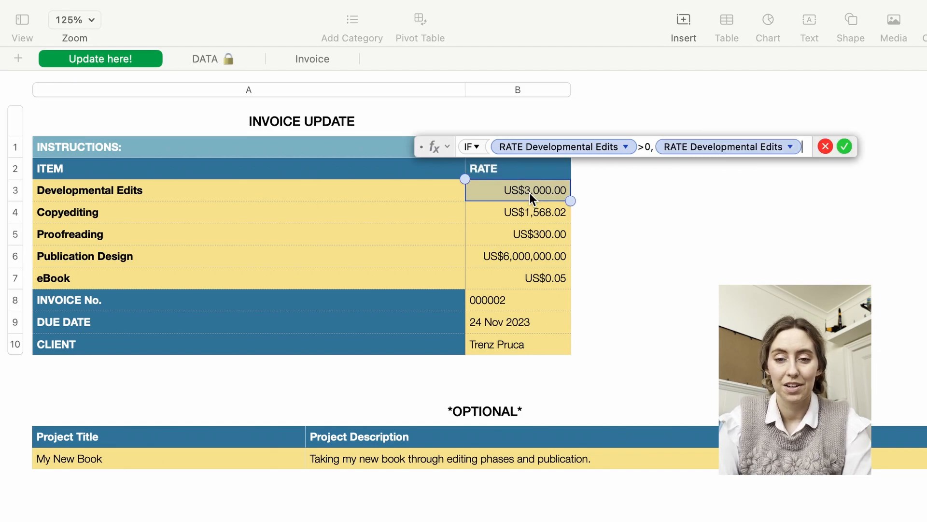
pyautogui.write(',""')
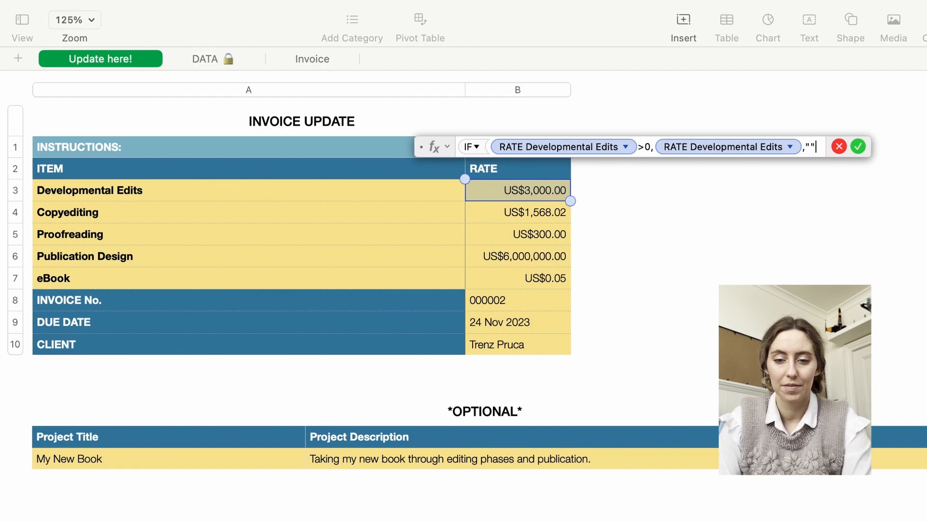
pyautogui.write(')')
# - Preserve the column in both rate references of the C1 formula, and autofill the accepted formula down through C5
pyautogui.click(626, 147)
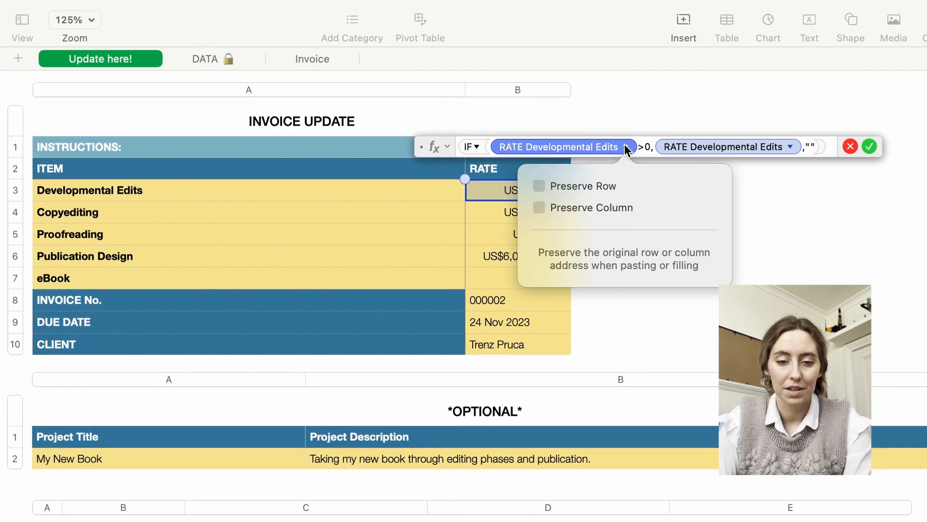
pyautogui.click(540, 208)
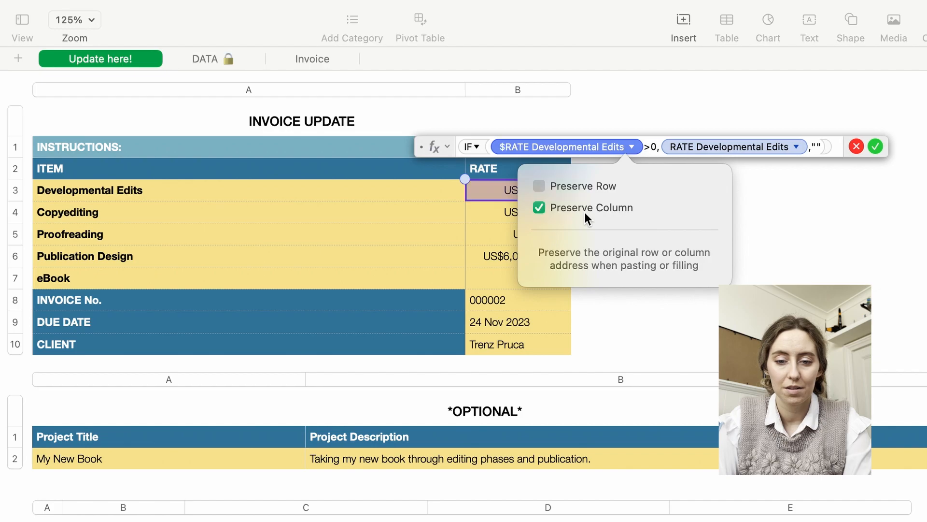
pyautogui.click(797, 146)
pyautogui.click(799, 145)
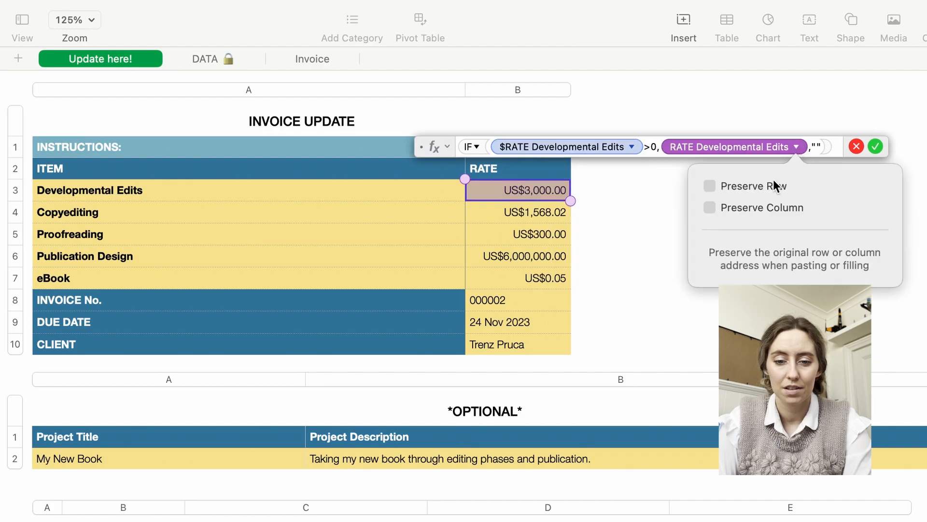
pyautogui.click(756, 209)
pyautogui.click(884, 147)
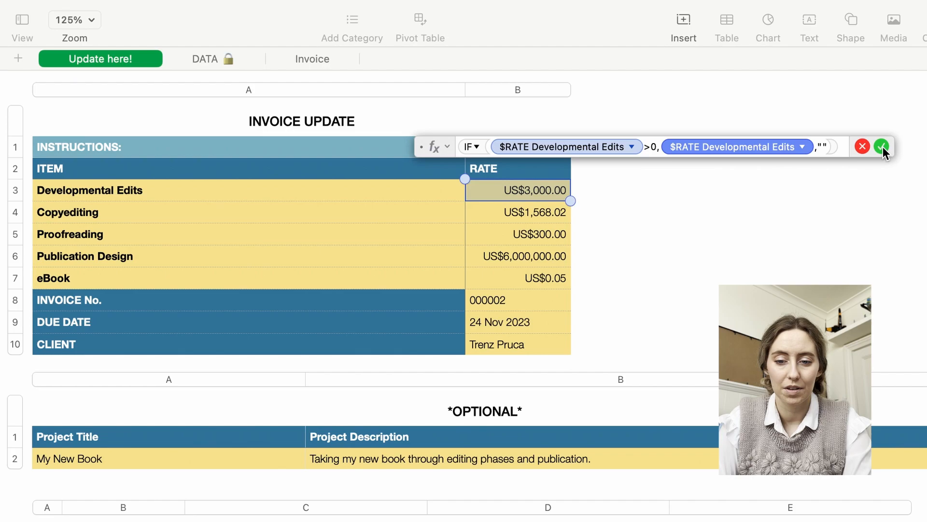
pyautogui.click(883, 147)
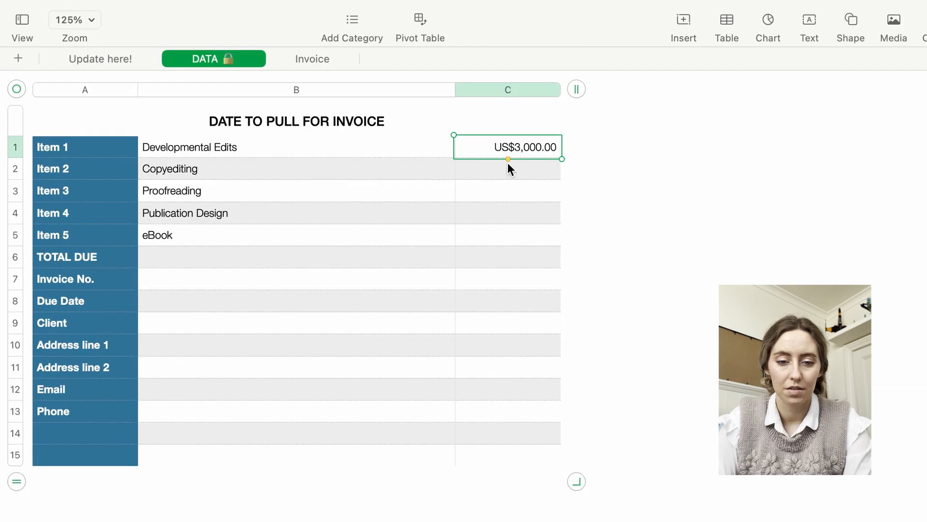
pyautogui.moveTo(509, 158); pyautogui.dragTo(511, 240)
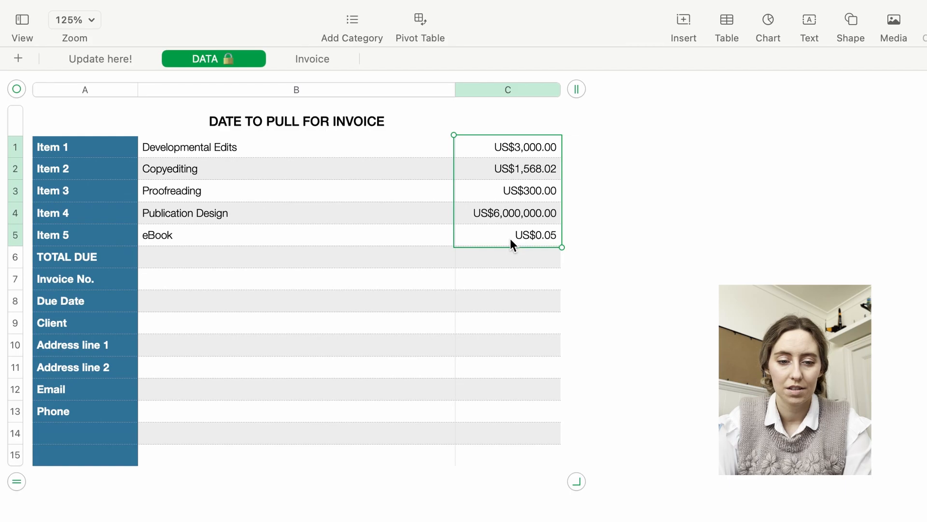
# - Set the Publication Design rate in Invoice Update to 0 and check the Item 4 rate on the DATA sheet
pyautogui.click(118, 59)
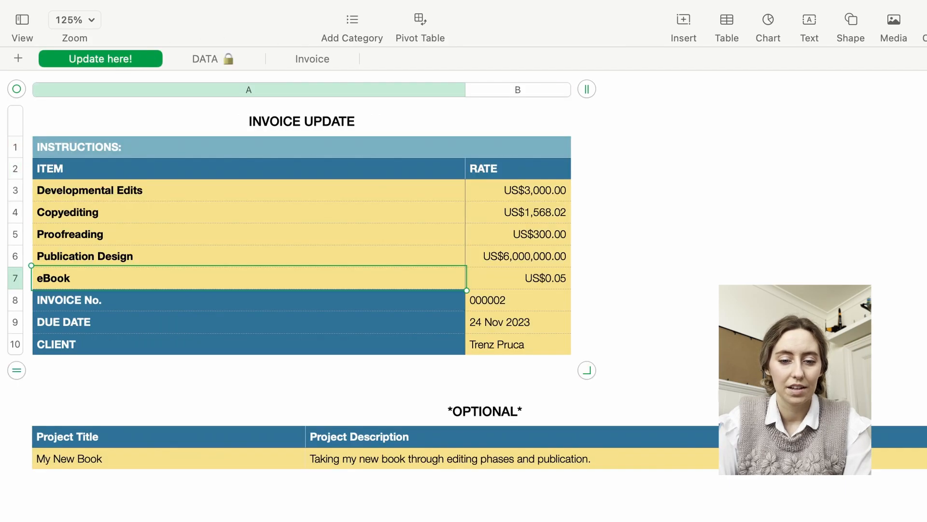
pyautogui.click(520, 261)
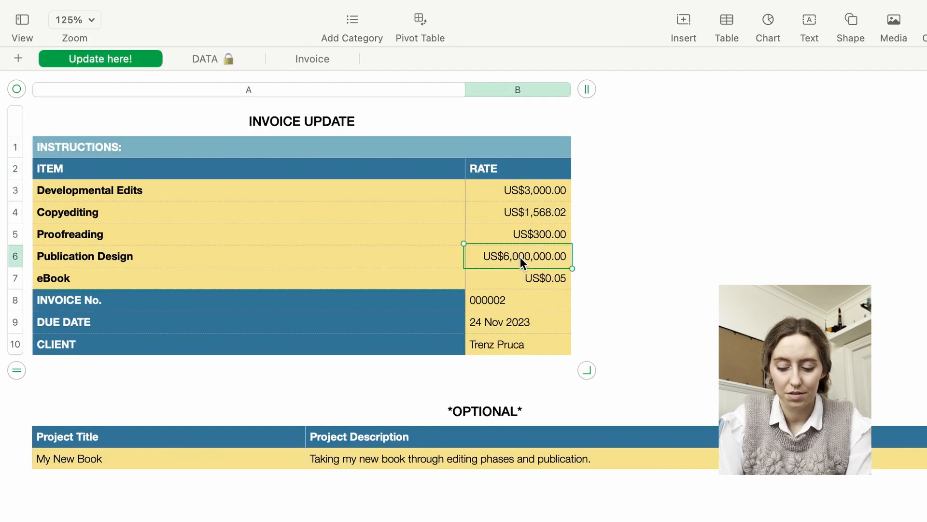
pyautogui.write('0')
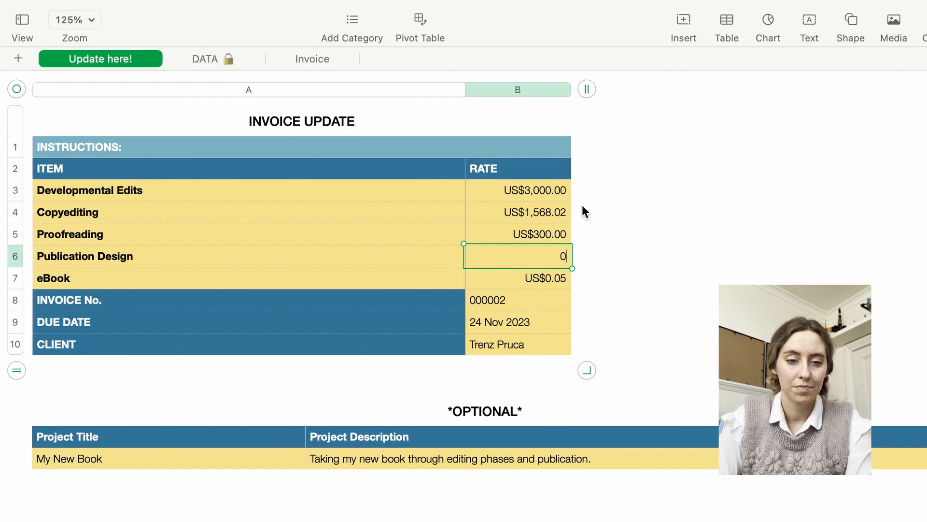
pyautogui.click(196, 56)
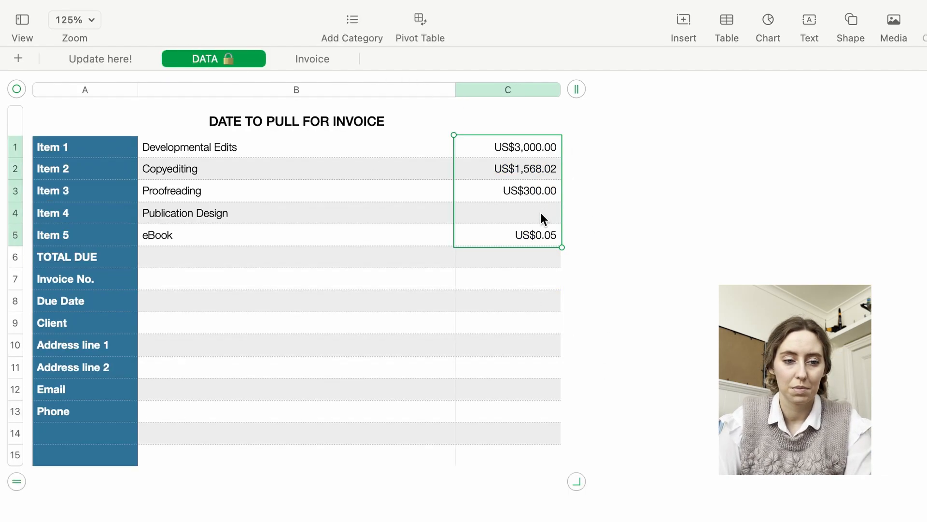
# - Undo the Publication Design rate change in Invoice Update and recheck the Item 4 rate on the DATA sheet
pyautogui.click(151, 63)
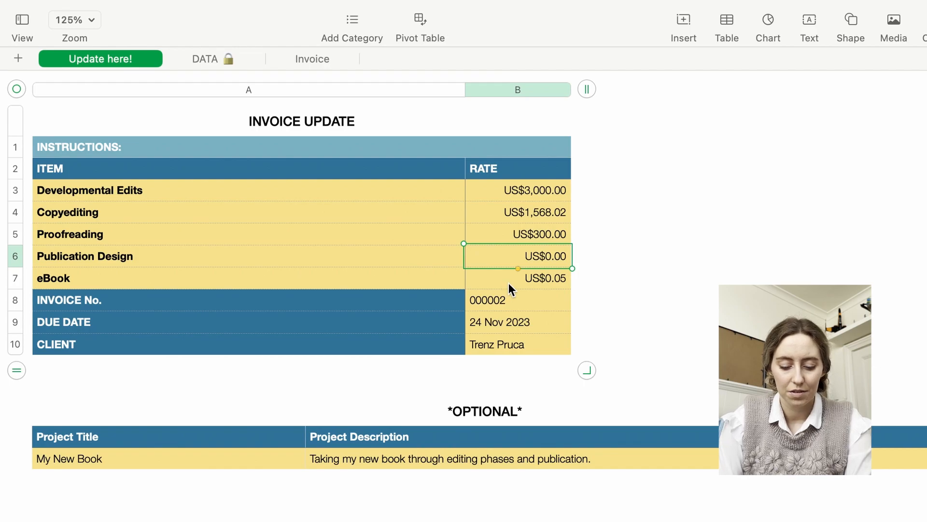
pyautogui.press('super+z')
pyautogui.press('super+z')
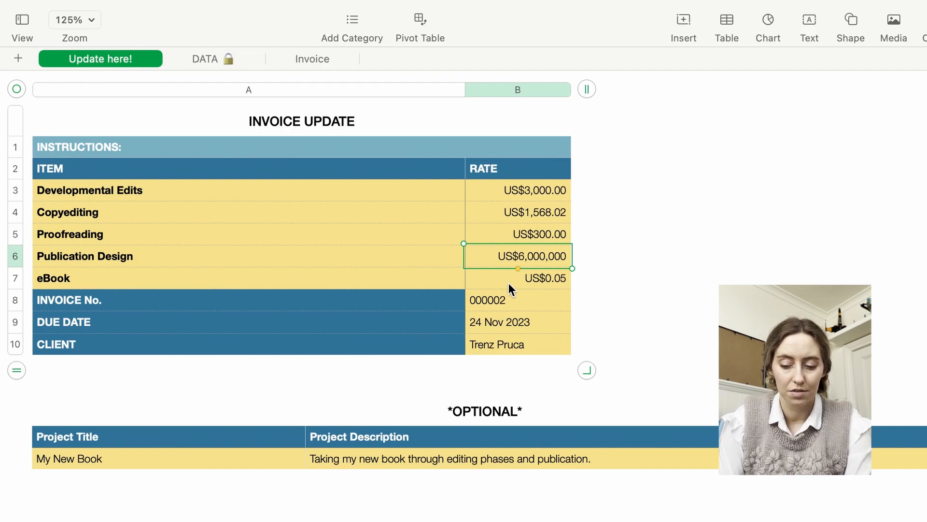
pyautogui.click(225, 59)
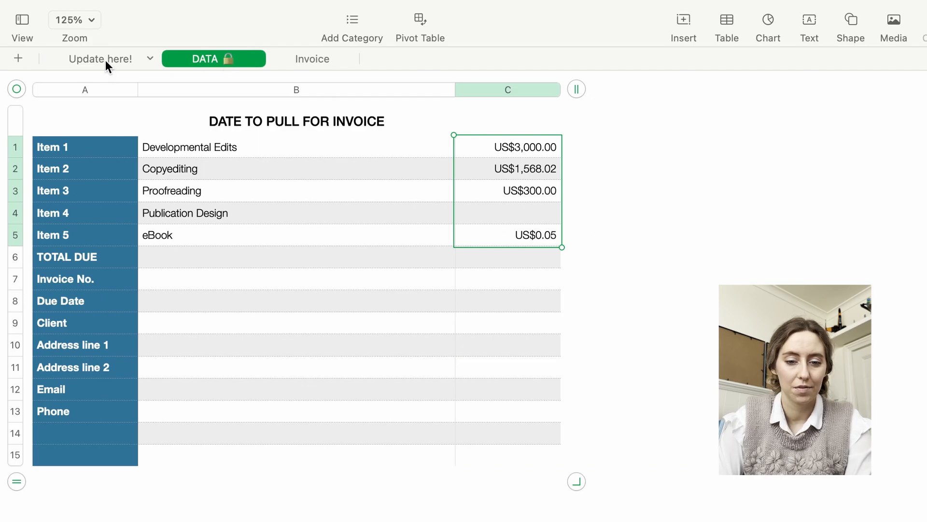
pyautogui.click(106, 59)
pyautogui.press('super+shift+z')
pyautogui.click(218, 60)
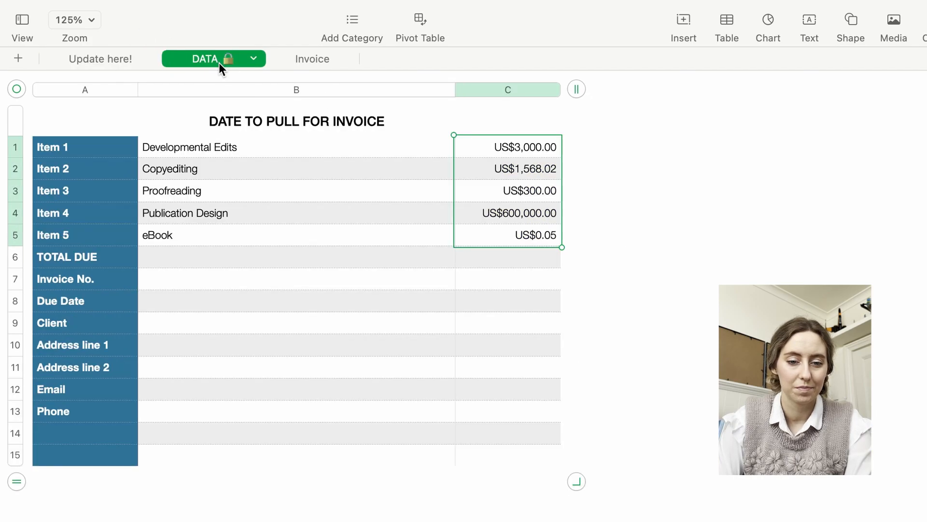
# - Enter a SUM formula over C1:C5 in column C of the TOTAL DUE row
pyautogui.click(480, 274)
pyautogui.click(484, 252)
pyautogui.press('=')
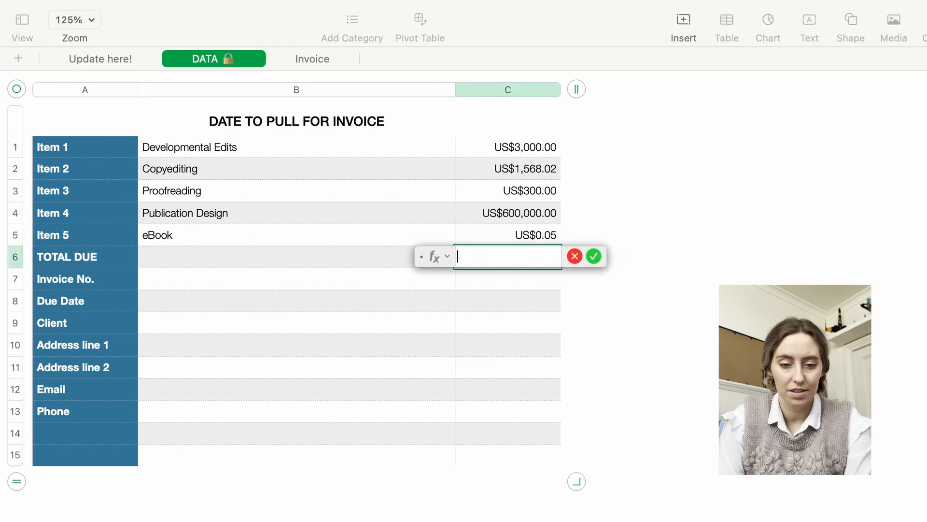
pyautogui.write('SUM')
pyautogui.press('Return')
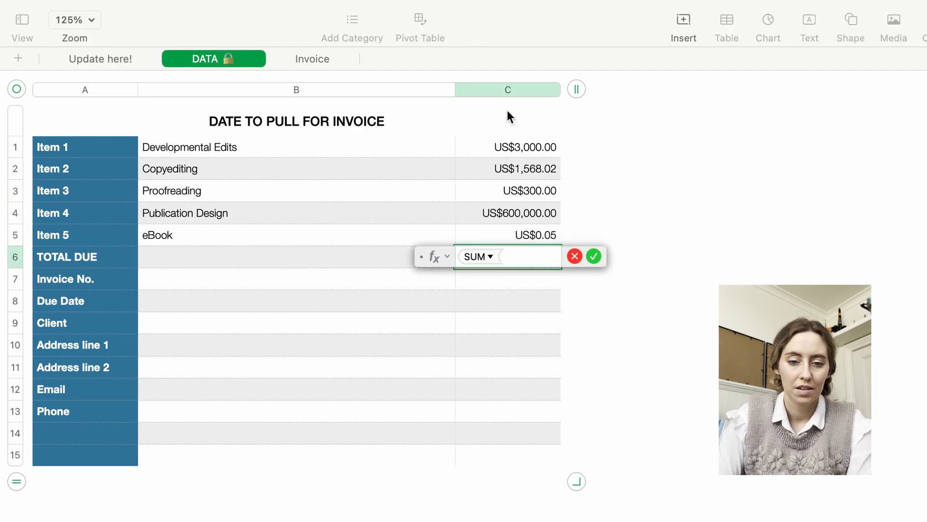
pyautogui.moveTo(519, 146); pyautogui.dragTo(523, 244)
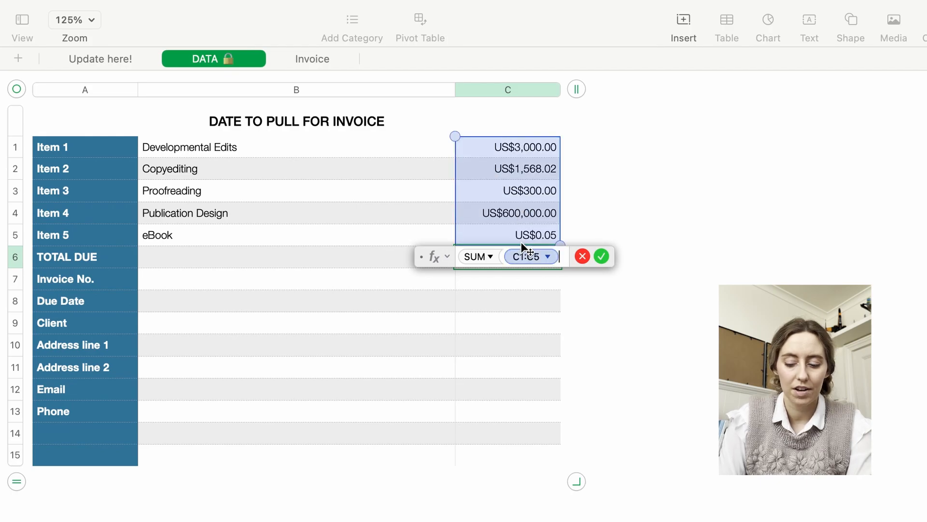
pyautogui.press('Return')
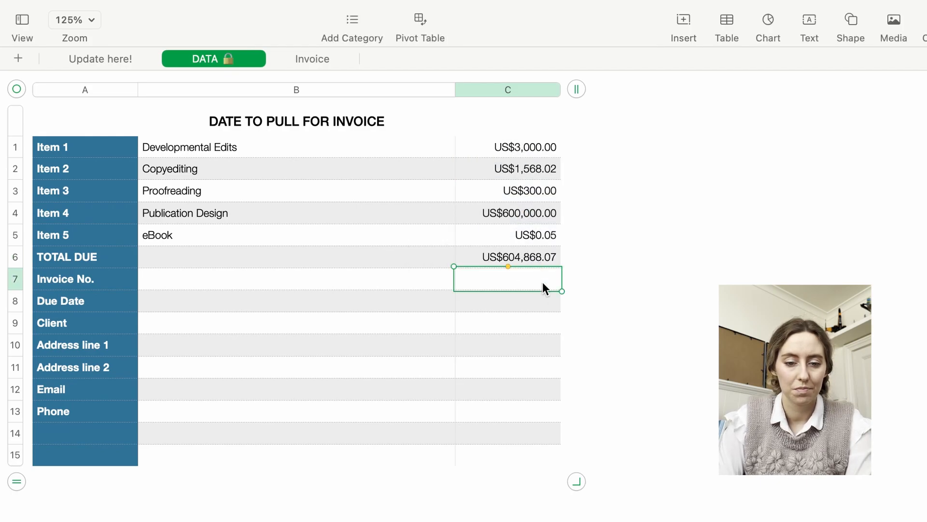
# - Enter a formula in B7 referencing the INVOICE No. value on "Update here!", with the column preserved
pyautogui.click(330, 286)
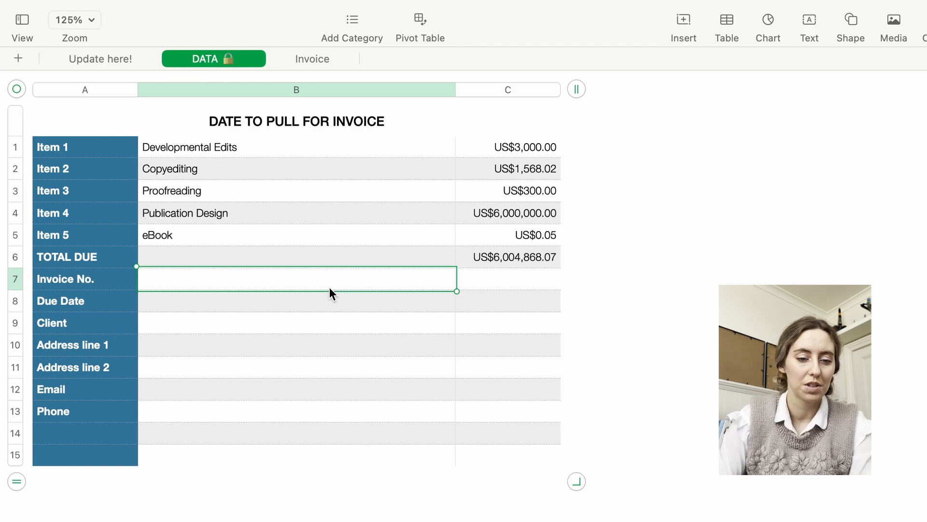
pyautogui.press('=')
pyautogui.click(130, 66)
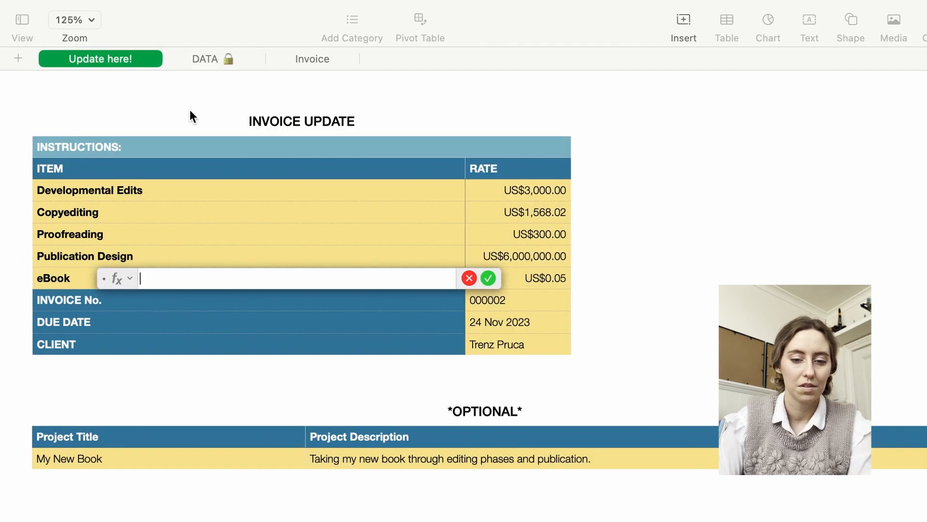
pyautogui.click(538, 300)
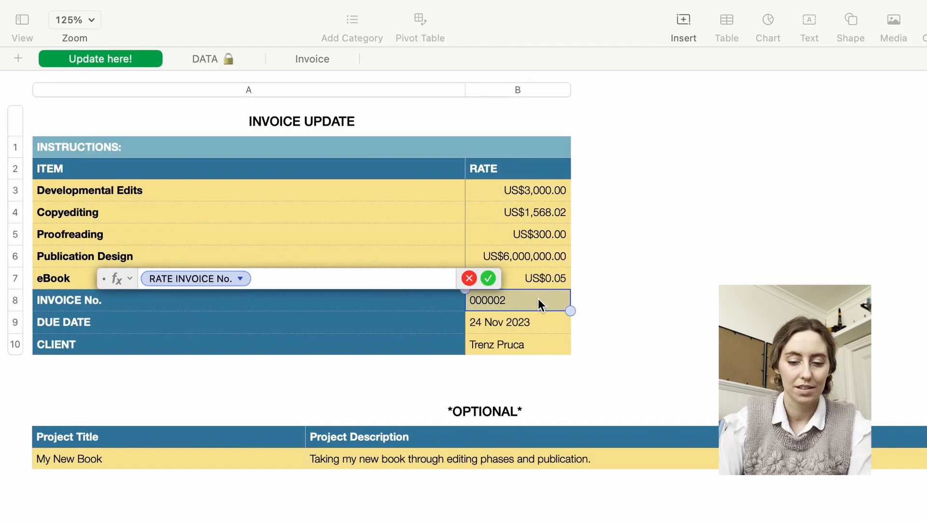
pyautogui.click(238, 279)
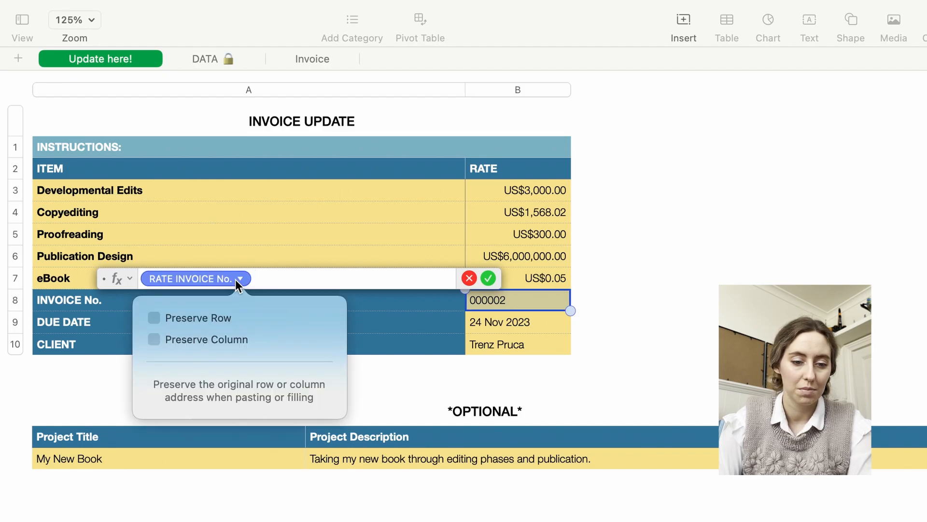
pyautogui.click(205, 341)
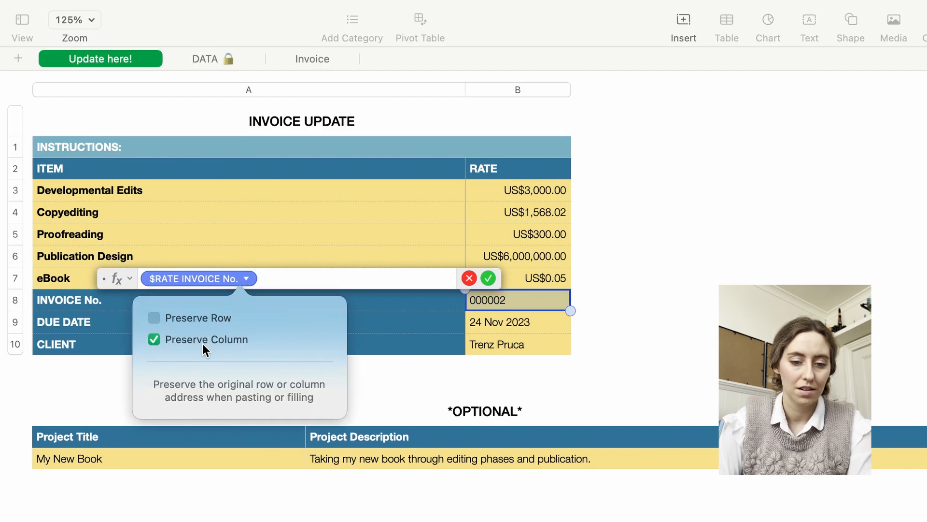
pyautogui.click(489, 280)
pyautogui.click(488, 278)
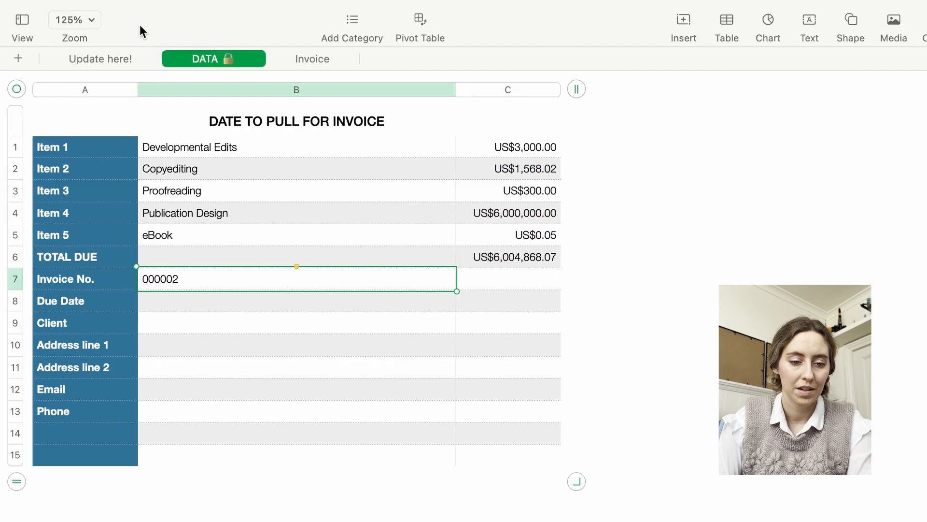
# - Autofill the Invoice No. formula down to the Due Date row and left-align both cells
pyautogui.moveTo(296, 290); pyautogui.dragTo(301, 303)
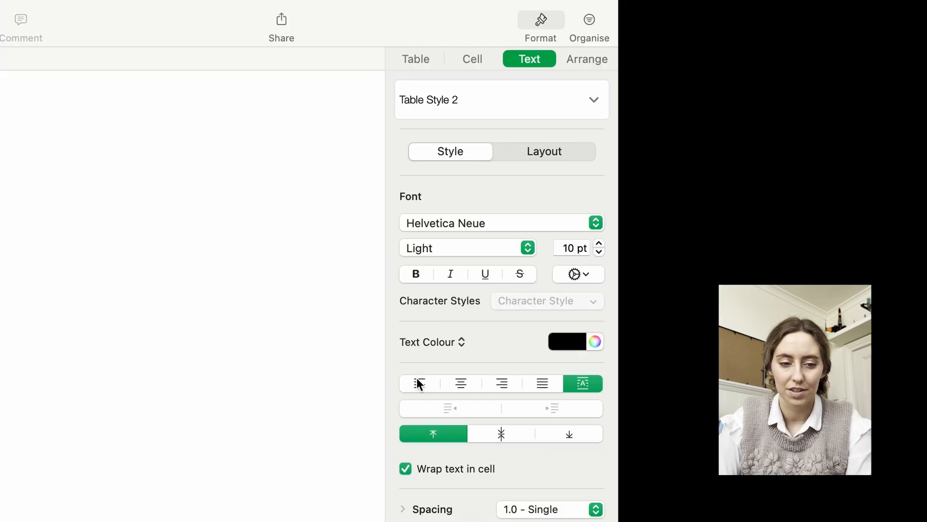
pyautogui.click(417, 380)
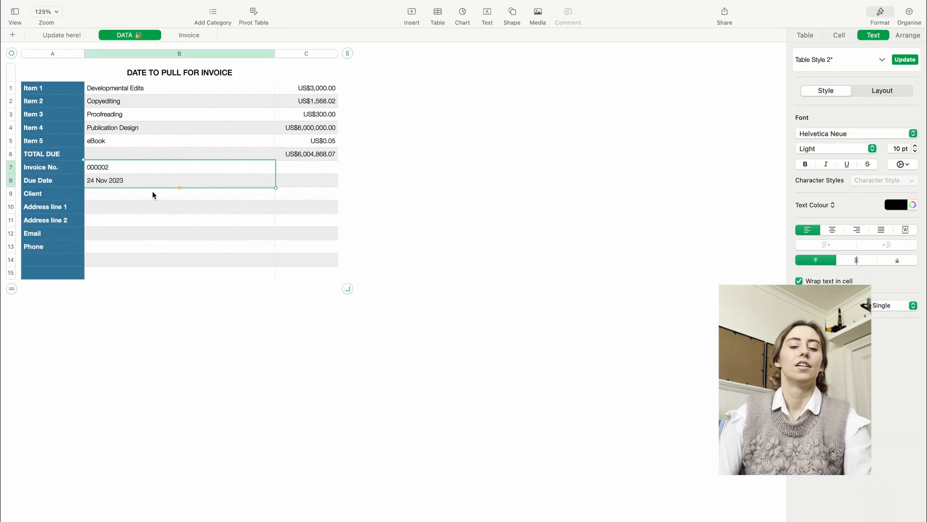
# - Start an IF formula in B9 of the Client row, with HLOOKUP nested as its first argument
pyautogui.click(152, 194)
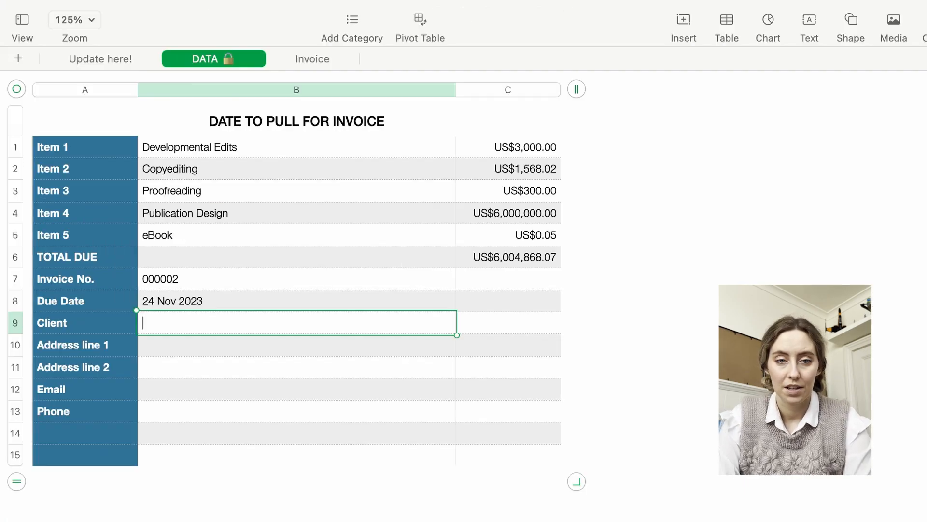
pyautogui.write('=IF')
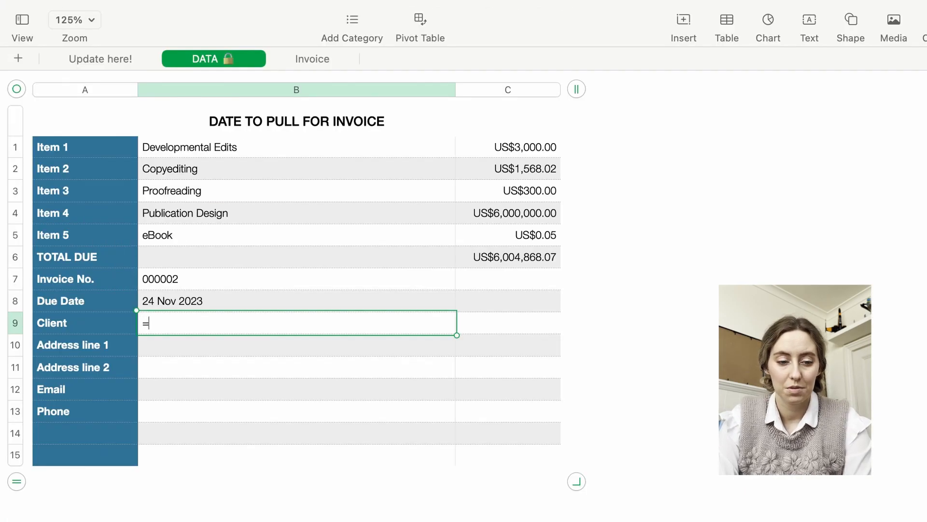
pyautogui.press('Return')
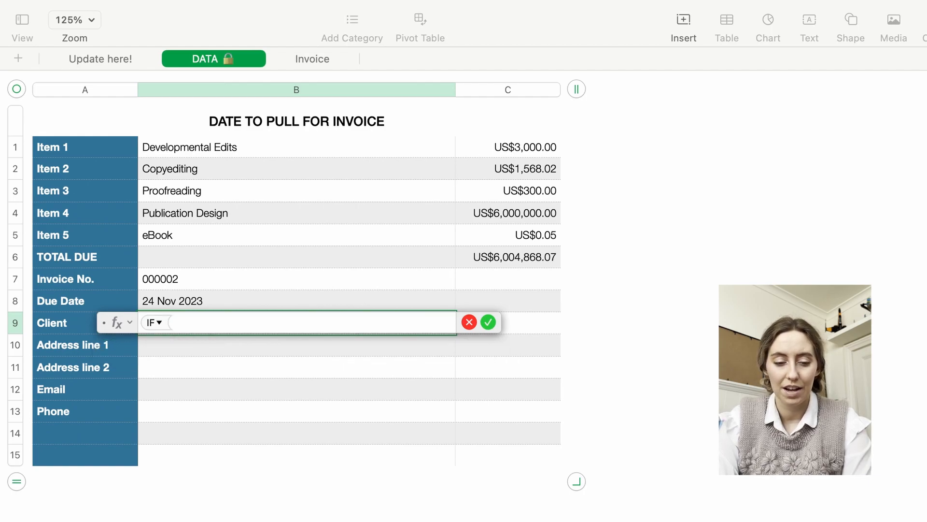
pyautogui.write('HLOOKUP')
pyautogui.press('Return')
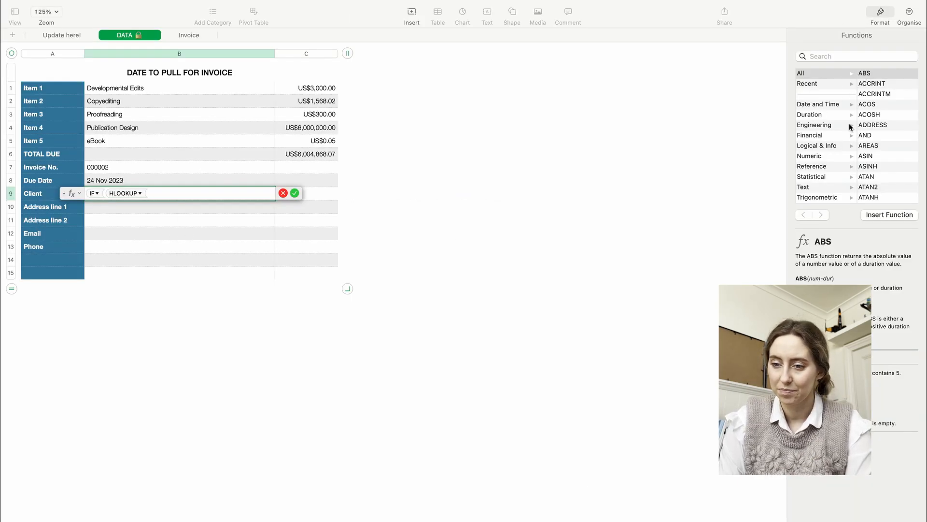
# - Search the function reference for "hloo" and read the HLOOKUP argument descriptions and notes
pyautogui.click(827, 56)
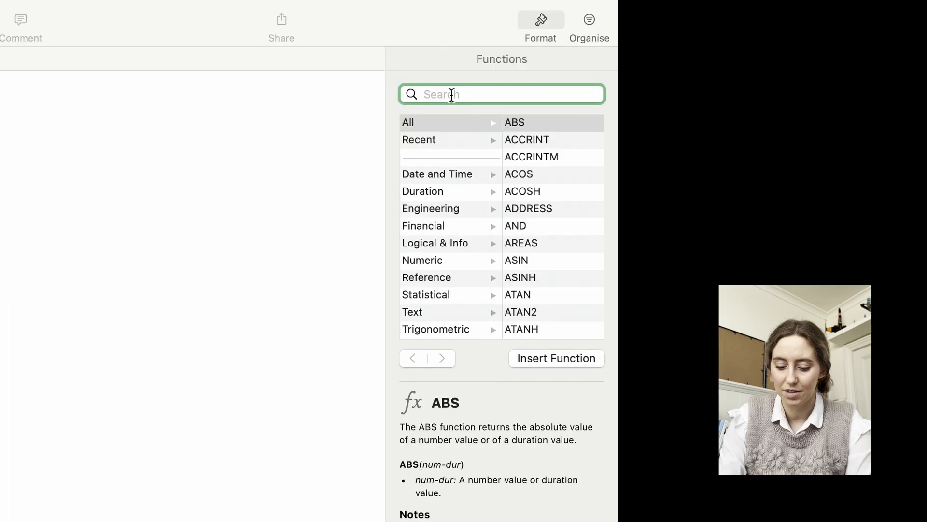
pyautogui.write('hloo')
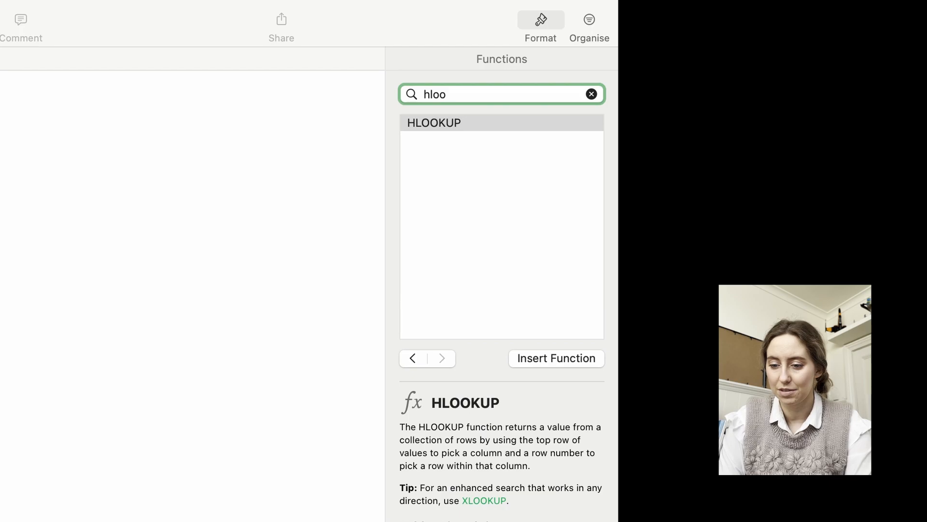
pyautogui.scroll(-10, 478, 322)
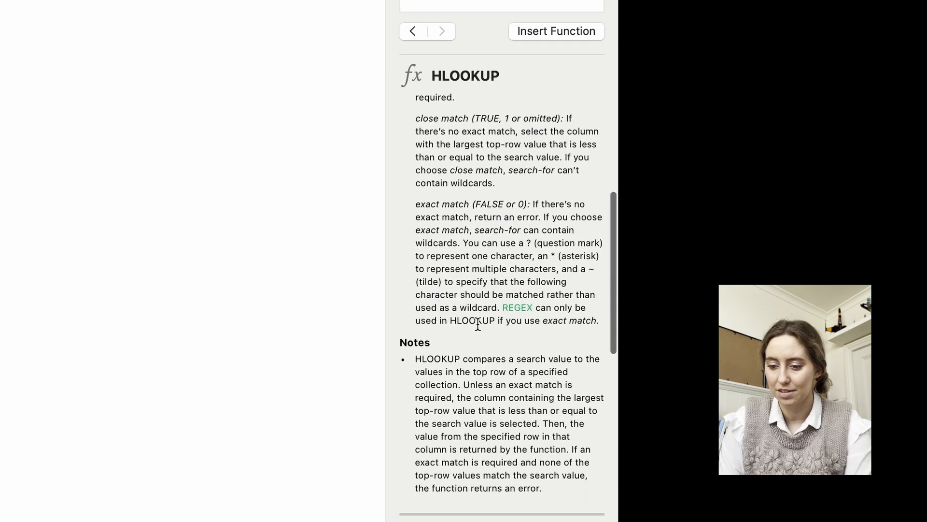
# - Review the HLOOKUP help examples and reference the selected client cell B10 in the Invoice Update table as the search value
pyautogui.scroll(-15, 477, 323)
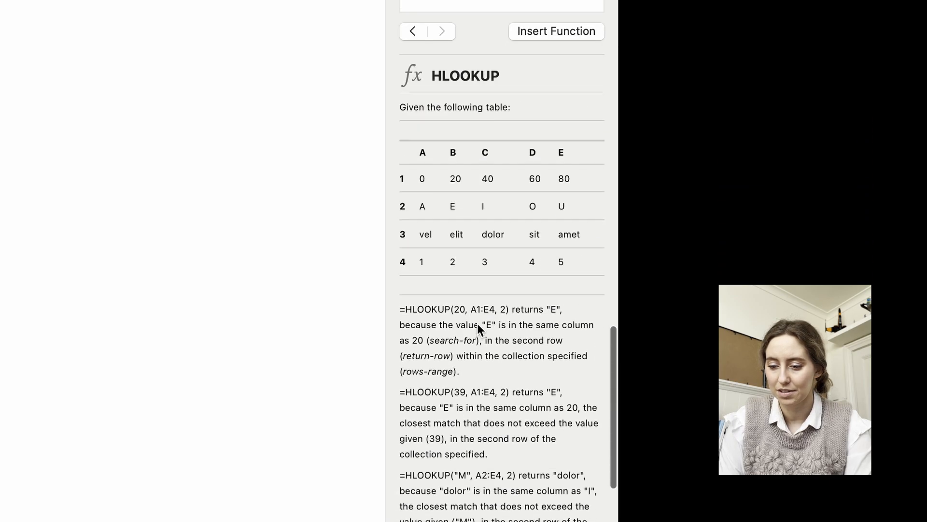
pyautogui.scroll(-6, 477, 323)
pyautogui.scroll(20, 477, 323)
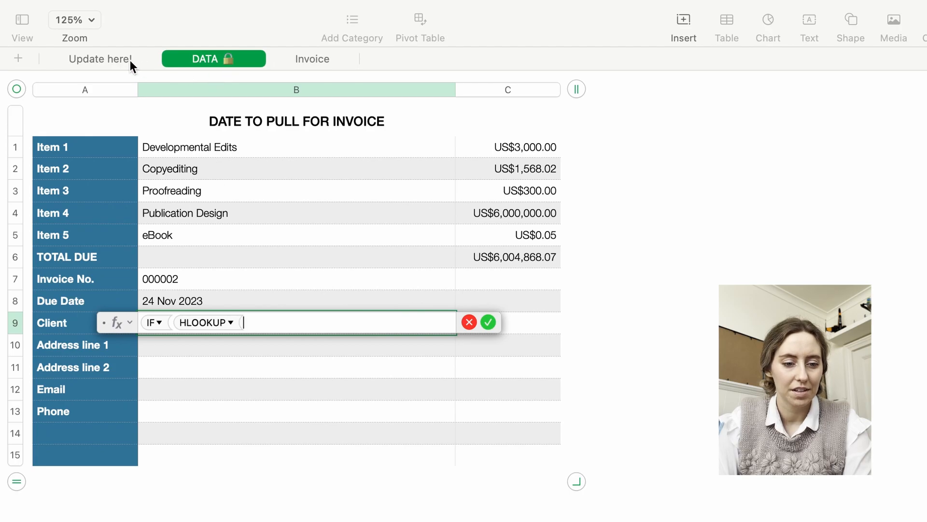
pyautogui.click(123, 59)
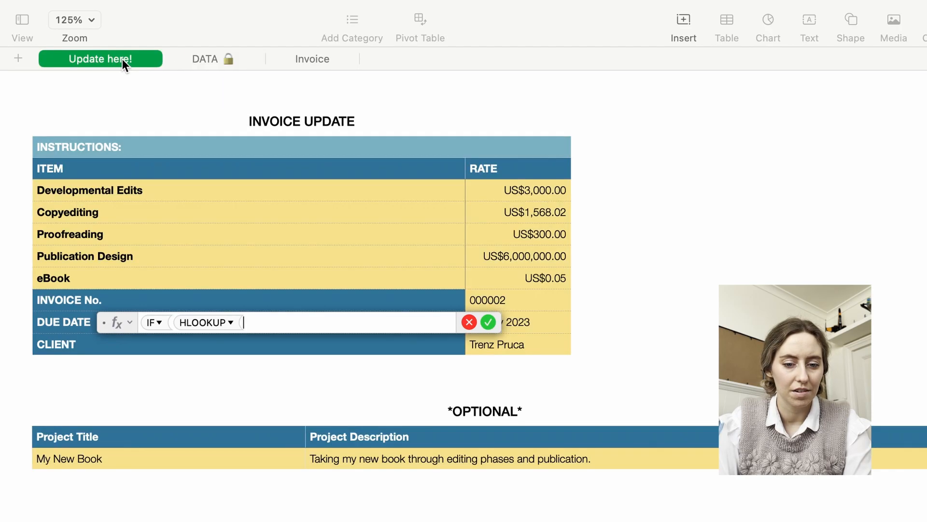
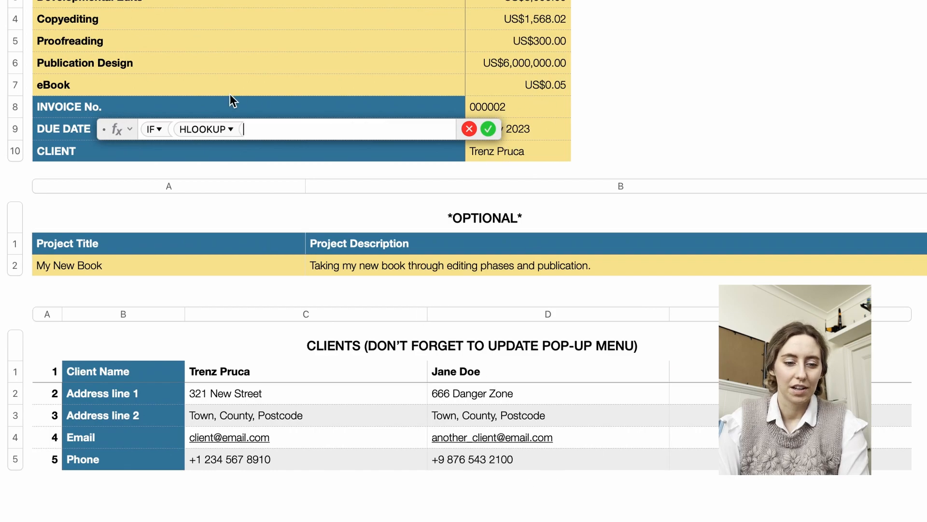
pyautogui.click(545, 145)
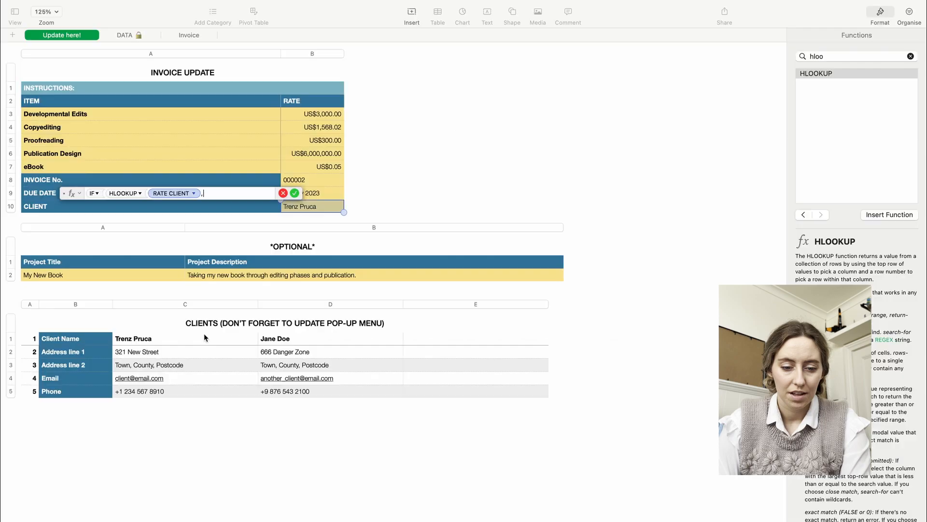
# - Set HLOOKUP's rows range to C1:E5 of the clients table and its return row to A1, closing the function
pyautogui.moveTo(336, 372); pyautogui.dragTo(482, 408)
pyautogui.moveTo(292, 361); pyautogui.dragTo(552, 424)
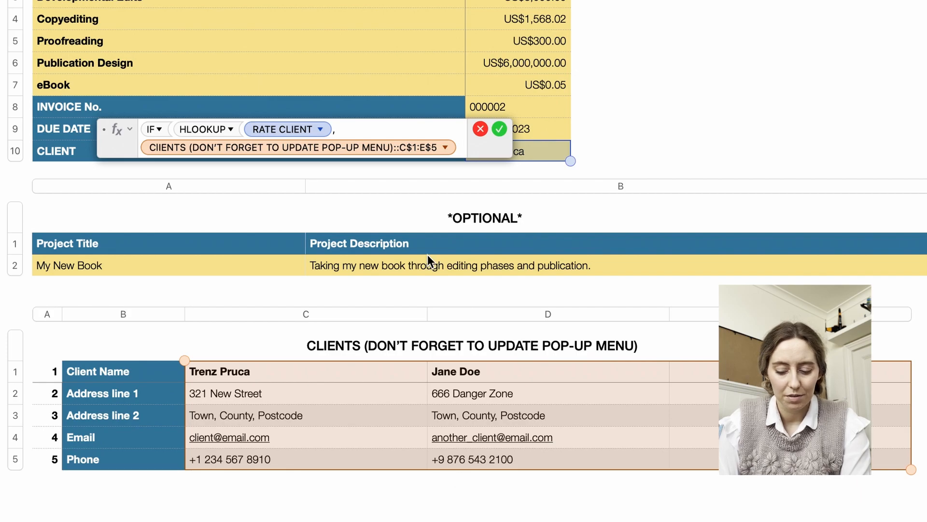
pyautogui.write(',')
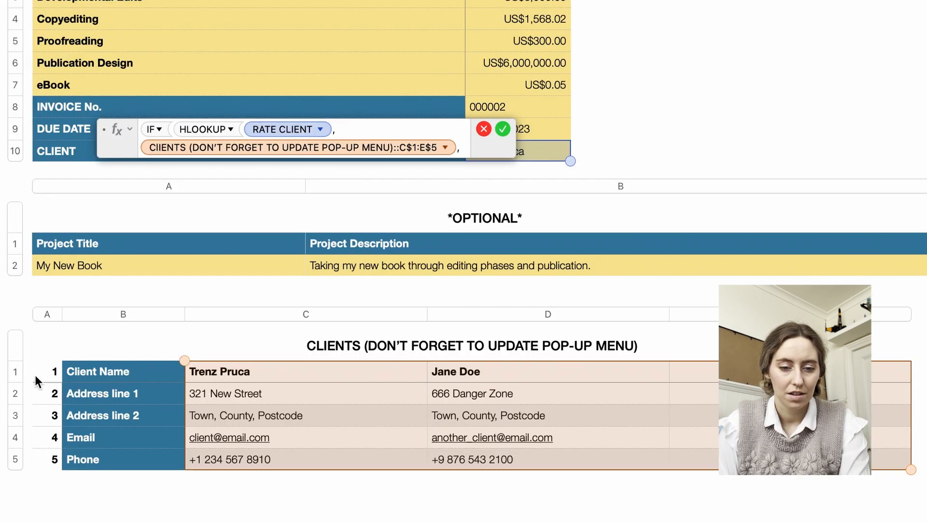
pyautogui.click(35, 374)
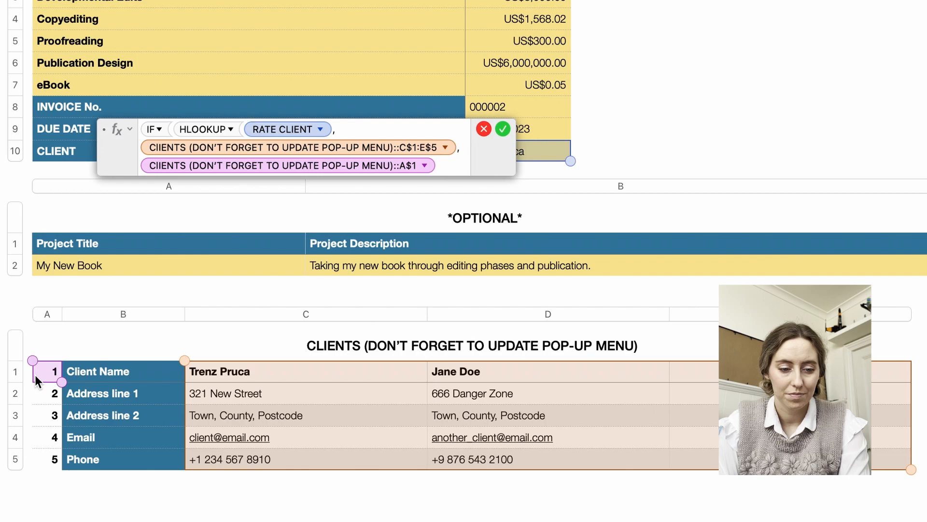
pyautogui.write(')')
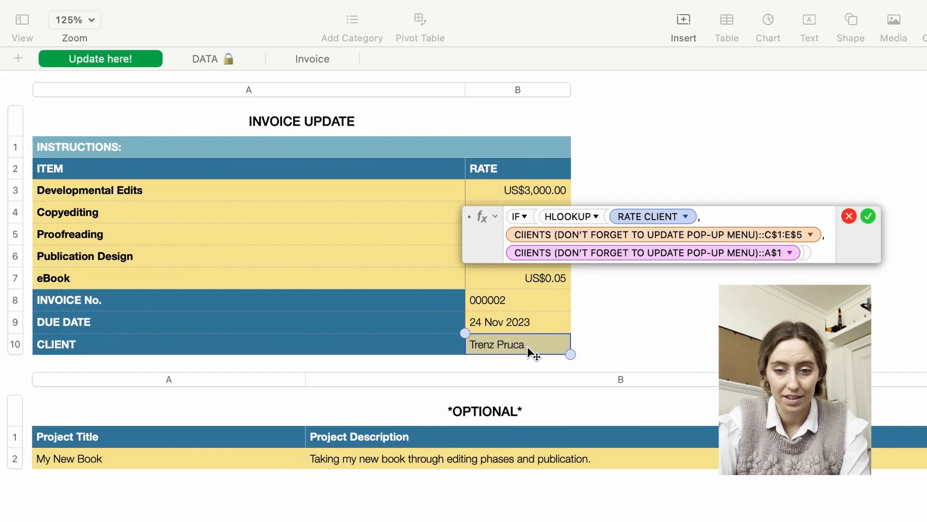
# - Make the IF formula test whether the lookup equals an empty string and return an empty string if true
pyautogui.write('"",')
pyautogui.click(217, 60)
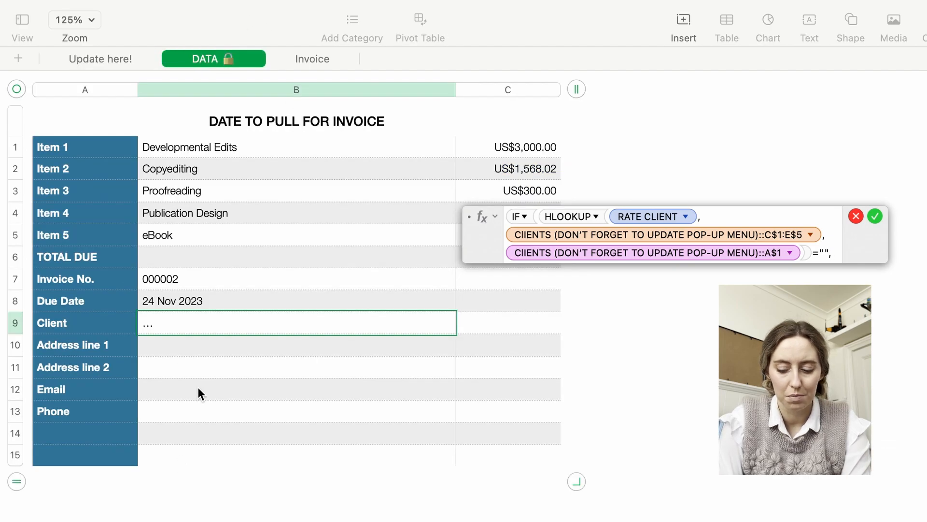
pyautogui.write('"",')
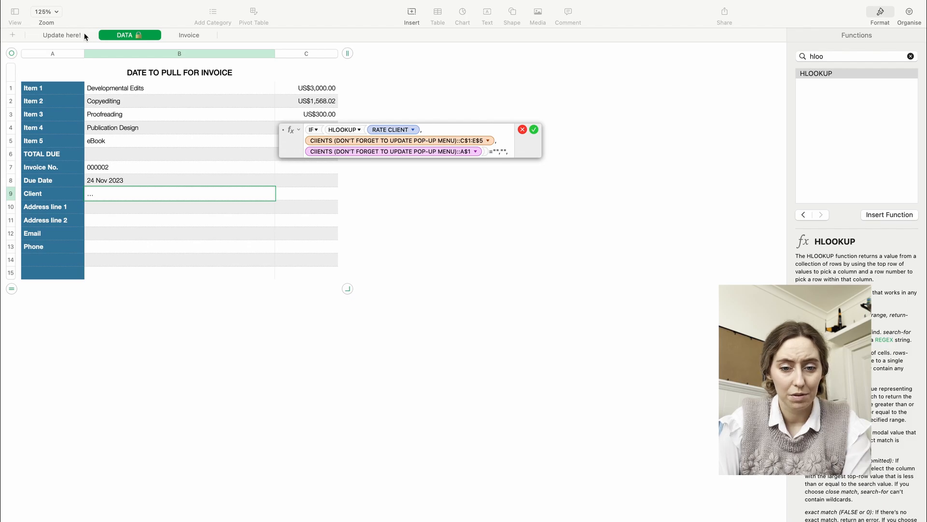
# - Preserve both row and column on the client cell reference in the HLOOKUP formula
pyautogui.click(68, 33)
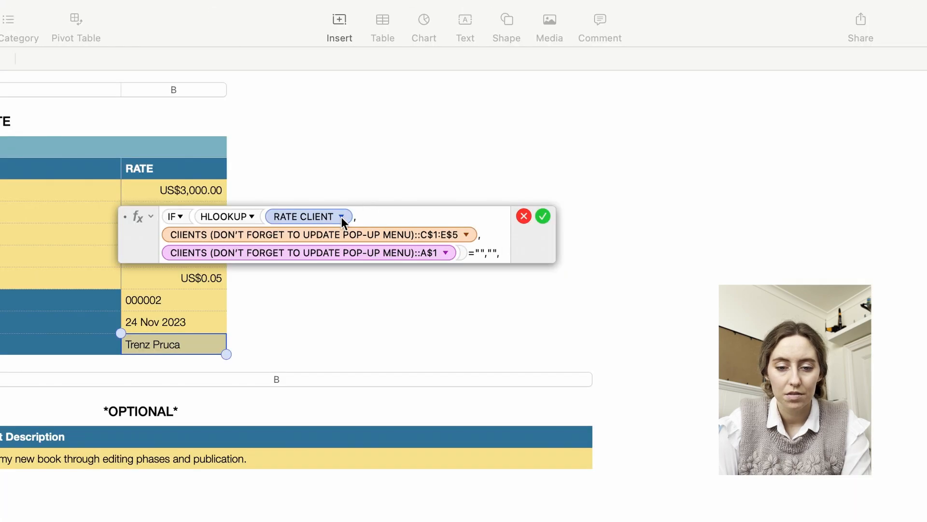
pyautogui.click(341, 217)
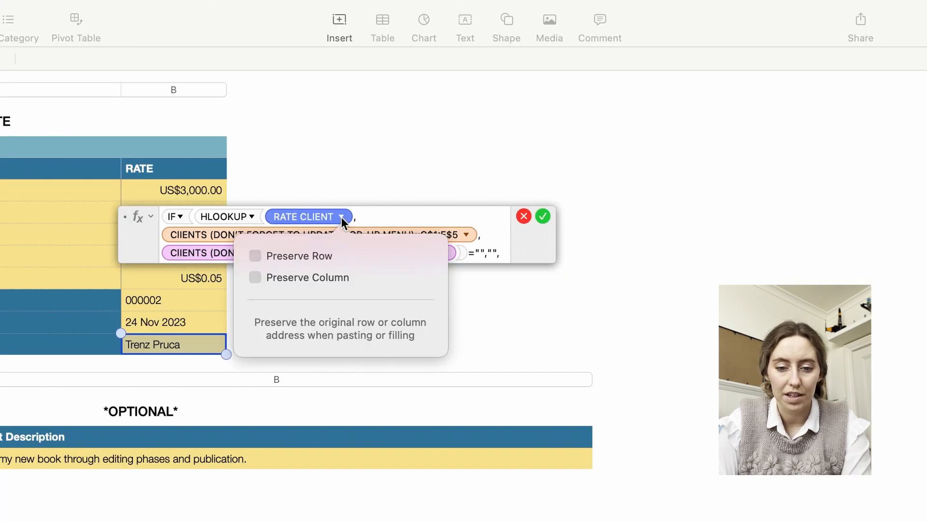
pyautogui.click(253, 260)
pyautogui.click(254, 278)
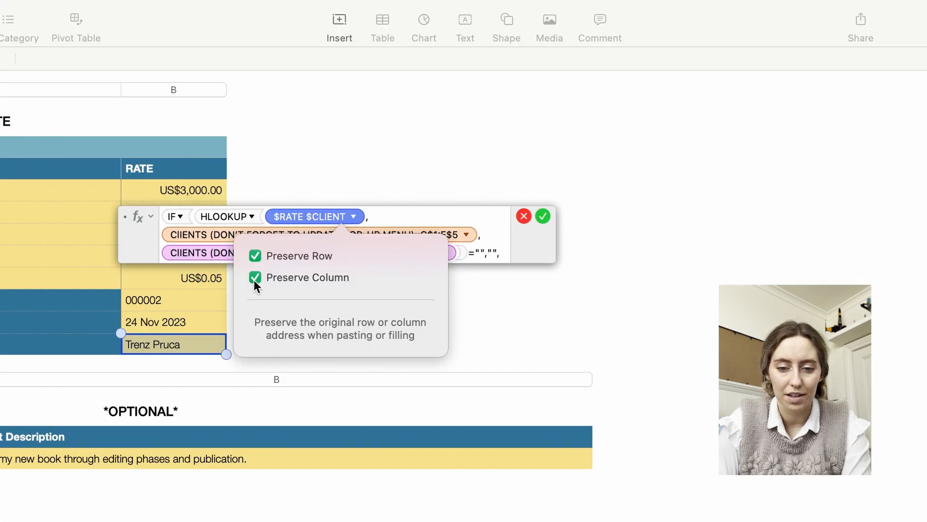
pyautogui.click(393, 208)
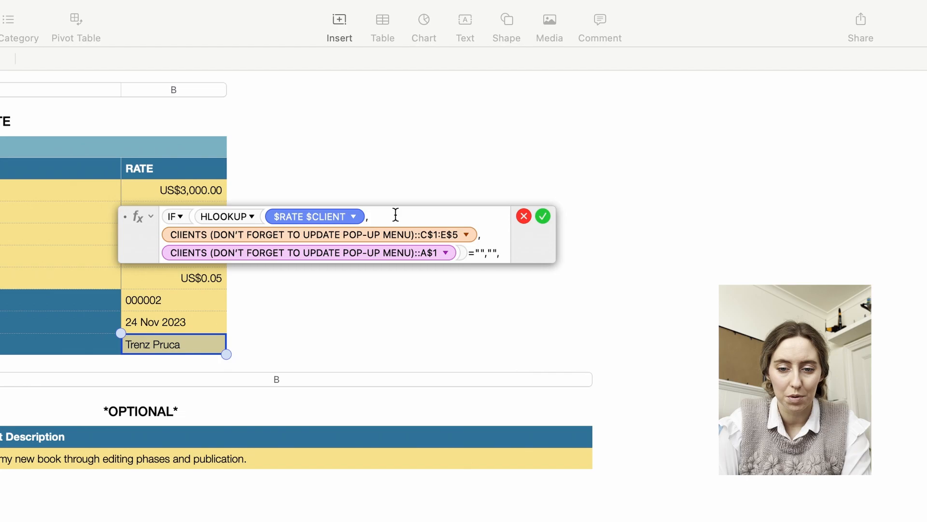
# - Preserve only the column, not the row, on the formula's A1 return-row reference
pyautogui.click(465, 232)
pyautogui.click(464, 234)
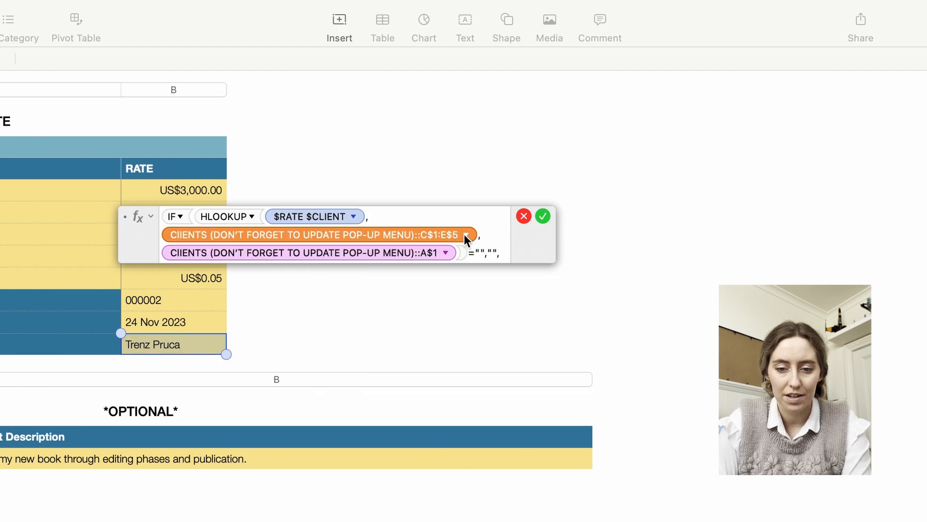
pyautogui.click(440, 254)
pyautogui.click(359, 292)
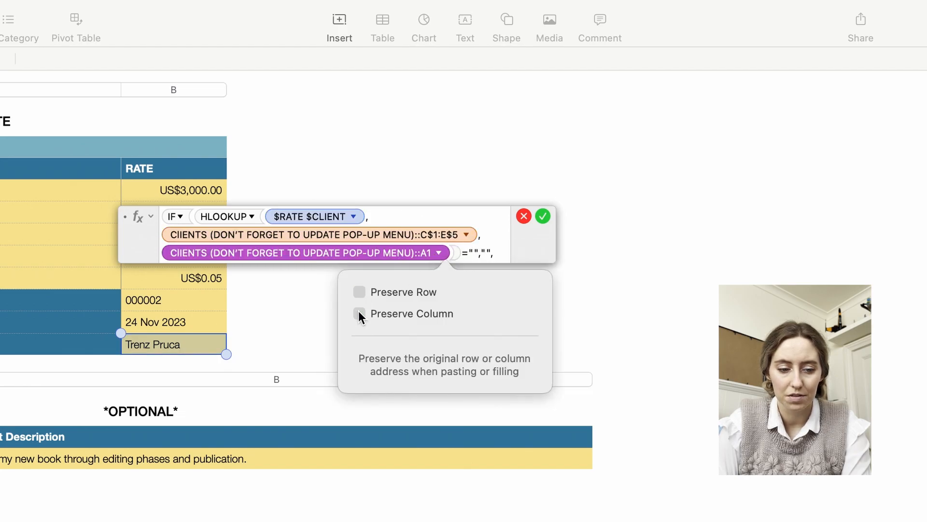
pyautogui.click(359, 314)
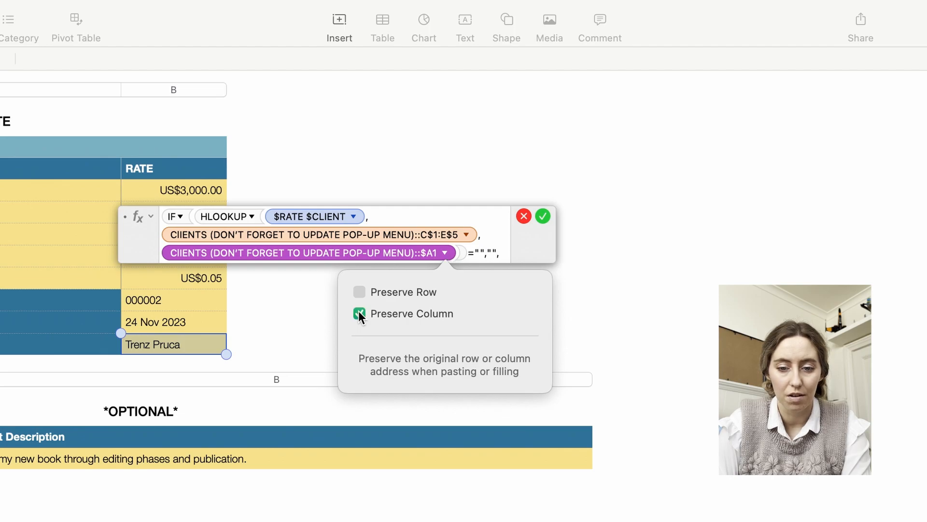
pyautogui.click(441, 253)
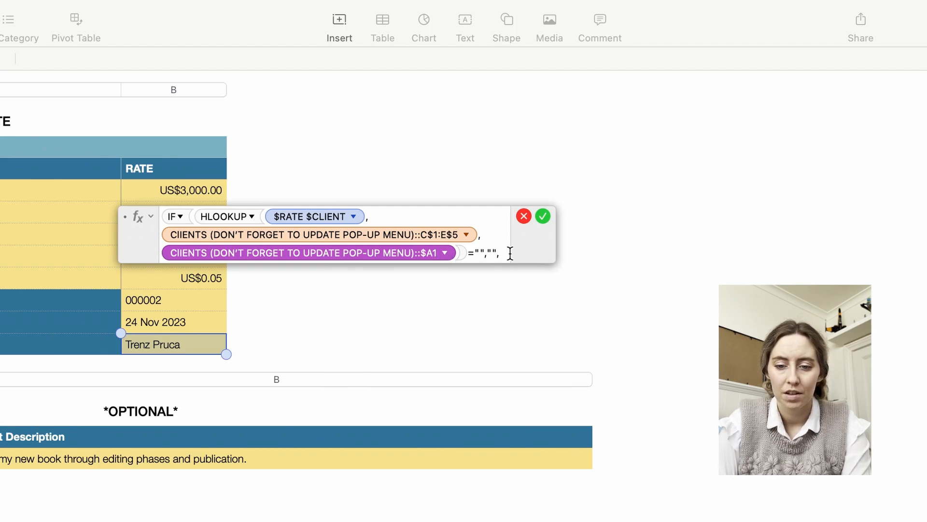
# - Copy the complete HLOOKUP expression into the IF's if-false argument, close the brackets and accept the formula
pyautogui.click(467, 248)
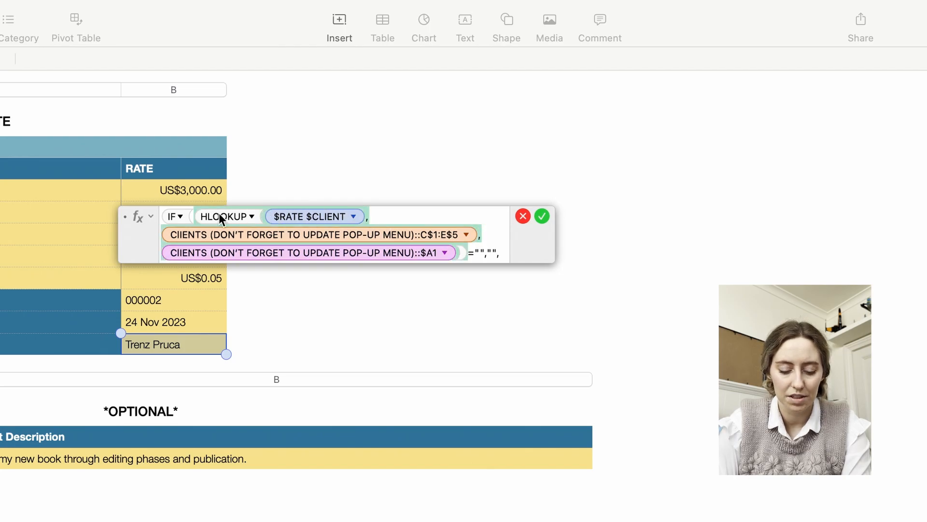
pyautogui.click(503, 257)
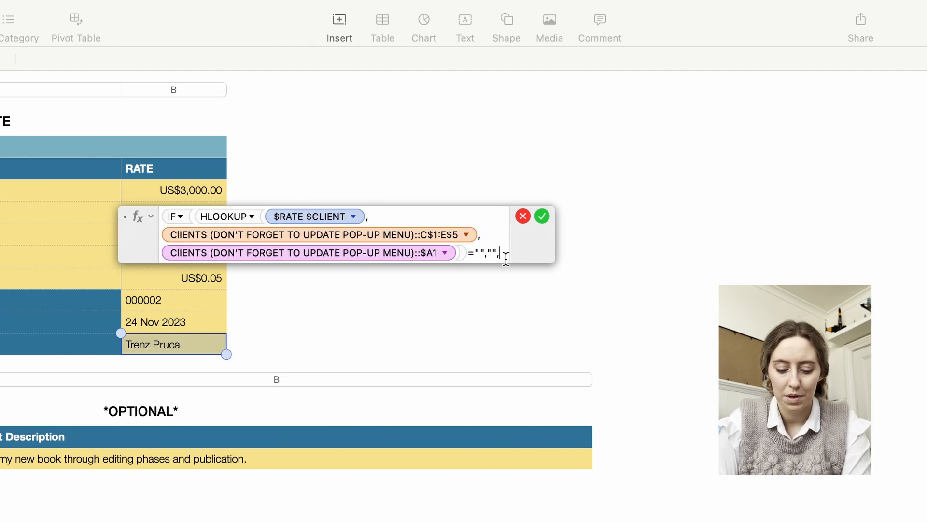
pyautogui.write('HLOOKUP($RATE $CLIENT,CIIENTS (DON’T FORGET TO UPDATE POP-UP MENU)::C$1:E$5,CIIENTS (DON’T FORGET TO UPDATE POP-UP MENU)::$A1)')
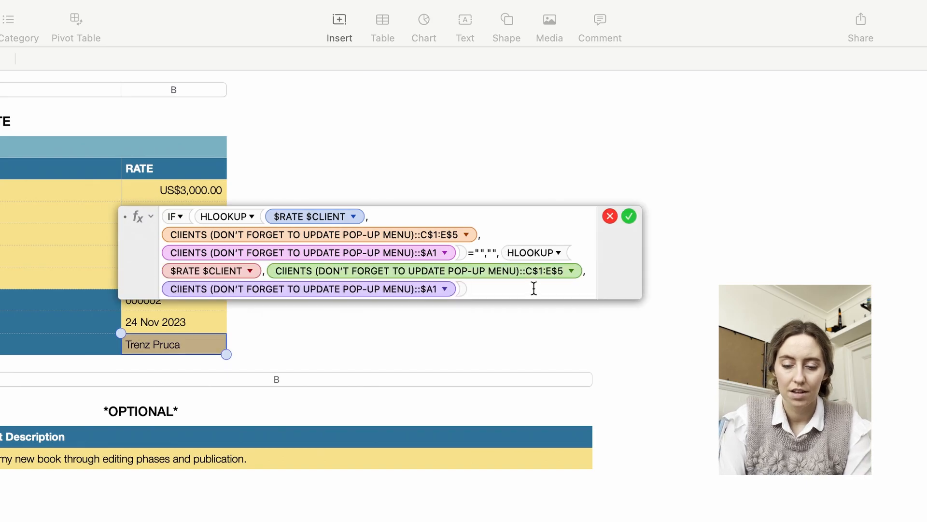
pyautogui.write(')')
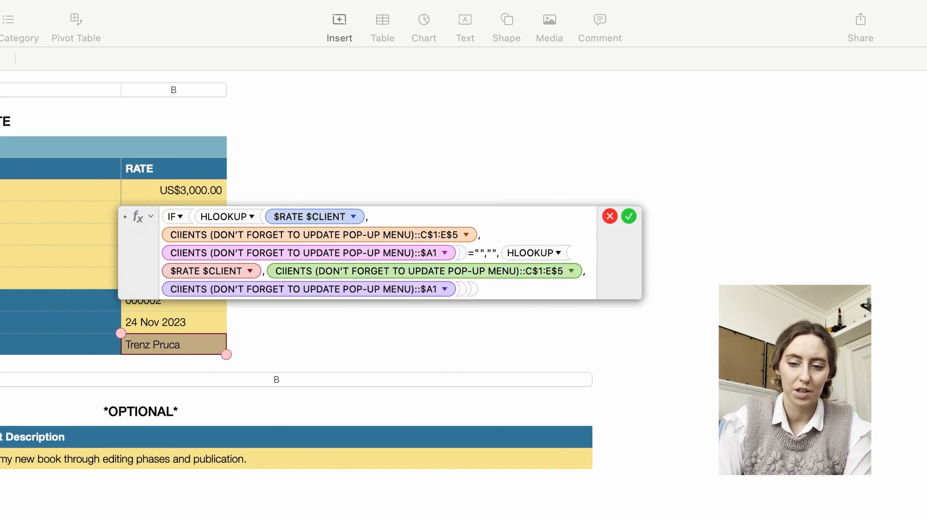
pyautogui.click(629, 216)
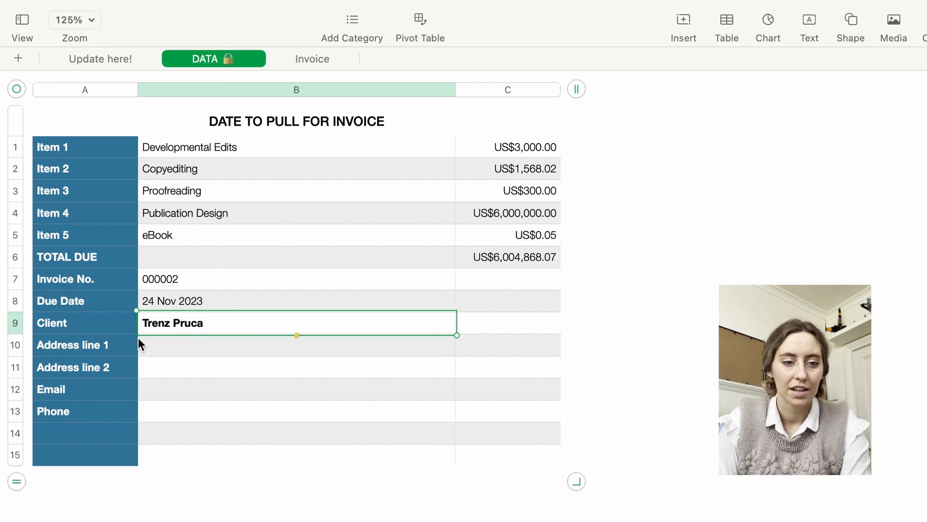
# - Remove the bold formatting from row 1 of the clients table on the "Update here!" sheet
pyautogui.click(107, 57)
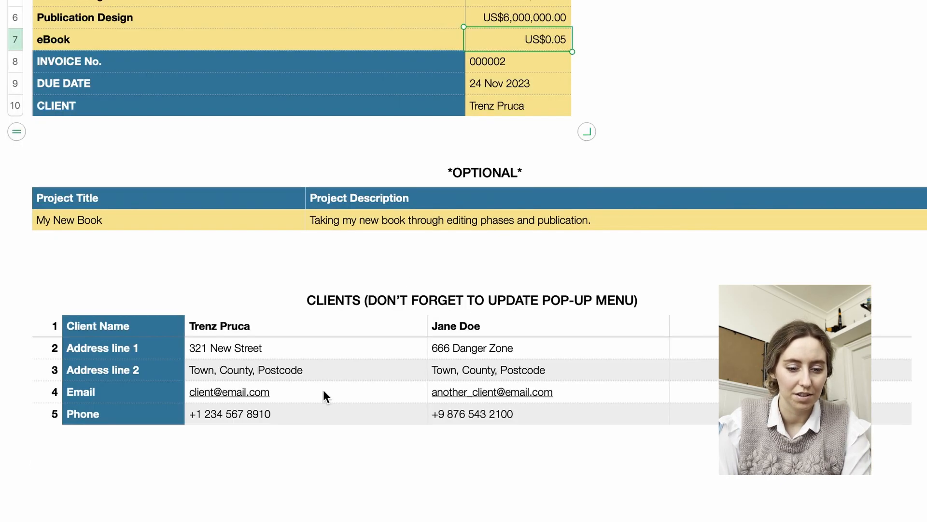
pyautogui.moveTo(379, 332); pyautogui.dragTo(898, 332)
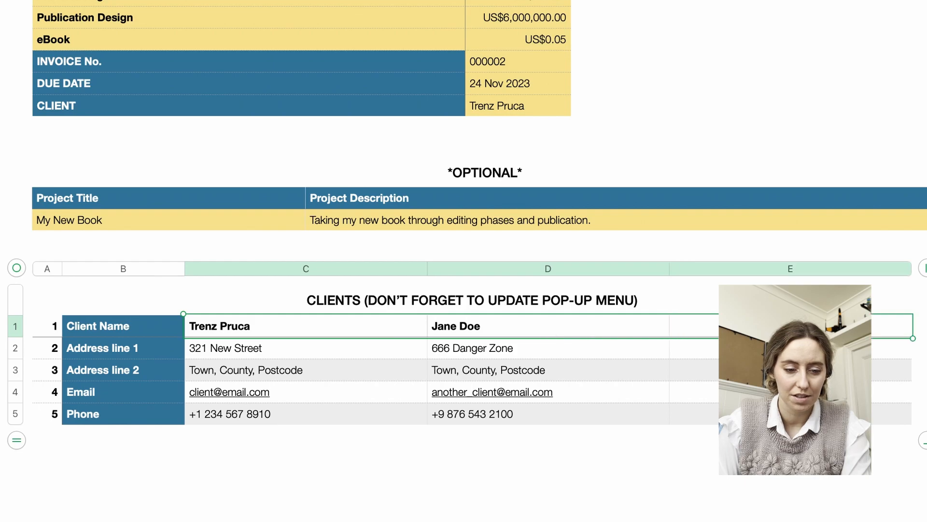
pyautogui.click(16, 328)
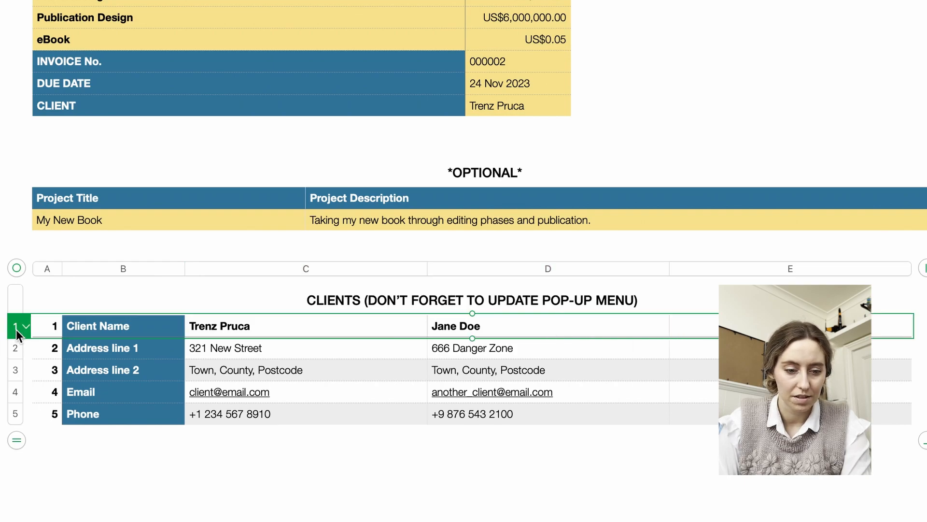
pyautogui.press('super+b')
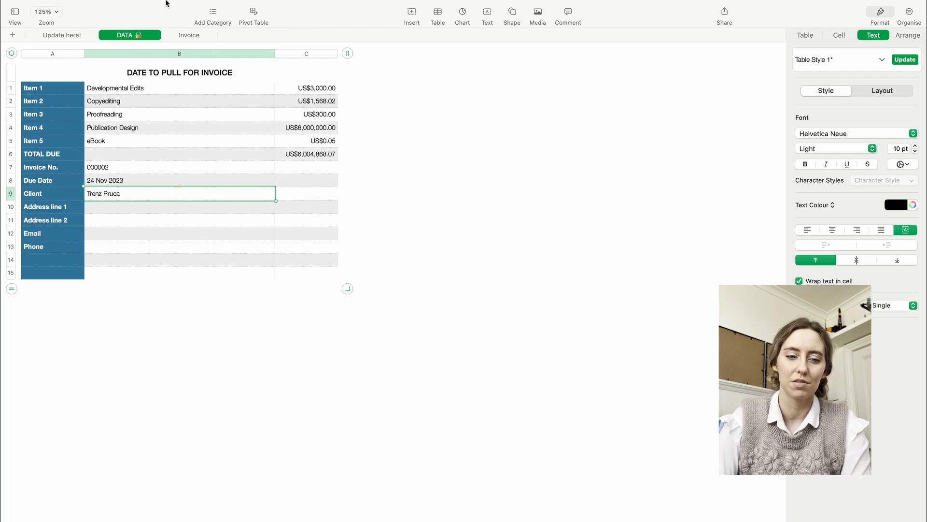
# - Autofill the client formula on the DATA sheet from B9 down to B13 for the address, email and phone rows
pyautogui.click(193, 35)
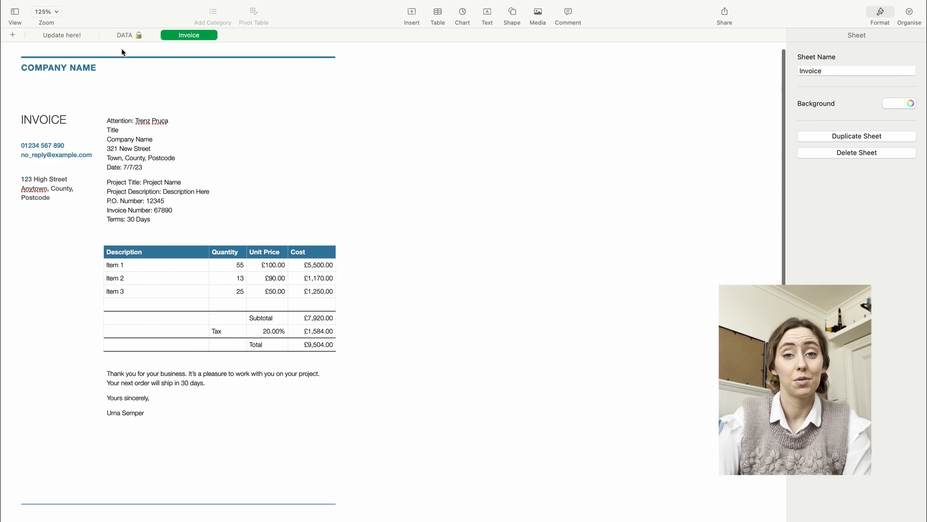
pyautogui.click(126, 36)
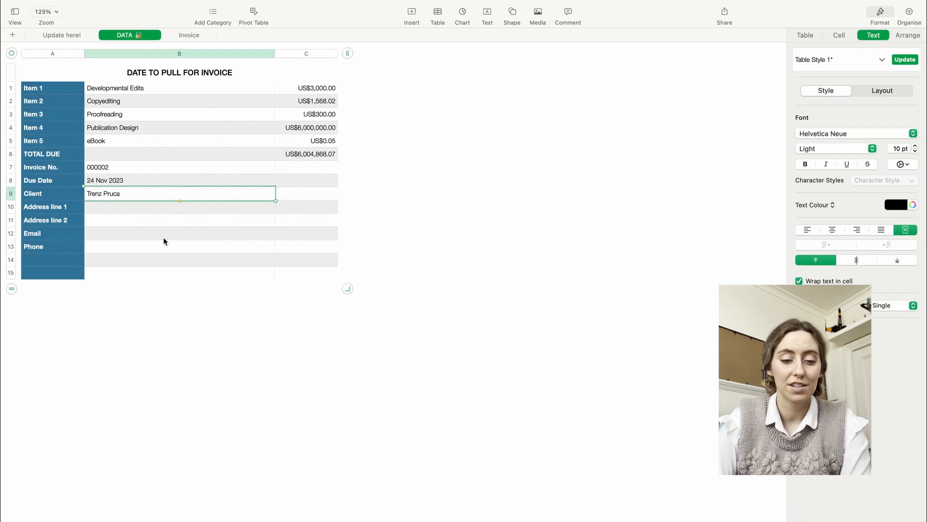
pyautogui.click(179, 202)
pyautogui.moveTo(179, 202); pyautogui.dragTo(180, 251)
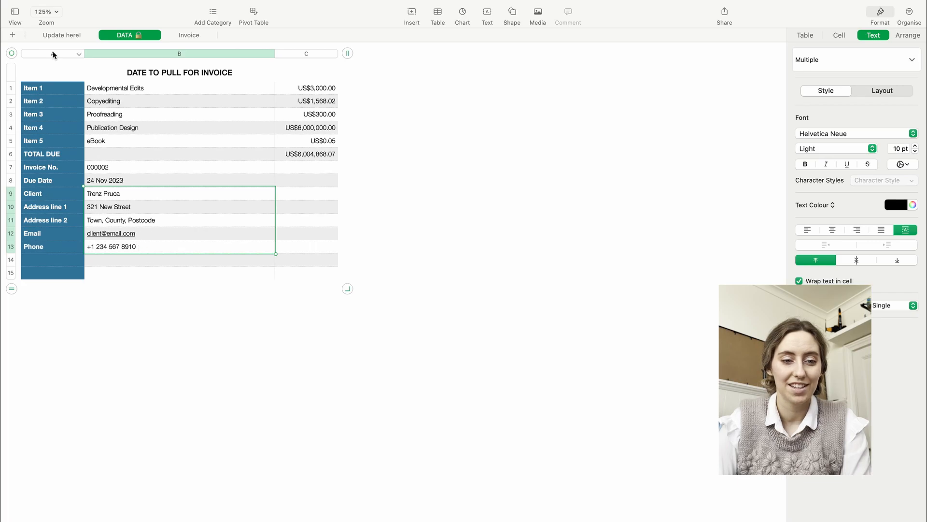
# - Choose the second client in the Invoice Update table's client pop-up and check the client details on the DATA sheet
pyautogui.click(64, 36)
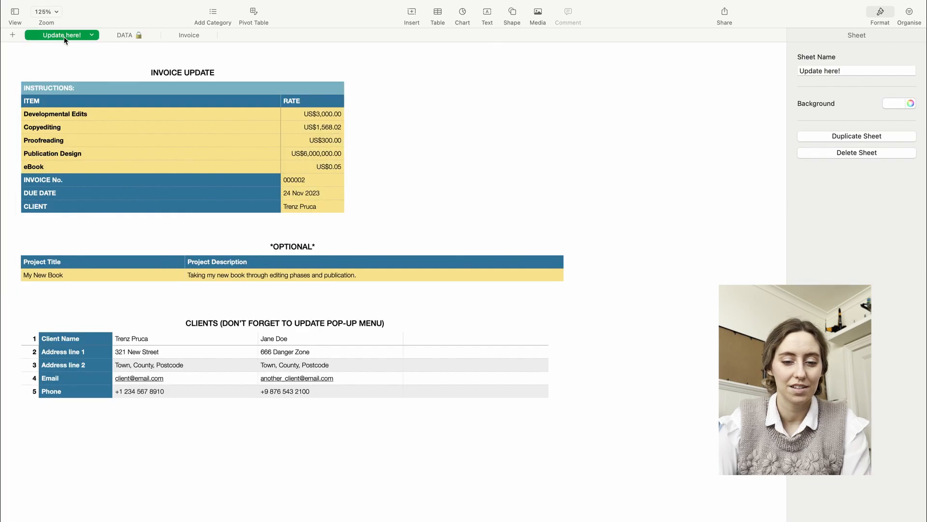
pyautogui.click(341, 205)
pyautogui.click(352, 206)
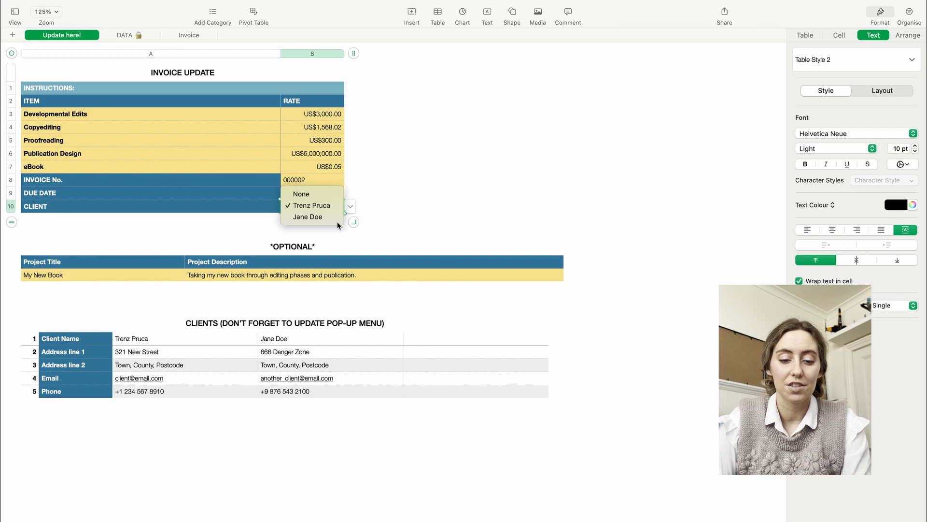
pyautogui.click(335, 220)
pyautogui.click(123, 36)
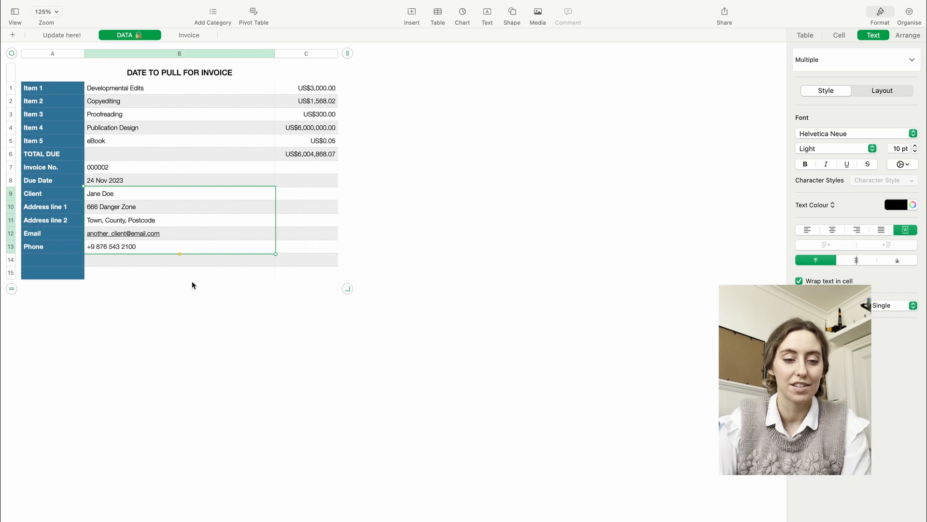
pyautogui.click(64, 34)
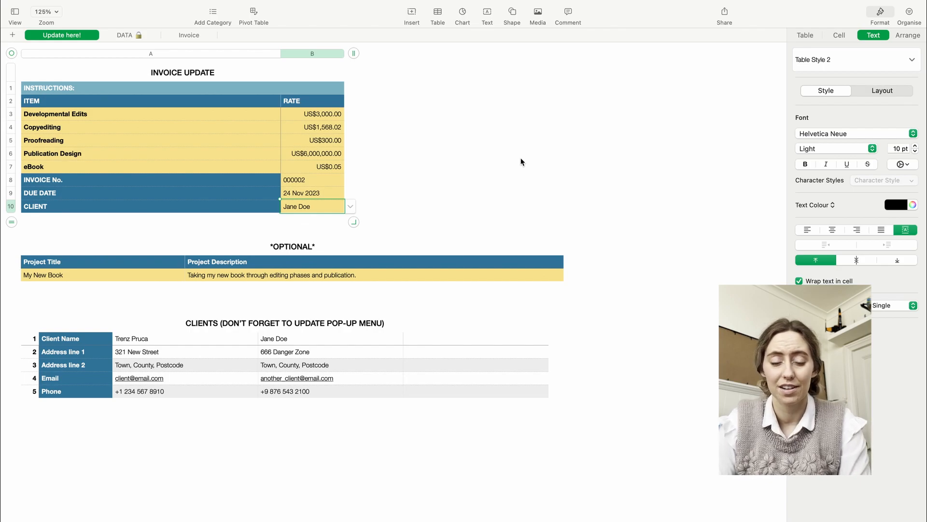
# - Start an IF formula in A14 of the DATA sheet that tests whether the *OPTIONAL* table's A2 is ≠""
pyautogui.click(128, 34)
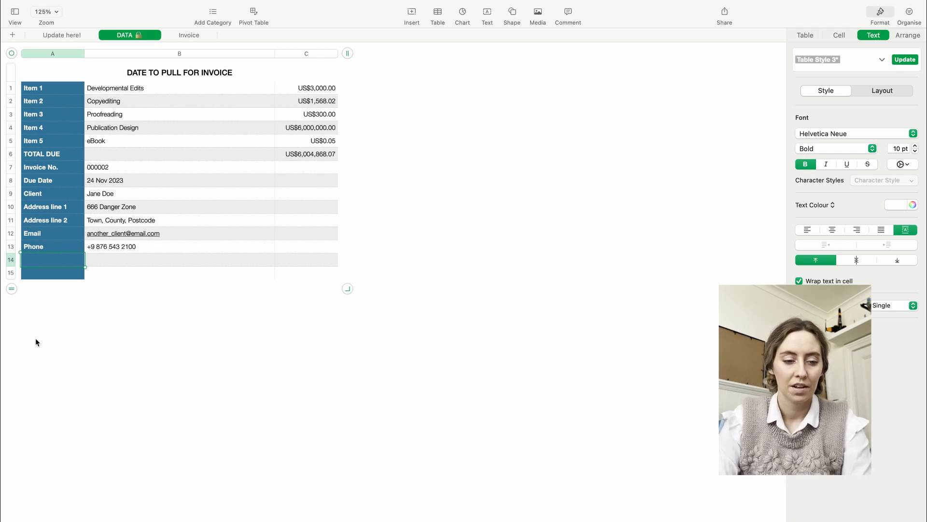
pyautogui.press('=')
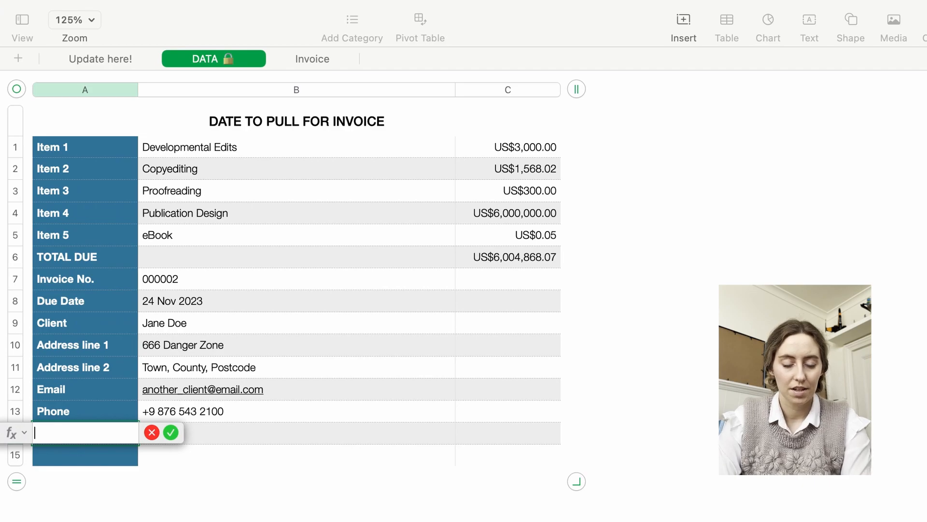
pyautogui.write('if(')
pyautogui.click(115, 63)
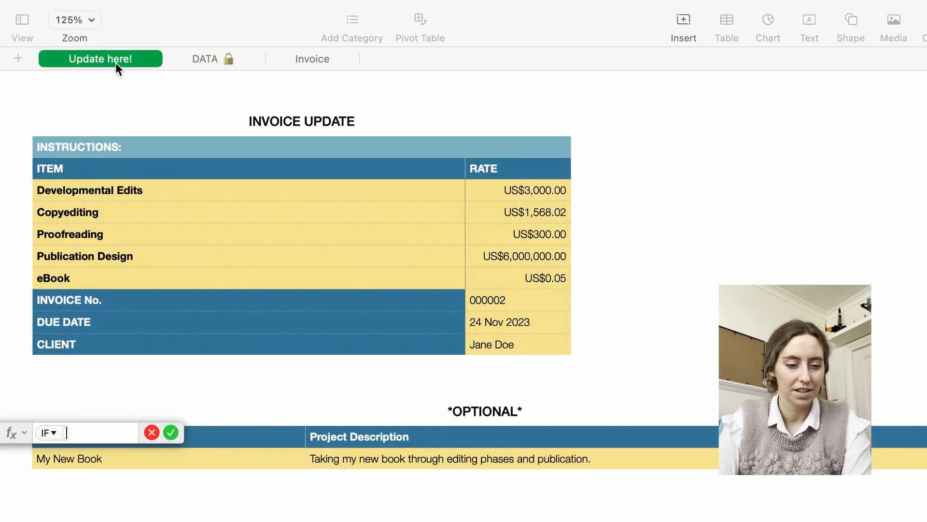
pyautogui.moveTo(7, 432); pyautogui.dragTo(672, 233)
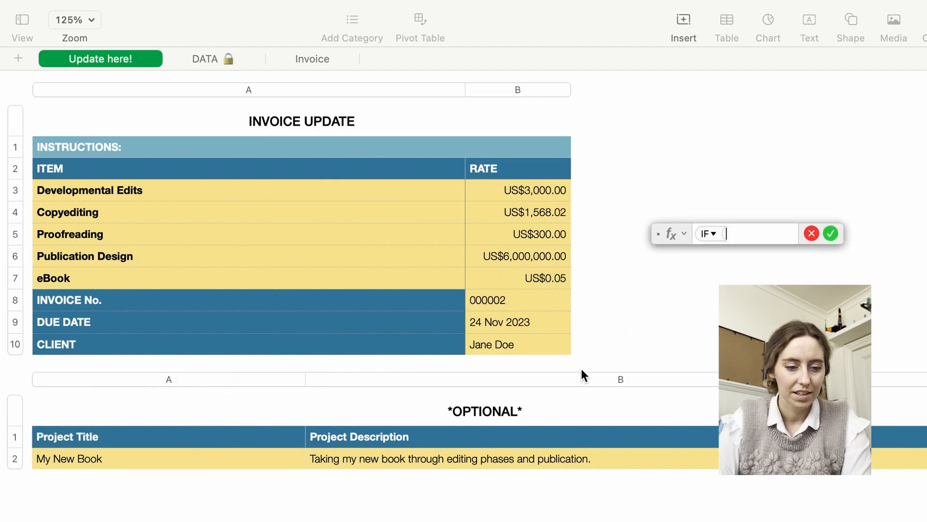
pyautogui.click(105, 460)
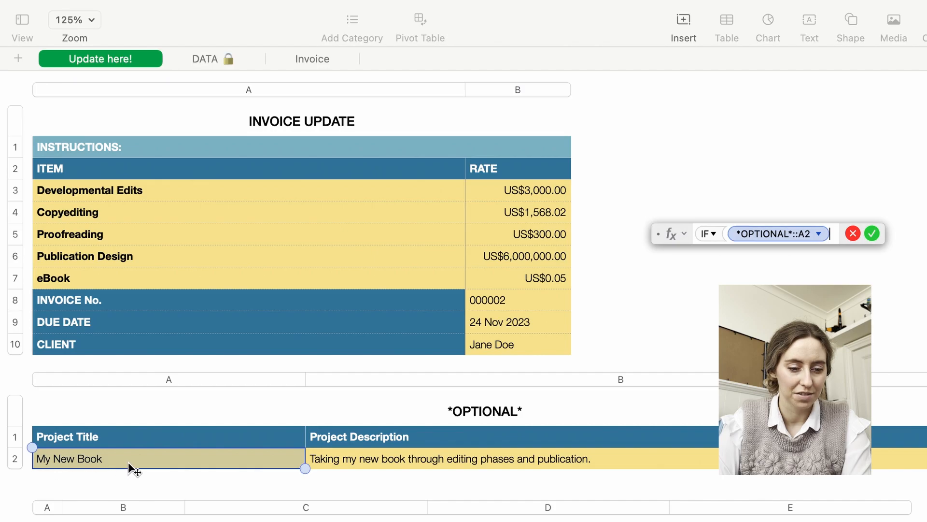
pyautogui.write('≠""')
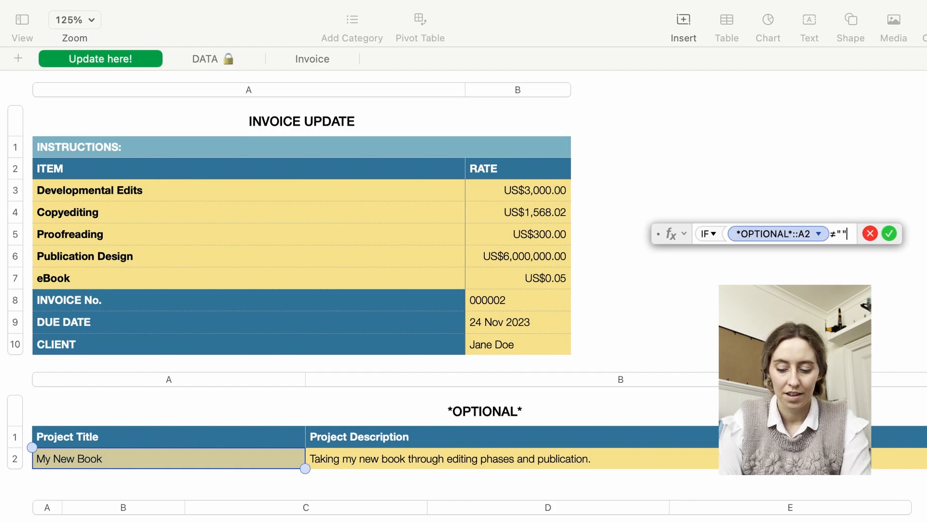
pyautogui.write(',')
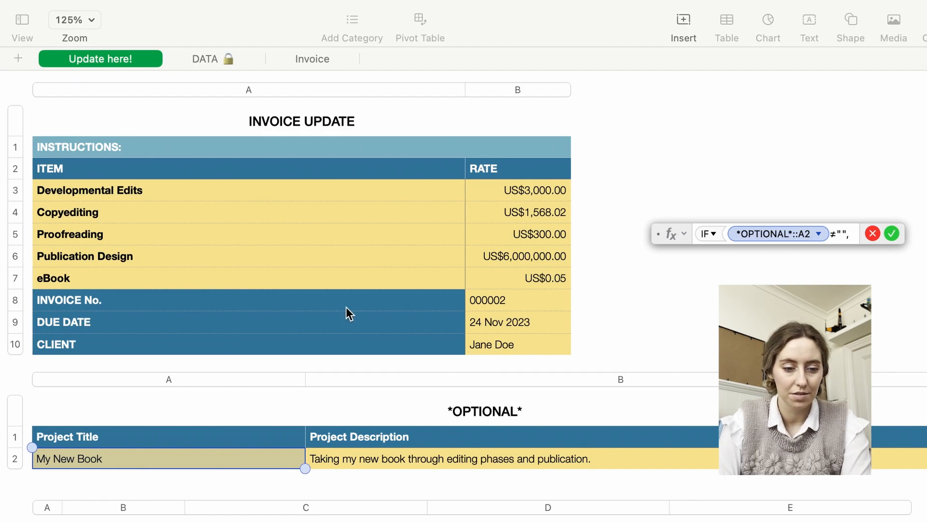
# - Complete the A14 formula with the Project Title header followed by &":" as the if-true result and "" as the if-false result
pyautogui.click(161, 439)
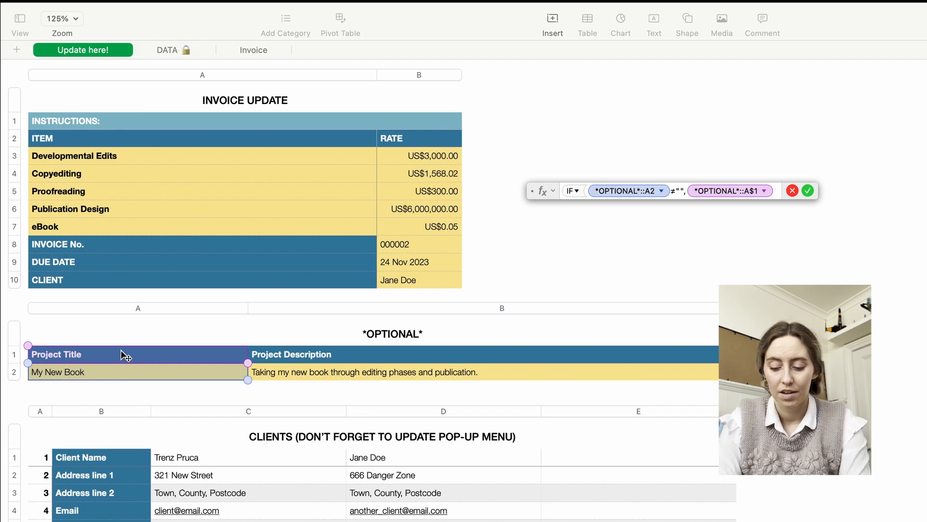
pyautogui.write('&":"')
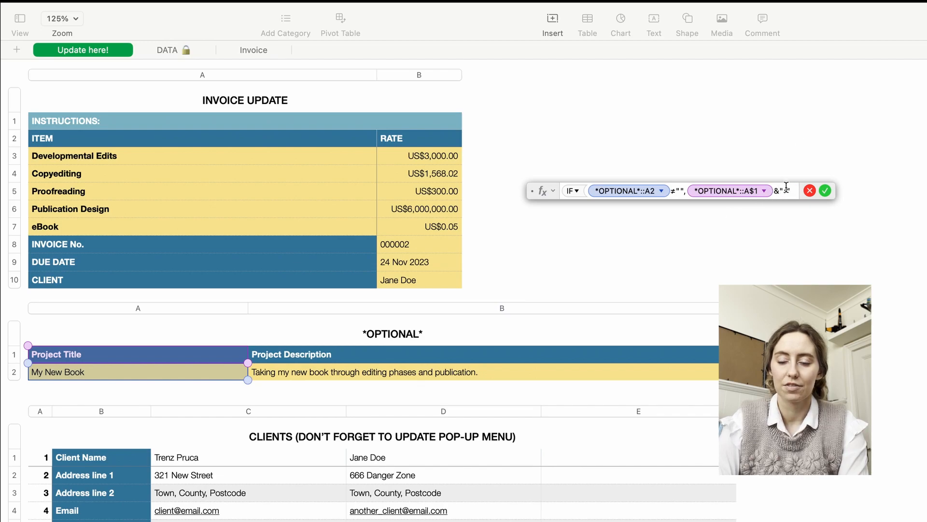
pyautogui.write(',')
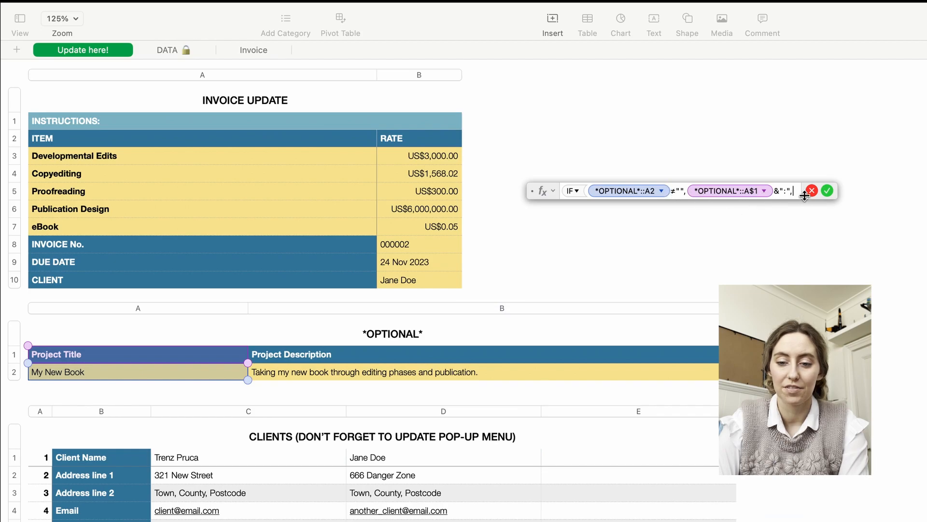
pyautogui.write('""')
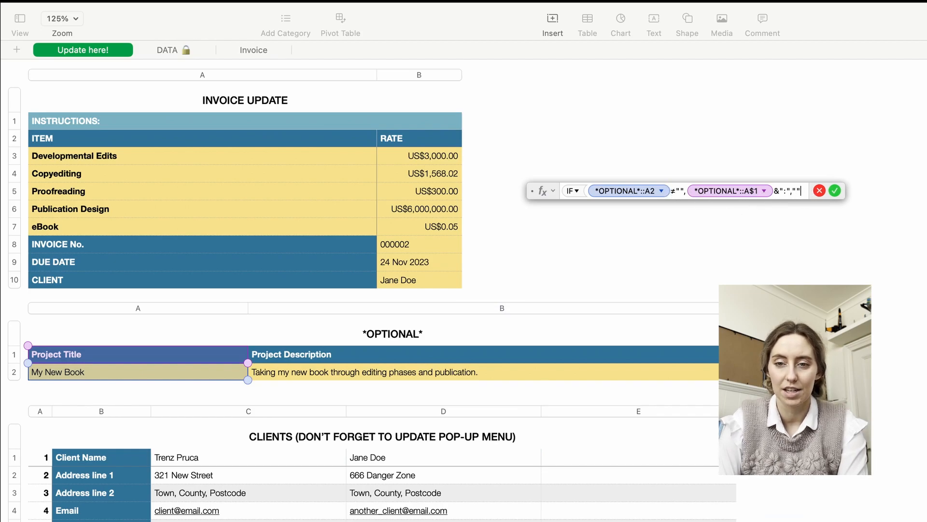
pyautogui.write(')')
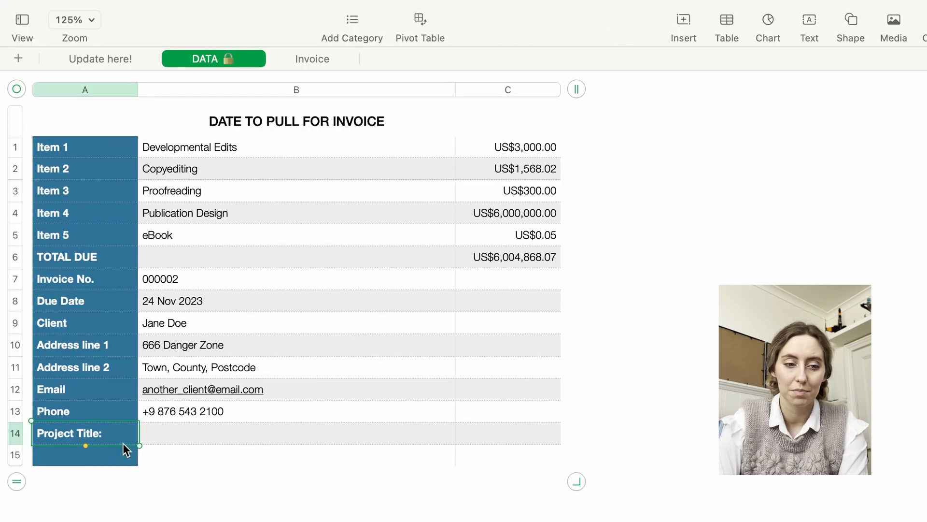
# - Test the A14 label by clearing the project title on "Update here!", checking the DATA sheet and undoing the deletion
pyautogui.click(108, 59)
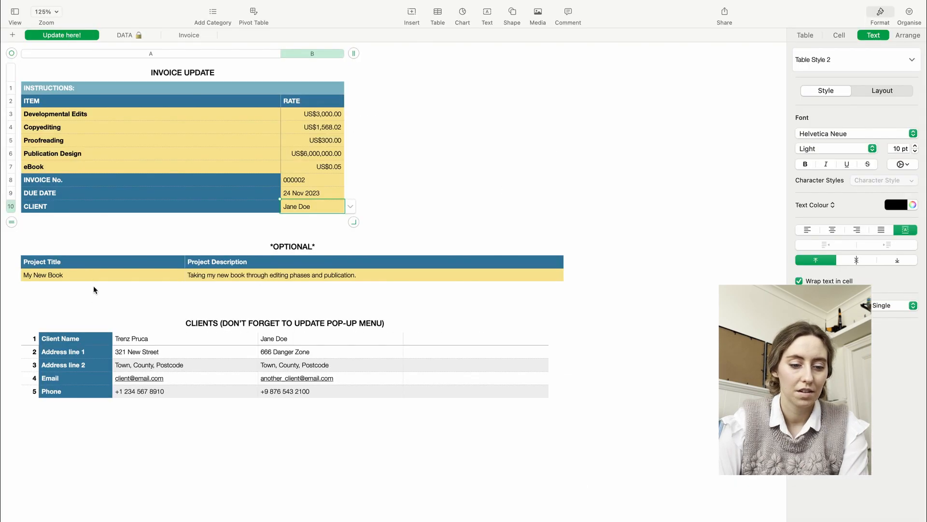
pyautogui.click(94, 270)
pyautogui.click(117, 37)
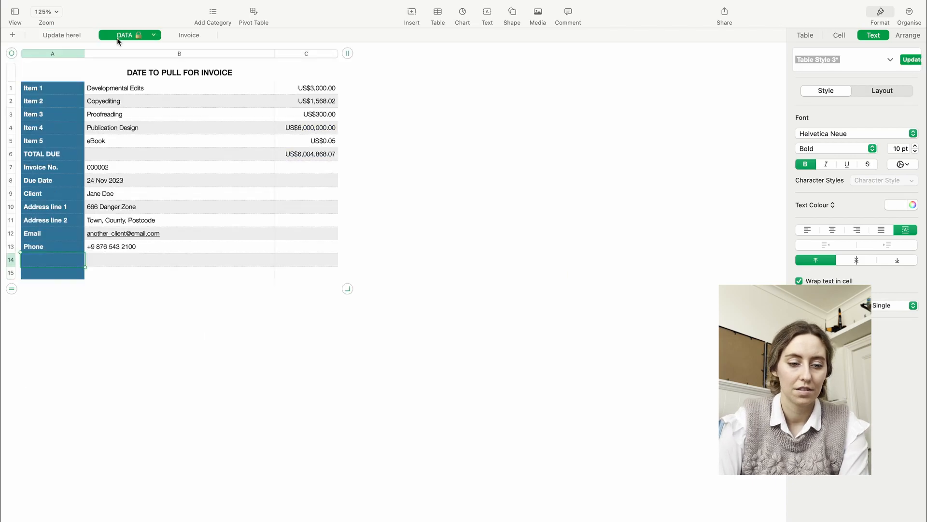
pyautogui.click(63, 34)
pyautogui.press('super+z')
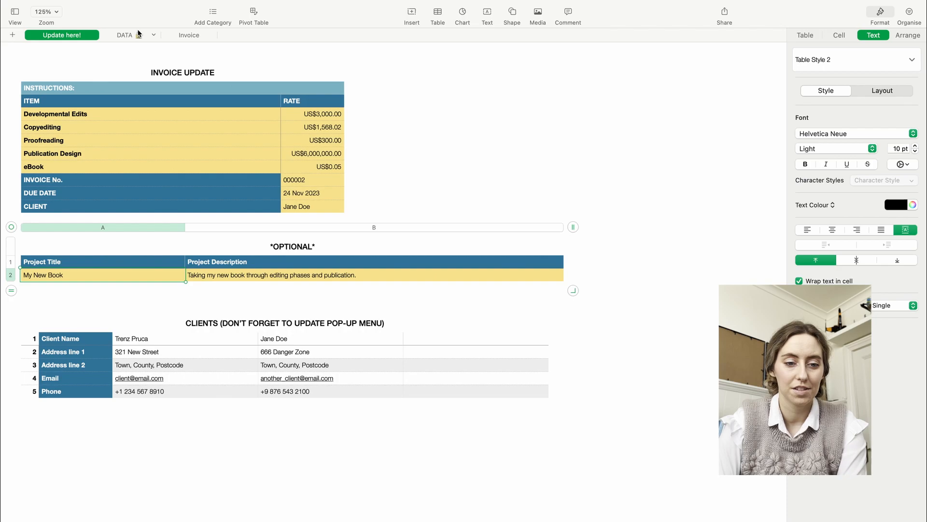
pyautogui.click(138, 34)
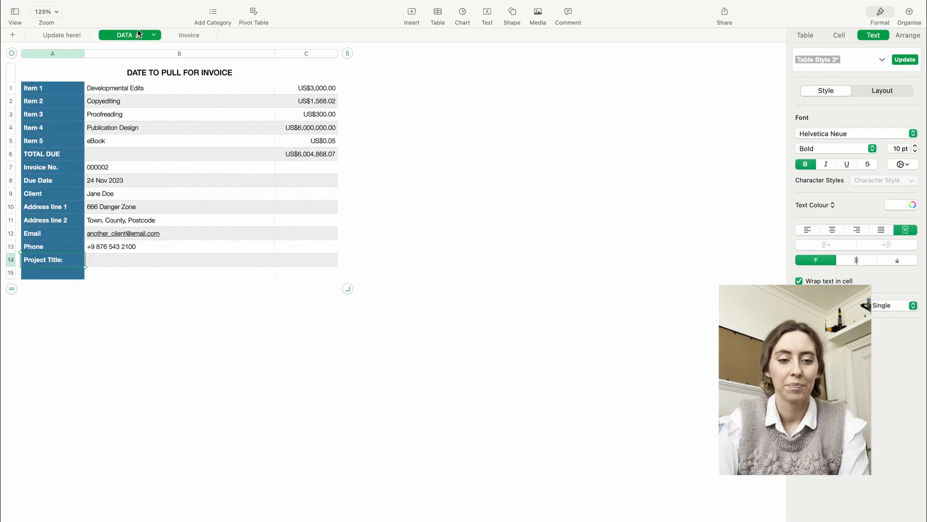
# - Compare the project title and description lines on the Invoice sheet with the label on the DATA sheet
pyautogui.click(182, 36)
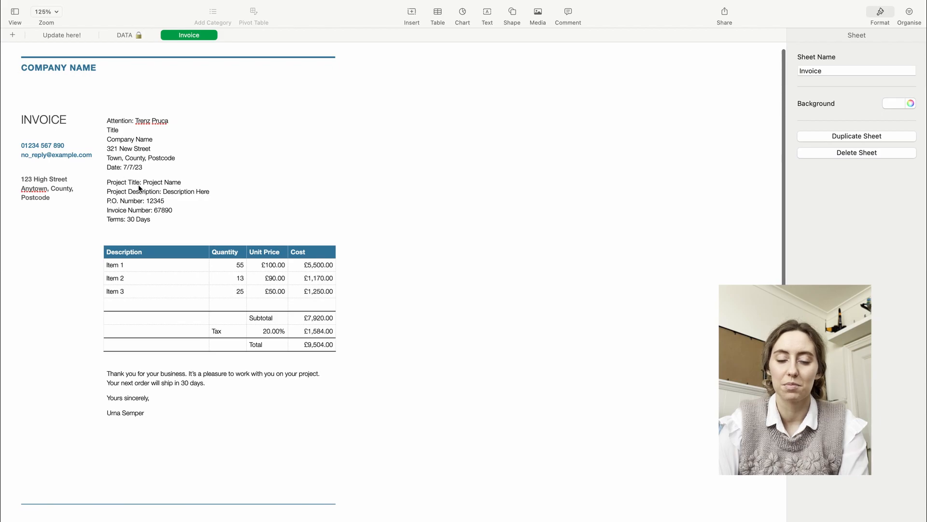
pyautogui.click(125, 36)
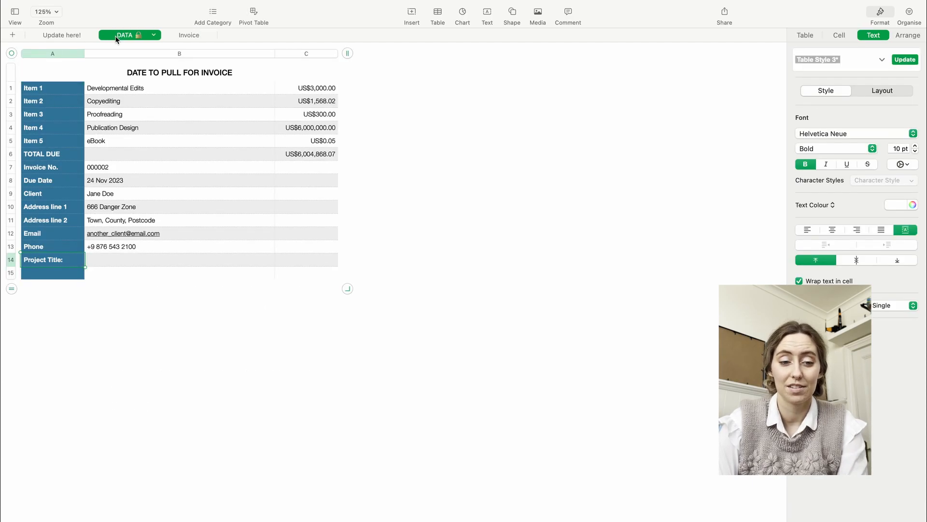
pyautogui.click(190, 35)
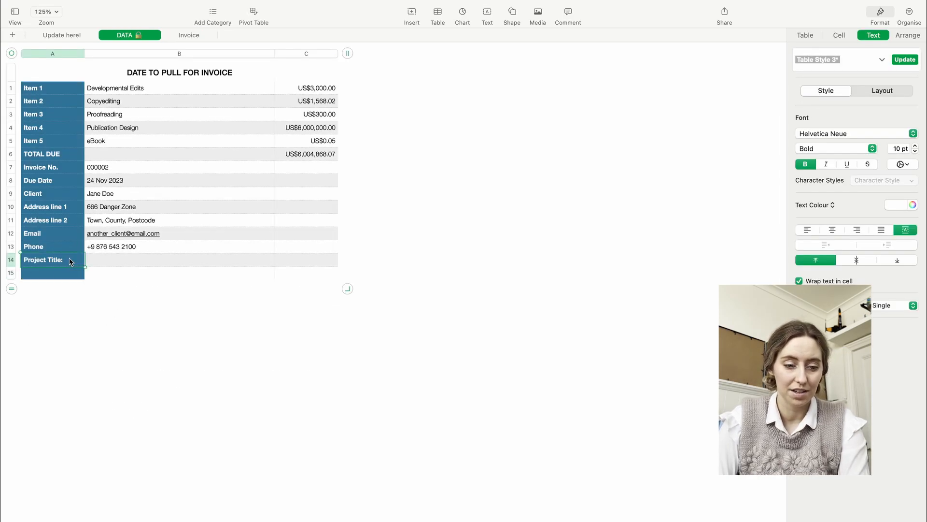
# - Reuse the A14 label formula in A15, repointing its references to the *OPTIONAL* table's B2 entry and Project Description header
pyautogui.click(55, 274)
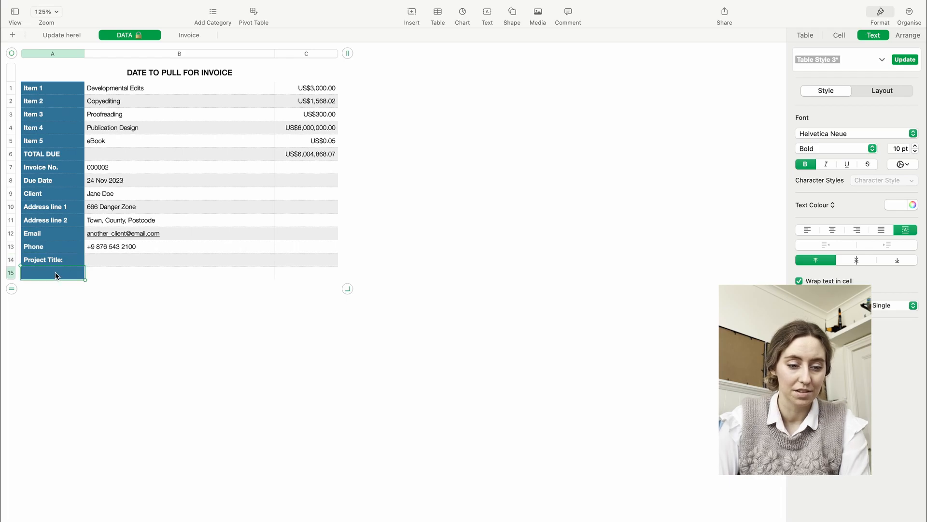
pyautogui.doubleClick(55, 274)
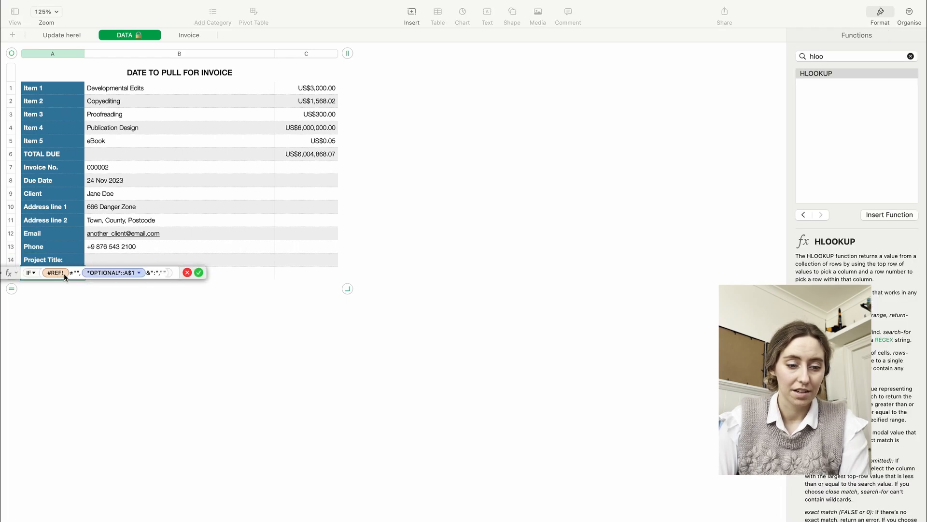
pyautogui.click(68, 35)
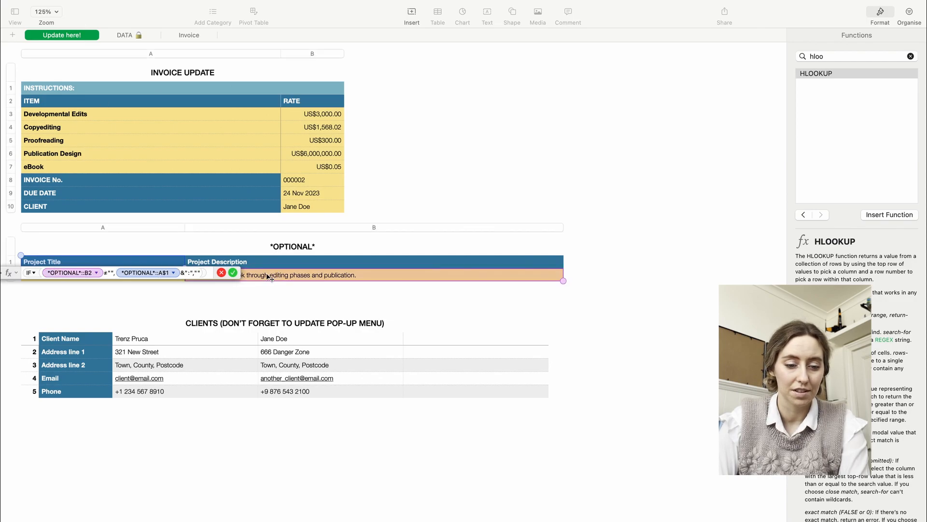
pyautogui.click(160, 275)
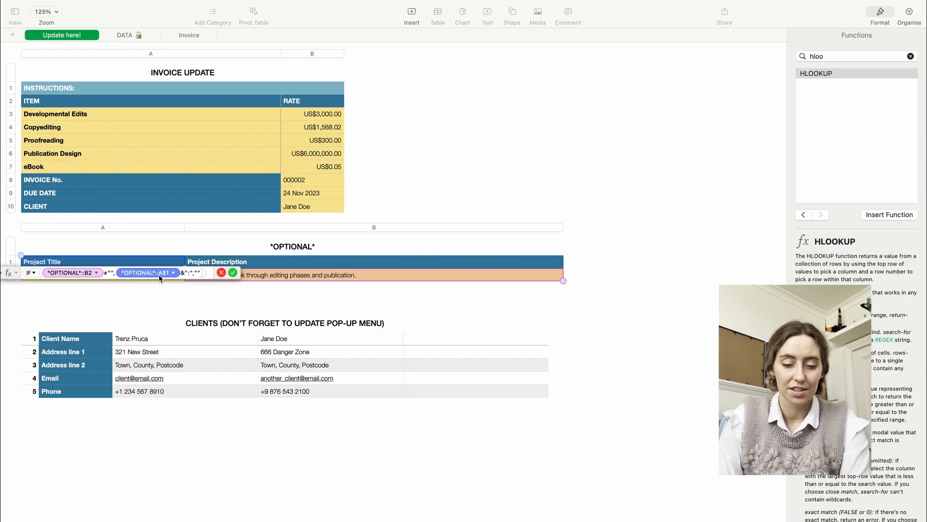
pyautogui.click(256, 264)
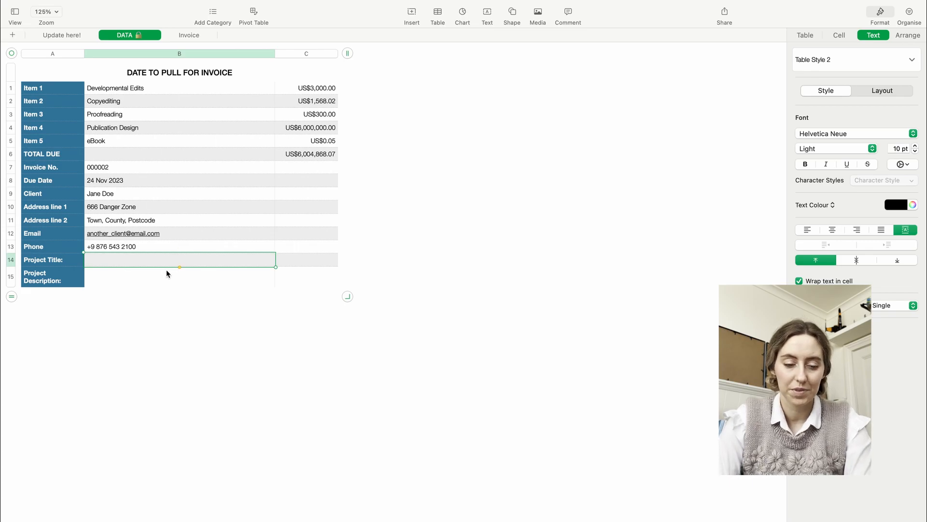
# - Enter an IF formula in B14 that returns the *OPTIONAL* table's A2 when $A14≠"" and "" otherwise
pyautogui.write('=IF')
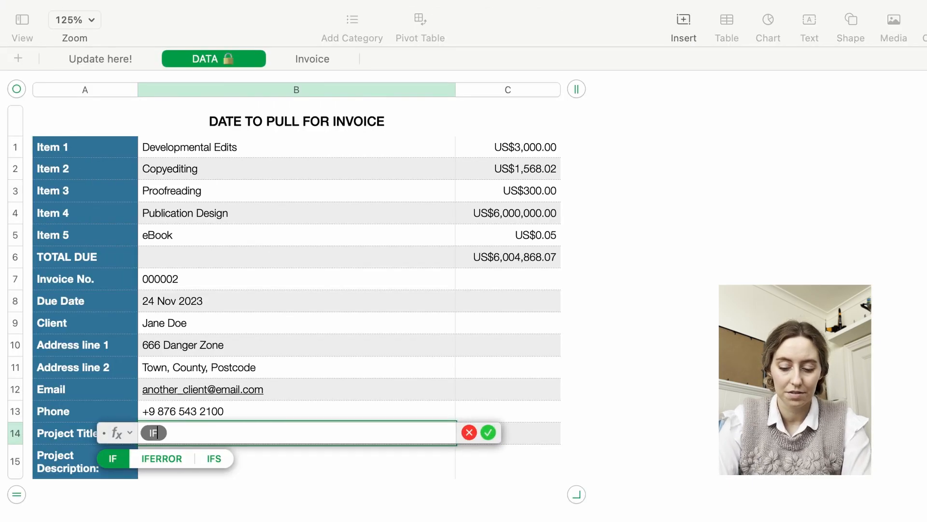
pyautogui.press('Return')
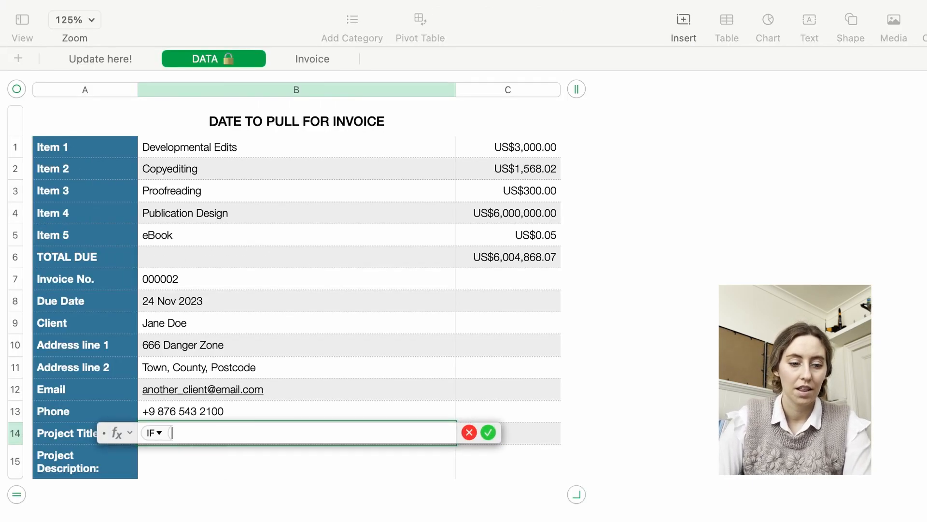
pyautogui.click(53, 438)
pyautogui.write('≠""')
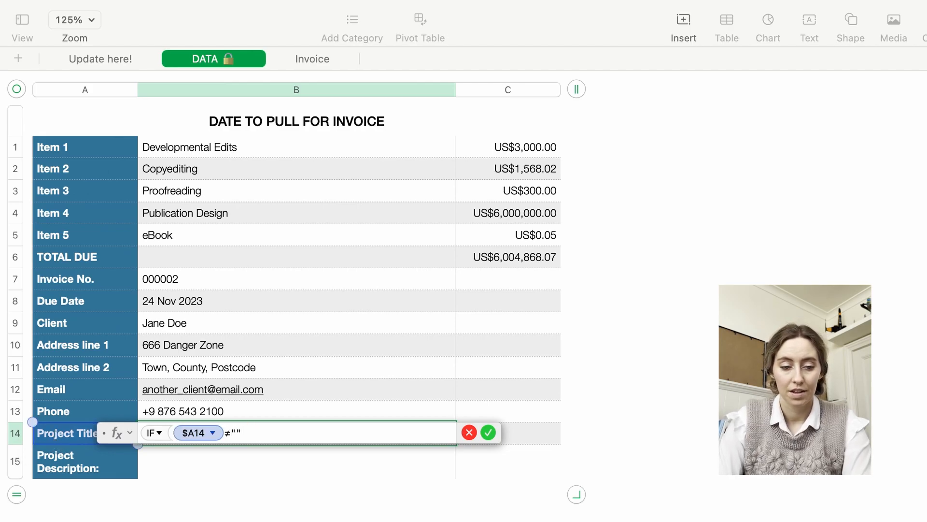
pyautogui.write(',')
pyautogui.click(117, 59)
pyautogui.click(172, 458)
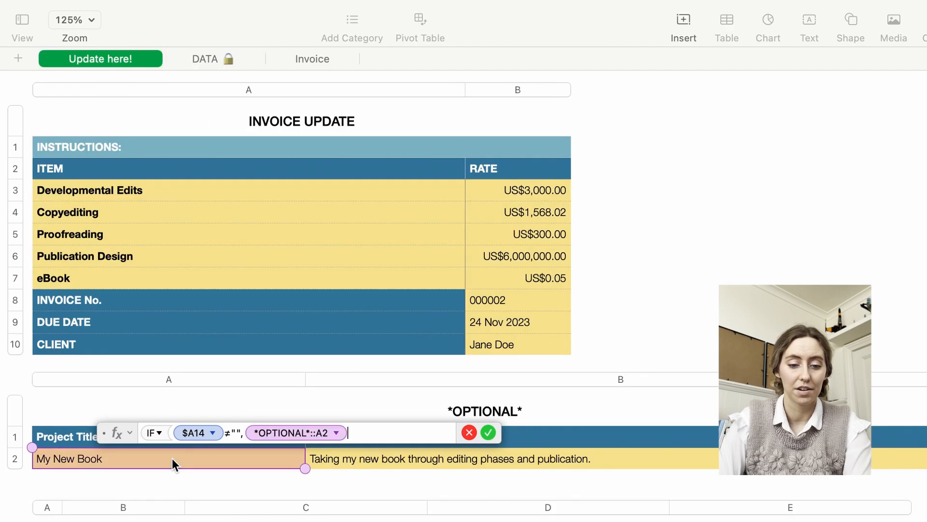
pyautogui.write(',""')
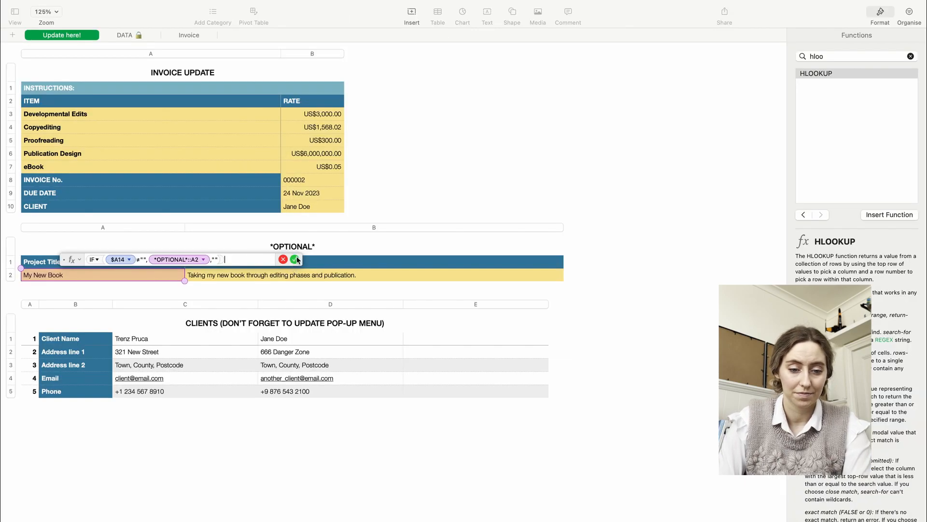
pyautogui.click(295, 259)
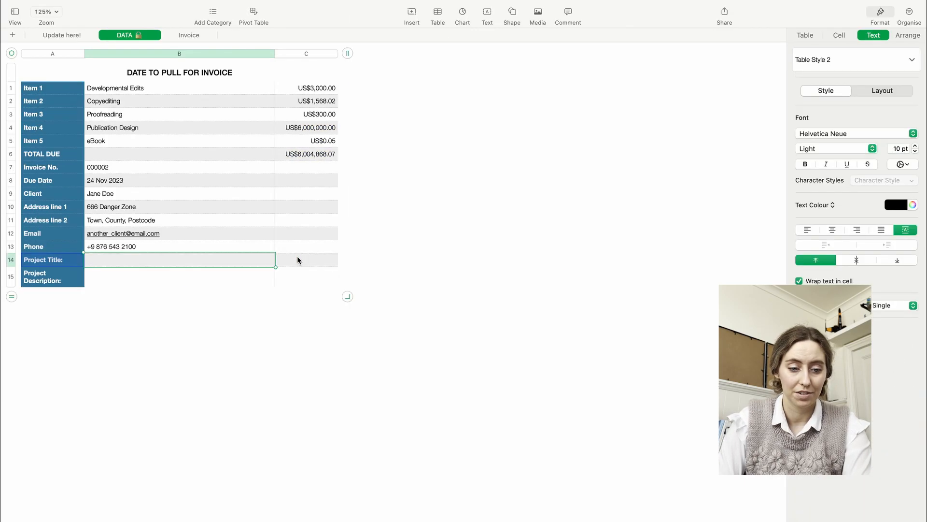
# - Compare B14 with the source project title, and clear that title on "Update here!" to test row 14 of the DATA sheet
pyautogui.click(65, 34)
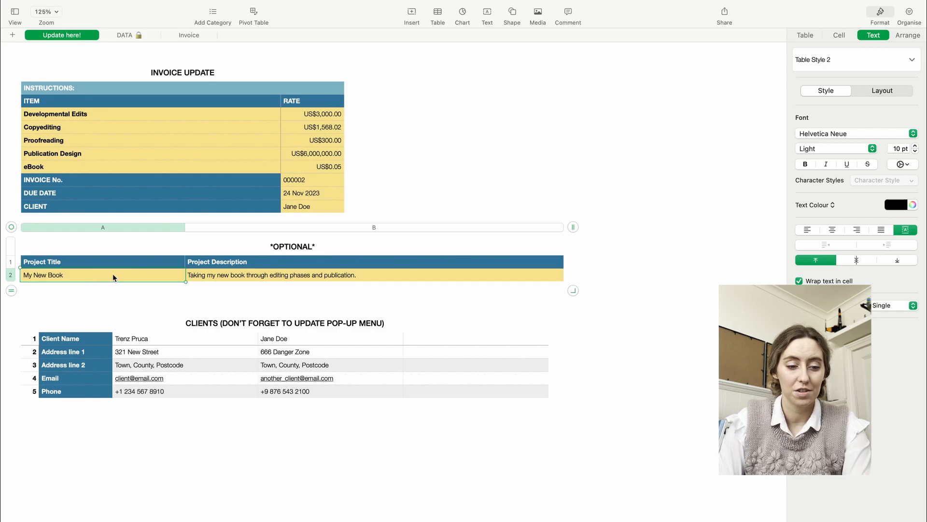
pyautogui.click(125, 35)
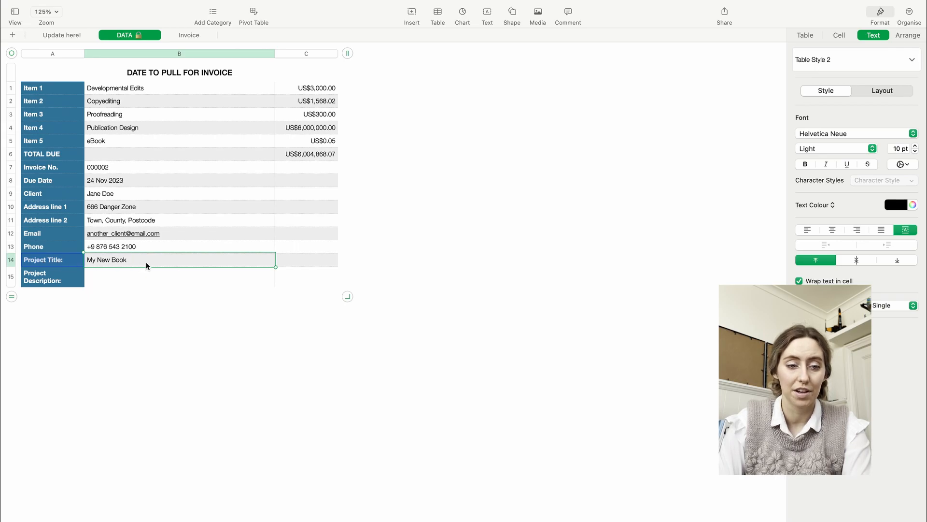
pyautogui.click(75, 34)
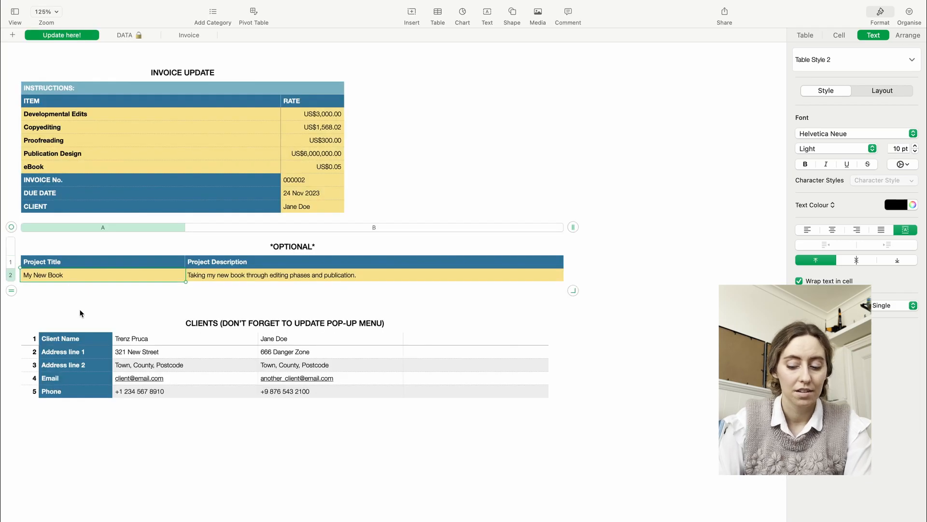
pyautogui.press('BackSpace')
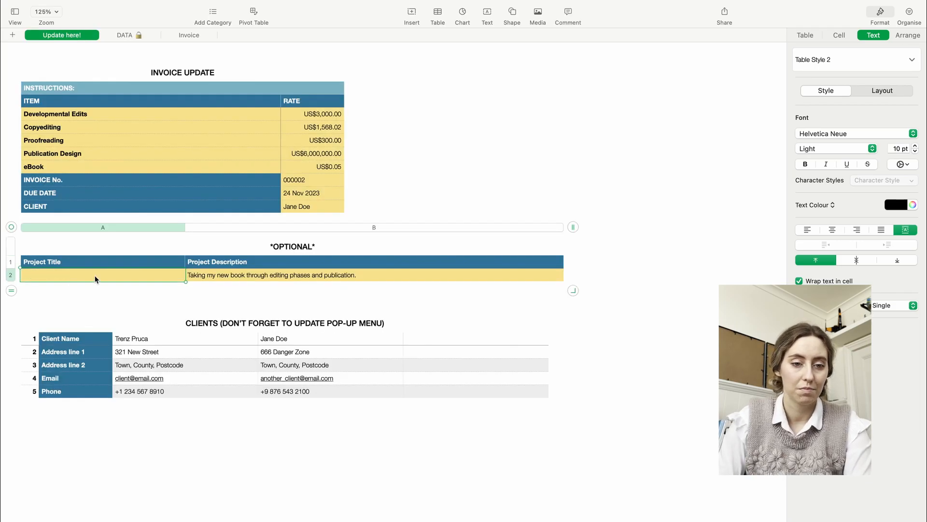
pyautogui.click(143, 39)
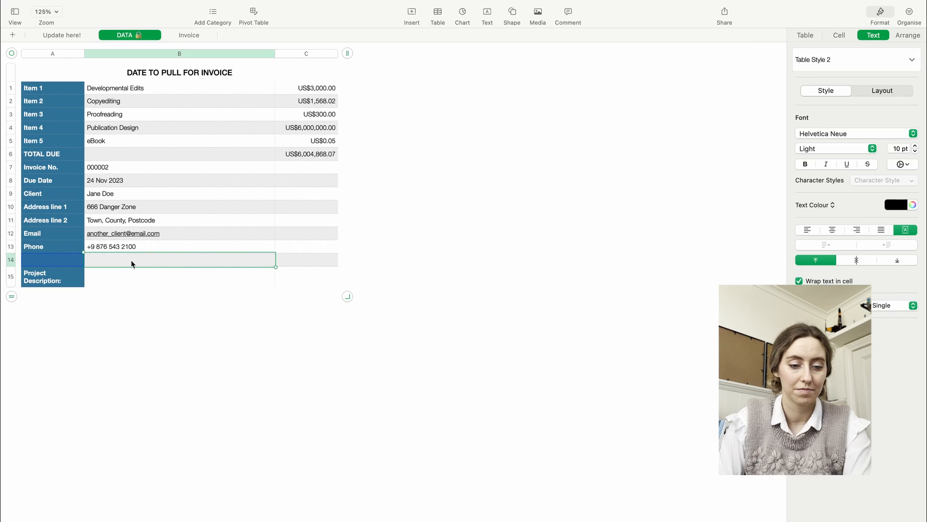
# - Undo the deletion of the project title on the "Update here!" sheet and recheck row 14 of the DATA sheet
pyautogui.click(77, 35)
pyautogui.press('super+z')
pyautogui.click(138, 36)
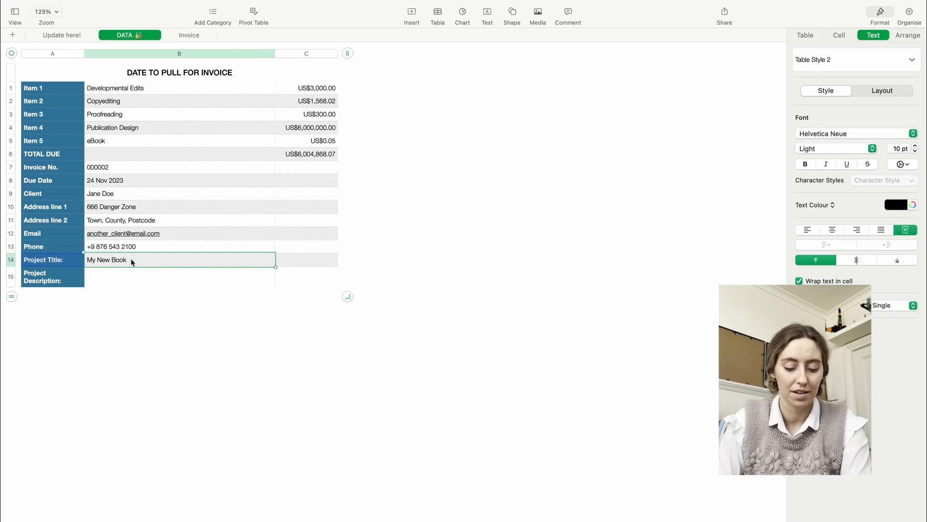
# - Complete the IF formula in B15 of the DATA sheet by replacing its broken reference with B2 of the *OPTIONAL* table
pyautogui.click(201, 279)
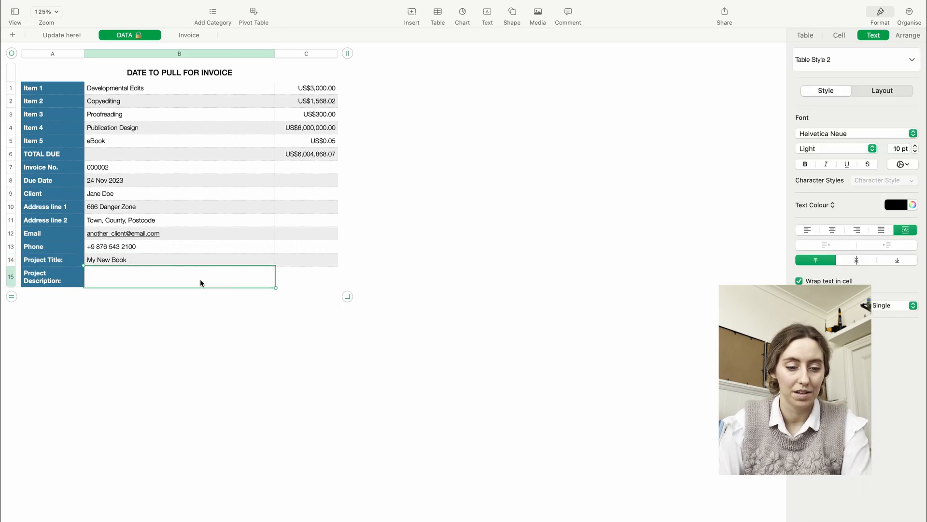
pyautogui.doubleClick(183, 276)
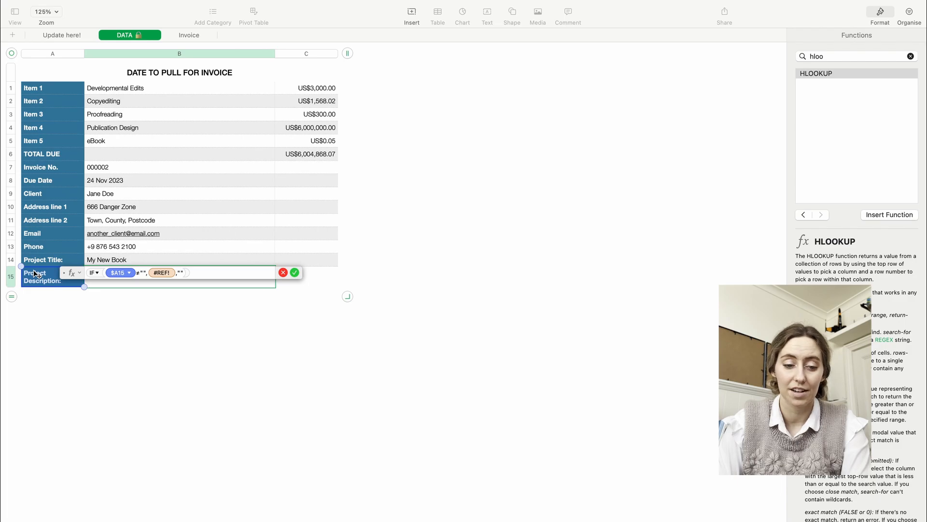
pyautogui.click(162, 272)
pyautogui.click(66, 36)
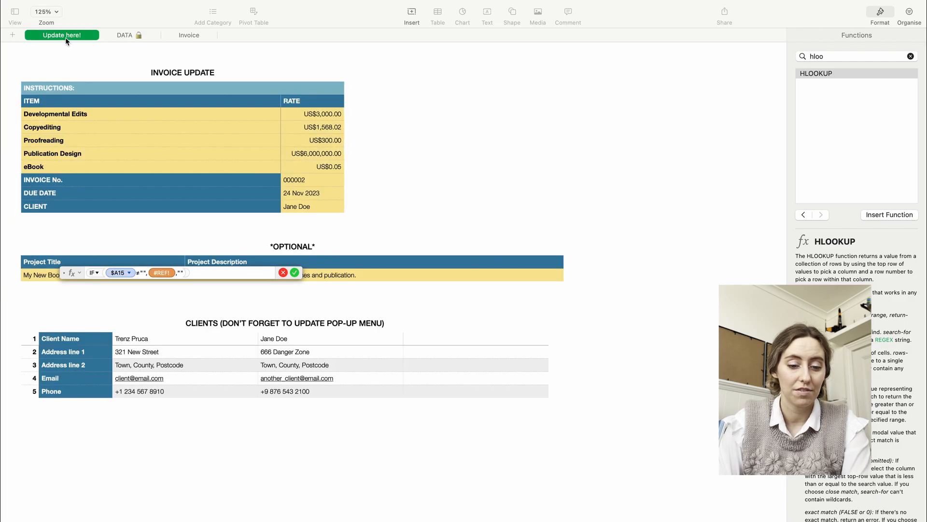
pyautogui.click(375, 273)
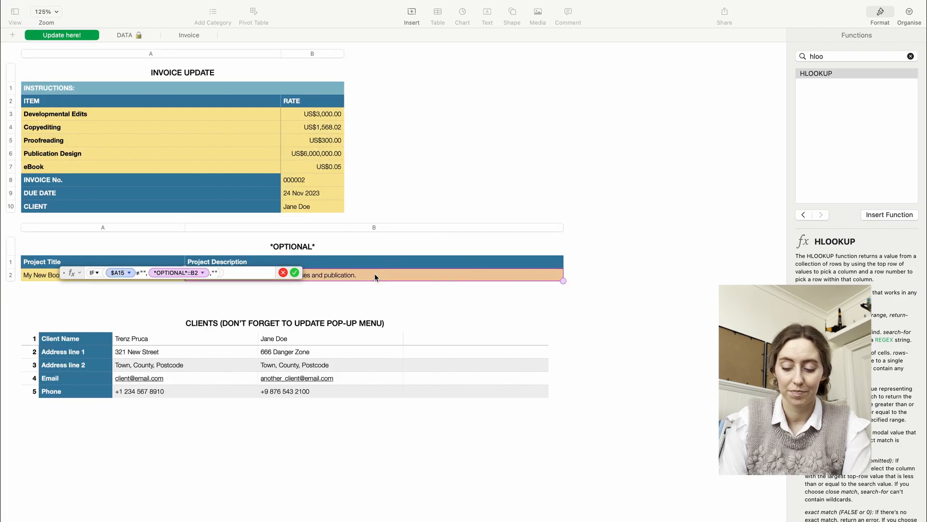
pyautogui.press('Return')
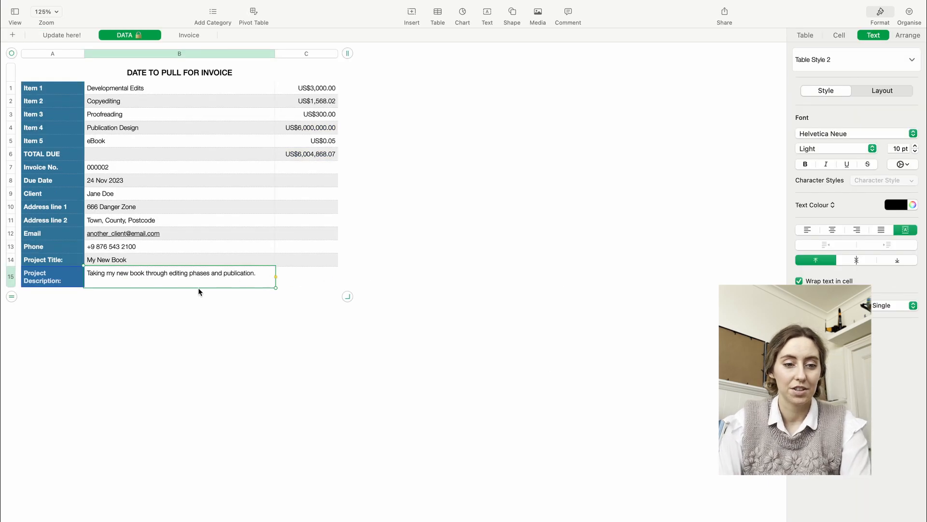
# - Clear the project description on "Update here!" to test row 15 of the DATA sheet, and undo the deletion
pyautogui.click(62, 35)
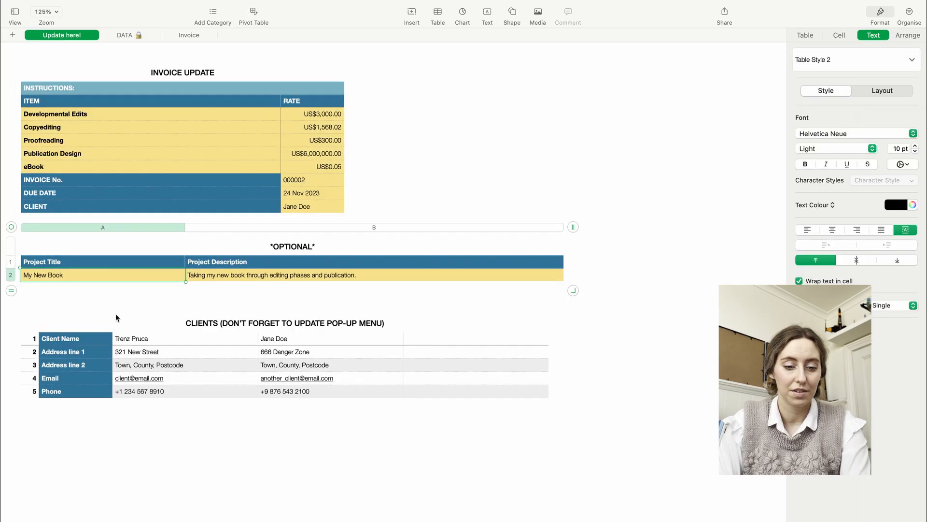
pyautogui.click(220, 278)
pyautogui.press('BackSpace')
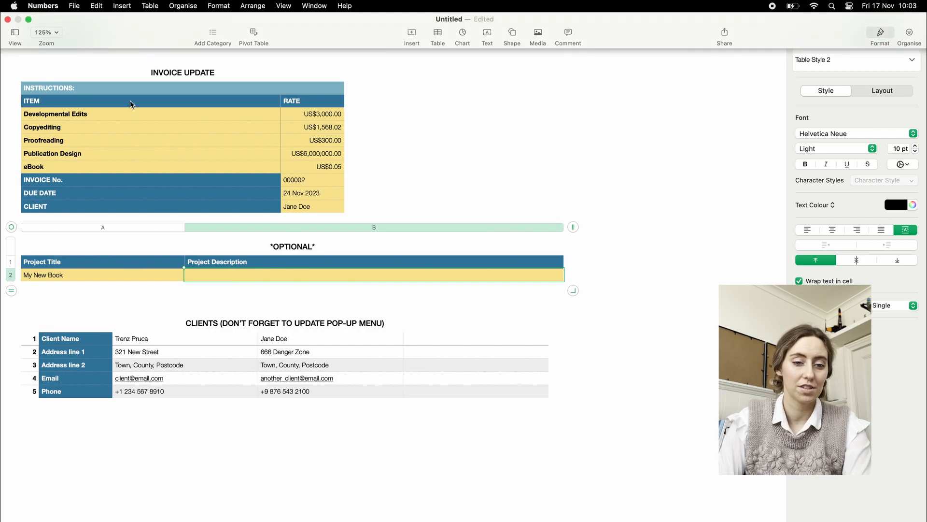
pyautogui.click(129, 38)
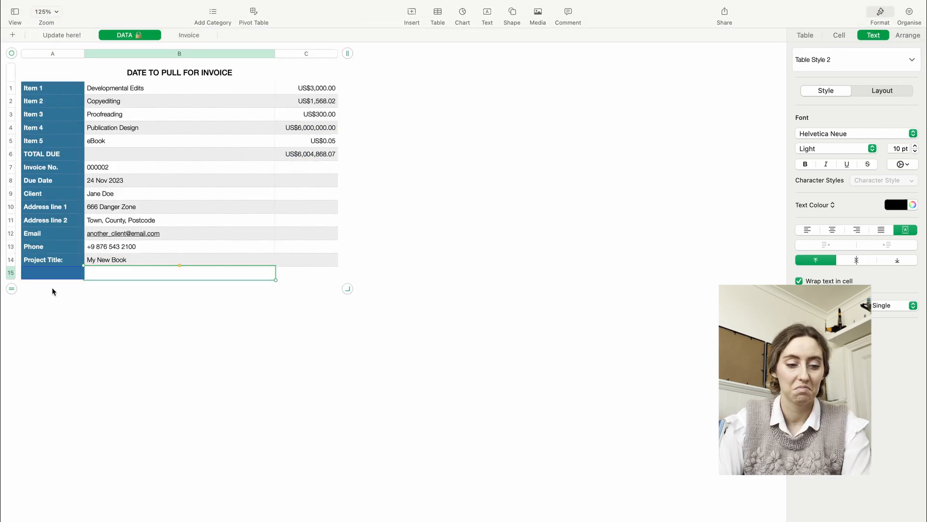
pyautogui.click(78, 36)
pyautogui.press('super+z')
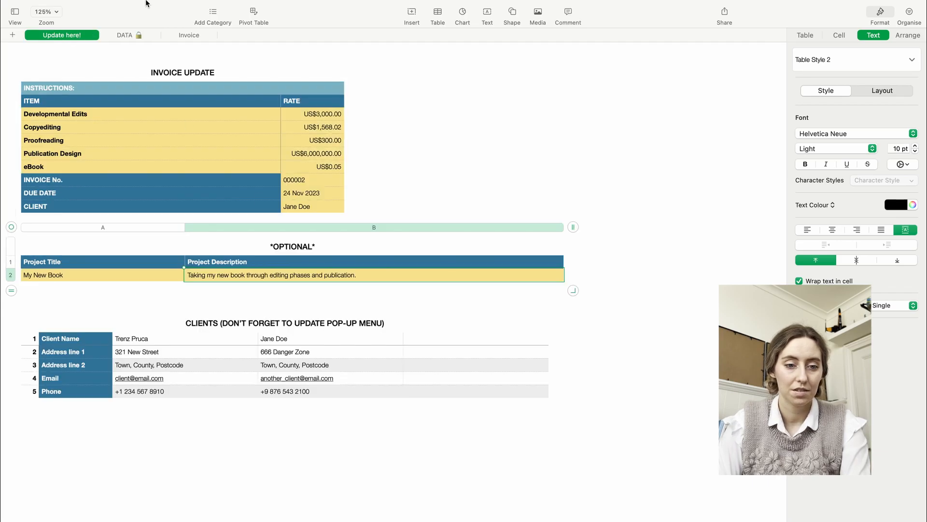
pyautogui.click(129, 37)
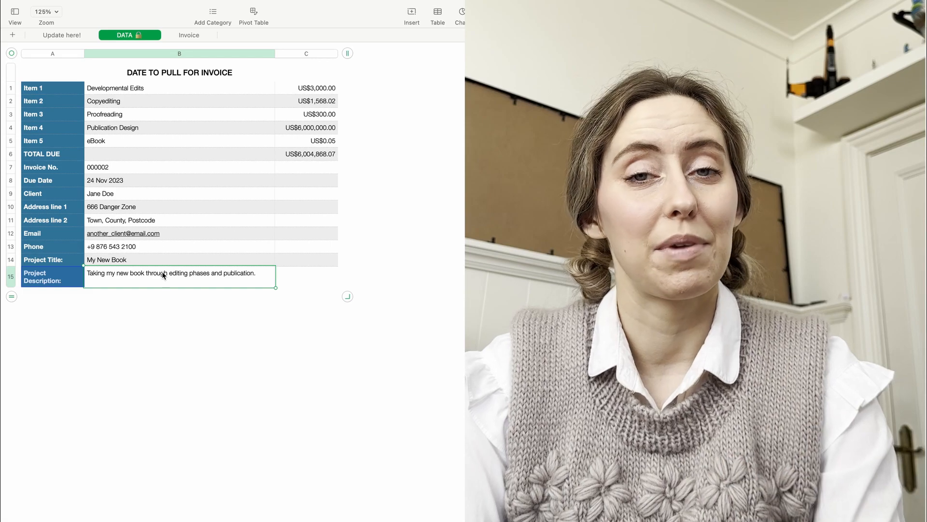
# - Review the "Update here!" inputs and the DATA table against the Invoice sheet's layout
pyautogui.click(235, 359)
pyautogui.click(77, 36)
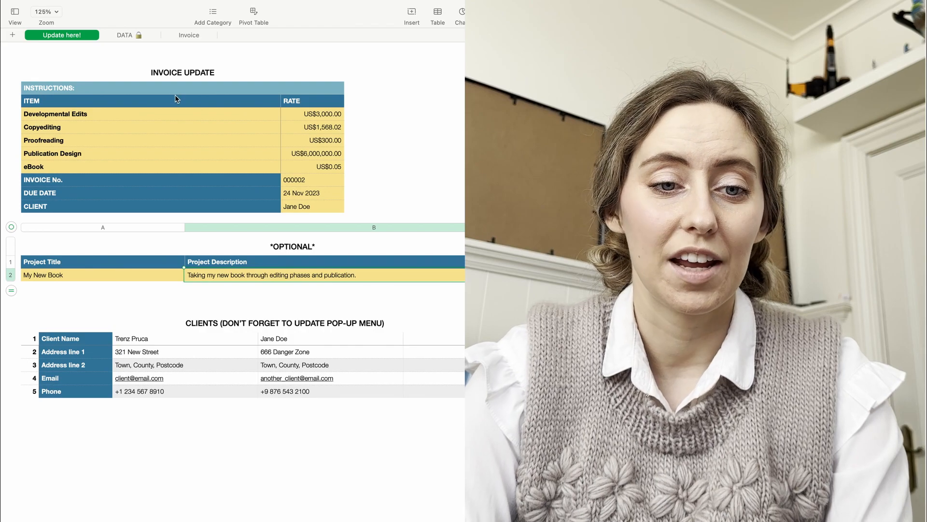
pyautogui.click(146, 36)
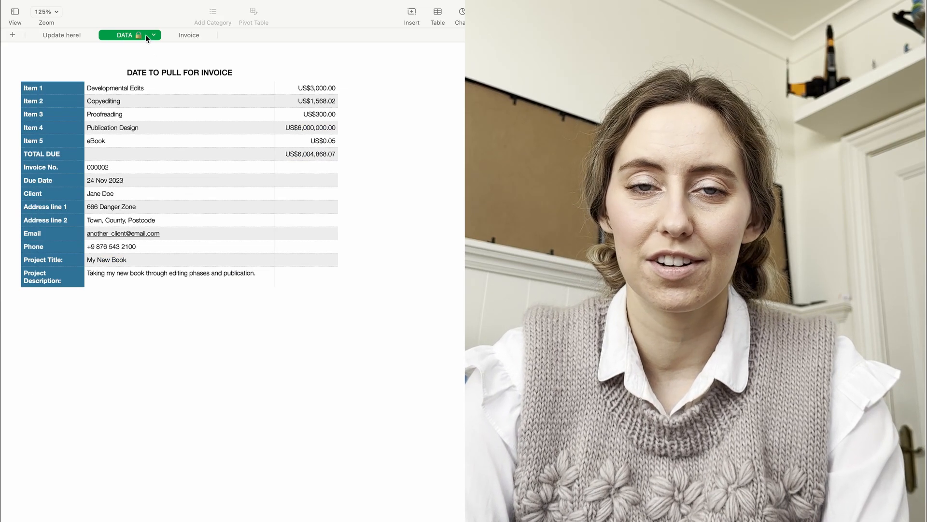
pyautogui.click(196, 35)
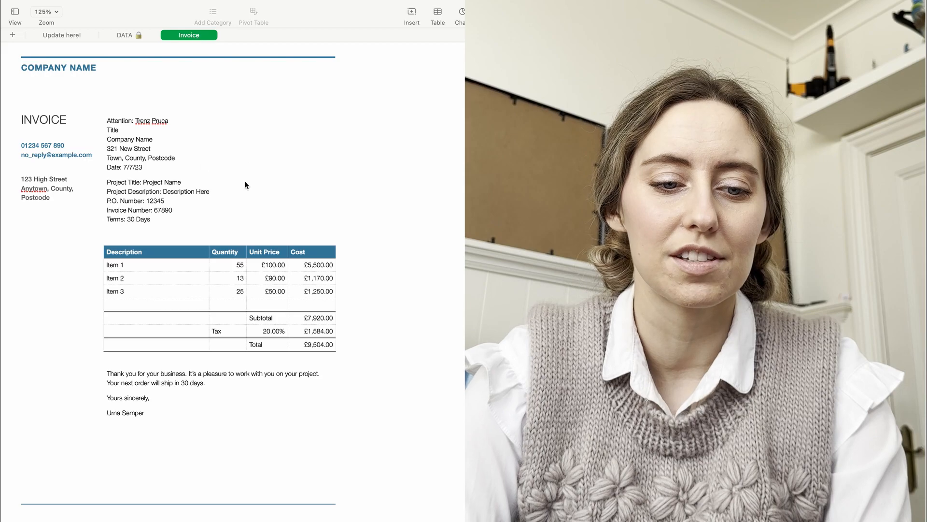
pyautogui.click(123, 36)
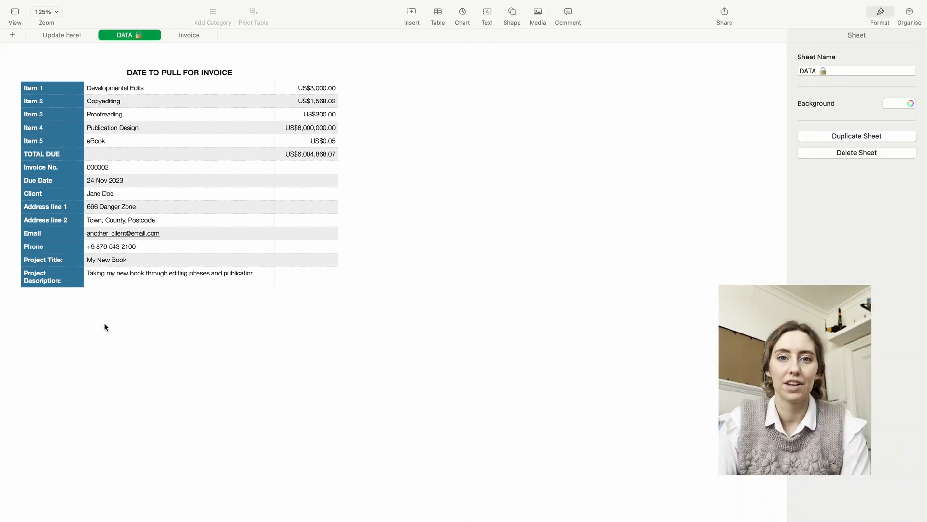
pyautogui.click(190, 39)
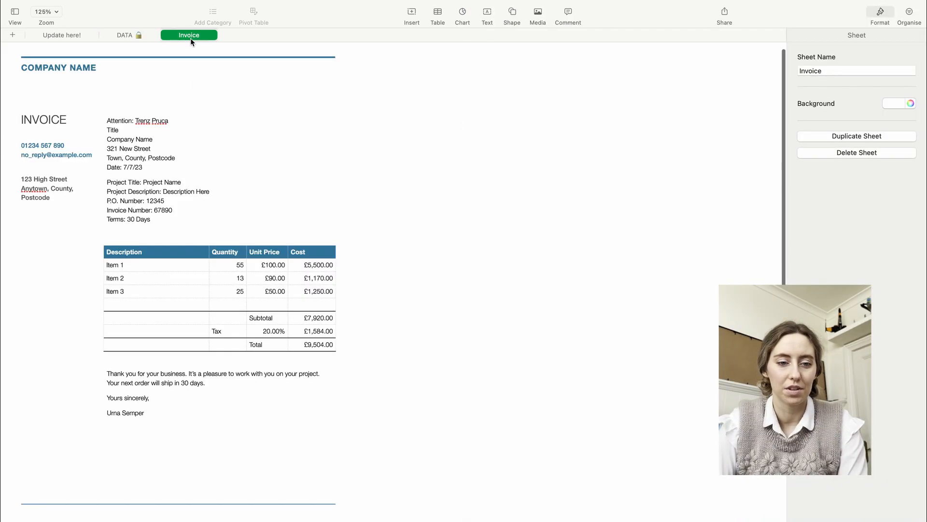
# - Fill the empty column E of the CLIENTS table on "Update here!" with a third client's name, address, email and phone number
pyautogui.click(63, 35)
pyautogui.click(457, 352)
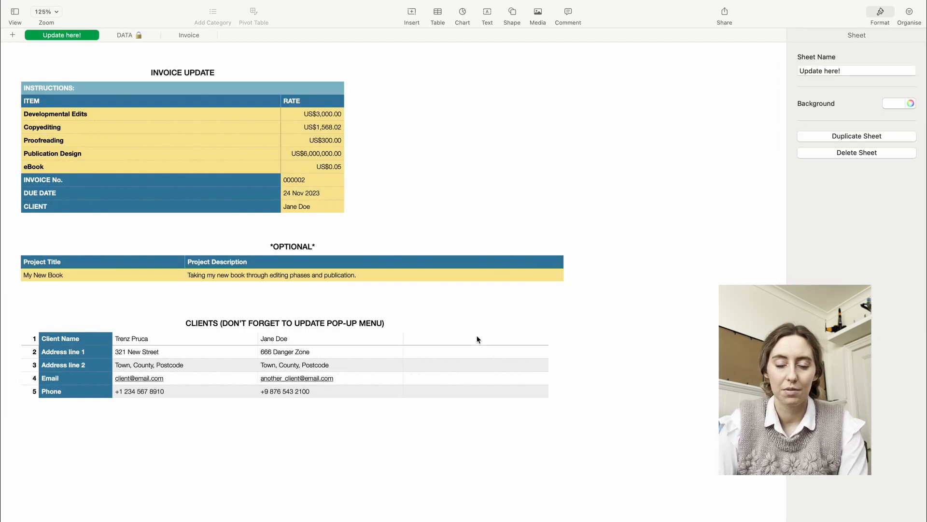
pyautogui.click(477, 338)
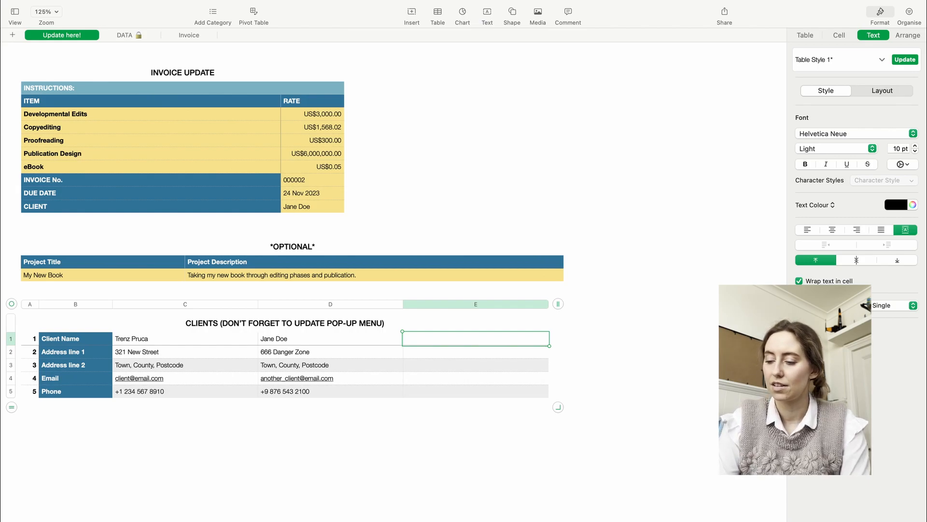
pyautogui.write('Jo')
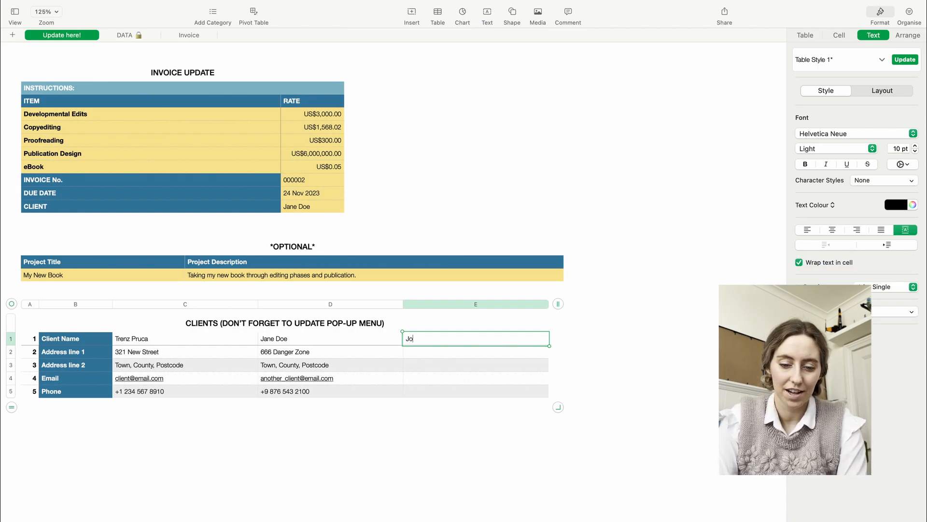
pyautogui.write('hn smith')
pyautogui.press('BackSpace')
pyautogui.press('BackSpace')
pyautogui.press('BackSpace')
pyautogui.press('BackSpace')
pyautogui.press('BackSpace')
pyautogui.press('BackSpace')
pyautogui.write('Smith')
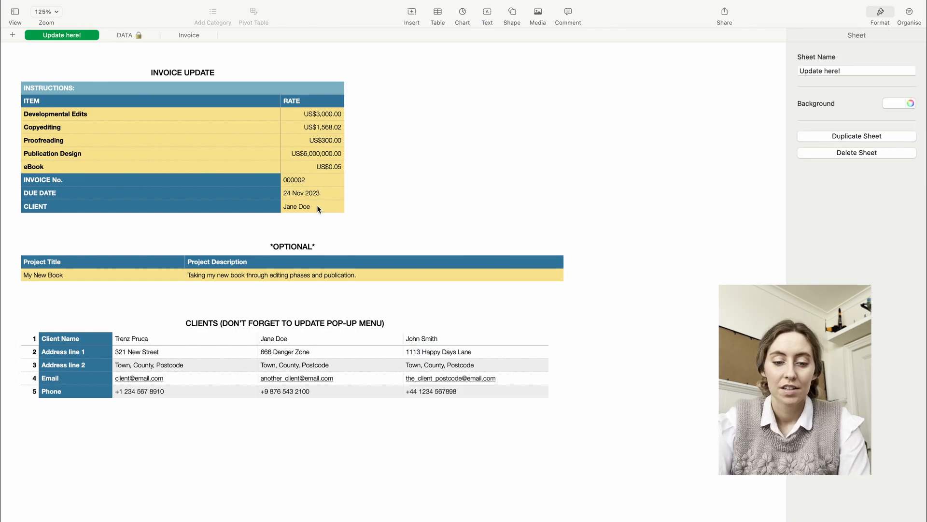
# - Add the third client's full name to the pop-up menu choices of the CLIENT cell in the INVOICE UPDATE table
pyautogui.click(317, 204)
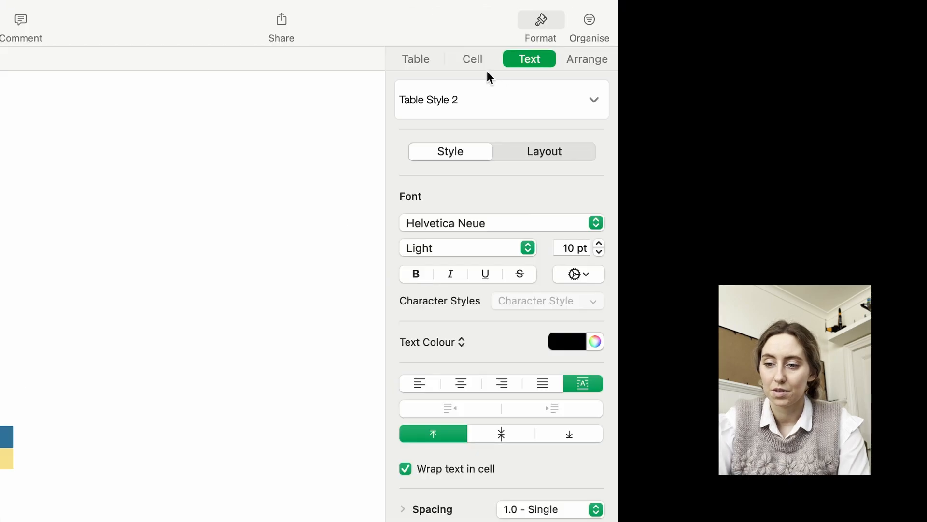
pyautogui.click(842, 37)
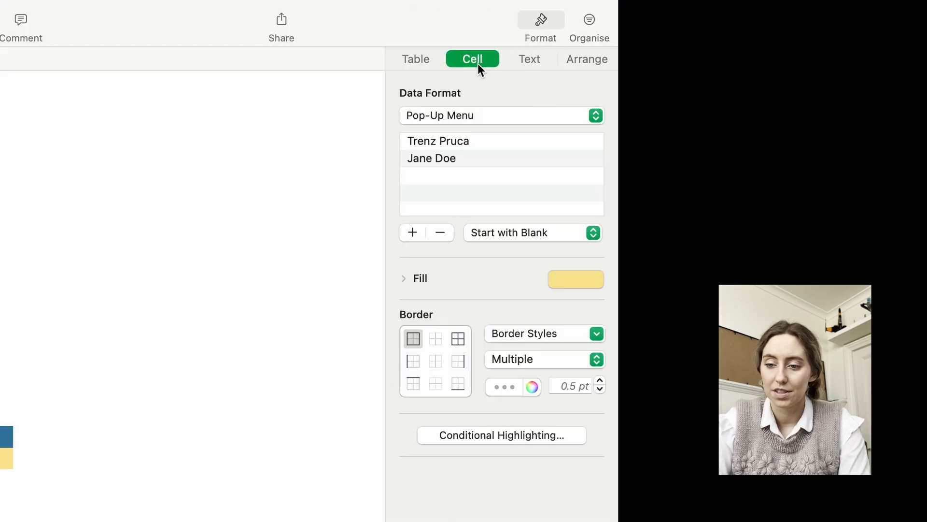
pyautogui.click(411, 232)
pyautogui.write('John Smith')
pyautogui.press('Return')
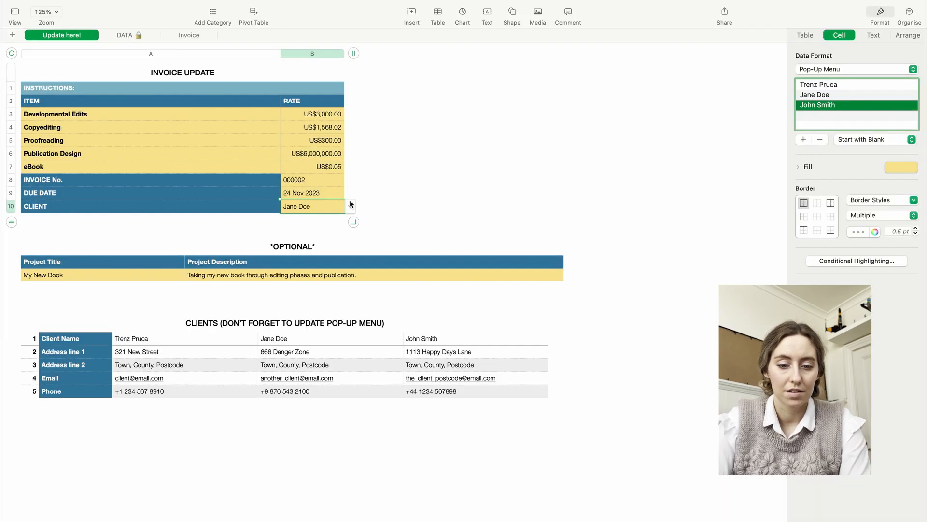
# - Choose the third client in the CLIENT cell and check the client details pulled into the DATA sheet
pyautogui.click(350, 205)
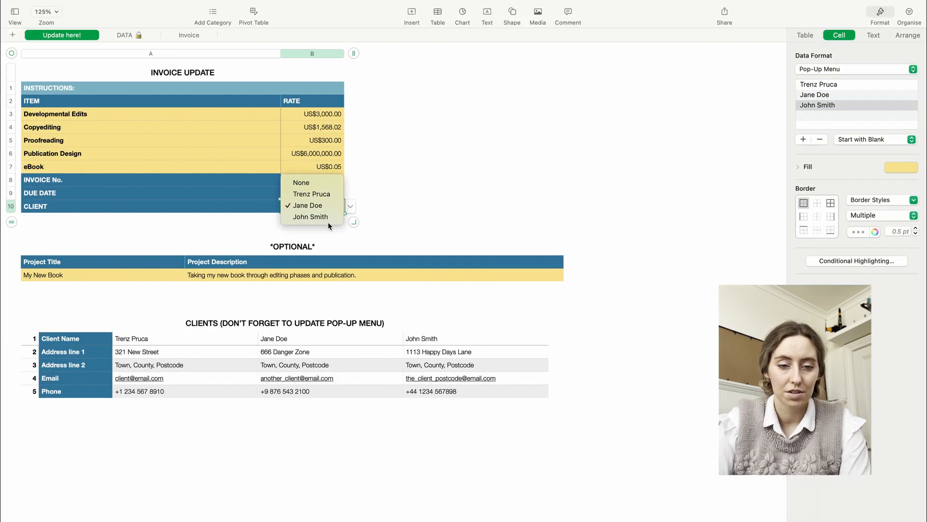
pyautogui.click(327, 218)
pyautogui.click(133, 35)
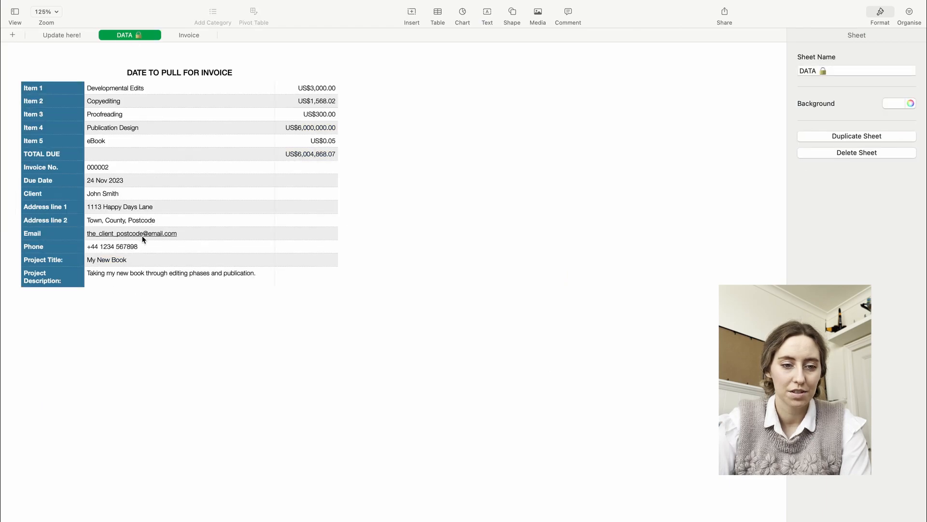
# - Add a column to the CLIENTS table on "Update here!" and enter a fourth client's name and contact details
pyautogui.click(63, 35)
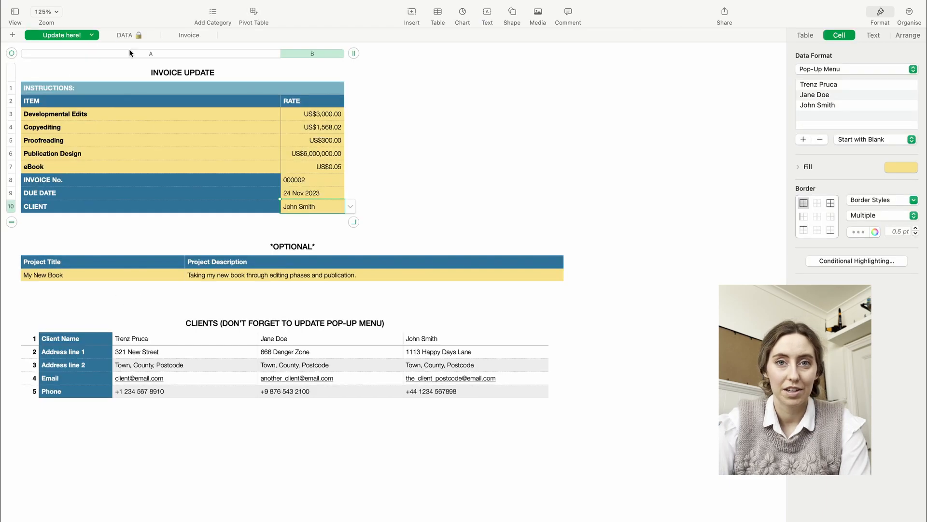
pyautogui.click(537, 361)
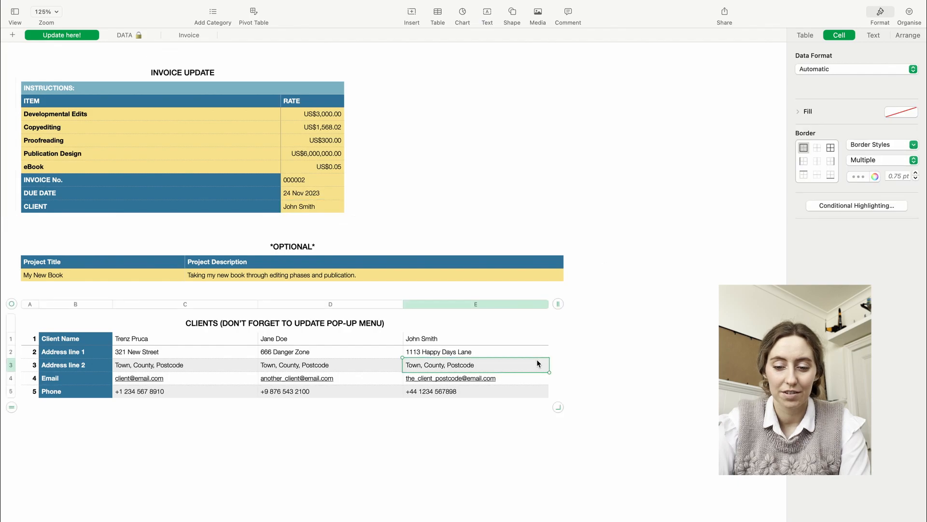
pyautogui.click(558, 303)
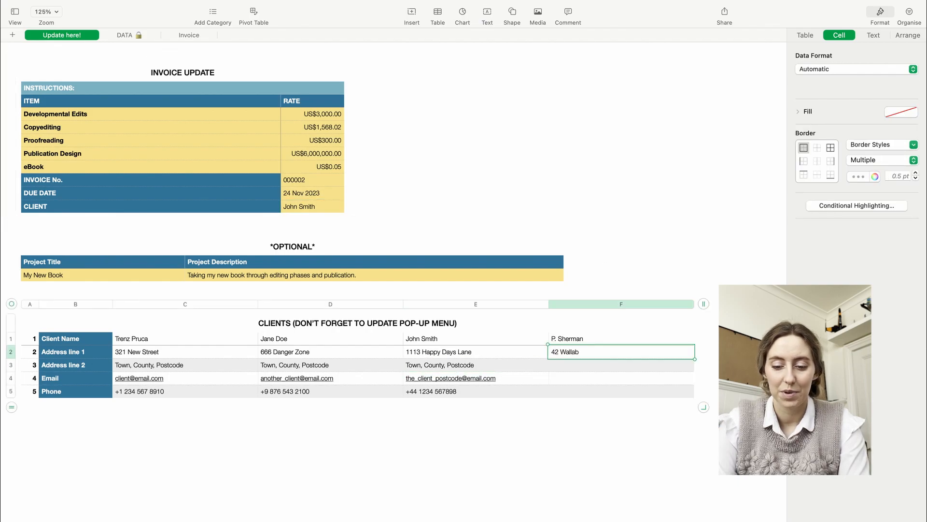
pyautogui.write('y ')
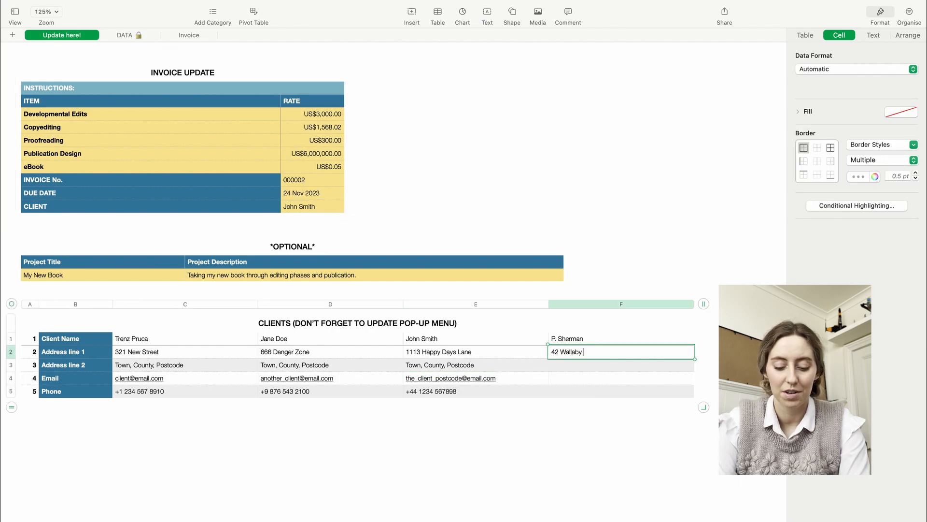
pyautogui.write('S')
pyautogui.press('BackSpace')
pyautogui.write('Way')
pyautogui.press('Return')
pyautogui.write('Sydney, Australia')
pyautogui.press('Return')
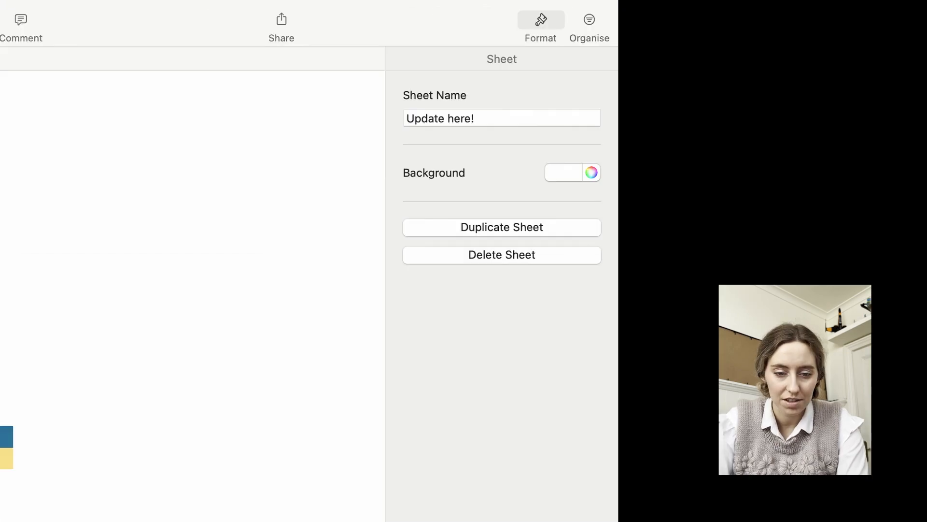
# - Add the fourth client's name to the CLIENT cell's pop-up menu choices and select that client for the invoice
pyautogui.click(3, 458)
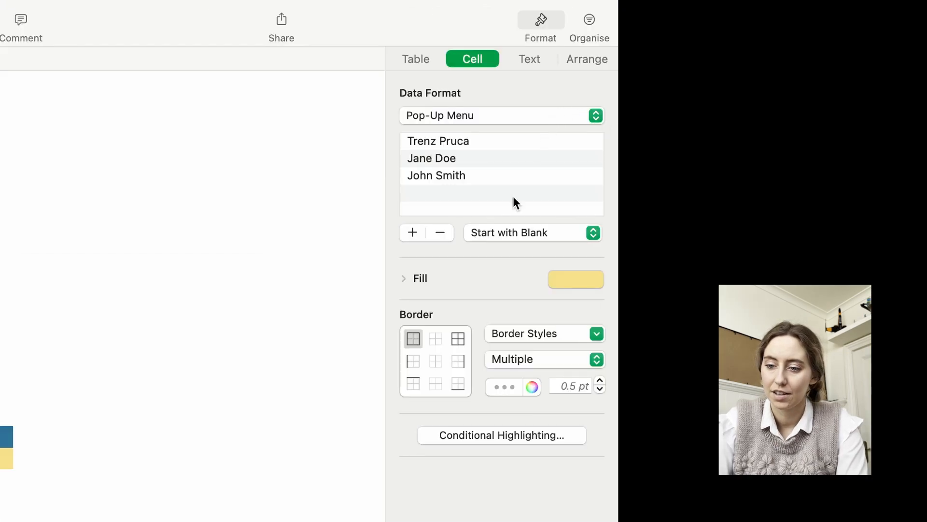
pyautogui.click(410, 237)
pyautogui.write('P')
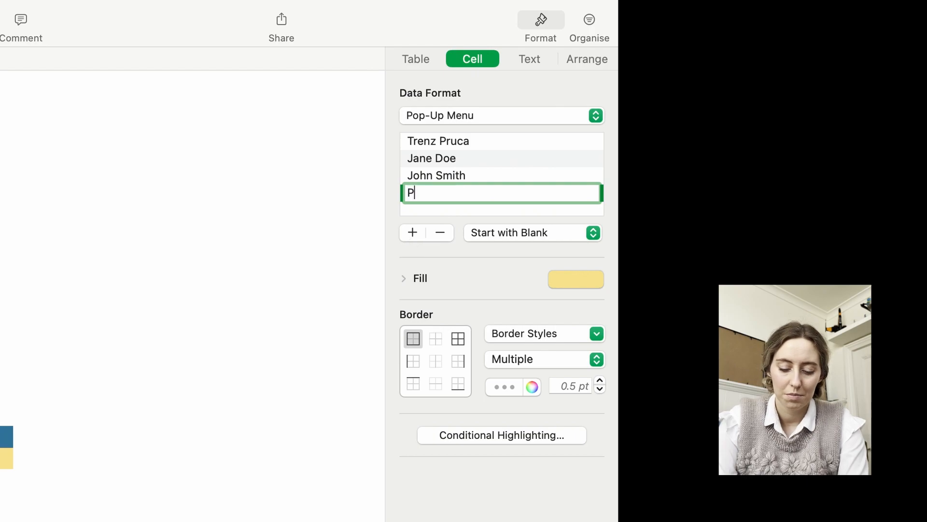
pyautogui.write('. Sherman')
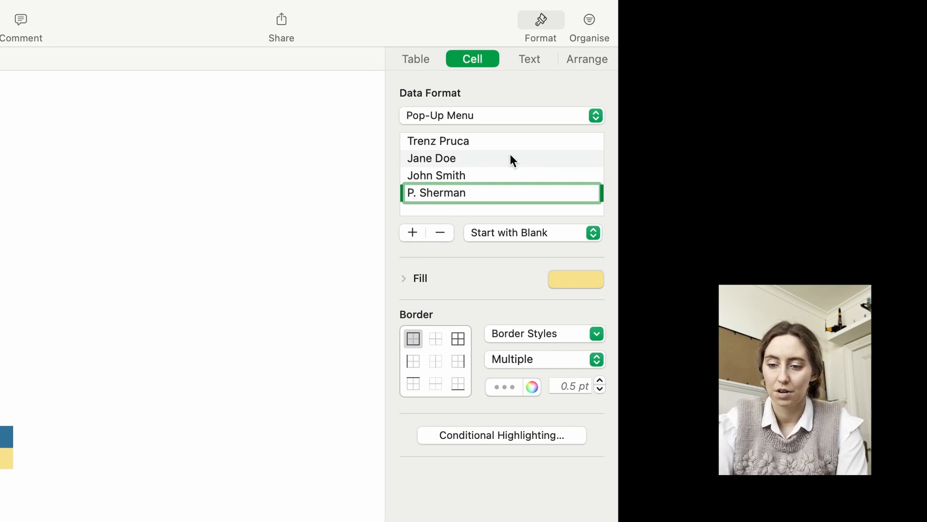
pyautogui.press('Return')
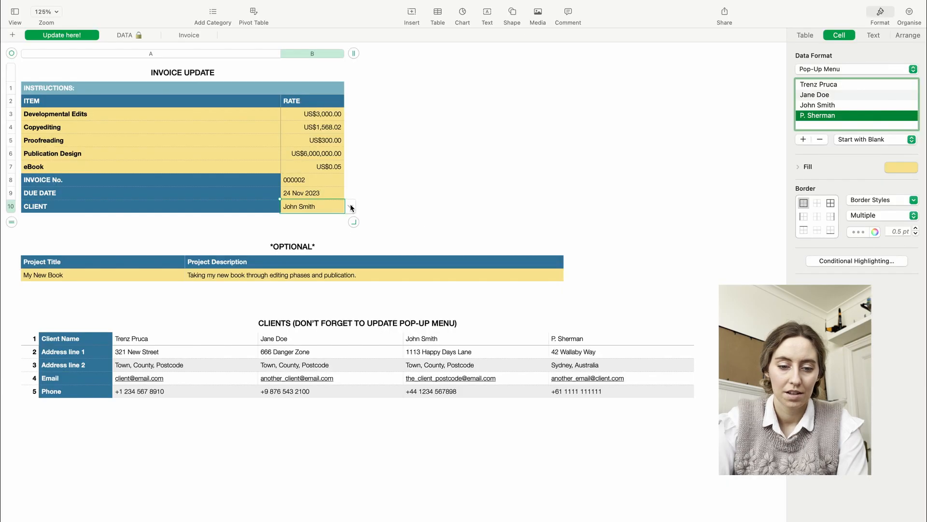
pyautogui.click(349, 205)
pyautogui.click(322, 219)
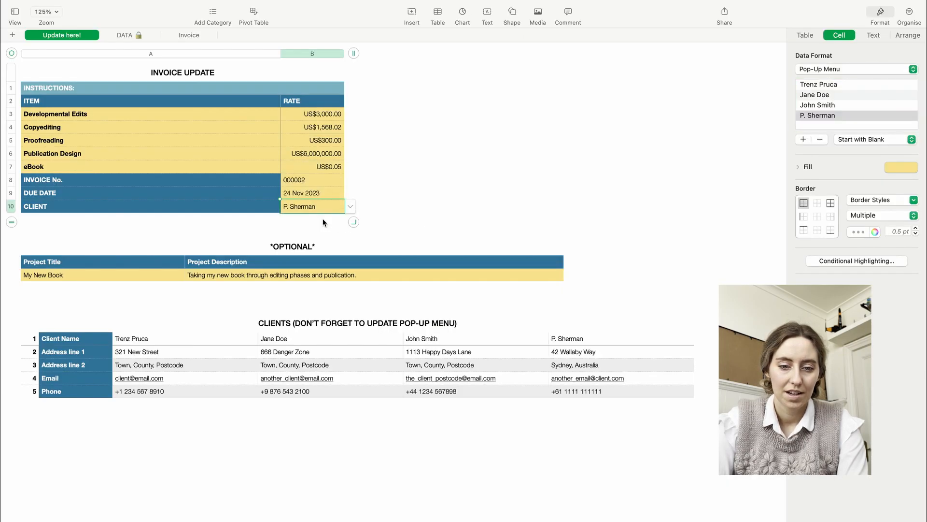
# - Extend both HLOOKUP ranges in the DATA sheet's Client formula to C1:F5 of the CLIENTS table and accept the formula
pyautogui.click(128, 35)
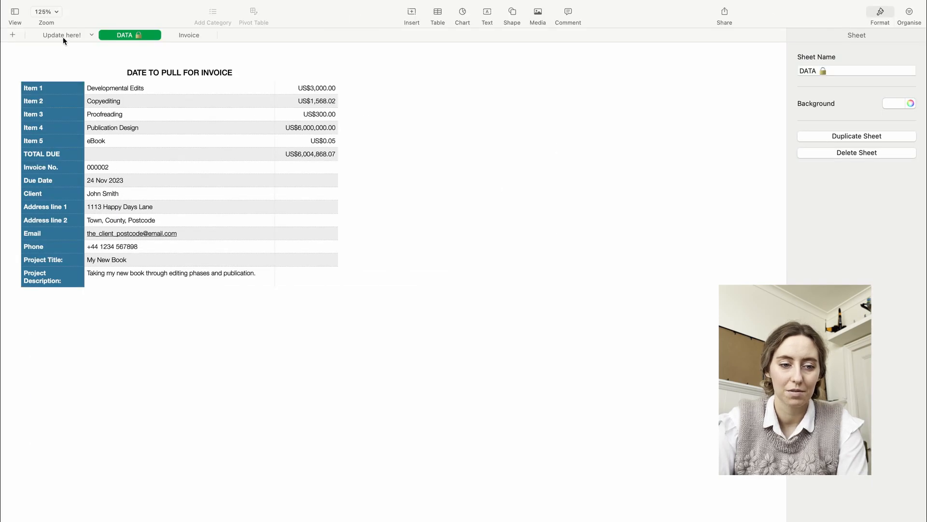
pyautogui.click(101, 61)
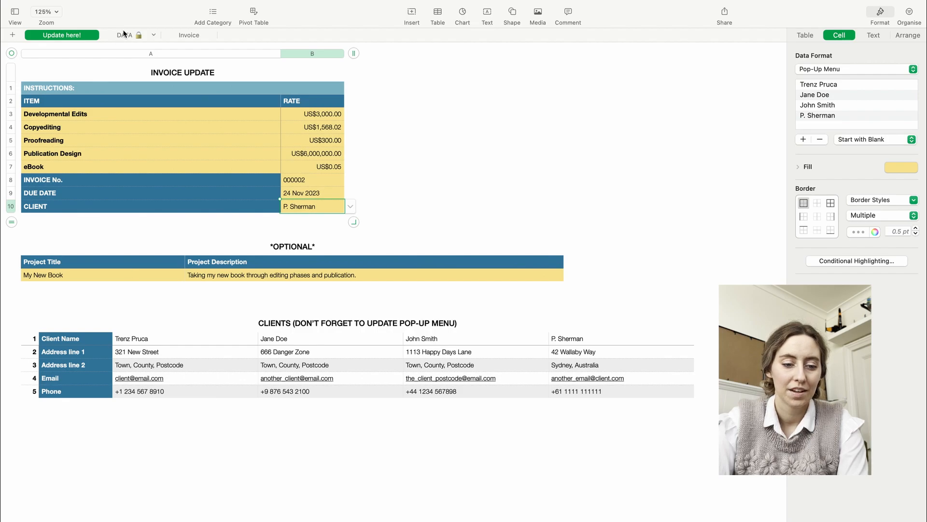
pyautogui.click(125, 36)
pyautogui.click(105, 196)
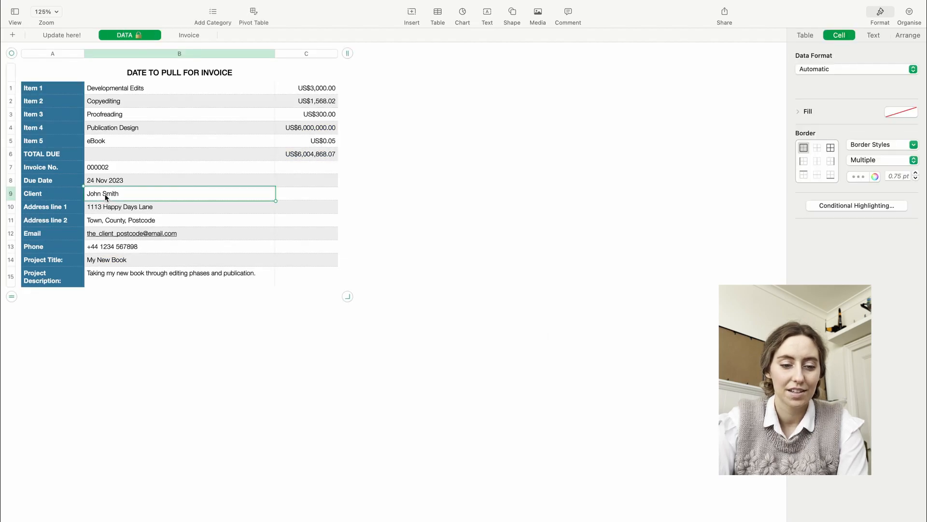
pyautogui.click(105, 197)
pyautogui.click(175, 205)
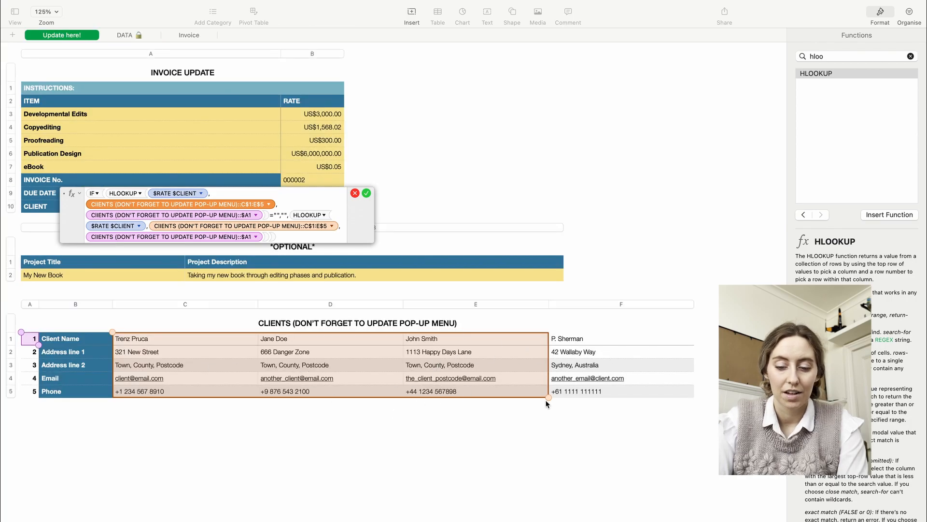
pyautogui.moveTo(549, 397); pyautogui.dragTo(709, 404)
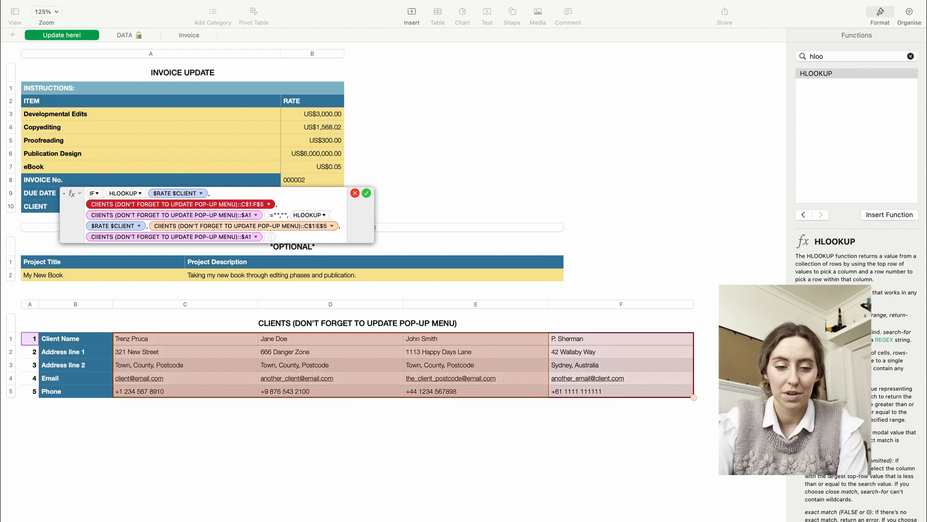
pyautogui.click(264, 227)
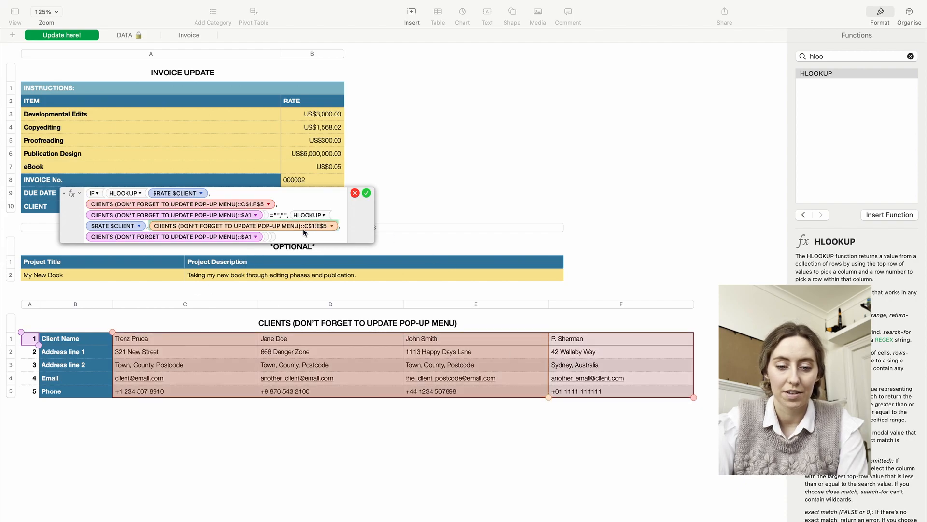
pyautogui.moveTo(548, 397); pyautogui.dragTo(694, 397)
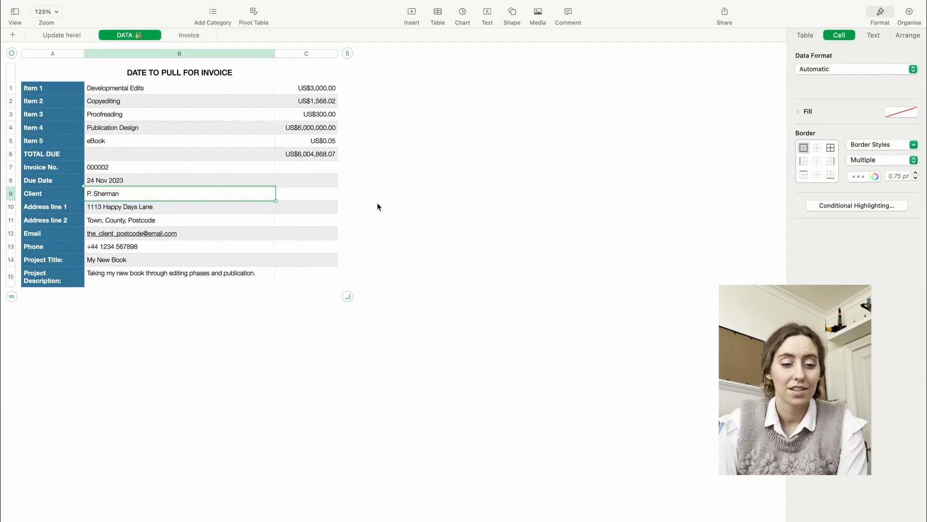
pyautogui.click(376, 203)
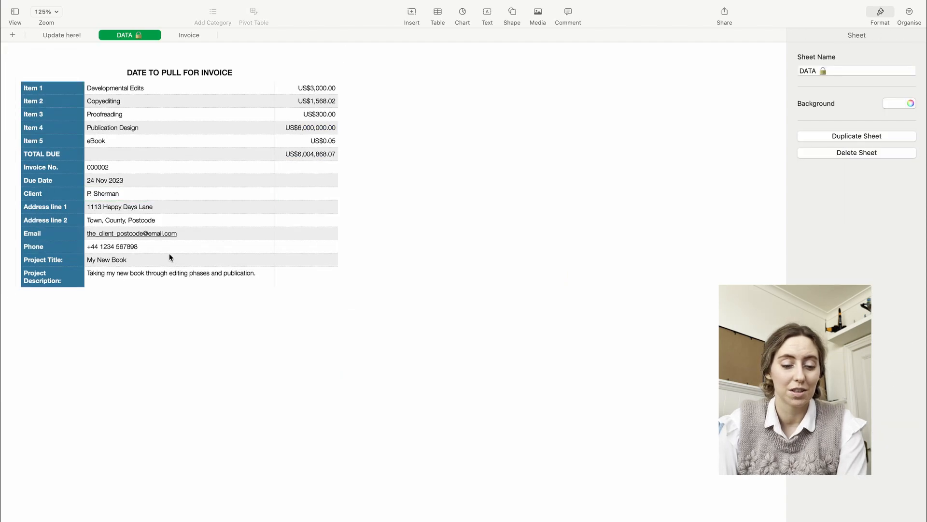
# - On "Update here!", set the optional project title to "Finding Nemo" and the project description to "Just keep swimming."
pyautogui.click(70, 38)
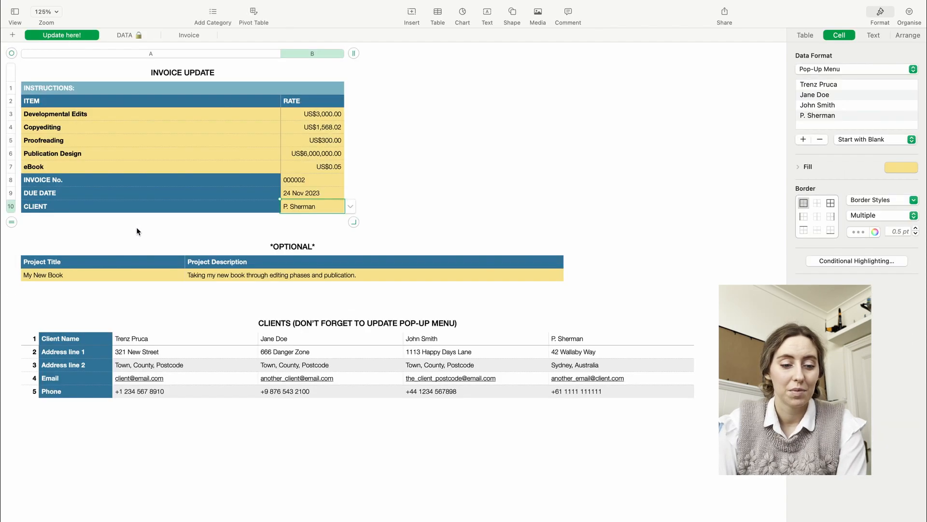
pyautogui.click(92, 276)
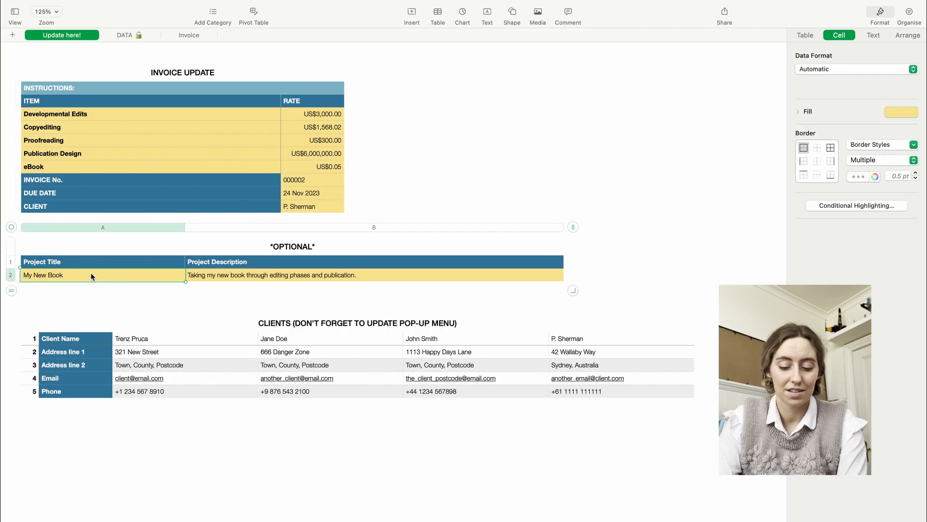
pyautogui.press('BackSpace')
pyautogui.write('Finding Ne')
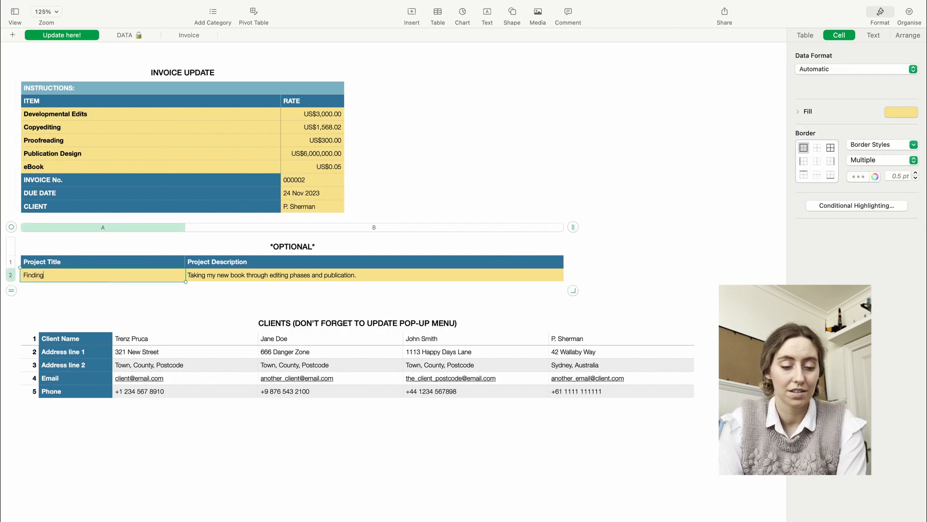
pyautogui.write('mo')
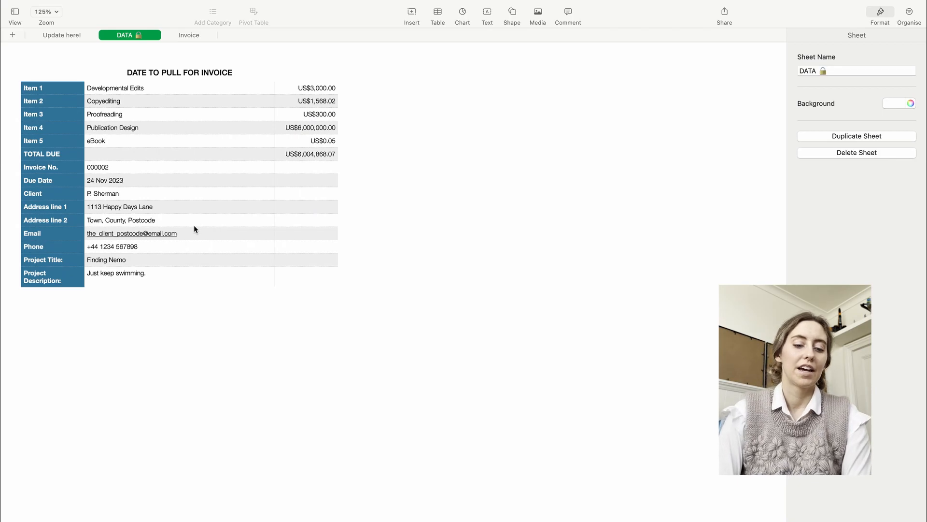
# - Insert a plain table without headers on the Invoice sheet, in the blank area beside the invoice
pyautogui.click(192, 36)
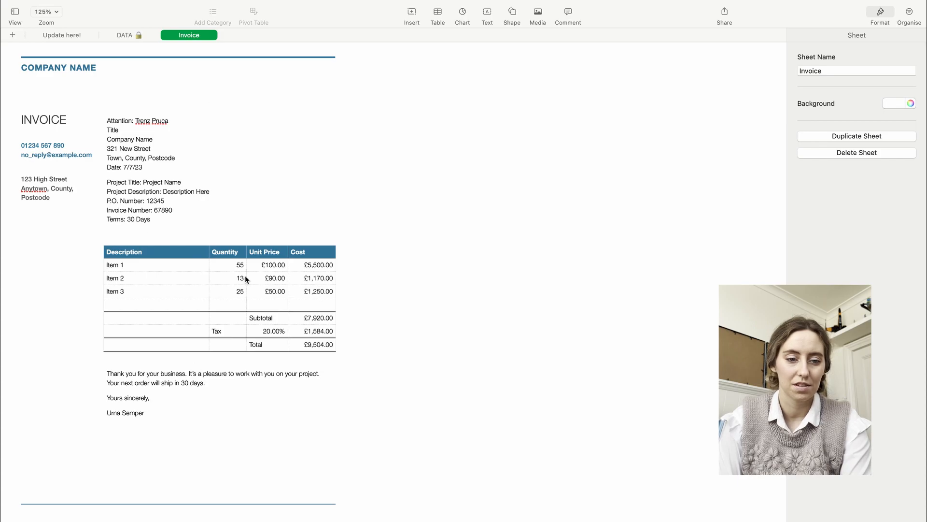
pyautogui.click(61, 35)
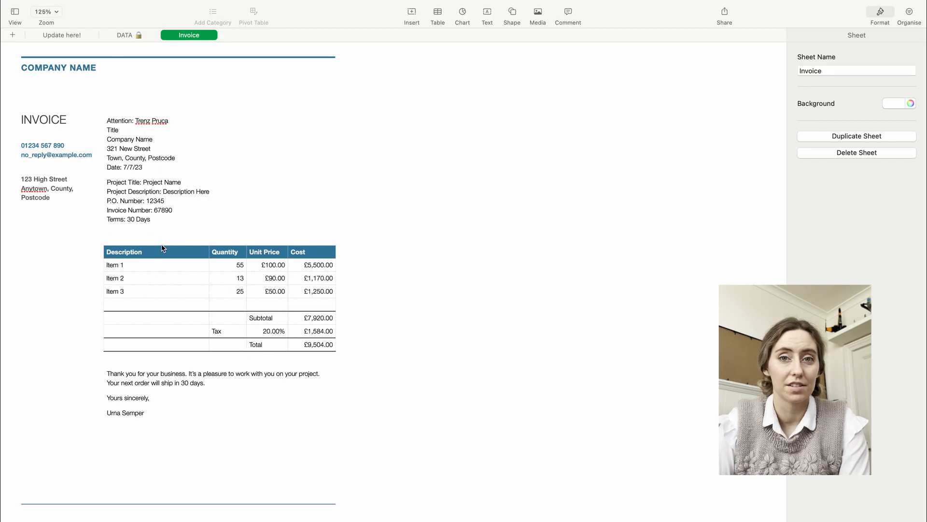
pyautogui.click(187, 191)
pyautogui.click(376, 324)
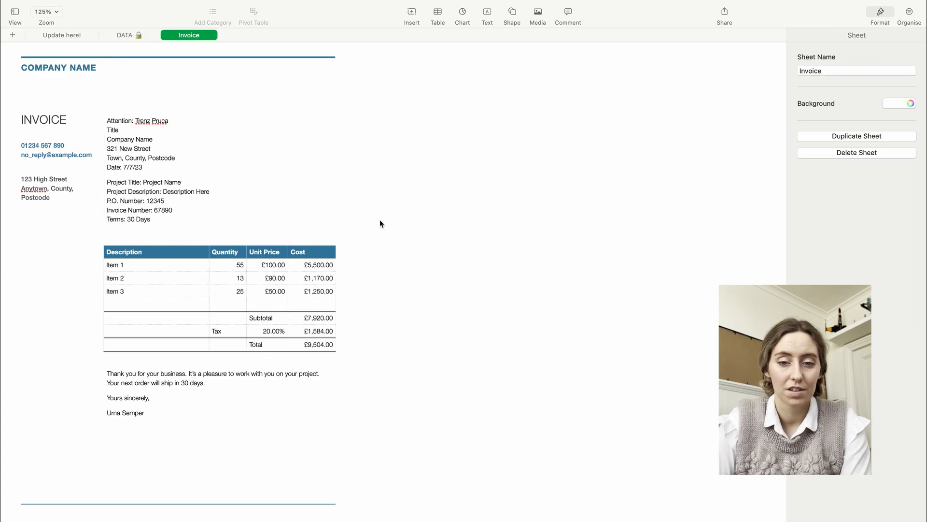
pyautogui.click(437, 14)
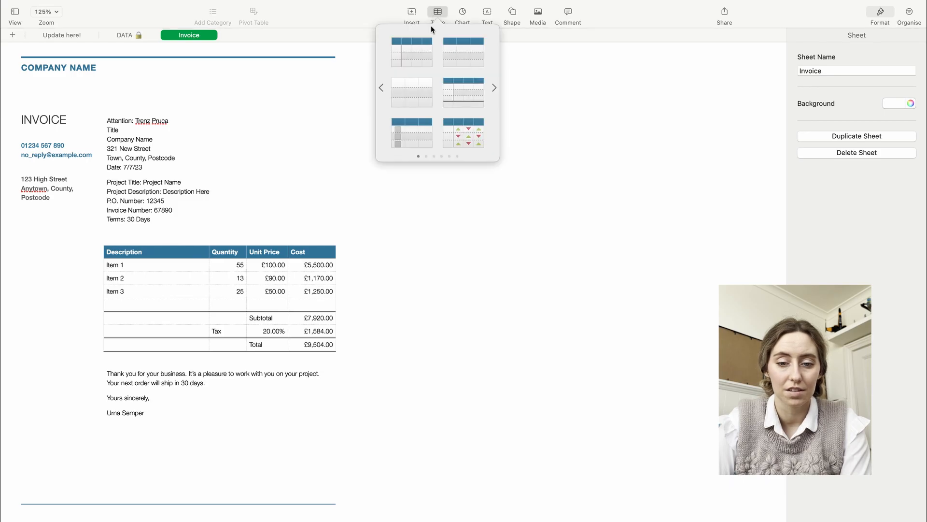
pyautogui.click(414, 88)
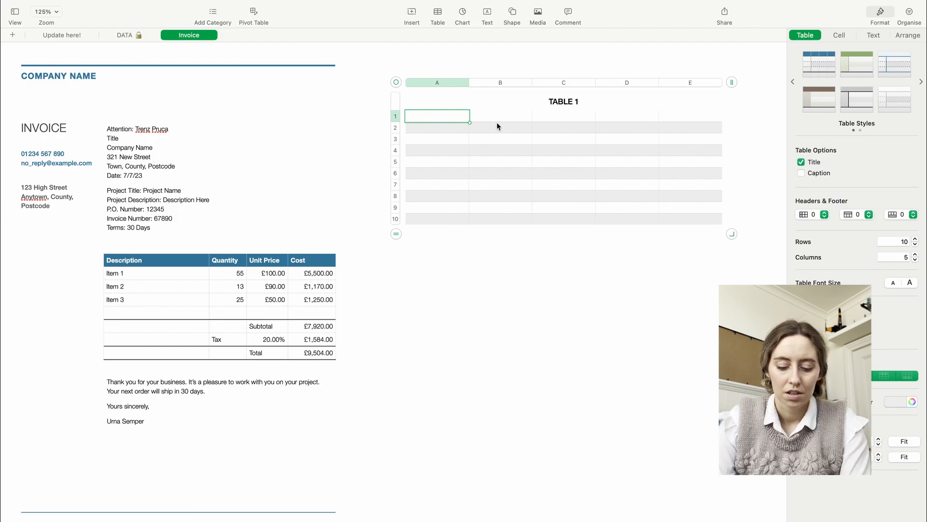
# - Enter "Attention:" in cell A1 and the placeholder "Name" in cell B1 of the new table
pyautogui.write('C')
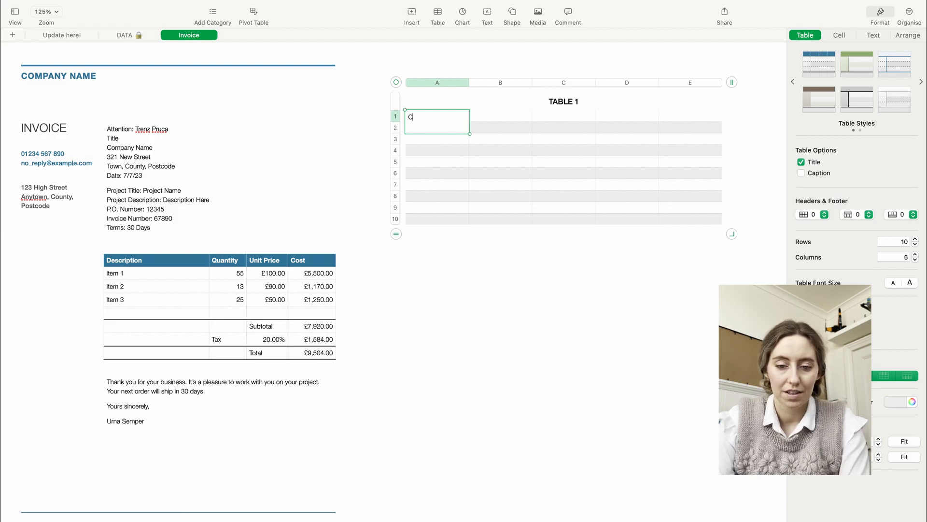
pyautogui.press('BackSpace')
pyautogui.write('Attention:')
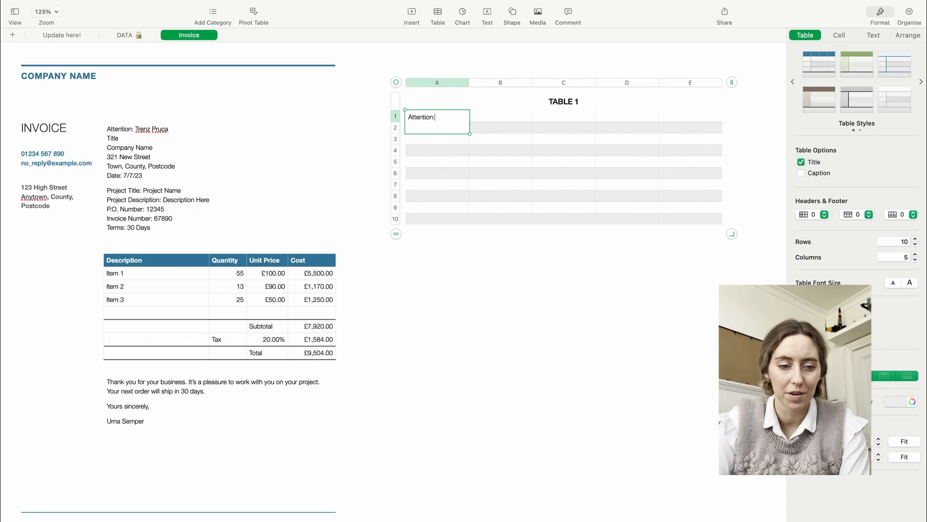
pyautogui.click(482, 120)
pyautogui.write('Name')
pyautogui.press('Return')
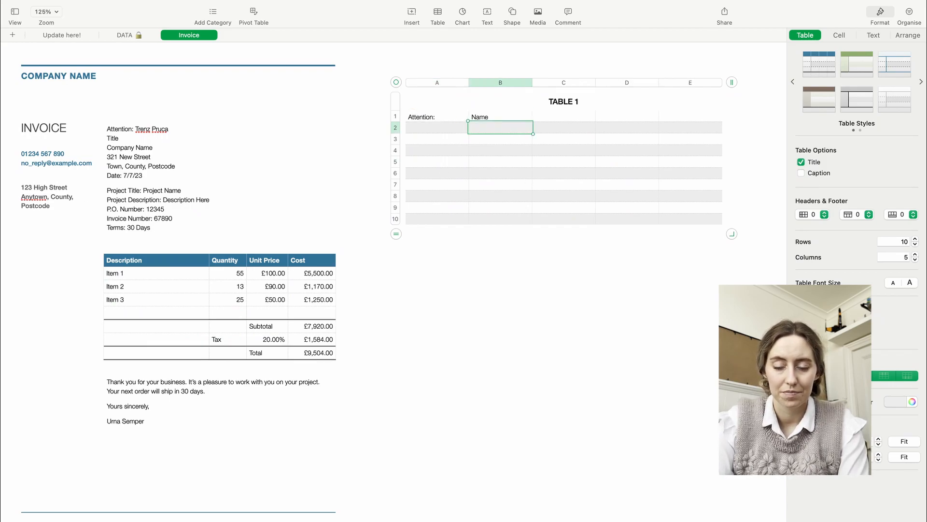
# - Enter the placeholders "Address 1", "2", "email" and "phone" in cells B2 to B5
pyautogui.write('address 1')
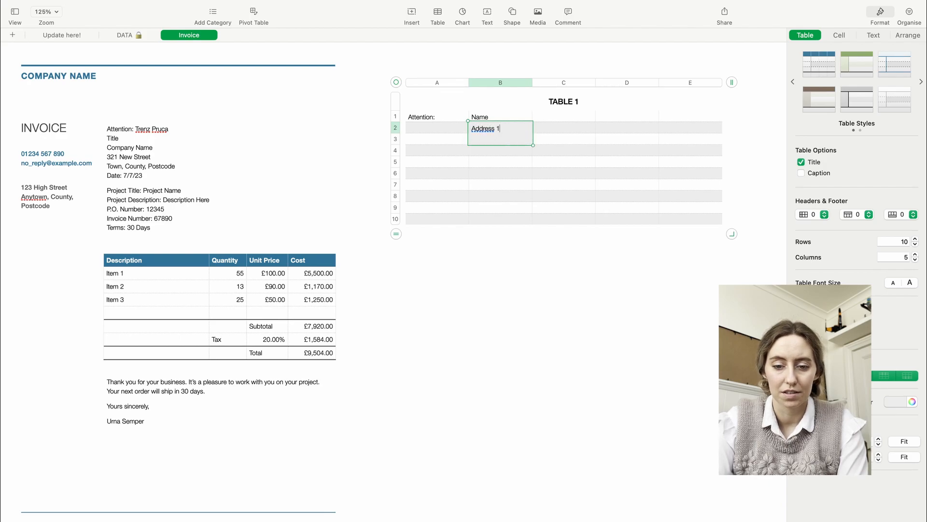
pyautogui.press('Return')
pyautogui.press('Return')
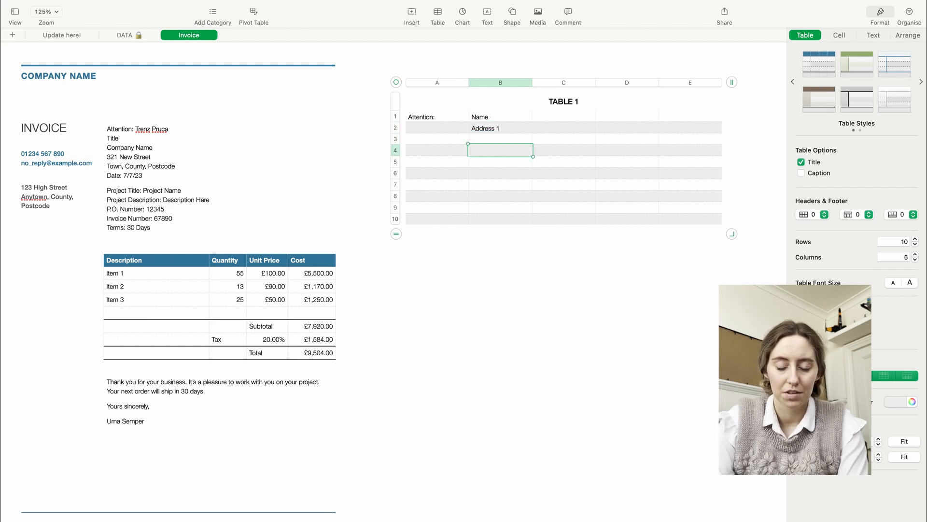
pyautogui.write('email')
pyautogui.press('Return')
pyautogui.press('Return')
pyautogui.write('phone')
pyautogui.press('Return')
# - Delete the empty columns C to E from the new table
pyautogui.moveTo(564, 82); pyautogui.dragTo(709, 103)
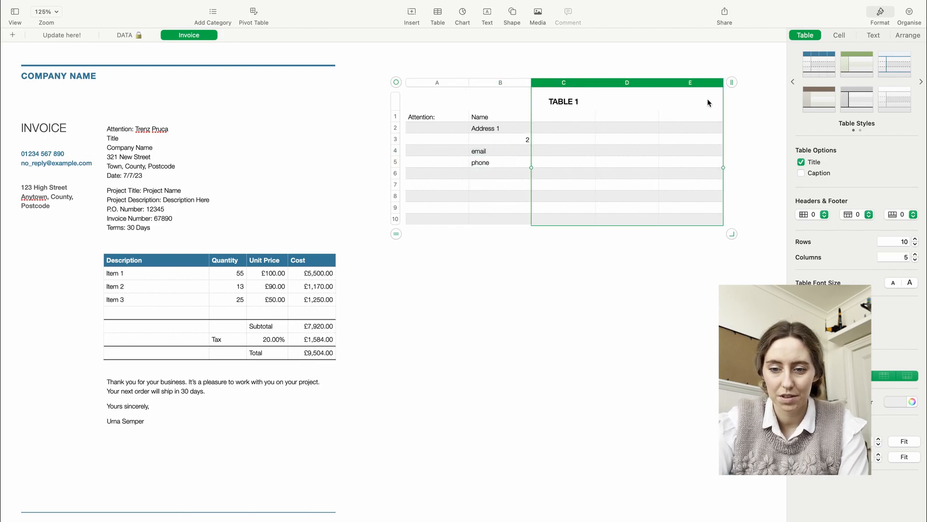
pyautogui.rightClick(619, 85)
pyautogui.click(650, 220)
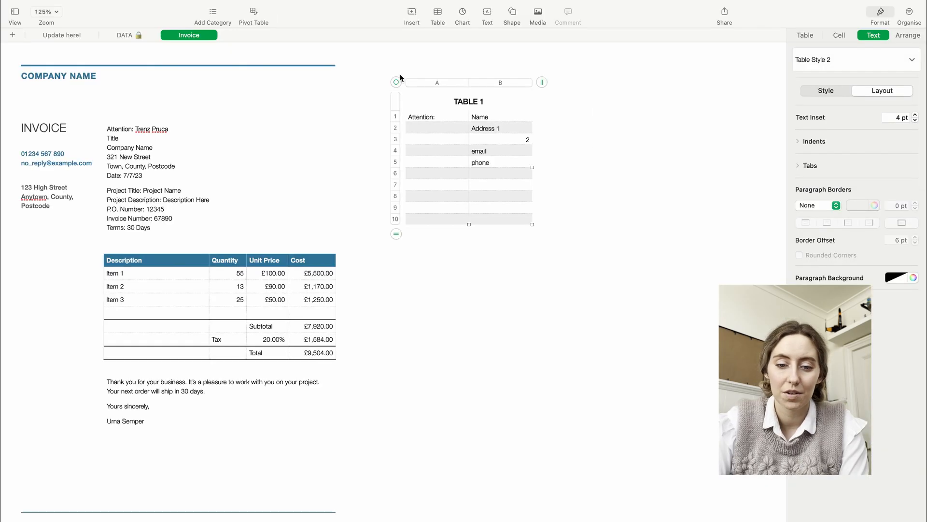
# - Place the table over the invoice's client details text and set the table's text inset to 0 pt
pyautogui.moveTo(396, 83); pyautogui.dragTo(97, 95)
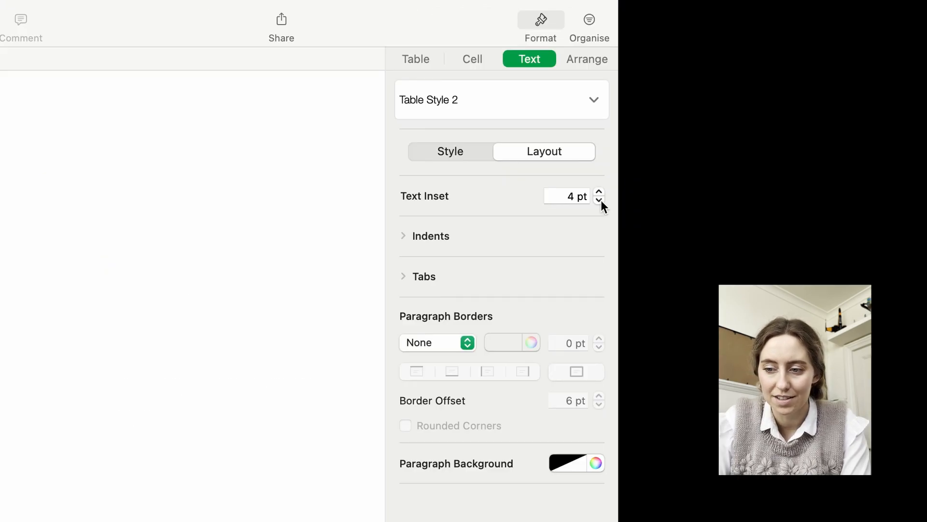
pyautogui.click(915, 120)
pyautogui.click(599, 200)
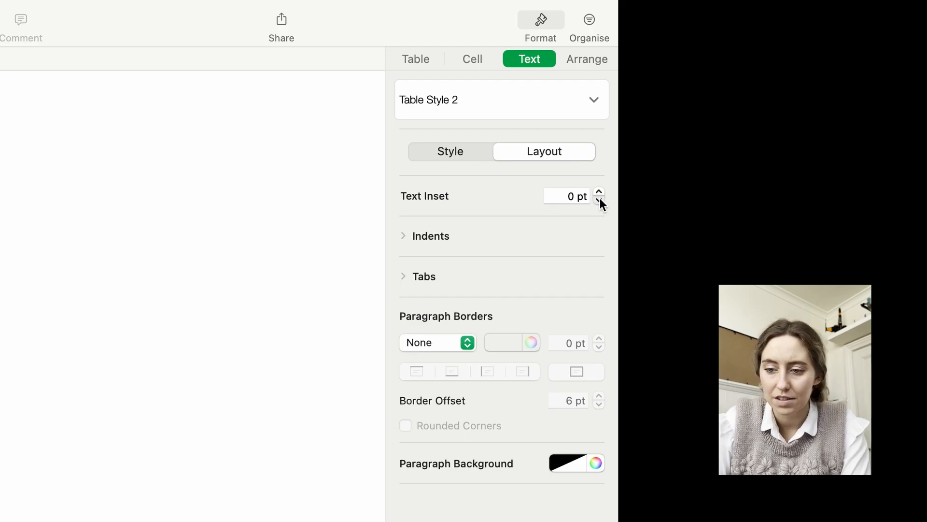
pyautogui.moveTo(170, 251); pyautogui.dragTo(170, 221)
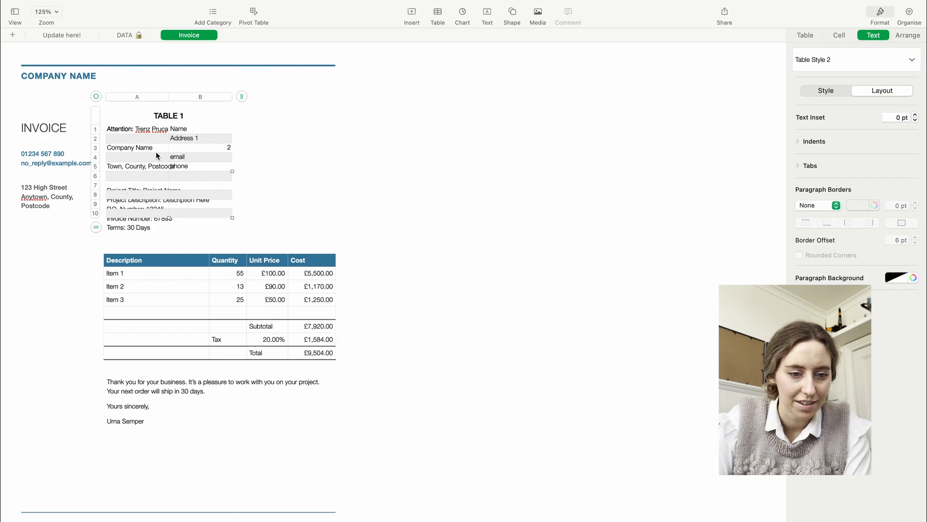
# - Move the table back to the blank area beside the invoice and duplicate it, placing the copy below the original
pyautogui.moveTo(96, 97); pyautogui.dragTo(419, 93)
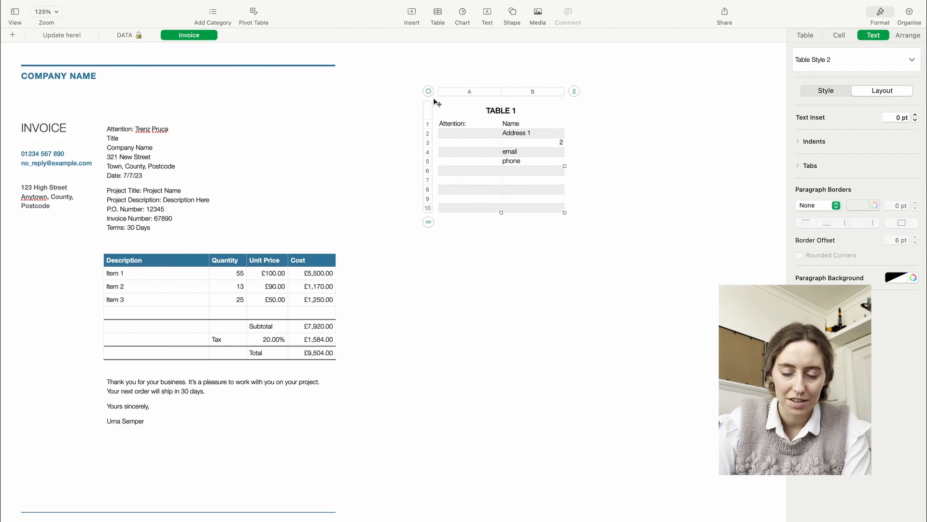
pyautogui.rightClick(430, 92)
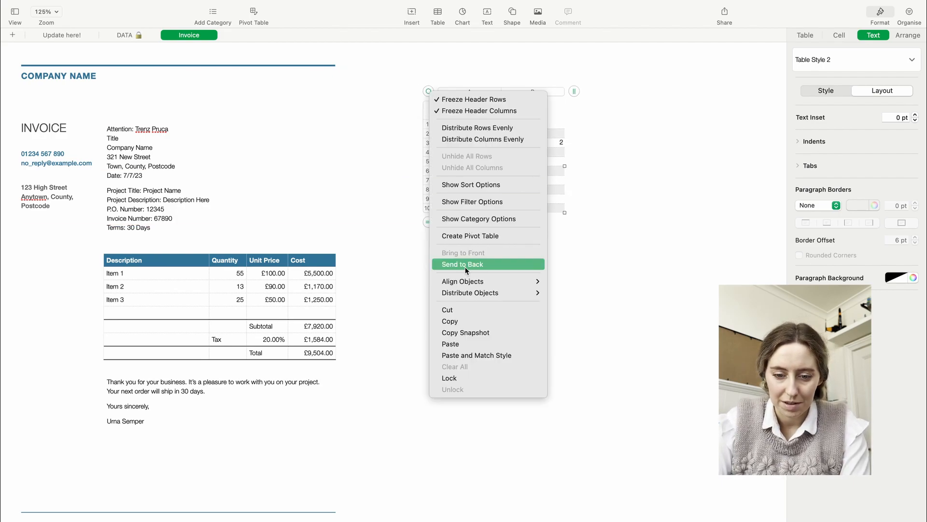
pyautogui.click(464, 186)
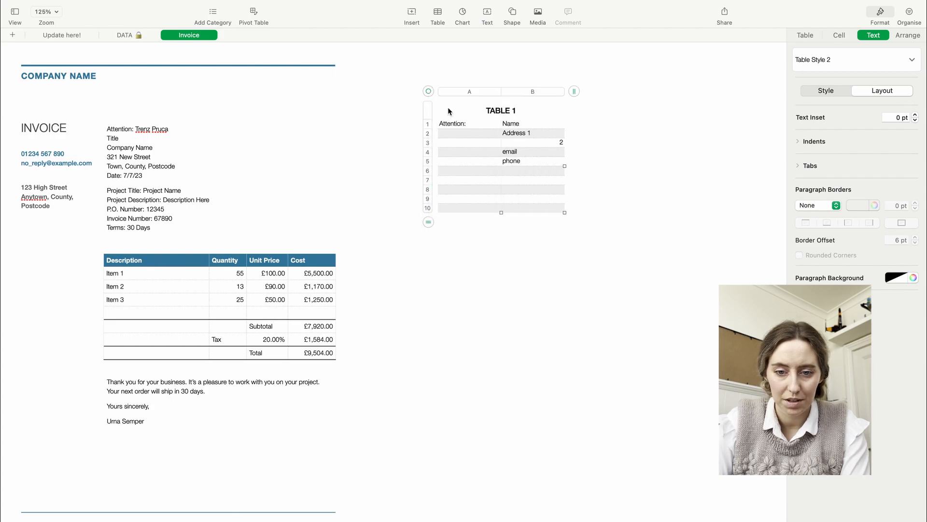
pyautogui.press('super+d')
pyautogui.moveTo(427, 105); pyautogui.dragTo(475, 287)
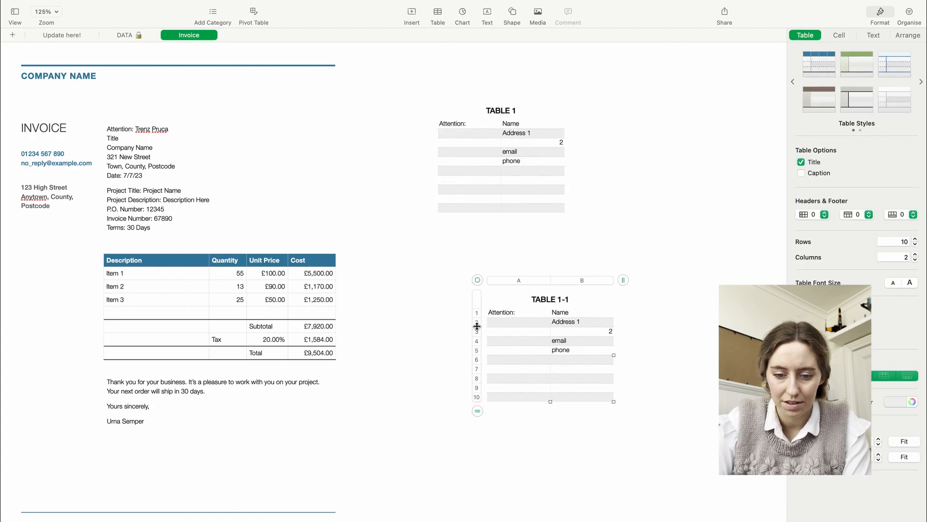
# - Remove rows 2 to 10 and column B from the duplicate table, keeping only the "Attention:" cell
pyautogui.moveTo(477, 322); pyautogui.dragTo(477, 396)
pyautogui.rightClick(505, 376)
pyautogui.click(591, 355)
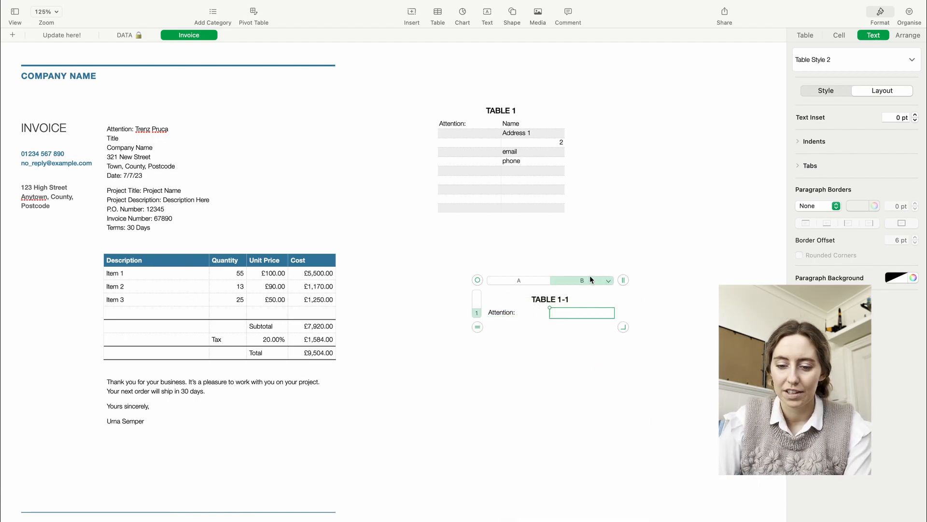
pyautogui.click(591, 279)
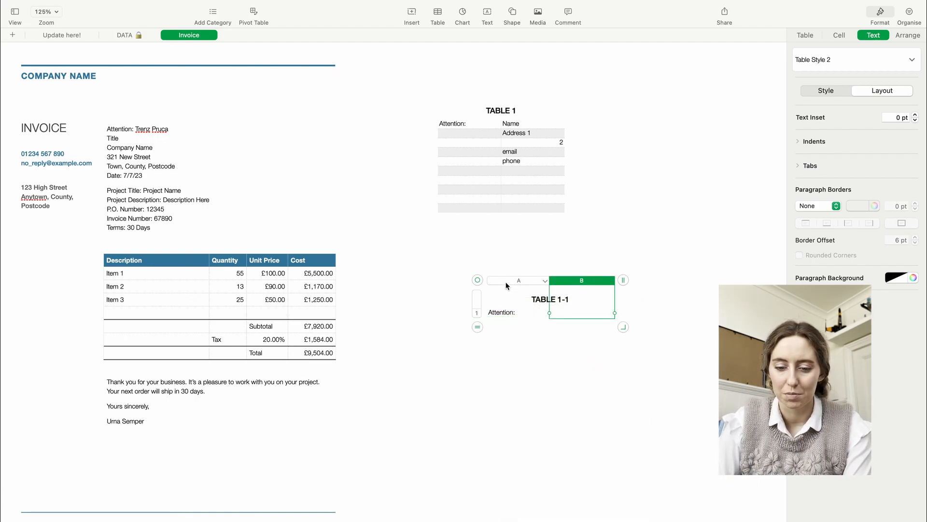
pyautogui.rightClick(557, 283)
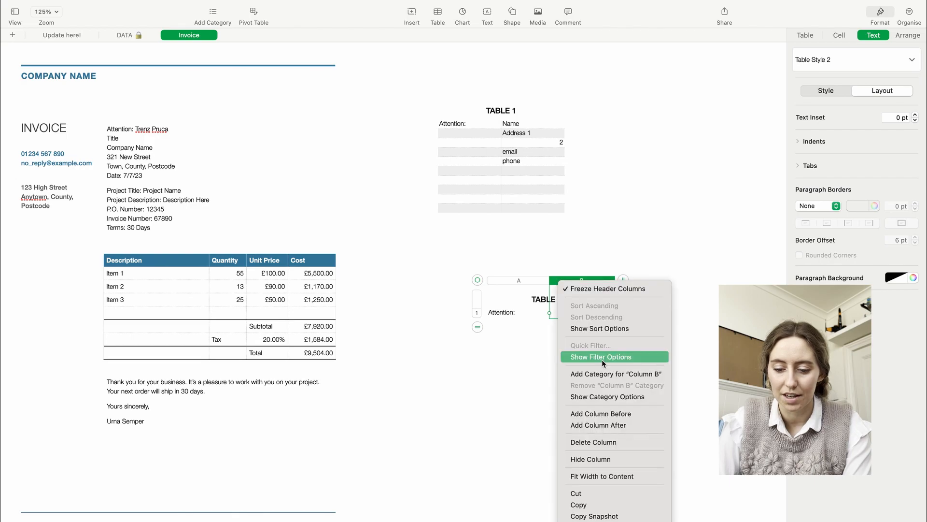
pyautogui.click(600, 459)
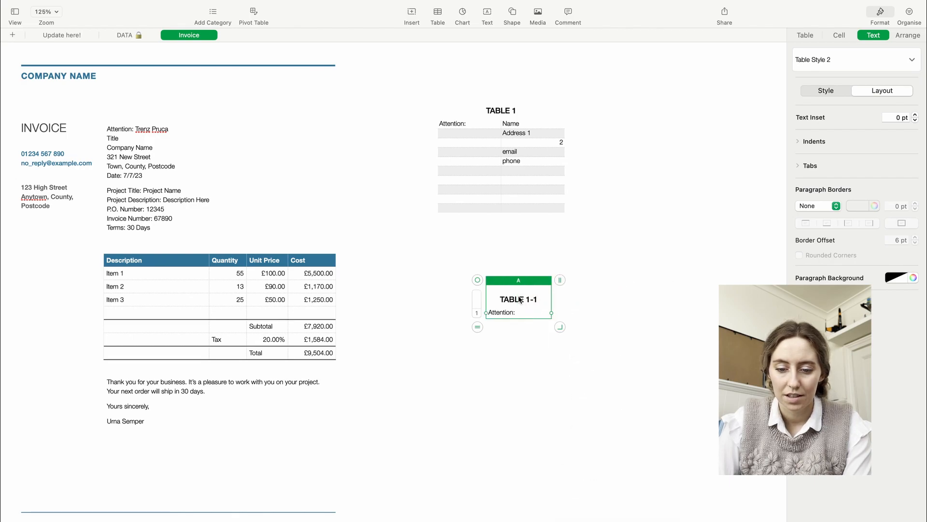
# - Delete the title of the single-cell "Attention:" table
pyautogui.click(519, 300)
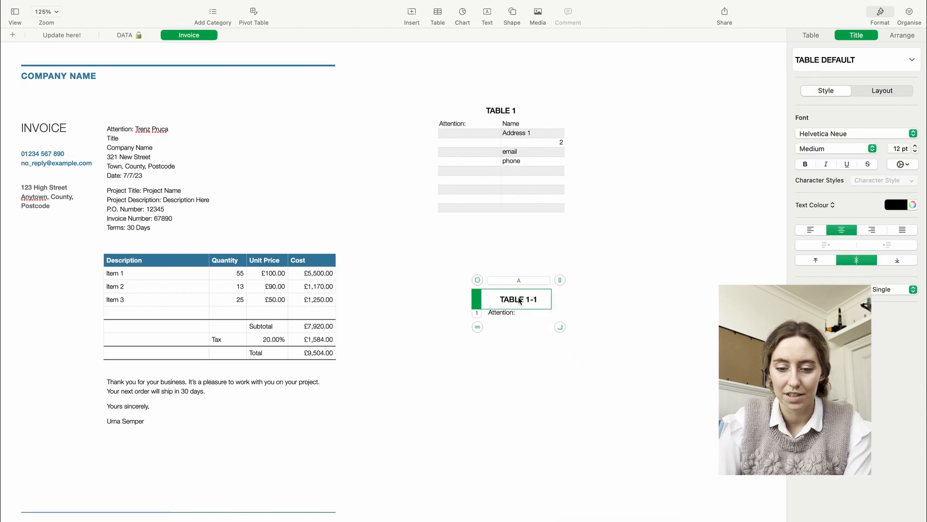
pyautogui.click(517, 284)
pyautogui.tripleClick(517, 301)
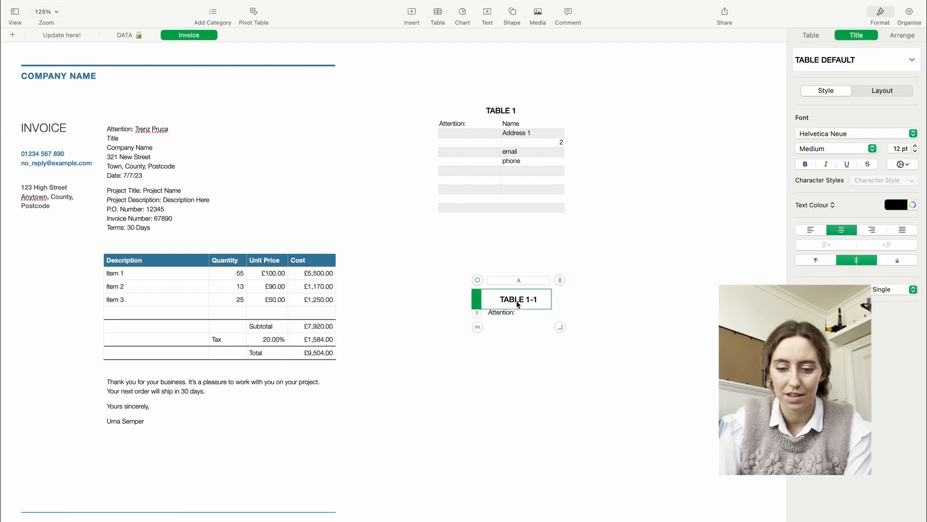
pyautogui.press('BackSpace')
pyautogui.click(523, 362)
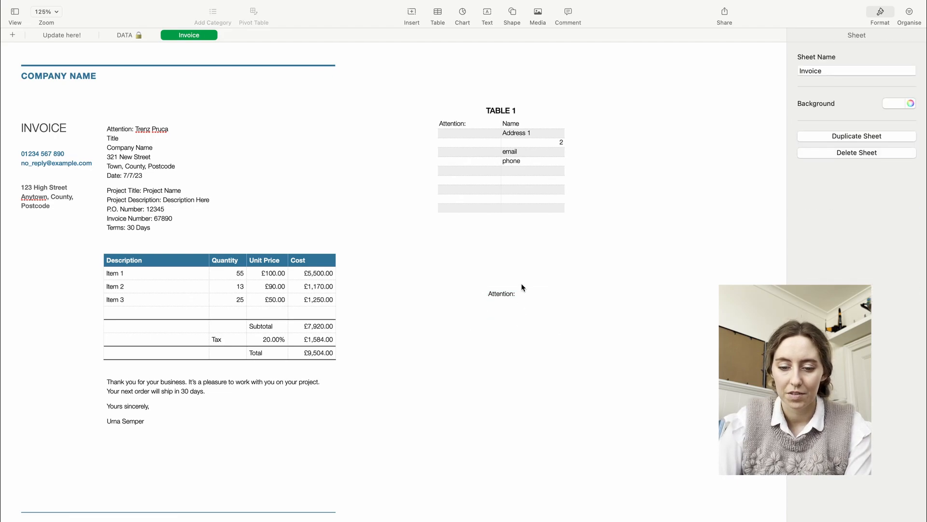
# - Replace the text in the single-cell table with a formula referencing the Invoice No. value in B7 on the DATA sheet
pyautogui.click(508, 292)
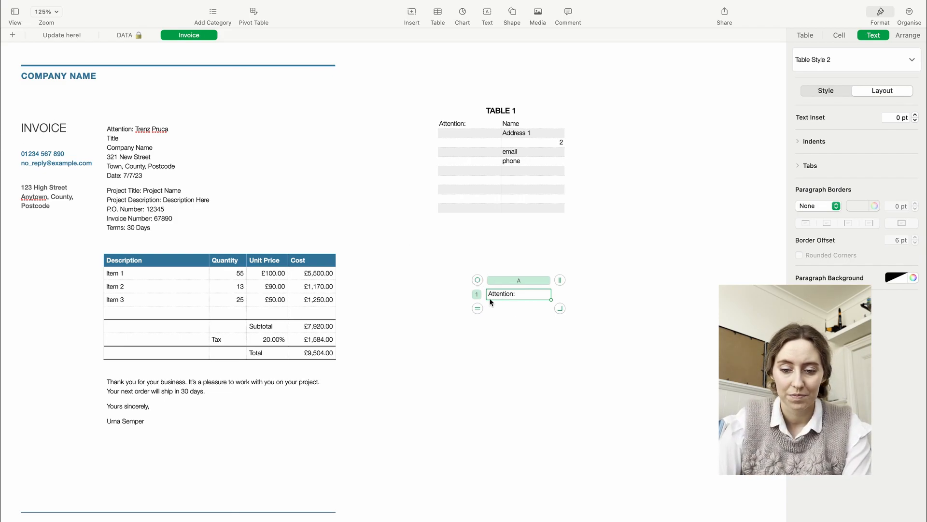
pyautogui.press('BackSpace')
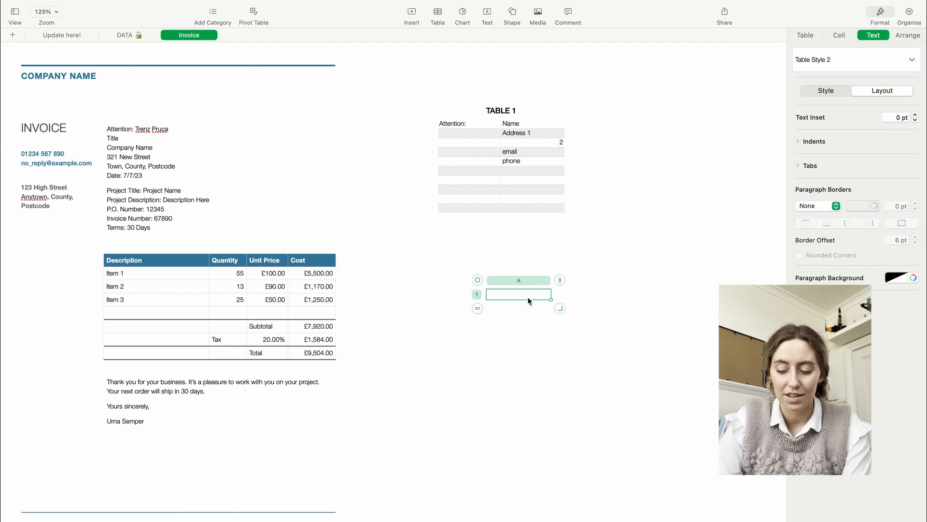
pyautogui.press('=')
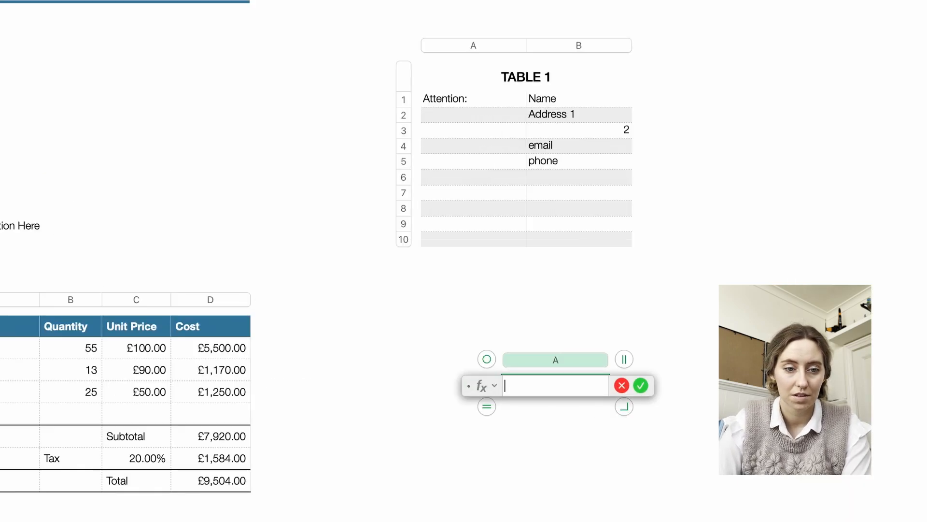
pyautogui.click(212, 60)
pyautogui.click(191, 280)
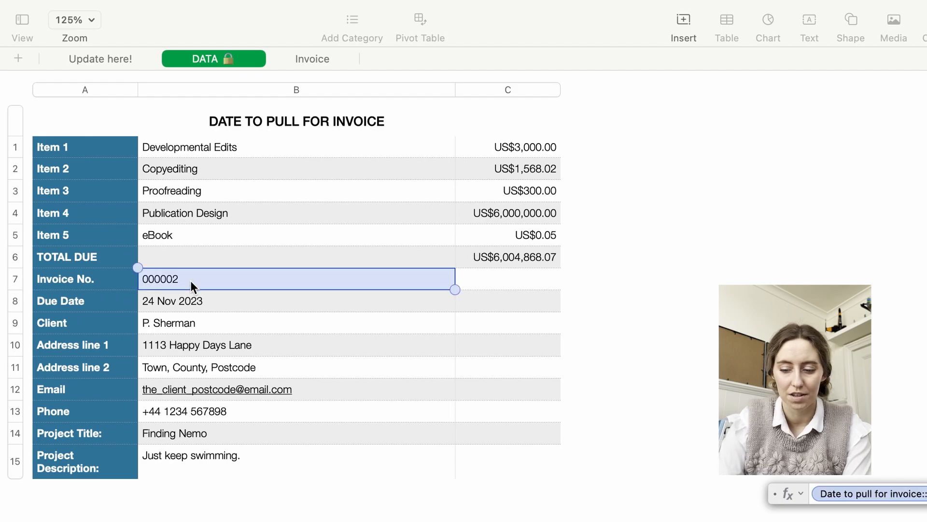
pyautogui.press('Return')
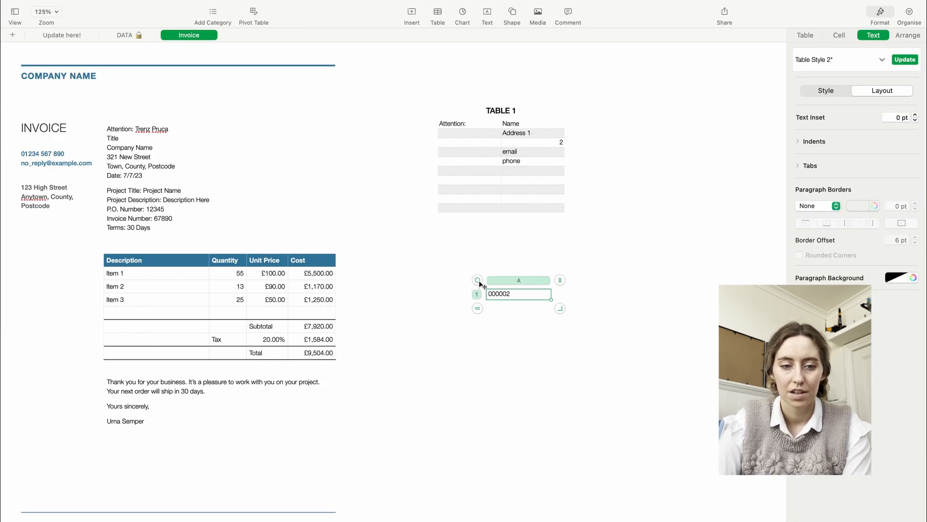
# - Place the invoice number table directly under the INVOICE heading and delete the title of the client details table
pyautogui.moveTo(479, 282); pyautogui.dragTo(14, 125)
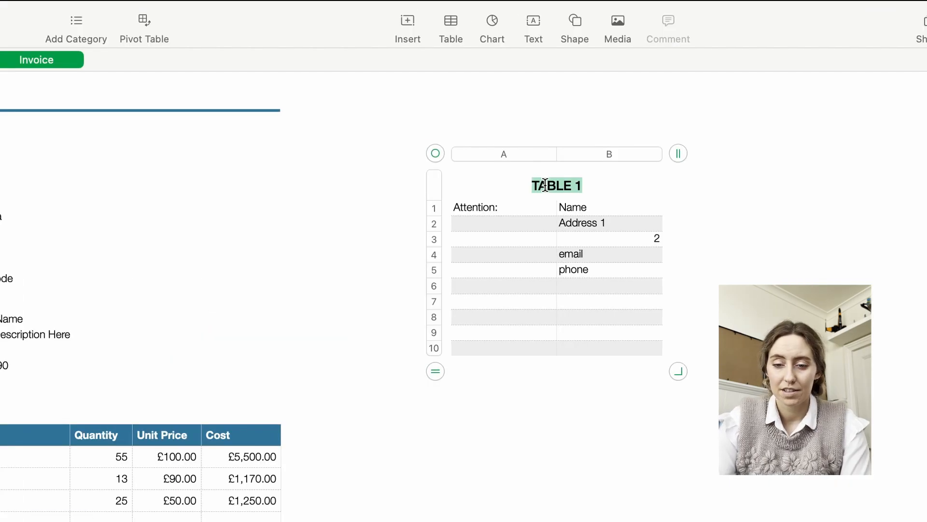
pyautogui.press('BackSpace')
pyautogui.click(706, 434)
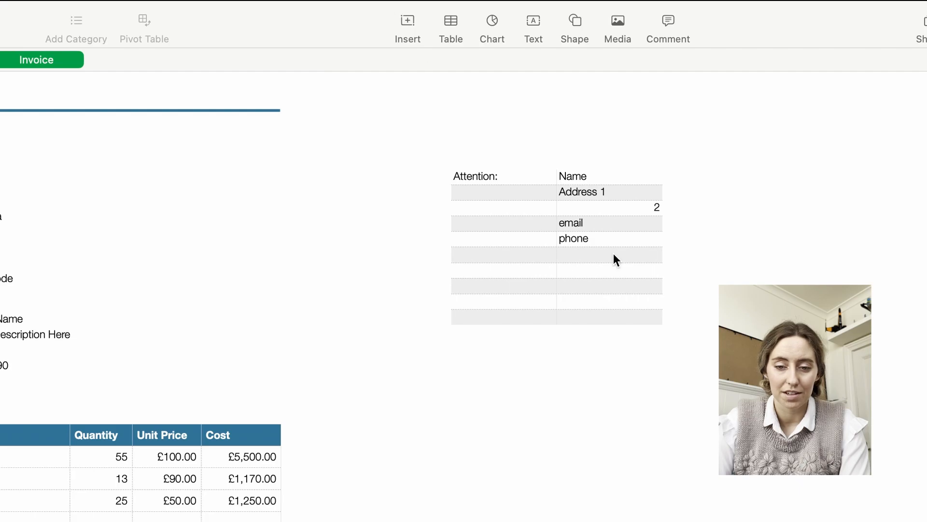
# - Label A6 of the client details table "Date:" and enter the TODAY function in B6
pyautogui.click(502, 254)
pyautogui.write('Date:')
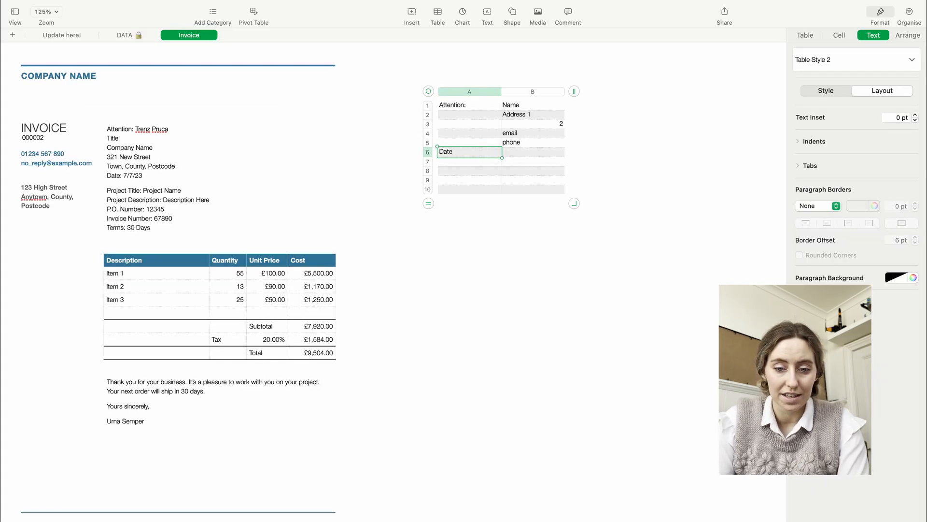
pyautogui.press('Tab')
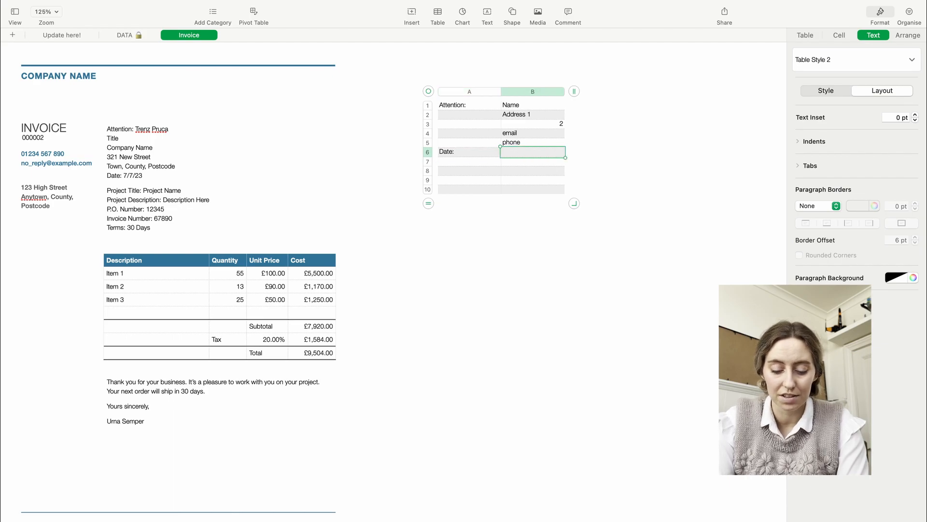
pyautogui.write('=t')
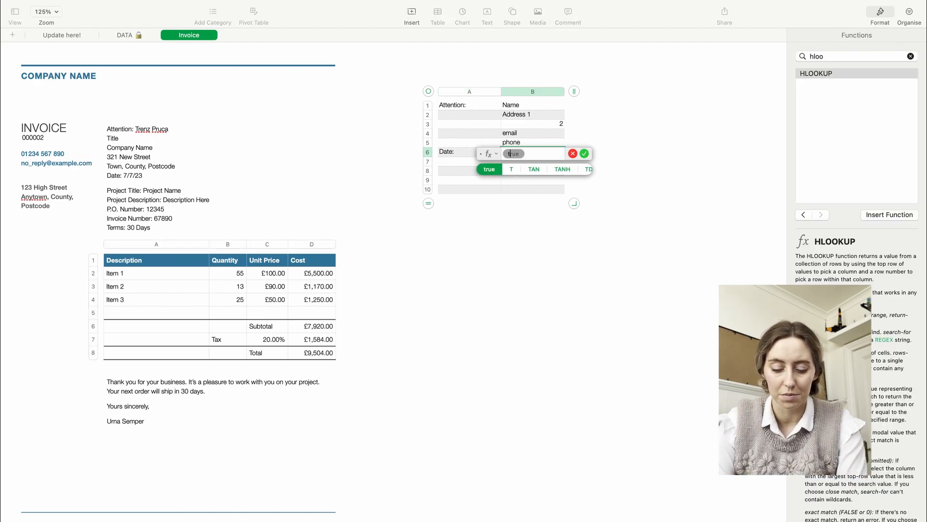
pyautogui.write('oda')
pyautogui.press('Return')
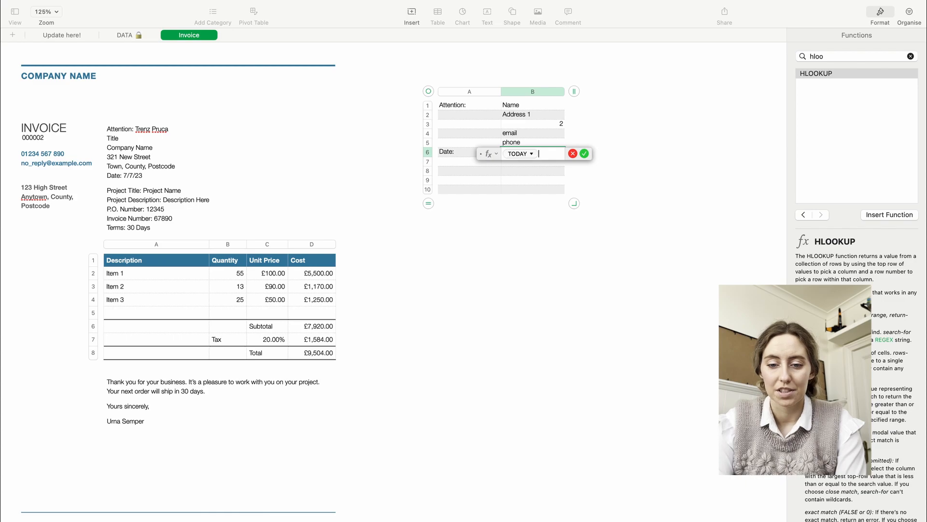
pyautogui.press('Return')
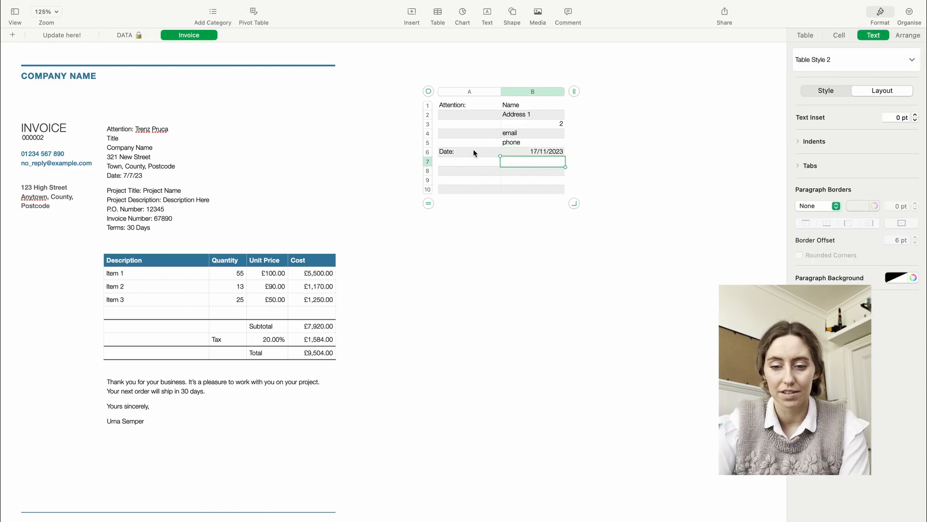
# - Format the date in B6 in the "5 Jan 2023" style and left-align it
pyautogui.click(514, 149)
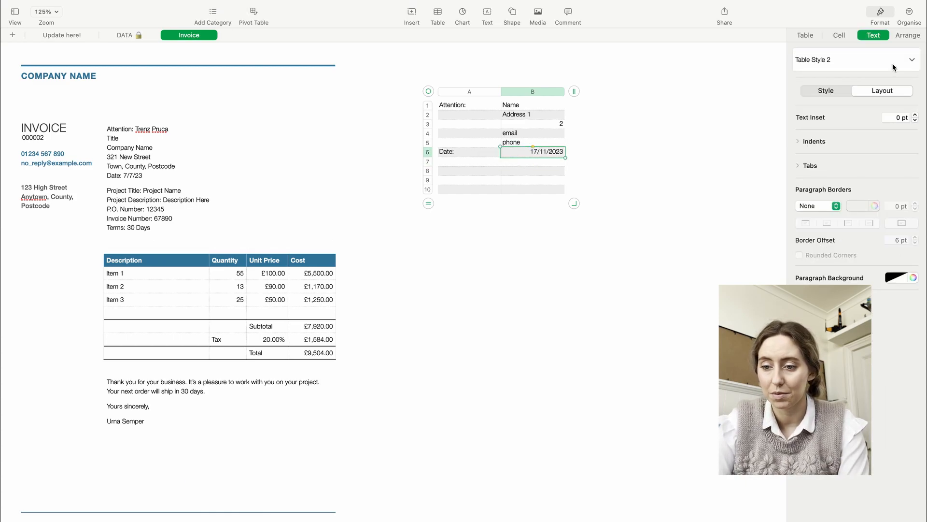
pyautogui.click(820, 94)
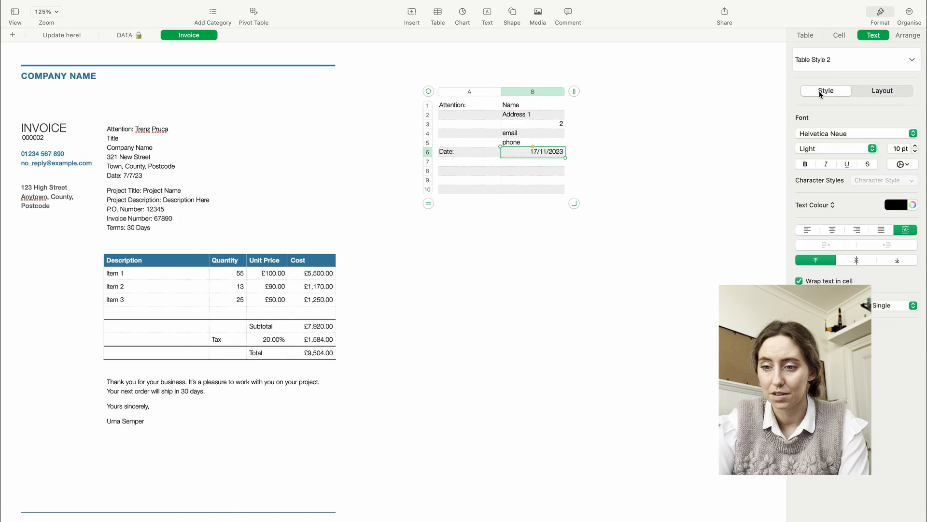
pyautogui.click(842, 35)
pyautogui.click(867, 86)
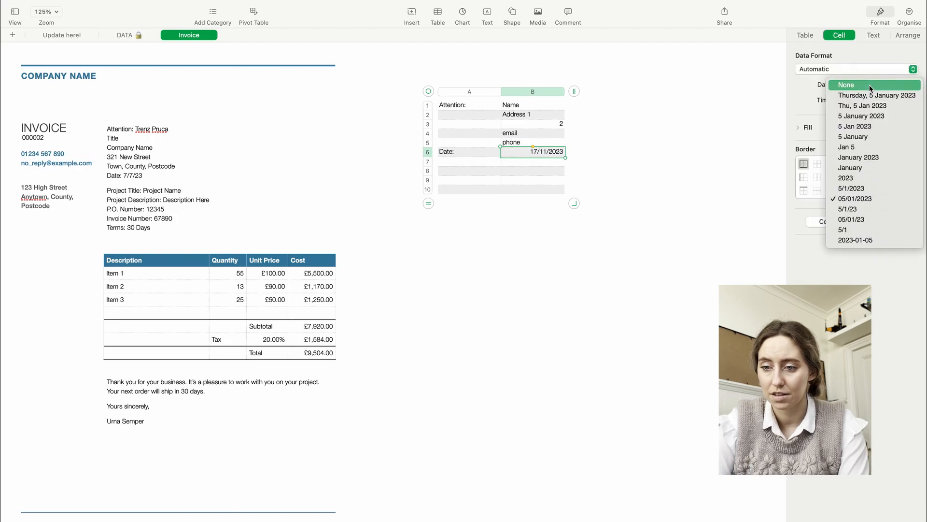
pyautogui.click(861, 126)
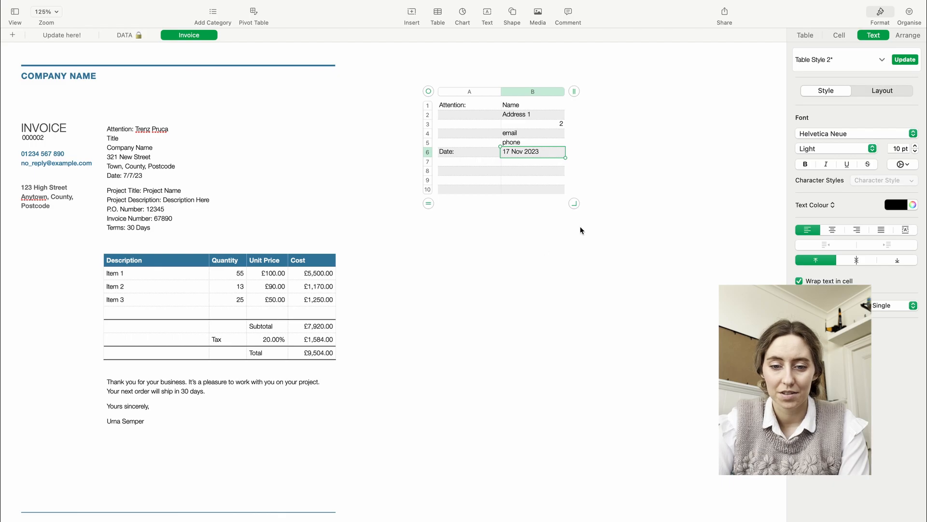
# - Right-align the text in column A of the client details table
pyautogui.click(487, 245)
pyautogui.click(466, 105)
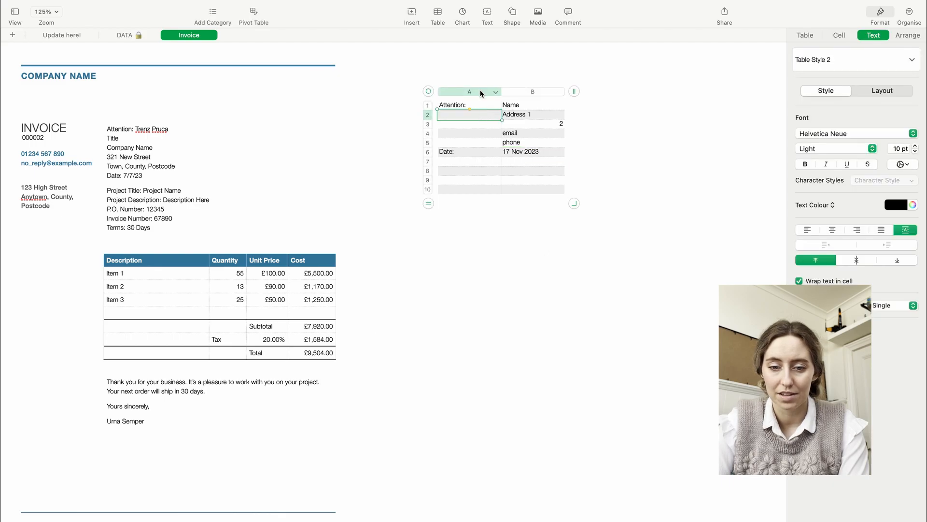
pyautogui.click(469, 91)
pyautogui.click(858, 231)
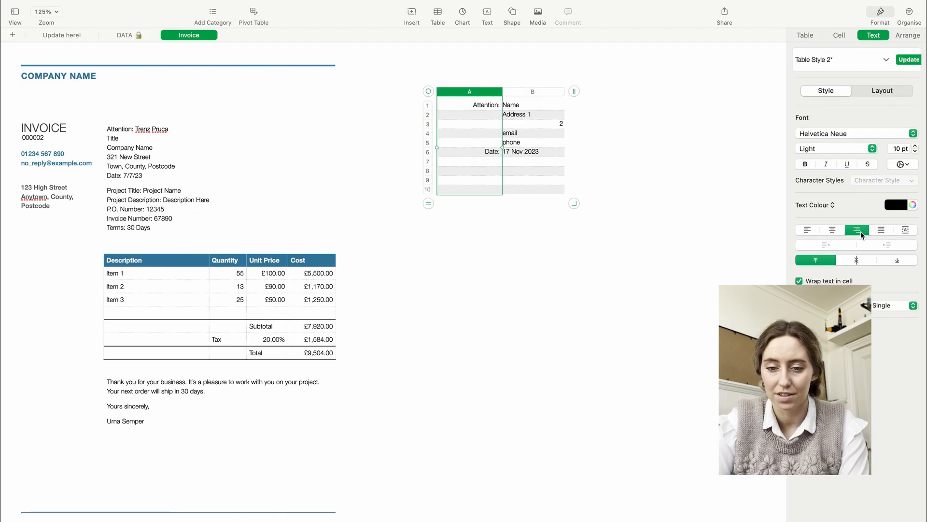
pyautogui.click(596, 294)
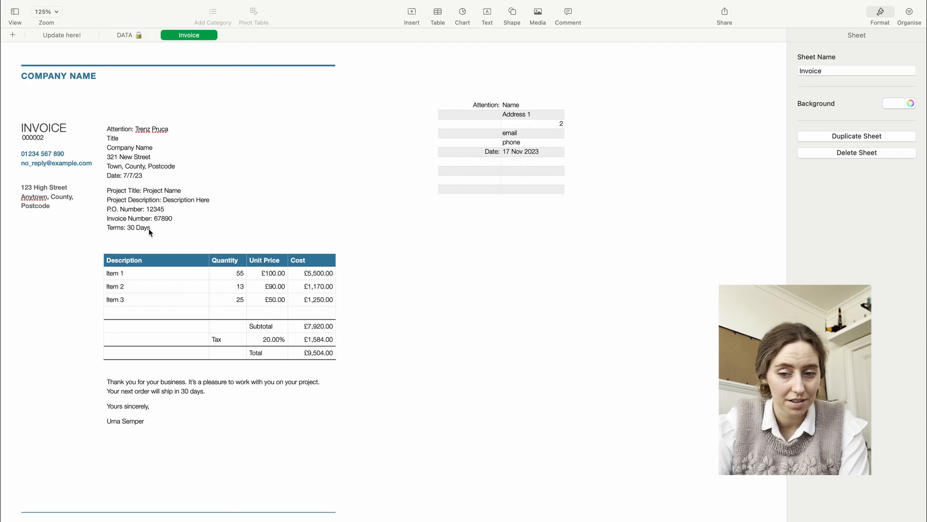
# - Enter the label "Due:" in cell A8 of the client details table
pyautogui.click(469, 172)
pyautogui.write('Due')
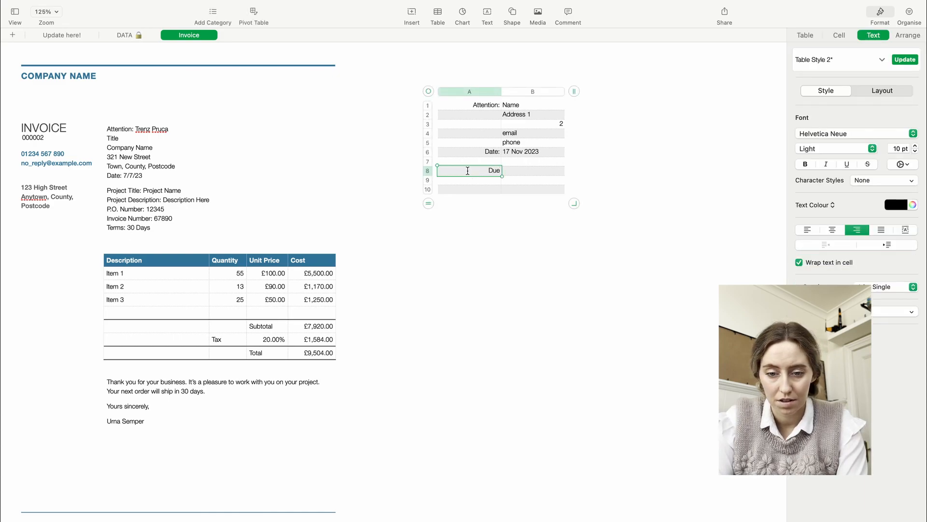
pyautogui.write(':')
pyautogui.press('Return')
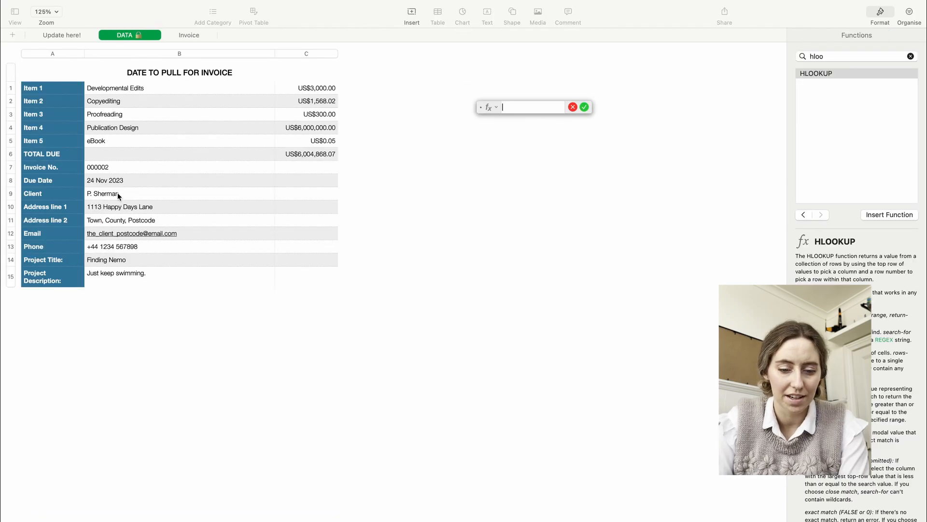
# - Link B1 to the Client value in B9 on the DATA sheet with the column preserved, and fill the formula down to B5
pyautogui.click(118, 196)
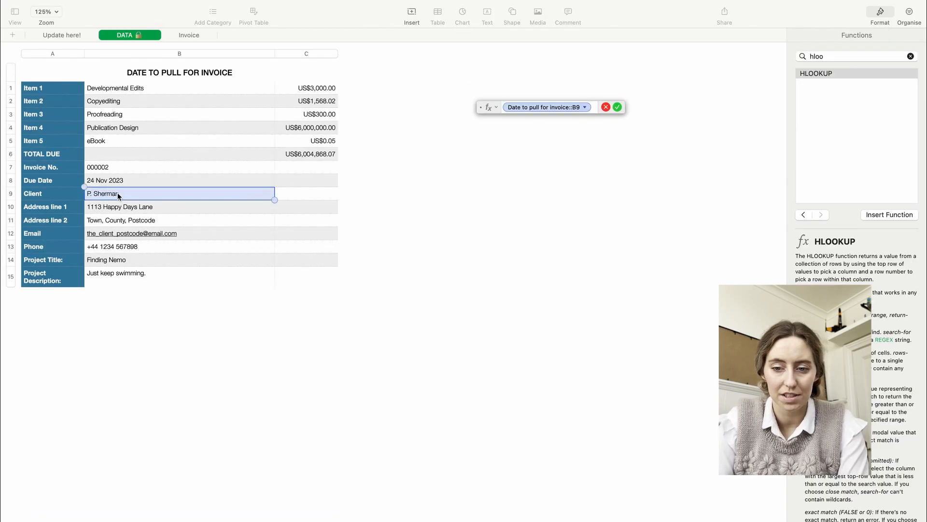
pyautogui.press('Return')
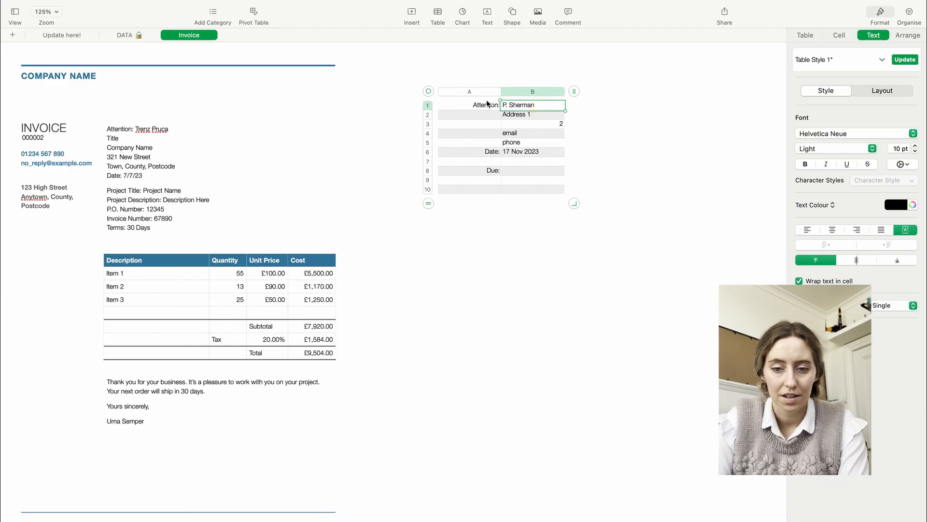
pyautogui.doubleClick(550, 106)
pyautogui.click(587, 107)
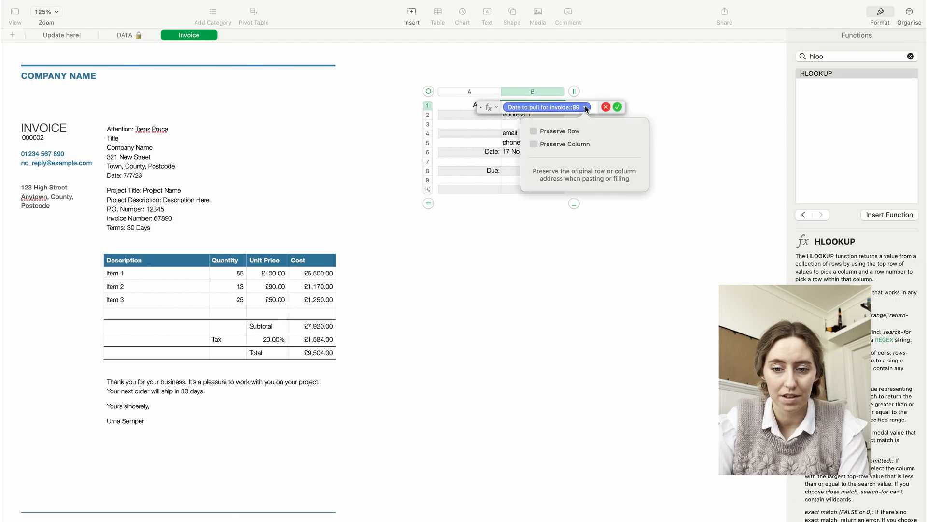
pyautogui.click(534, 144)
pyautogui.press('Return')
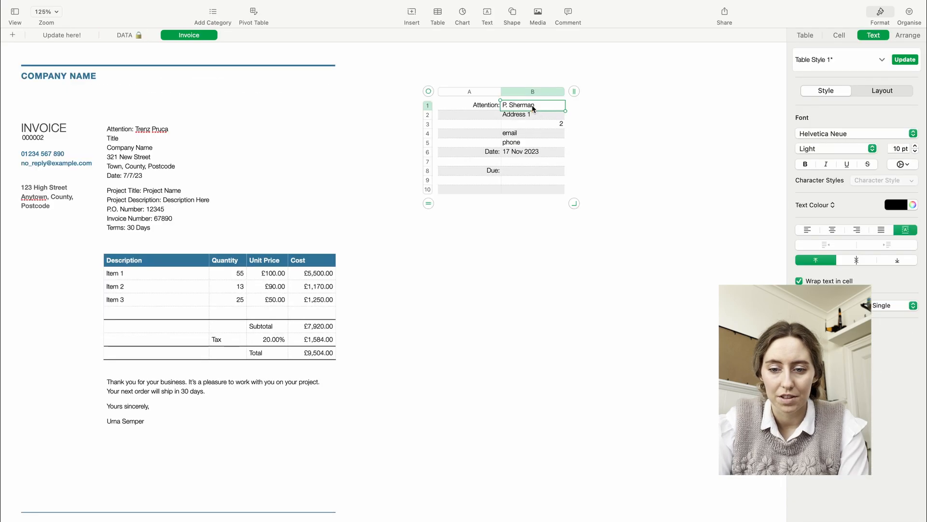
pyautogui.moveTo(533, 111); pyautogui.dragTo(533, 145)
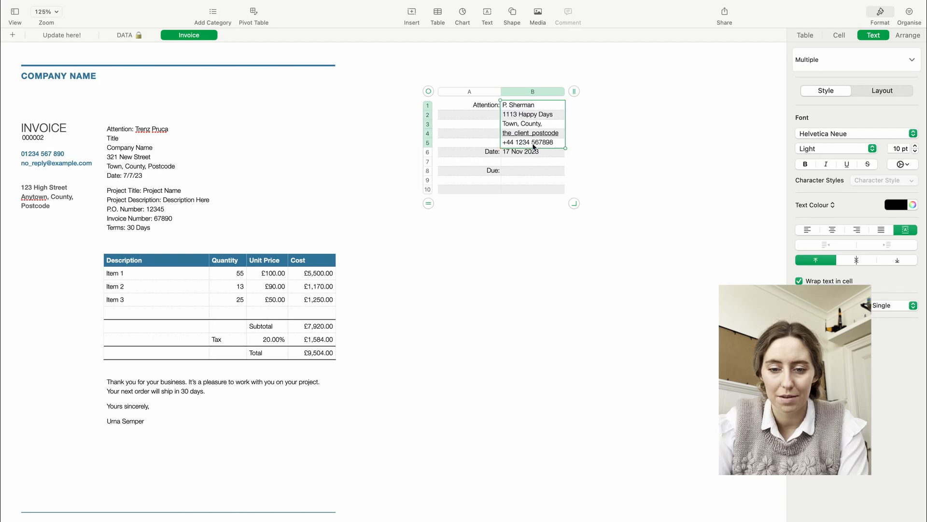
# - Link the "Due:" value in B8 to the Due Date cell B8 on the DATA sheet
pyautogui.click(515, 169)
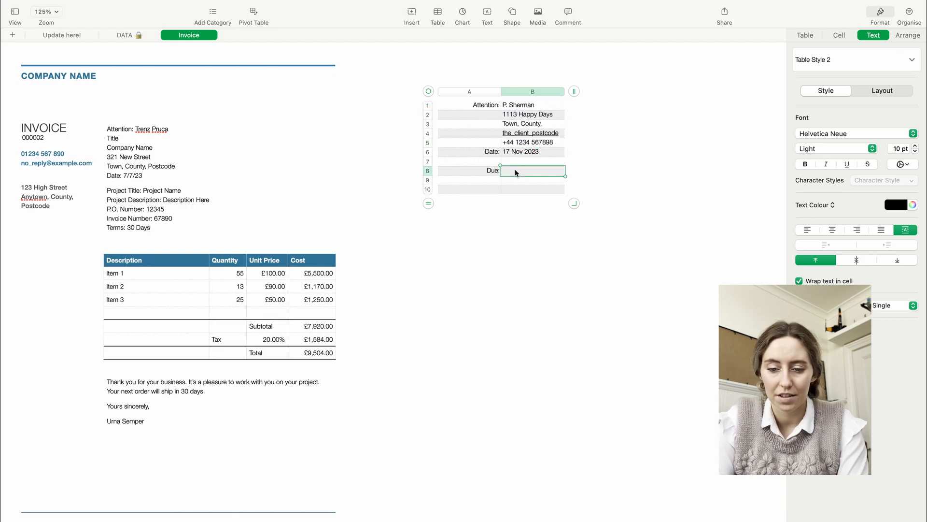
pyautogui.press('=')
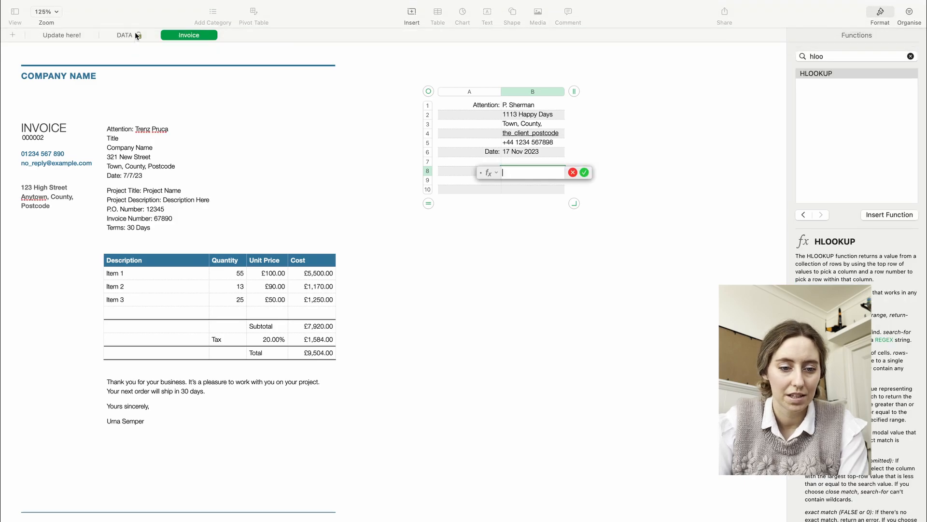
pyautogui.click(131, 35)
pyautogui.click(116, 182)
pyautogui.press('Return')
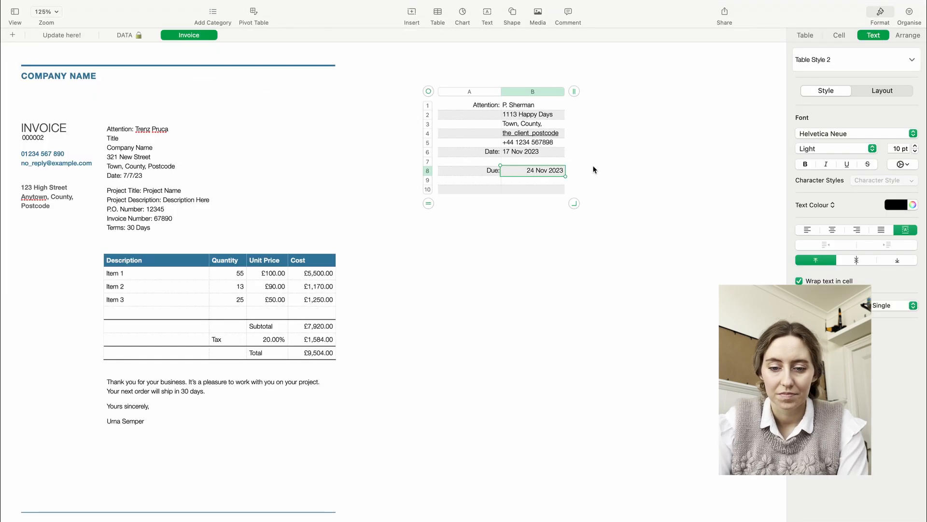
# - Link A9 of the client details table to the "Project Title:" label in A14 on the DATA sheet
pyautogui.click(462, 181)
pyautogui.press('=')
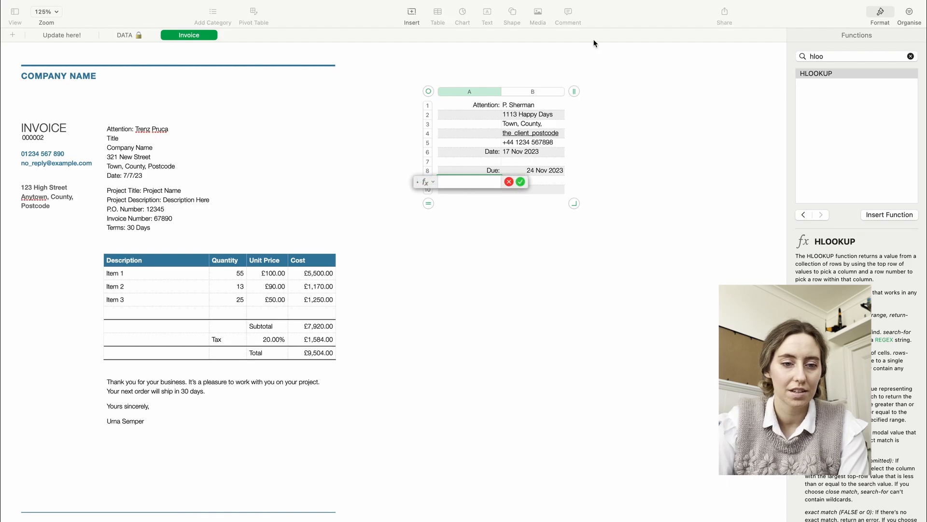
pyautogui.click(141, 35)
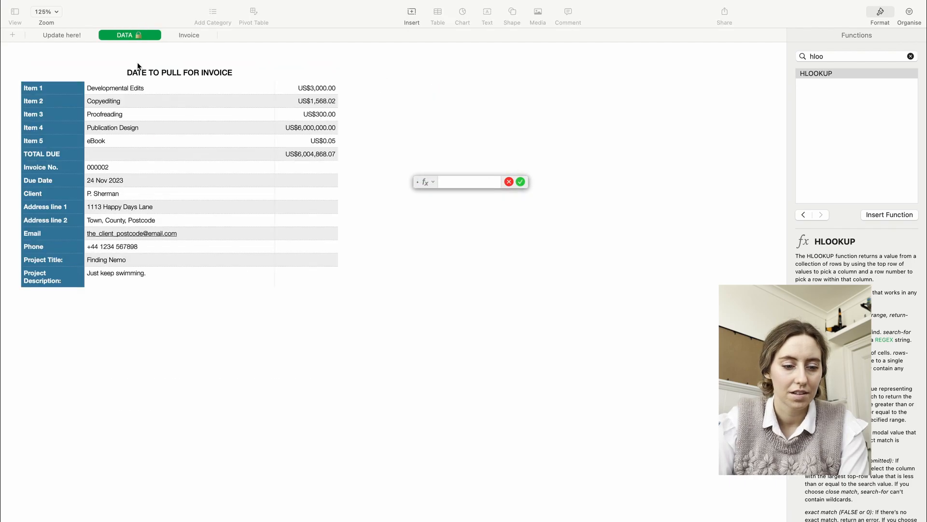
pyautogui.click(66, 265)
pyautogui.click(528, 182)
pyautogui.click(564, 185)
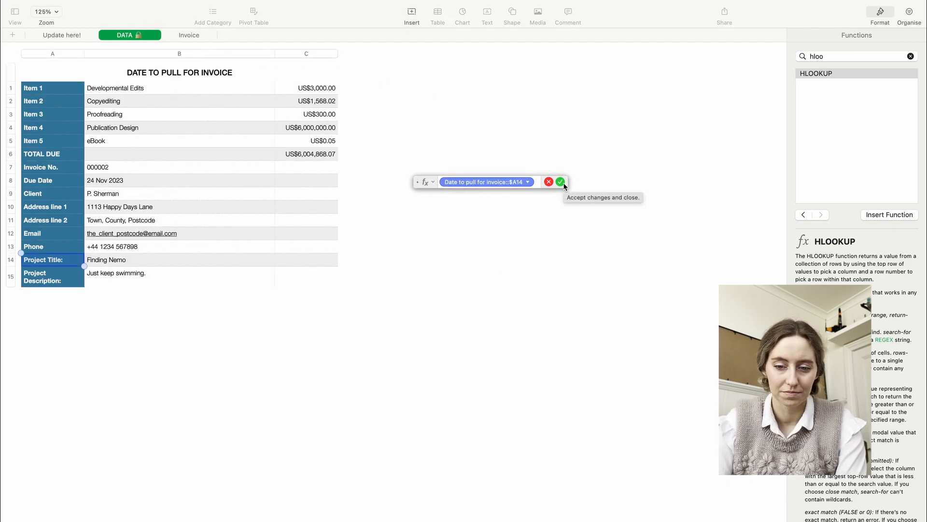
# - Confirm the "Project Title:" label link in A9 of the client details table and fill it down to A10
pyautogui.click(562, 183)
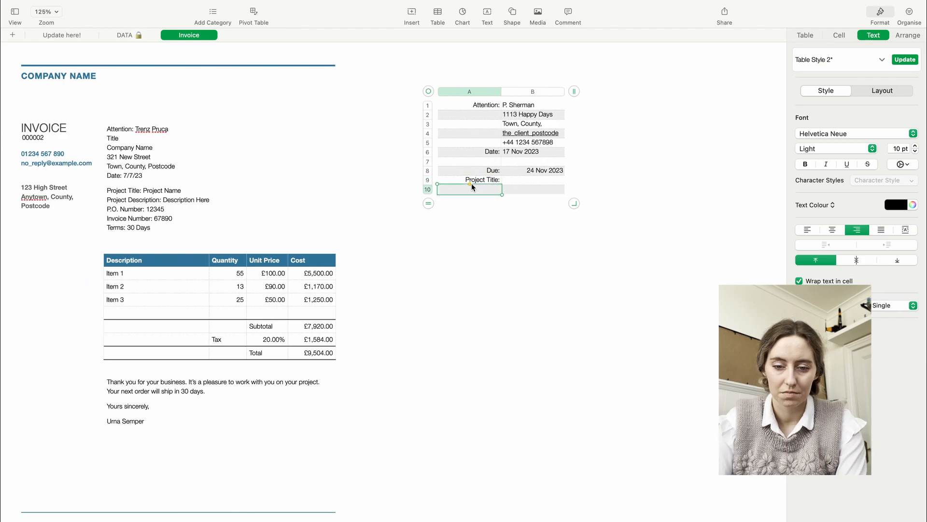
pyautogui.moveTo(471, 186); pyautogui.dragTo(471, 190)
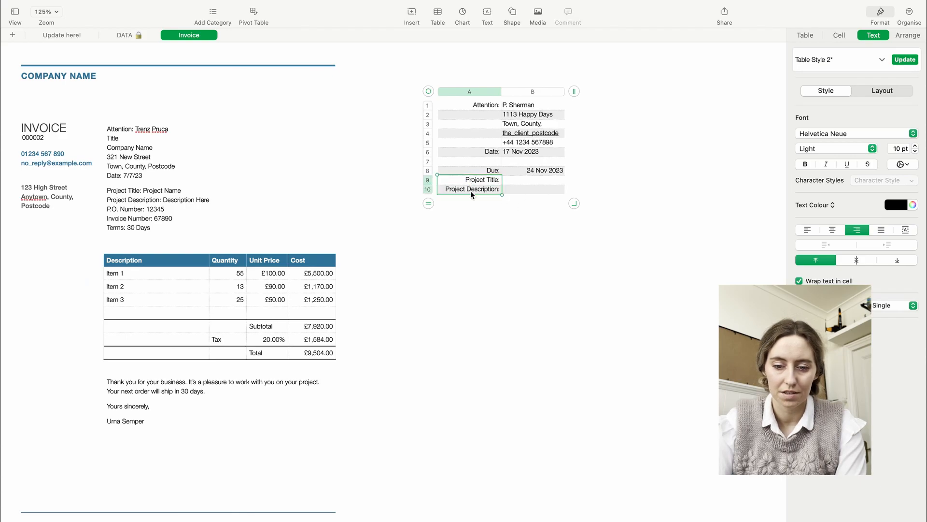
# - Link B9 to the Project Title value in B14 on the DATA sheet with the column preserved, and fill the formula down to B10
pyautogui.click(520, 183)
pyautogui.write('=')
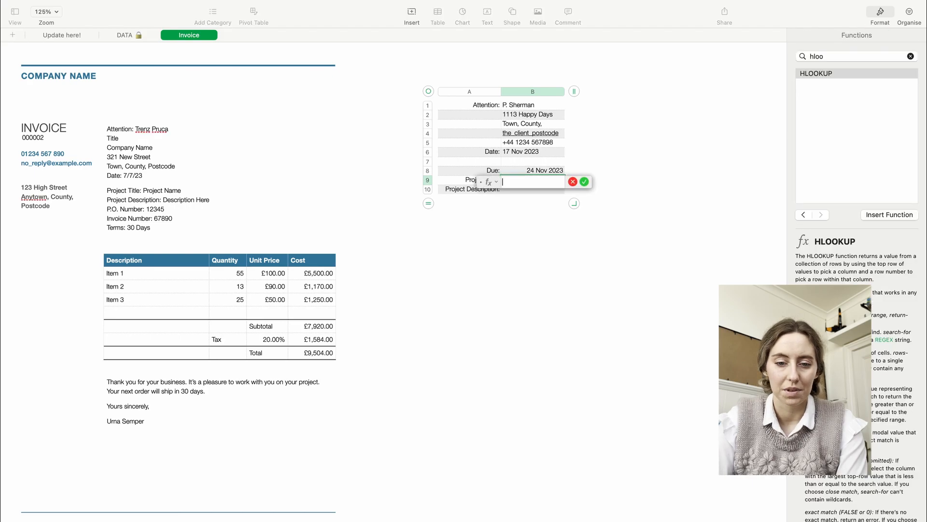
pyautogui.click(124, 35)
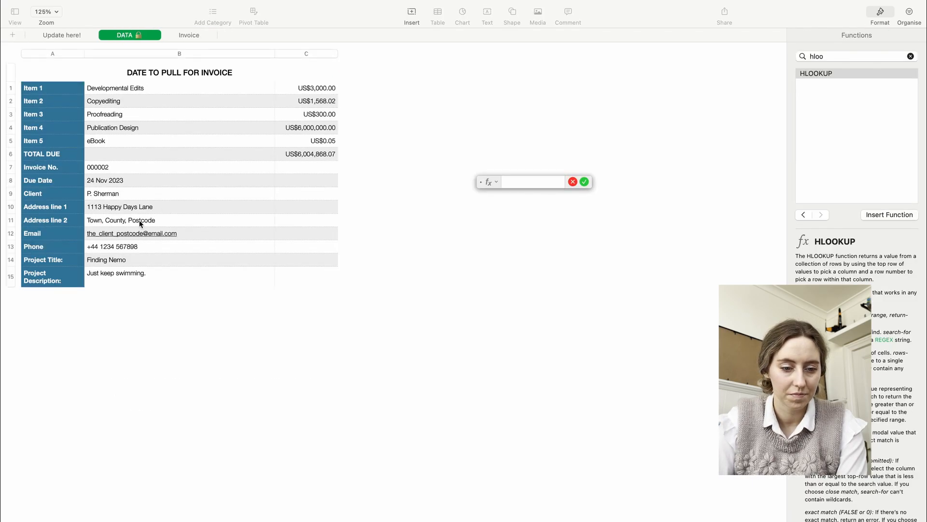
pyautogui.click(126, 261)
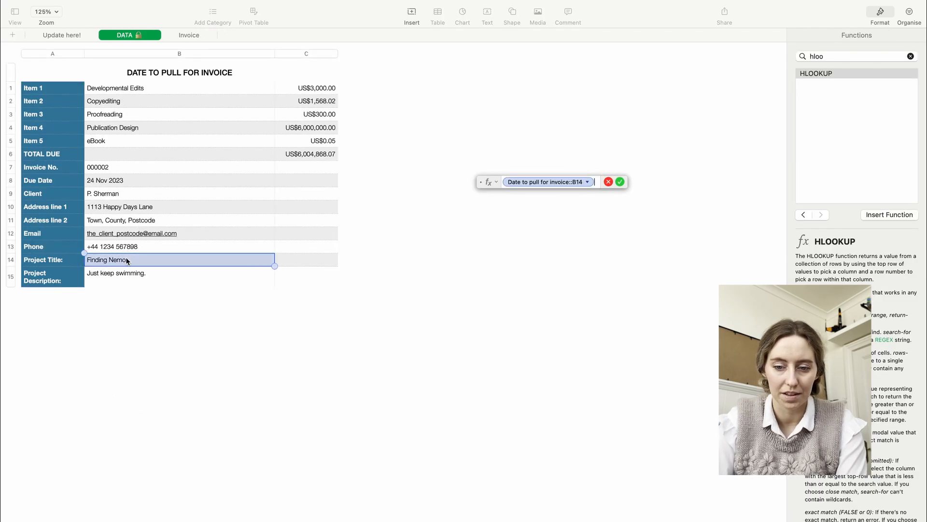
pyautogui.click(587, 182)
pyautogui.click(569, 219)
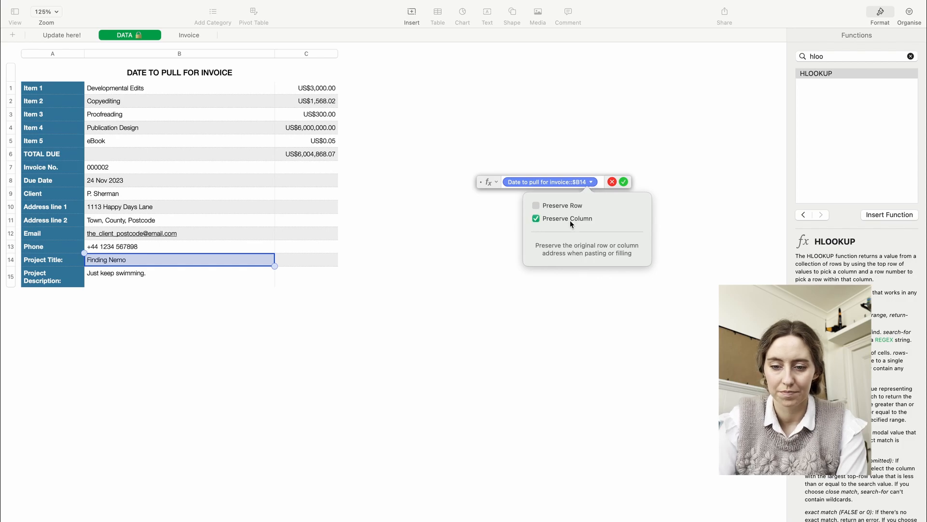
pyautogui.press('Return')
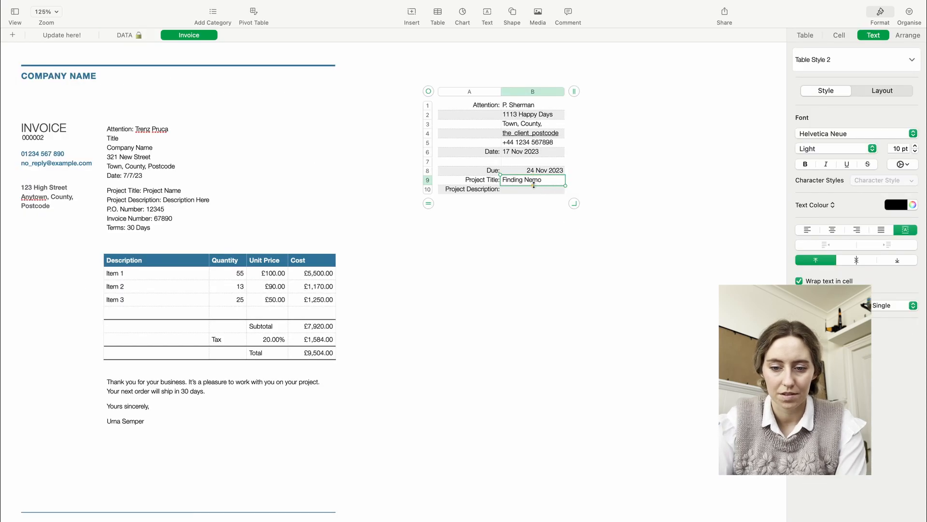
pyautogui.moveTo(532, 185); pyautogui.dragTo(532, 195)
# - Move the client details table over the invoice's old client text, and add long filler text to Project Description on the "Update here!" sheet
pyautogui.moveTo(428, 91); pyautogui.dragTo(61, 116)
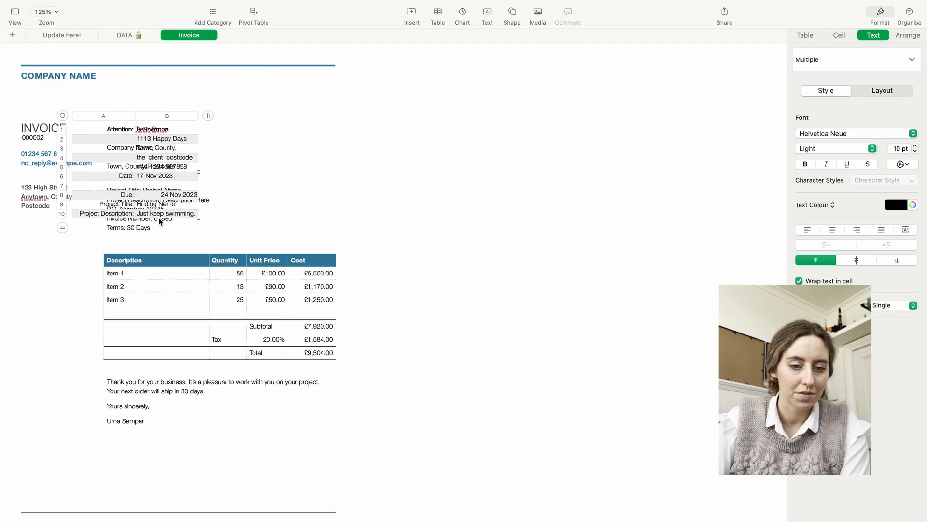
pyautogui.click(75, 34)
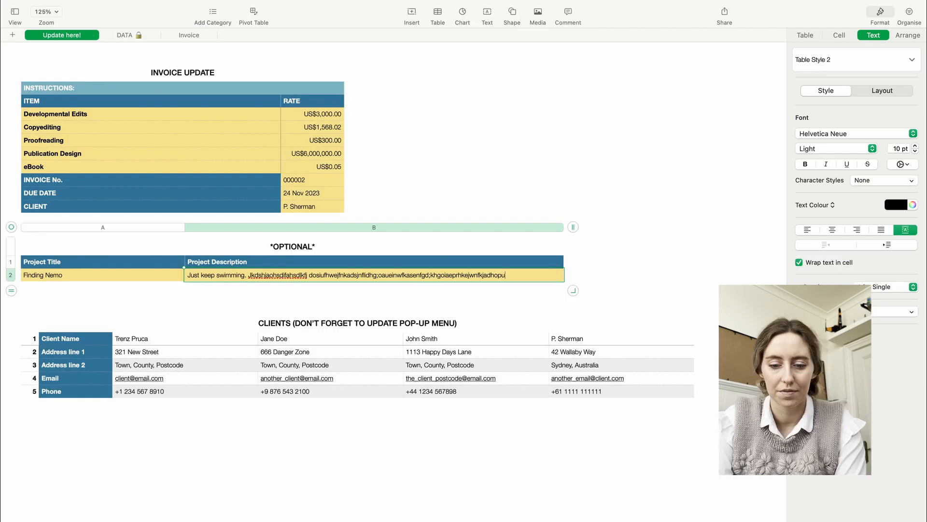
pyautogui.write('ghaer;kgjnadrkjgpioawpehrgjkanbewrkjsgnvroidgjaeroi;jn')
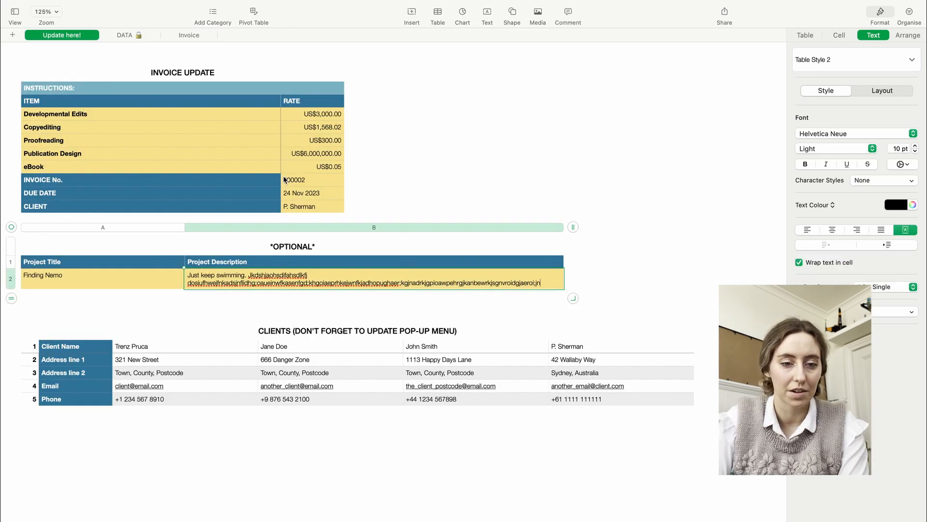
# - Widen column B of the client details table on Invoice to the invoice's outer edge and left-align the due date
pyautogui.click(189, 35)
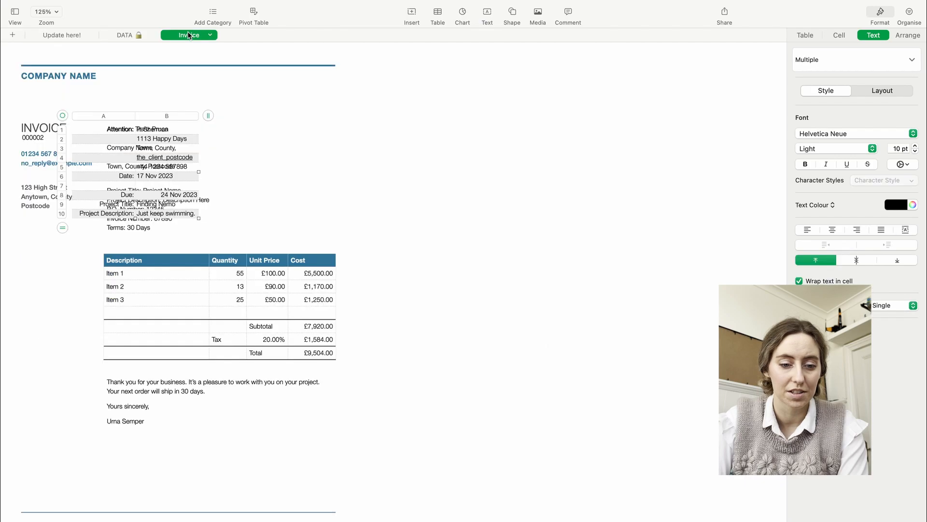
pyautogui.click(197, 114)
pyautogui.moveTo(197, 114); pyautogui.dragTo(337, 104)
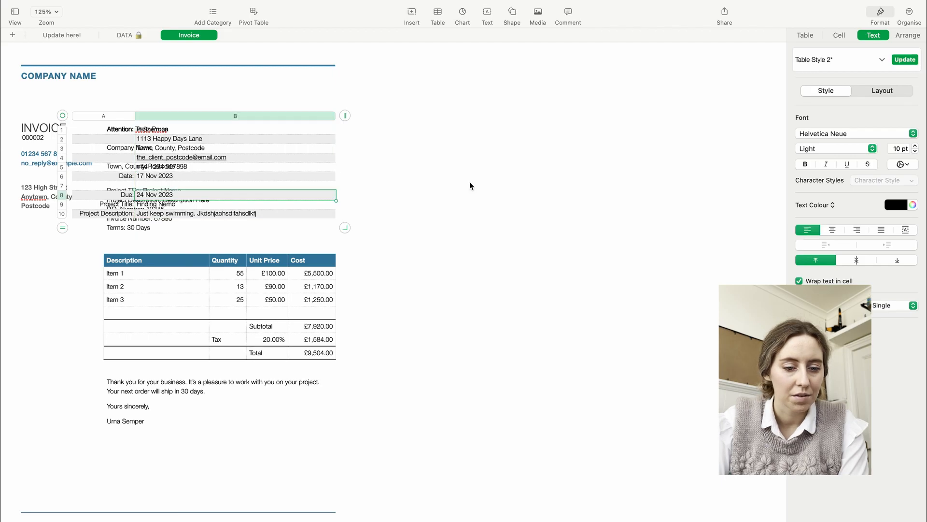
pyautogui.click(259, 216)
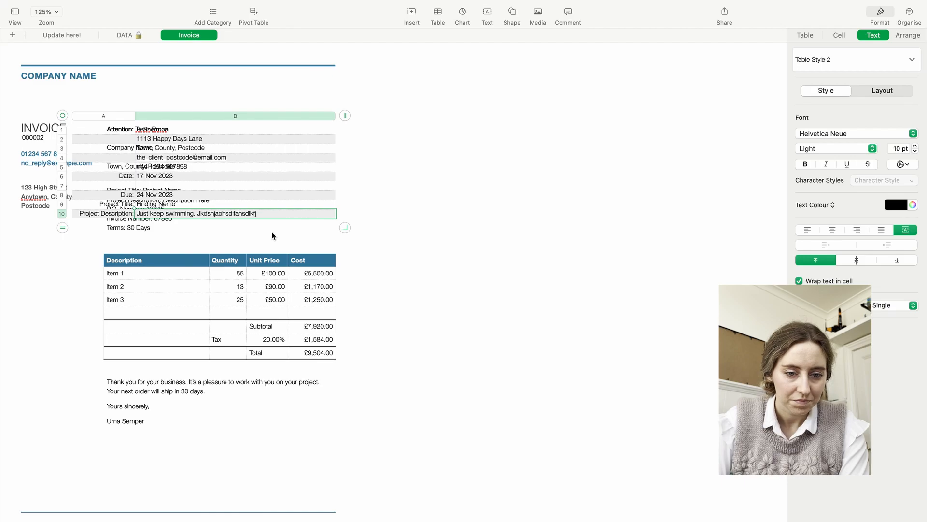
# - Move the client details table clear of the invoice and increase the height of row 10 to fit the long project description
pyautogui.moveTo(69, 118); pyautogui.dragTo(420, 141)
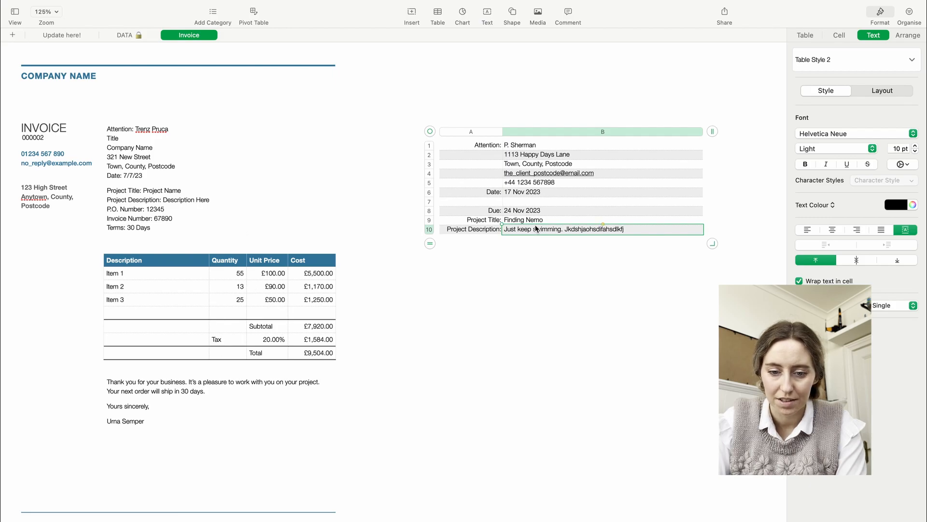
pyautogui.click(428, 229)
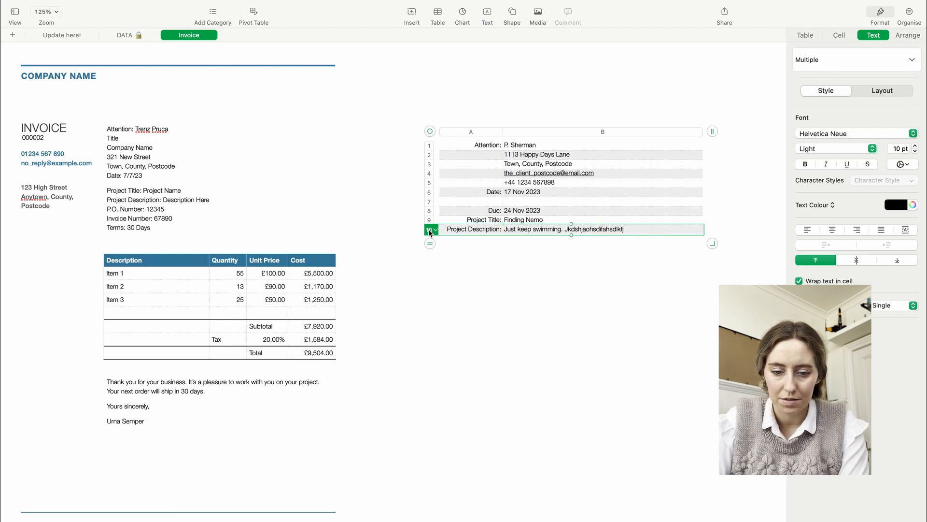
pyautogui.moveTo(427, 234); pyautogui.dragTo(454, 262)
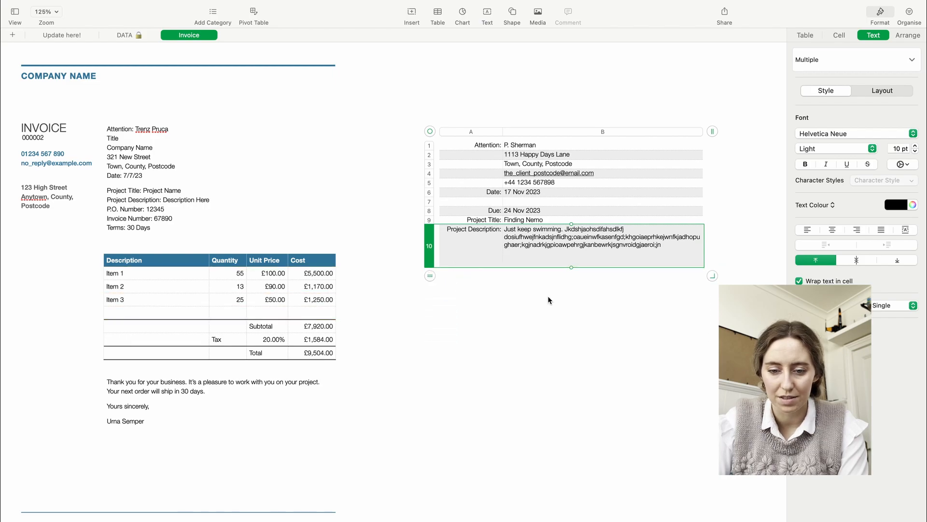
# - Delete the invoice's old client text box and place the client details table in its space above the items table
pyautogui.click(427, 164)
pyautogui.click(499, 155)
pyautogui.moveTo(429, 131); pyautogui.dragTo(376, 122)
pyautogui.click(125, 188)
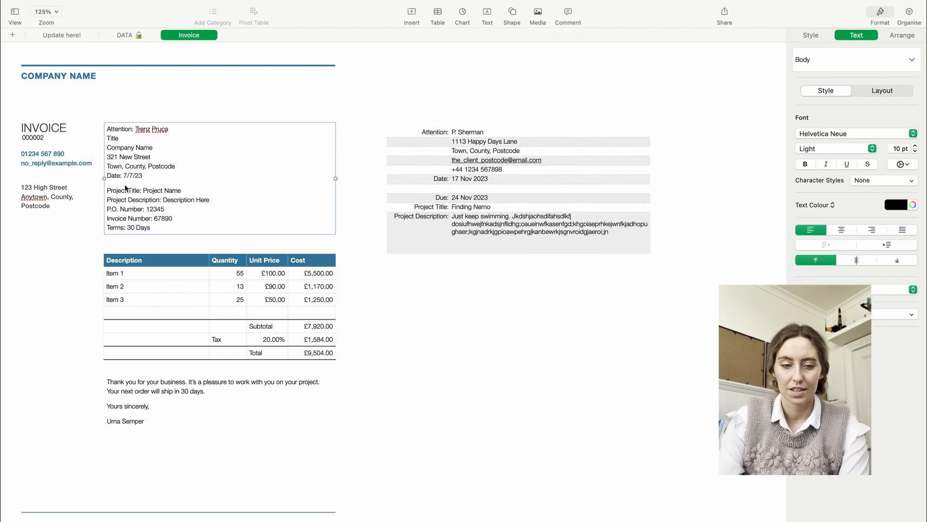
pyautogui.press('Delete')
pyautogui.click(421, 144)
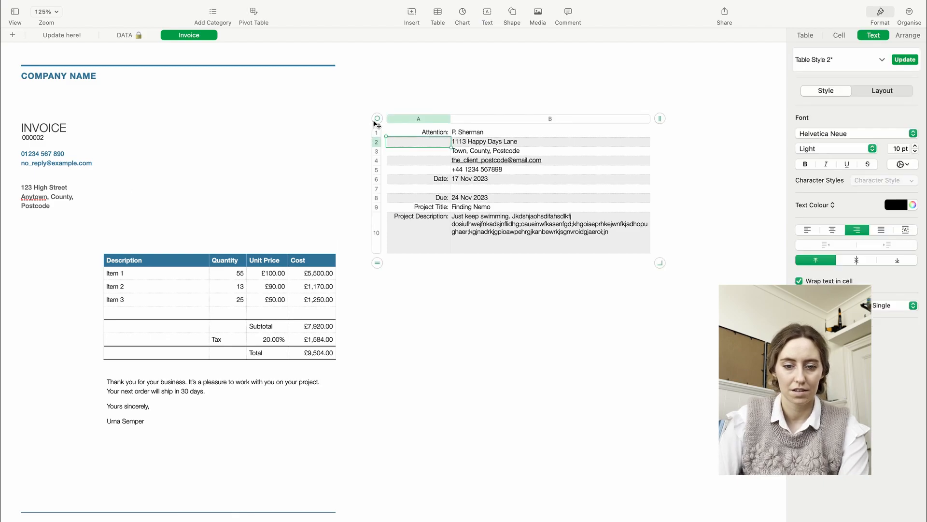
pyautogui.moveTo(376, 120); pyautogui.dragTo(59, 113)
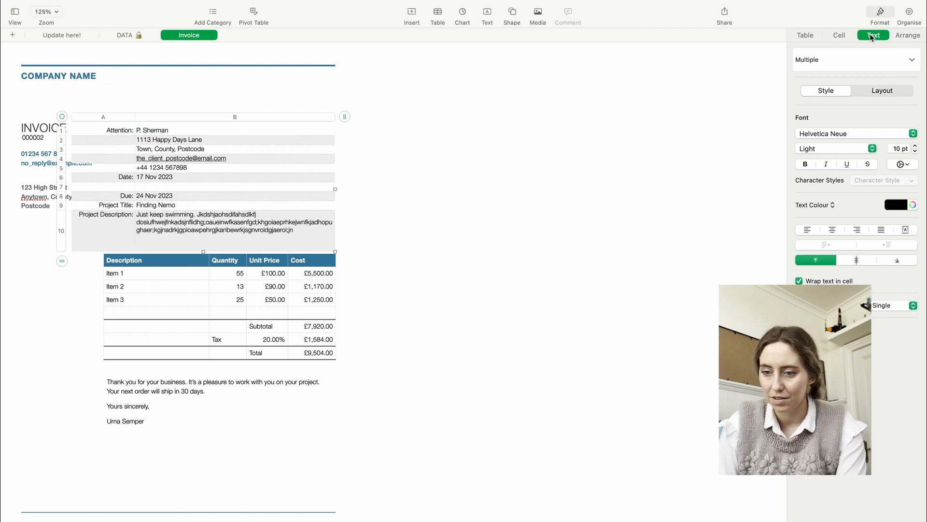
# - Set all cell borders of the client details table to No Border and fill the cells with white
pyautogui.click(840, 36)
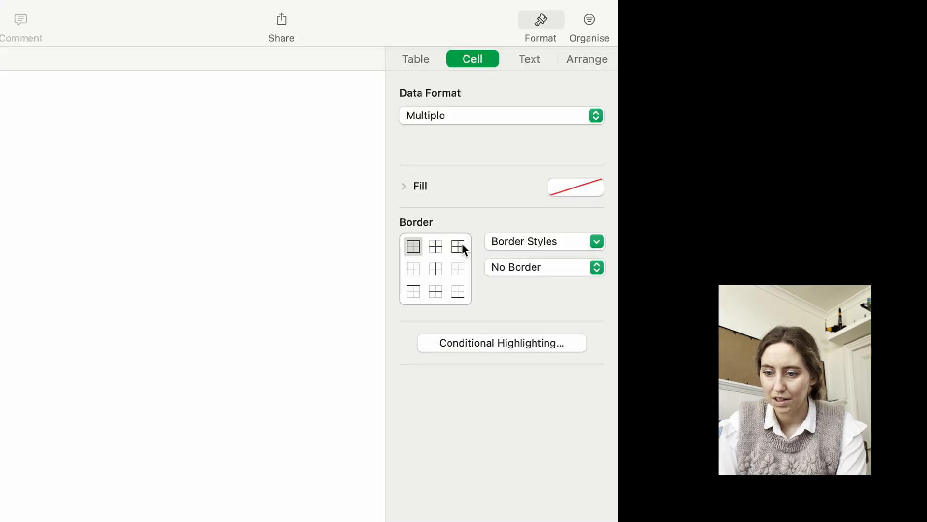
pyautogui.click(830, 148)
pyautogui.click(913, 159)
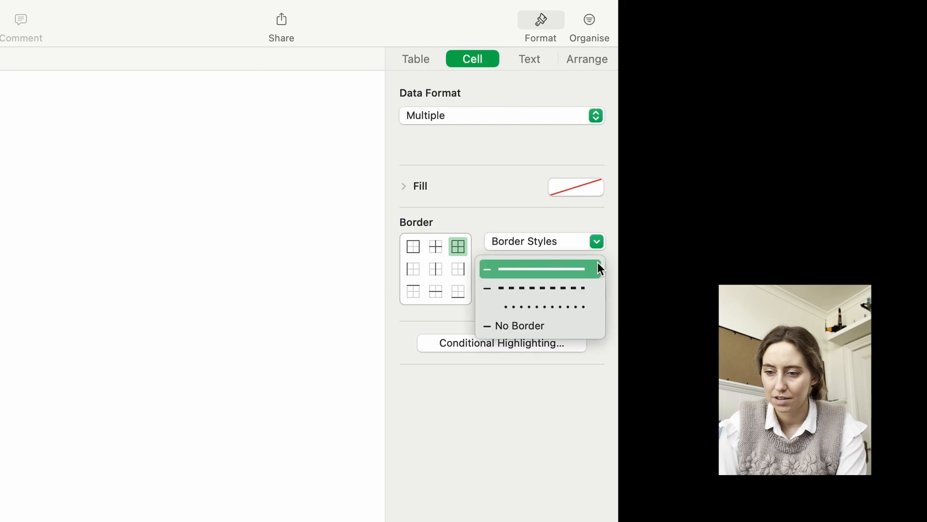
pyautogui.click(533, 332)
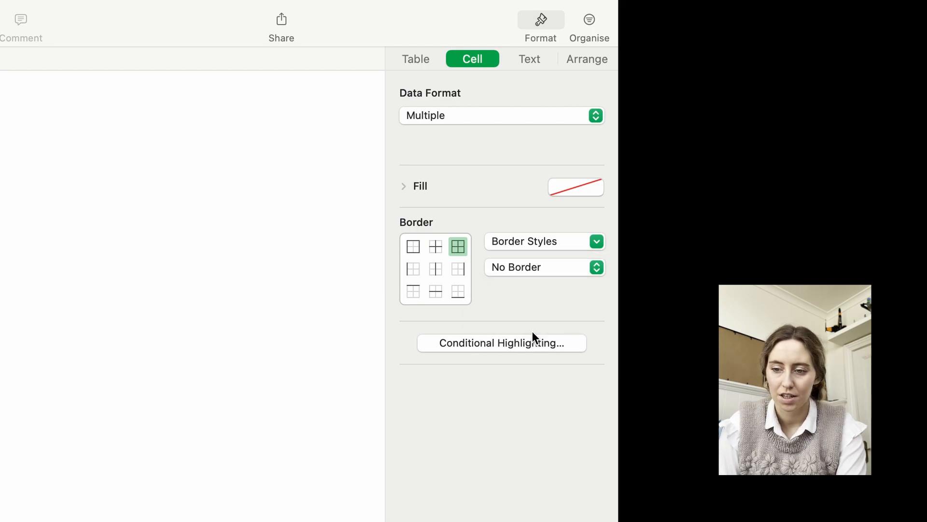
pyautogui.click(595, 189)
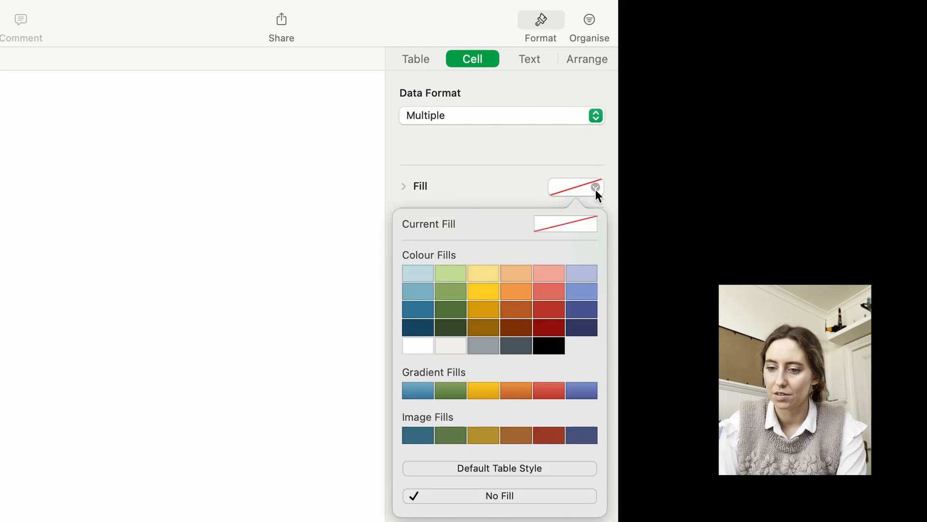
pyautogui.click(416, 351)
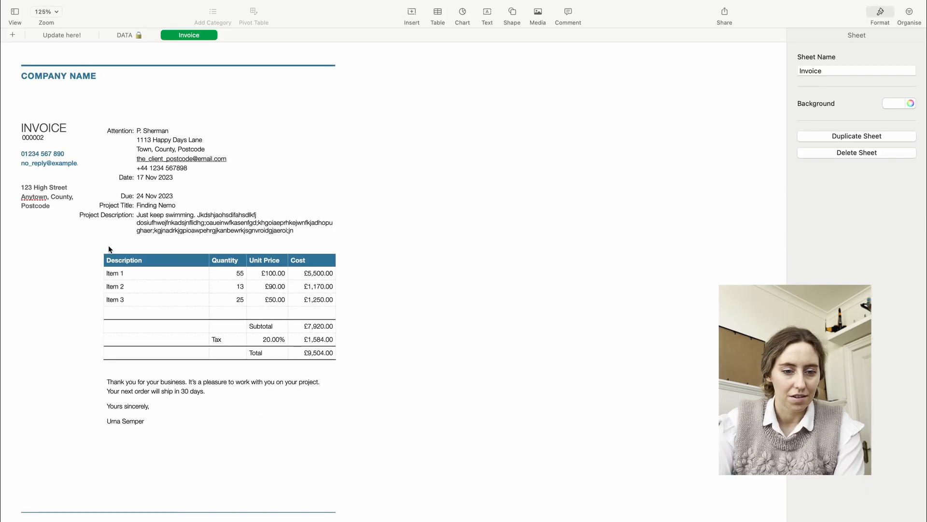
# - Clear the eBook item name on the "Update here!" sheet and set its rate to 0
pyautogui.click(82, 32)
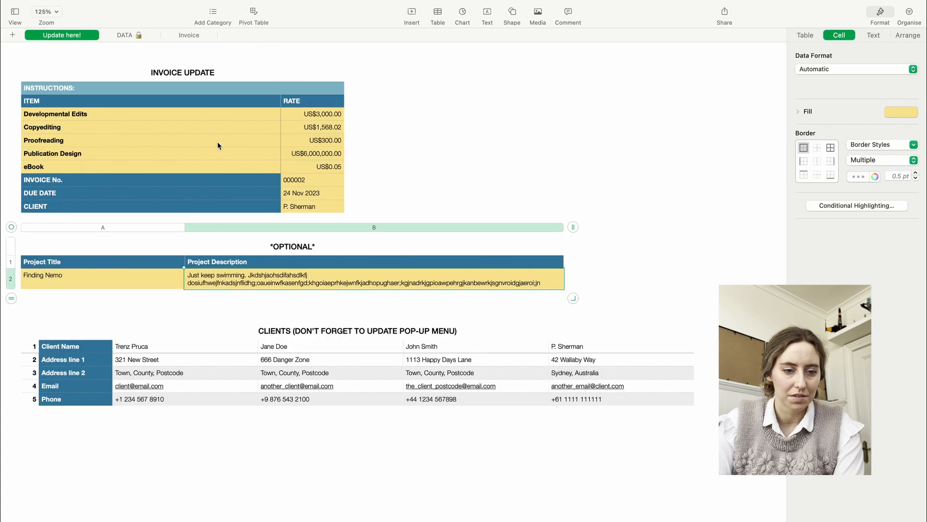
pyautogui.click(181, 161)
pyautogui.press('Delete')
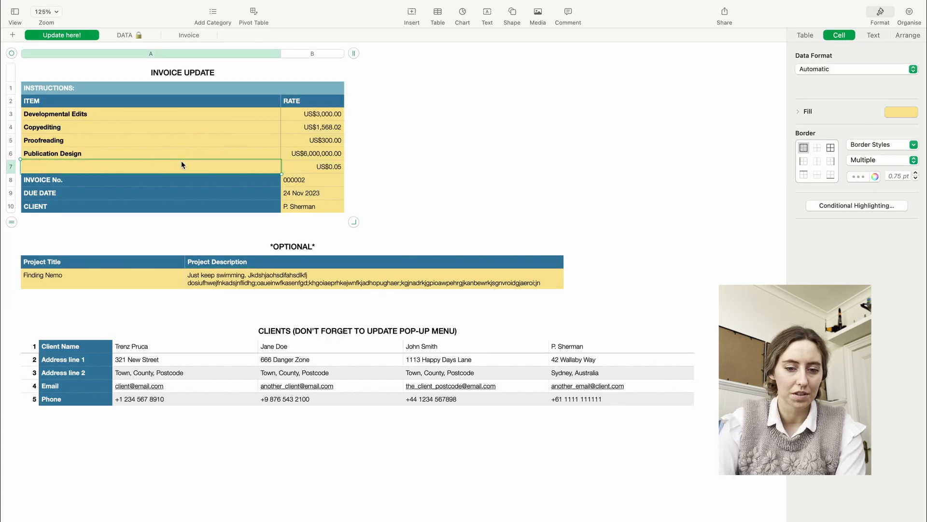
pyautogui.click(305, 169)
pyautogui.write('0')
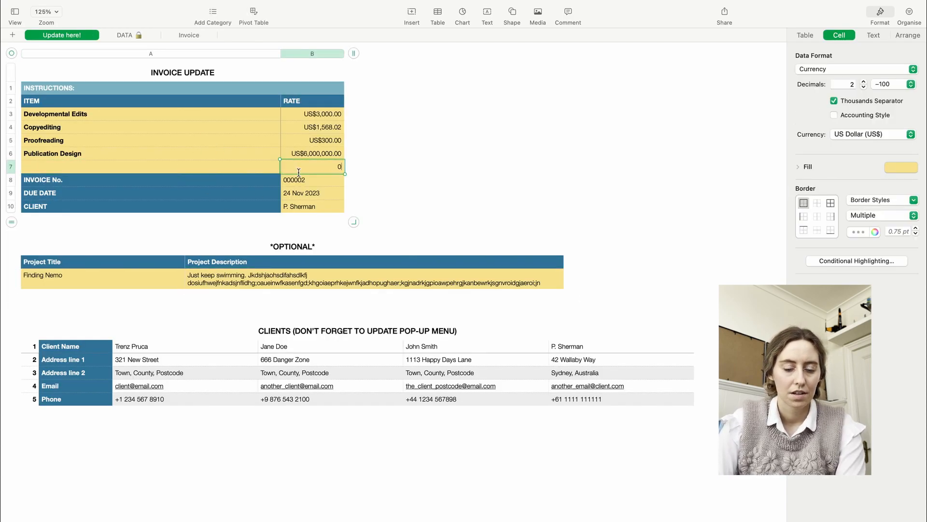
pyautogui.press('Return')
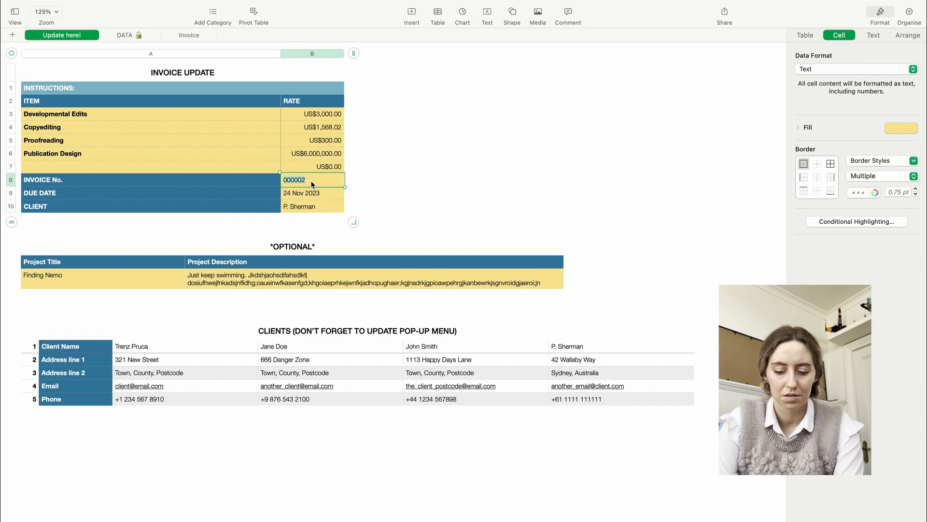
# - Enter a new invoice number and change the due date formula to TODAY+20
pyautogui.write('056782')
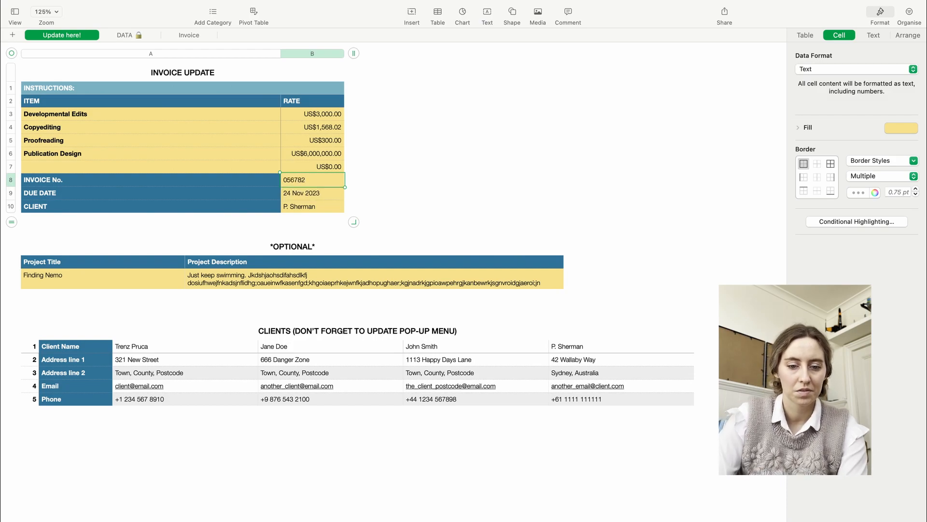
pyautogui.click(324, 194)
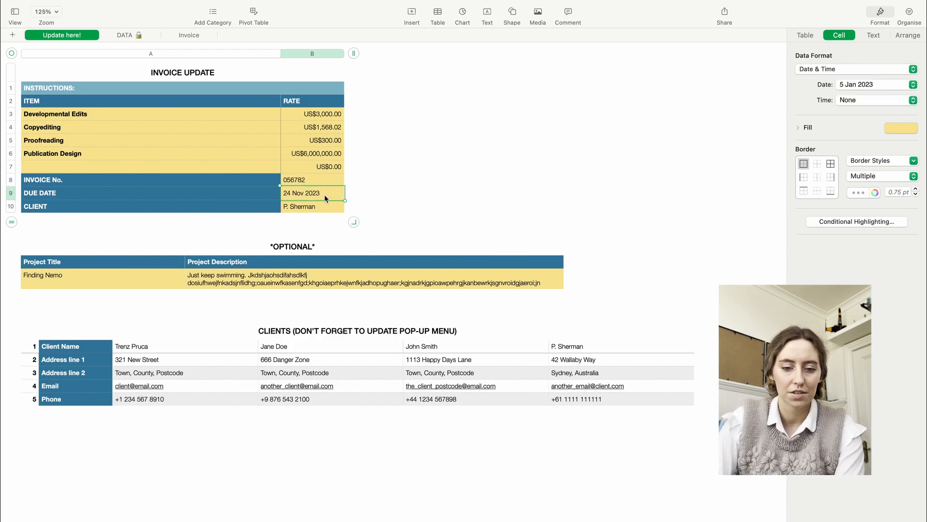
pyautogui.click(323, 195)
pyautogui.press('BackSpace')
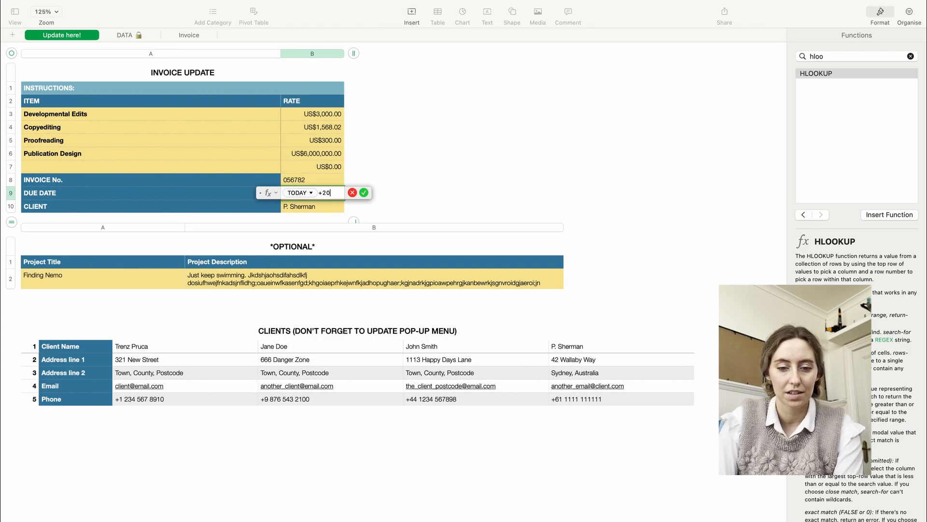
pyautogui.click(363, 193)
# - Choose the second client listed in the CLIENTS table as the invoice's client
pyautogui.click(335, 207)
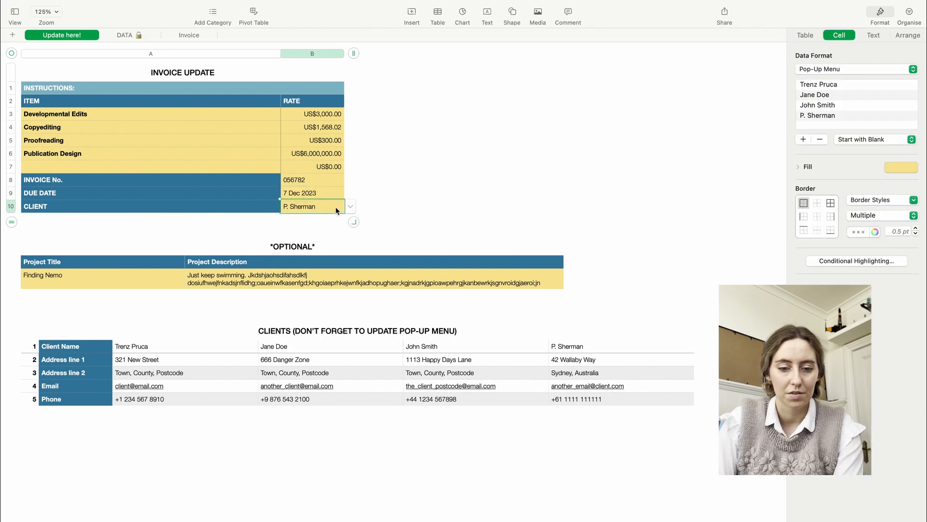
pyautogui.click(352, 207)
pyautogui.click(322, 184)
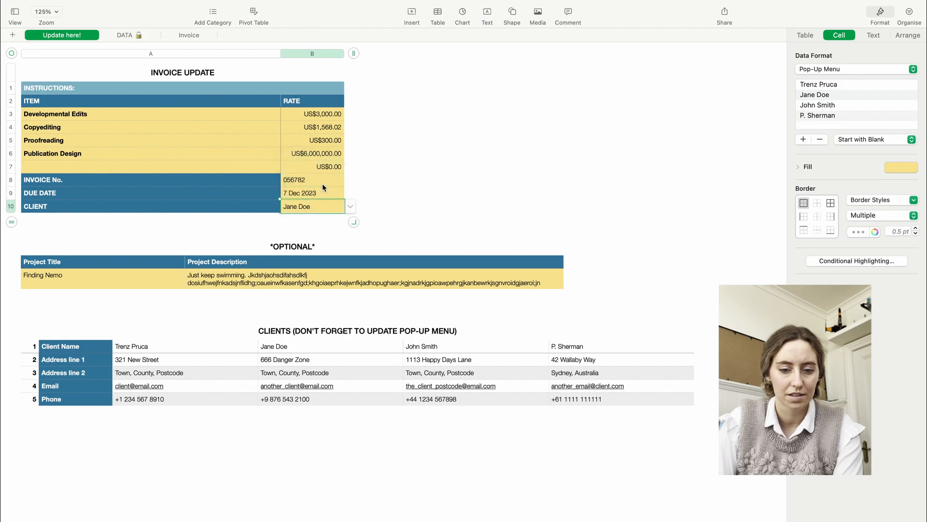
# - Clear the Project Description on the "Update here!" sheet and check the linked details on the Invoice sheet
pyautogui.click(242, 290)
pyautogui.click(258, 284)
pyautogui.press('BackSpace')
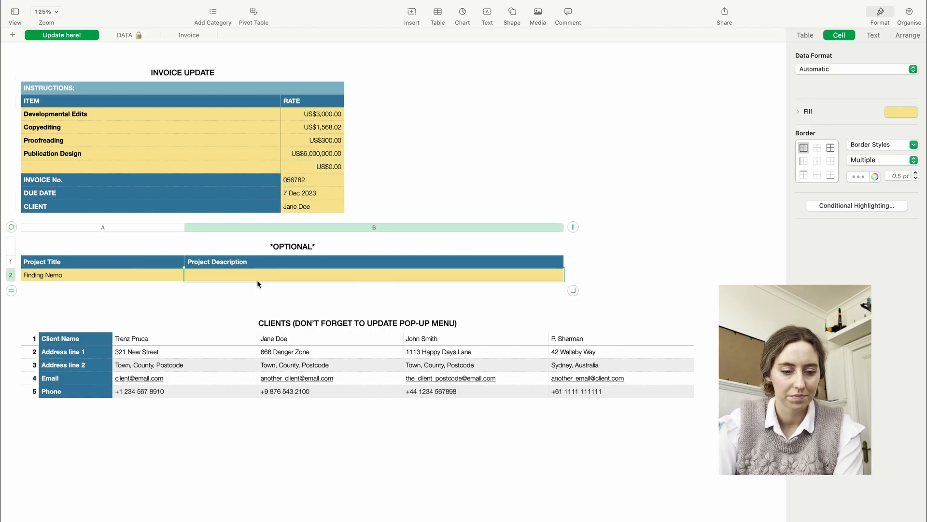
pyautogui.click(180, 36)
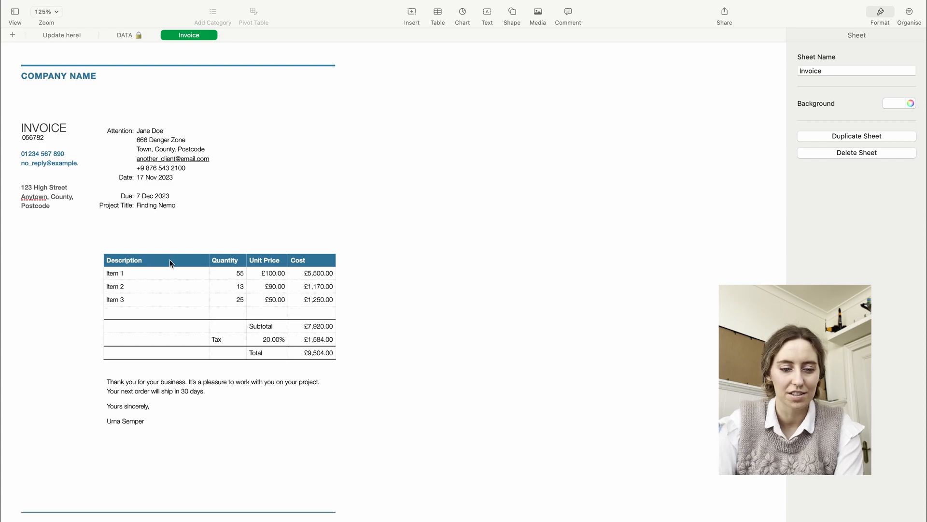
# - Compare the "Update here!" fields with the Invoice sheet and clear the Quantity and Unit Price columns in the Invoice item table
pyautogui.moveTo(83, 51)
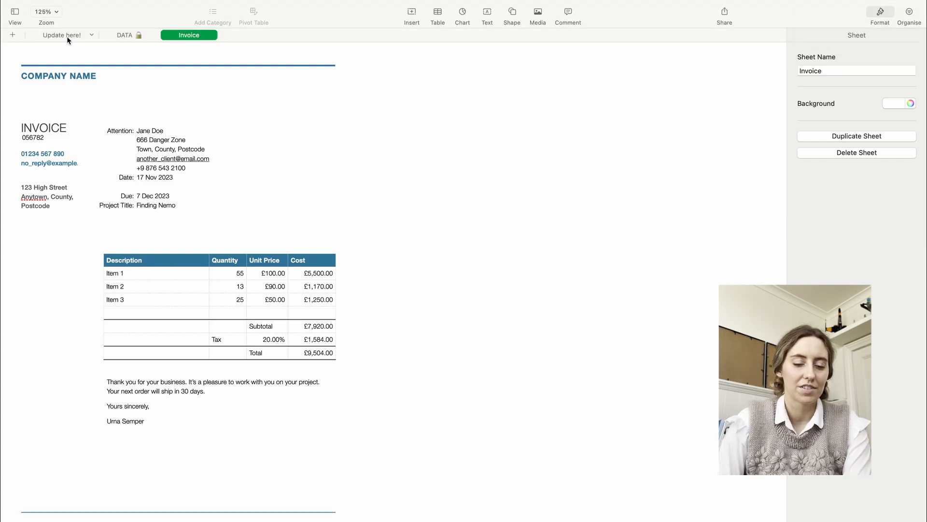
pyautogui.click(66, 36)
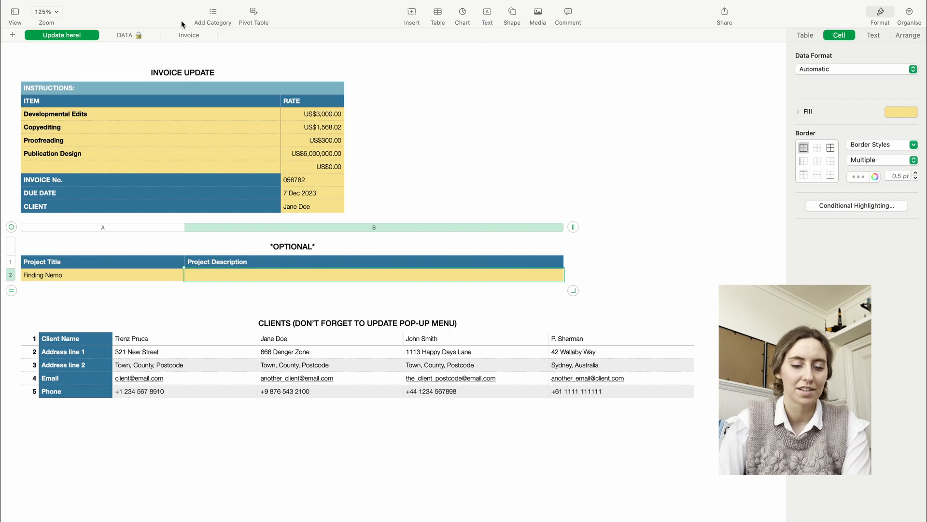
pyautogui.click(180, 38)
pyautogui.press('Delete')
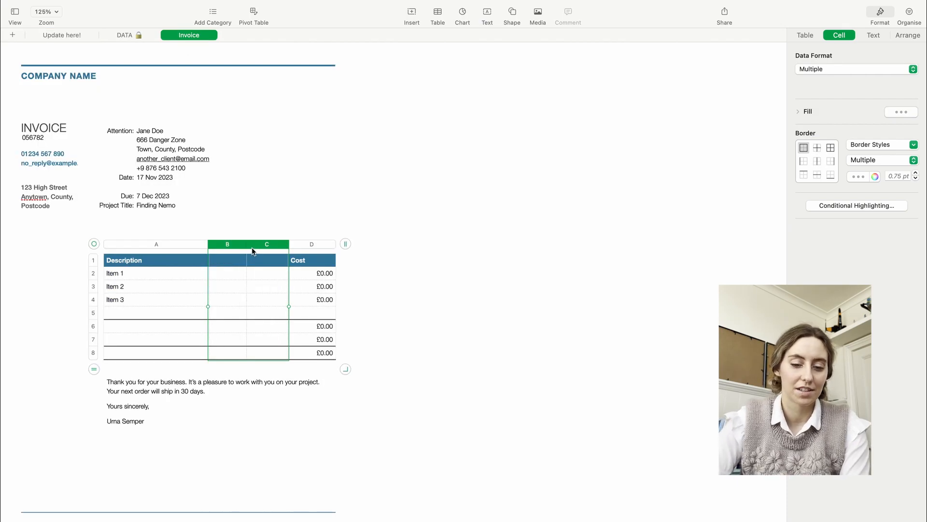
# - Set the Invoice item table's number of footer rows to 1
pyautogui.click(108, 324)
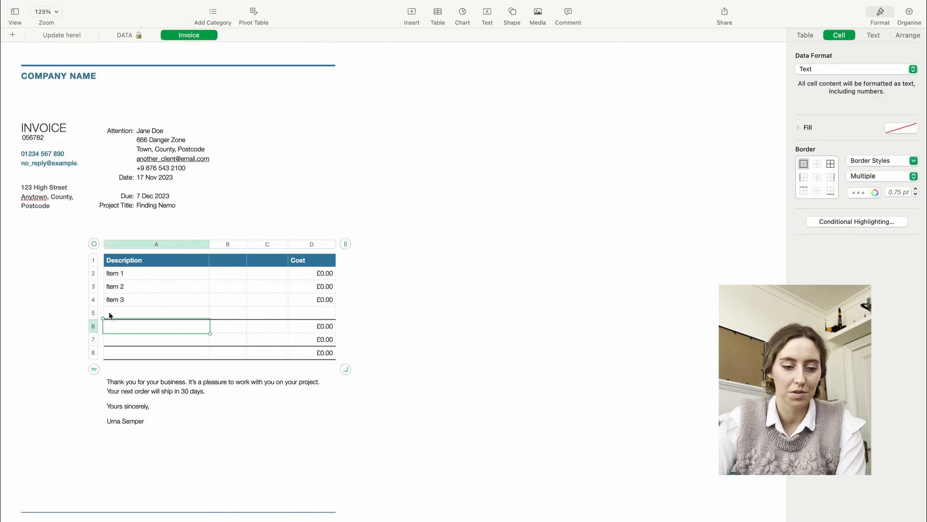
pyautogui.click(100, 246)
pyautogui.click(913, 214)
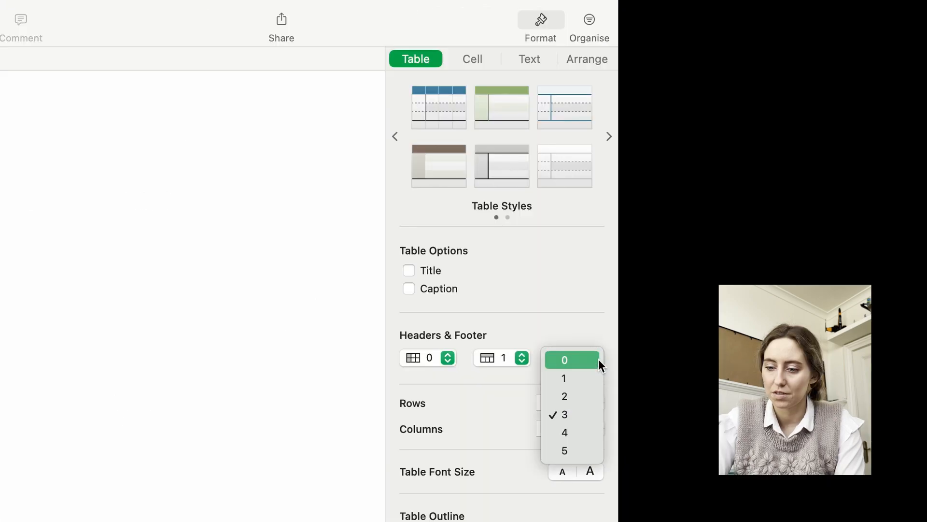
pyautogui.click(572, 377)
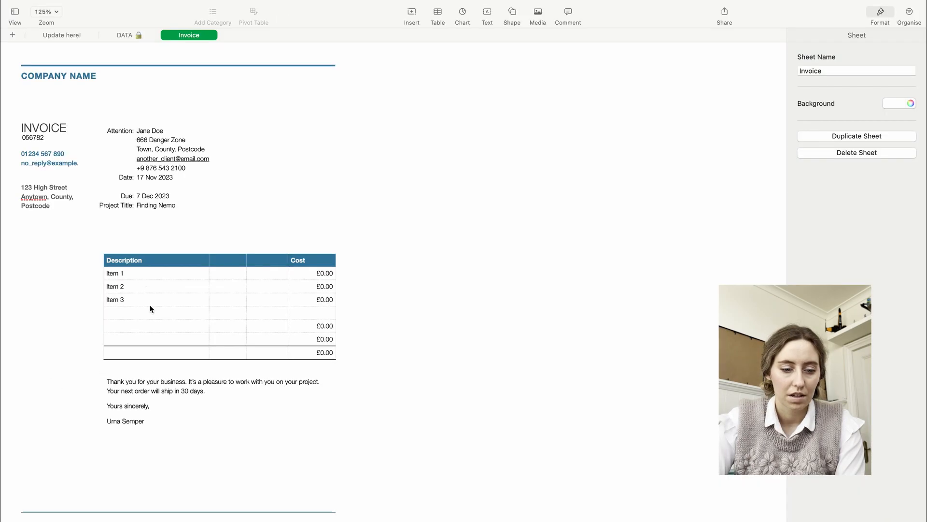
# - Delete the blank row directly below Item 3 in the Invoice item table
pyautogui.click(109, 336)
pyautogui.click(93, 312)
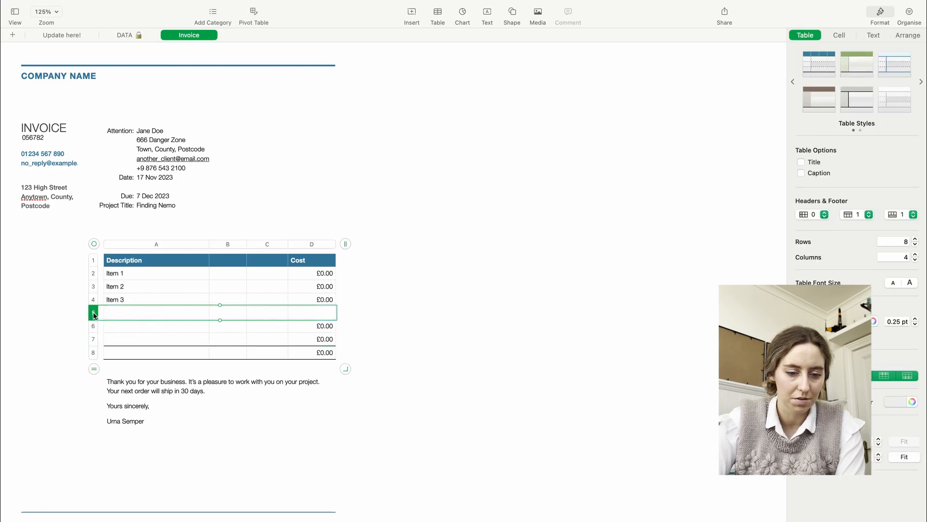
pyautogui.click(99, 312)
pyautogui.click(140, 365)
# - Merge columns A to C in the header, Item 1 and Item 2 rows of the Invoice item table, one row at a time
pyautogui.click(208, 261)
pyautogui.moveTo(221, 261); pyautogui.dragTo(271, 259)
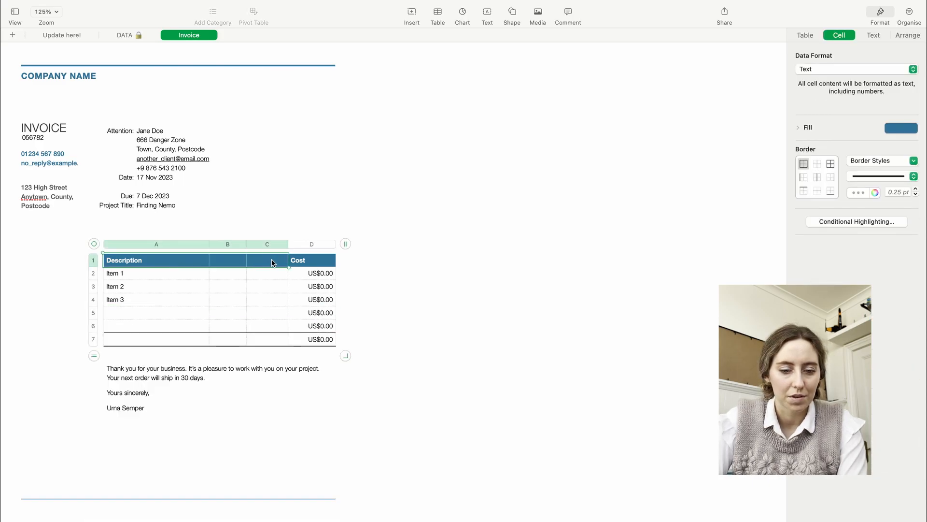
pyautogui.rightClick(273, 263)
pyautogui.rightClick(274, 262)
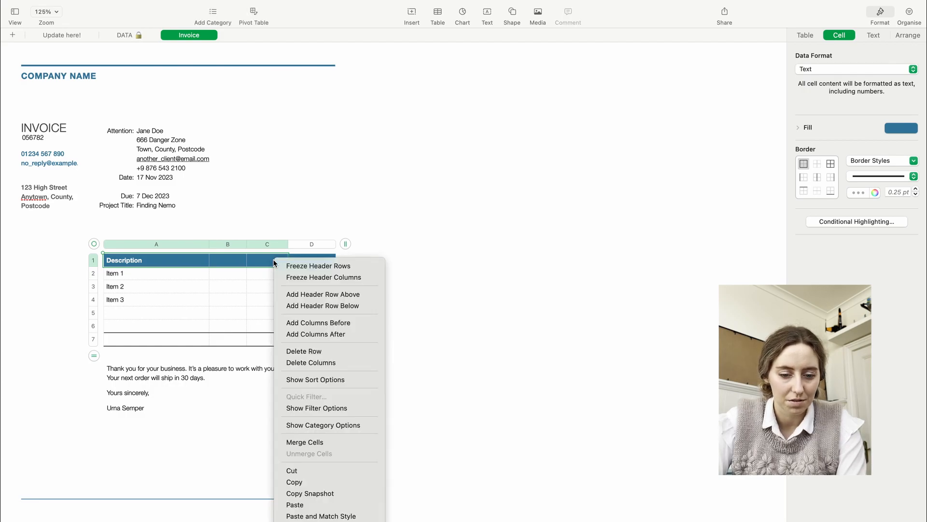
pyautogui.click(320, 442)
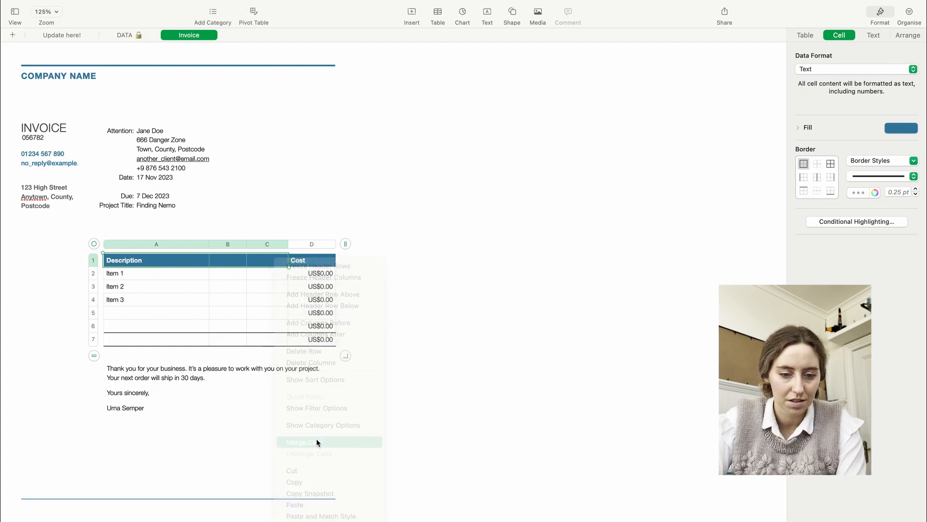
pyautogui.moveTo(205, 285); pyautogui.dragTo(260, 286)
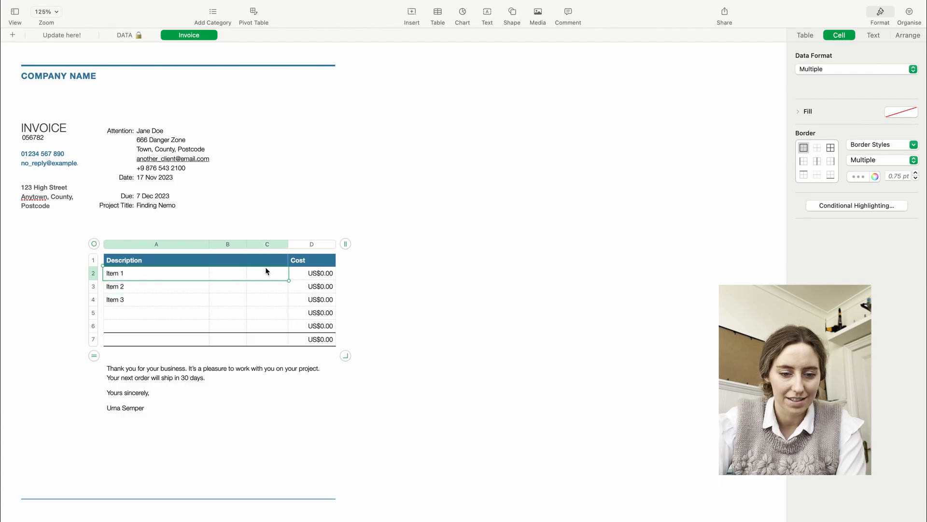
pyautogui.rightClick(265, 268)
pyautogui.click(301, 454)
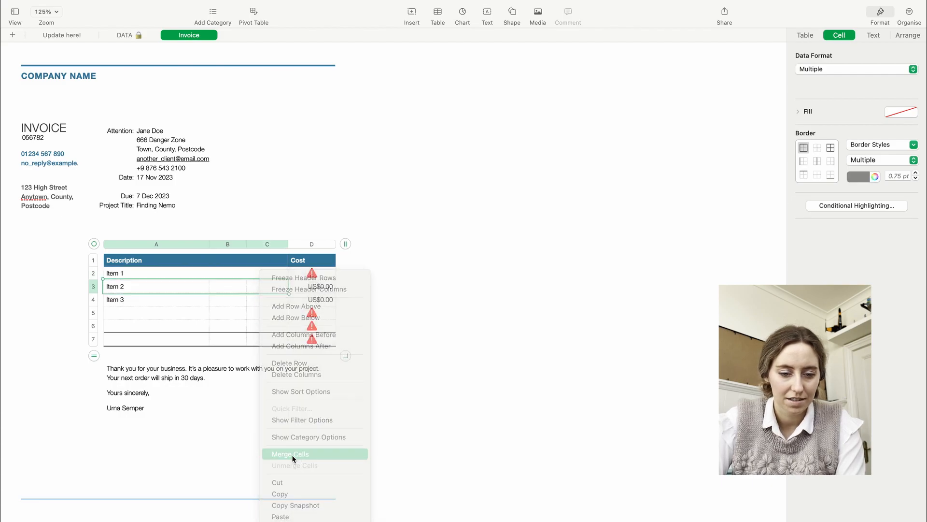
# - Merge columns A to C in the Item 3 row of the item table
pyautogui.moveTo(197, 303); pyautogui.dragTo(258, 296)
pyautogui.rightClick(257, 296)
pyautogui.press('Escape')
pyautogui.rightClick(258, 296)
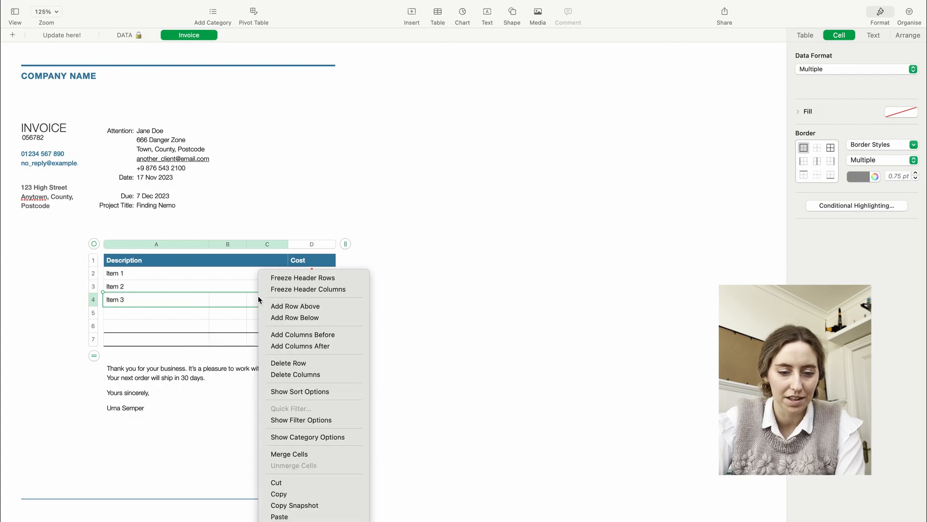
pyautogui.press('Escape')
pyautogui.rightClick(258, 295)
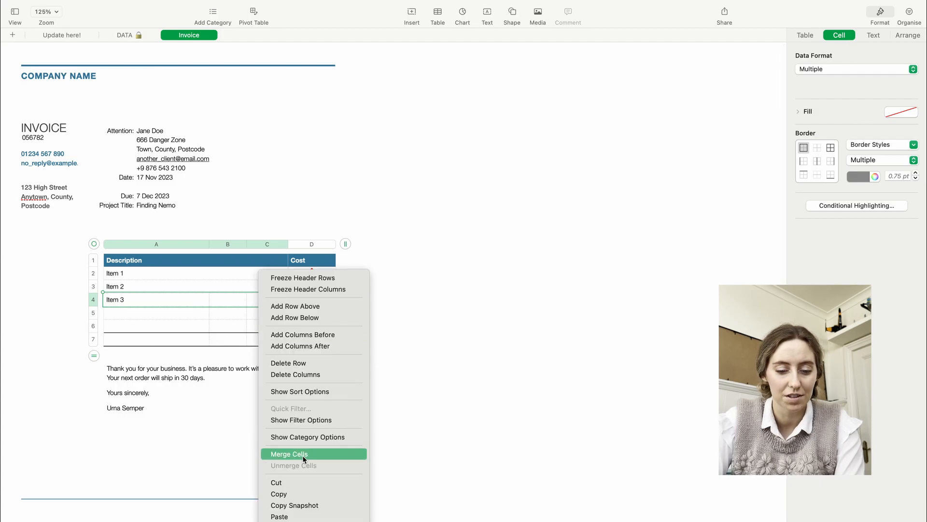
pyautogui.click(302, 455)
# - Merge columns A to C in each of the blank rows 5 to 7 of the item table
pyautogui.moveTo(191, 317); pyautogui.dragTo(256, 319)
pyautogui.rightClick(257, 318)
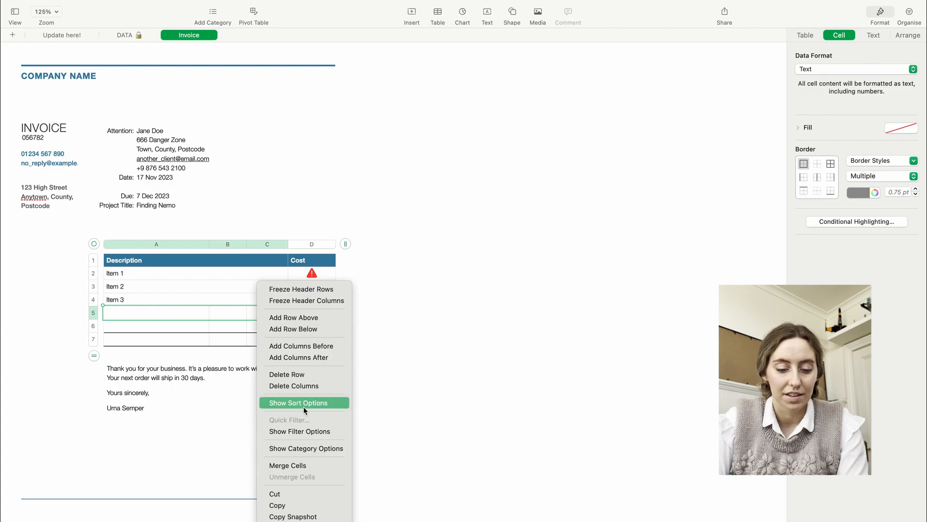
pyautogui.click(302, 465)
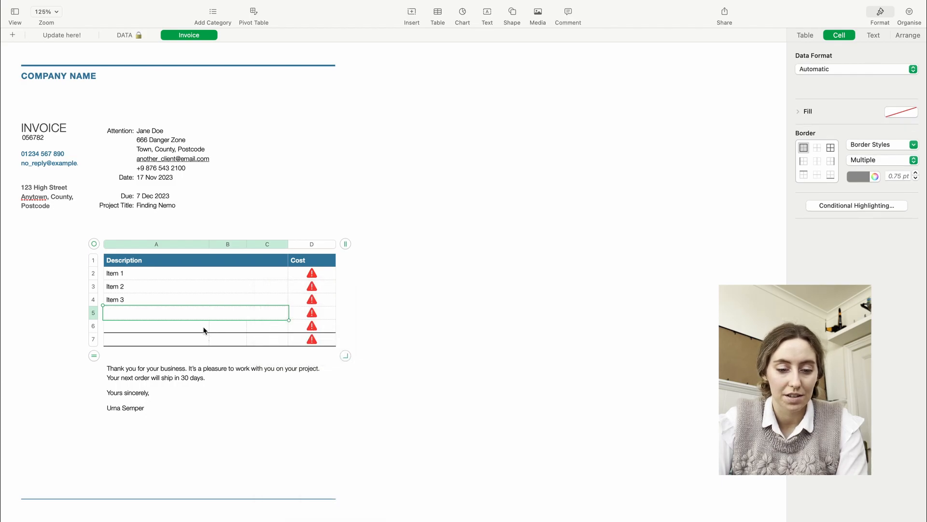
pyautogui.moveTo(202, 326); pyautogui.dragTo(257, 319)
pyautogui.rightClick(260, 322)
pyautogui.click(260, 323)
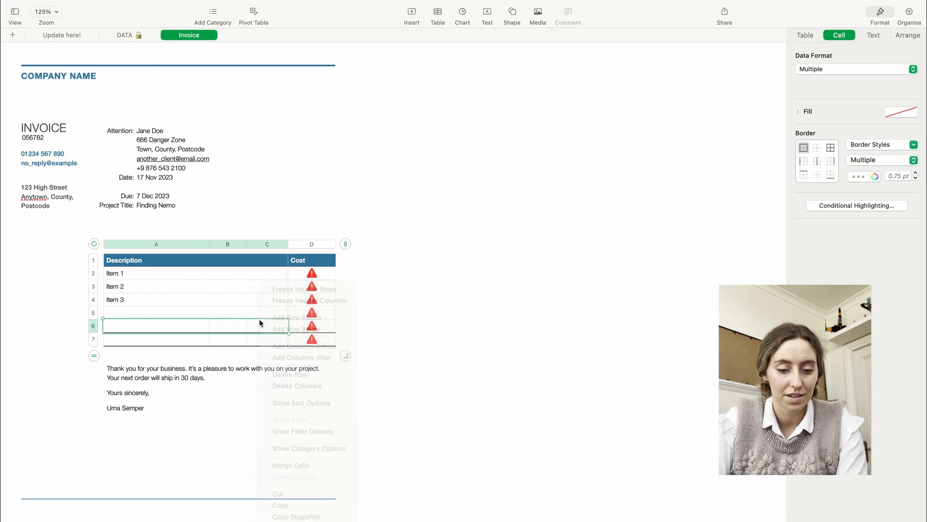
pyautogui.rightClick(259, 323)
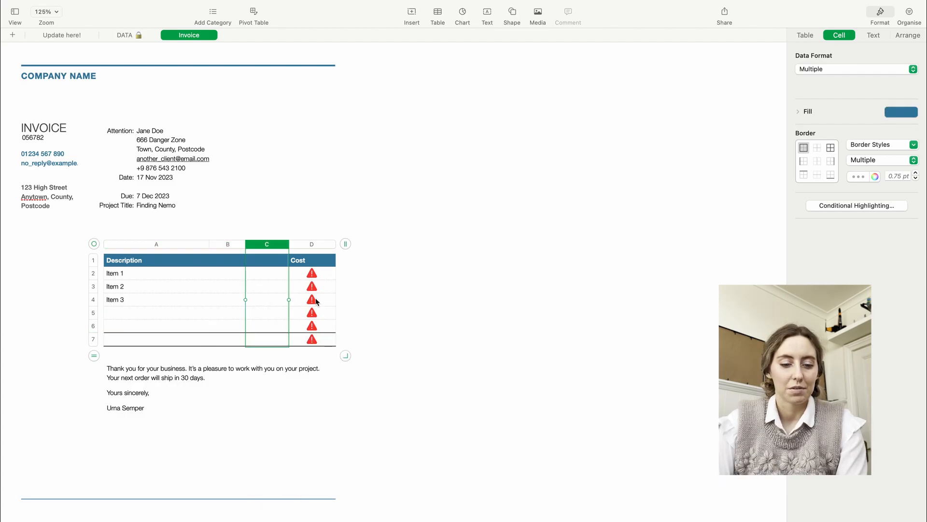
# - Clear the Item 1 description and set the data format of the merged description cells in rows 2 to 7 to Automatic
pyautogui.click(169, 274)
pyautogui.press('Delete')
pyautogui.write('=')
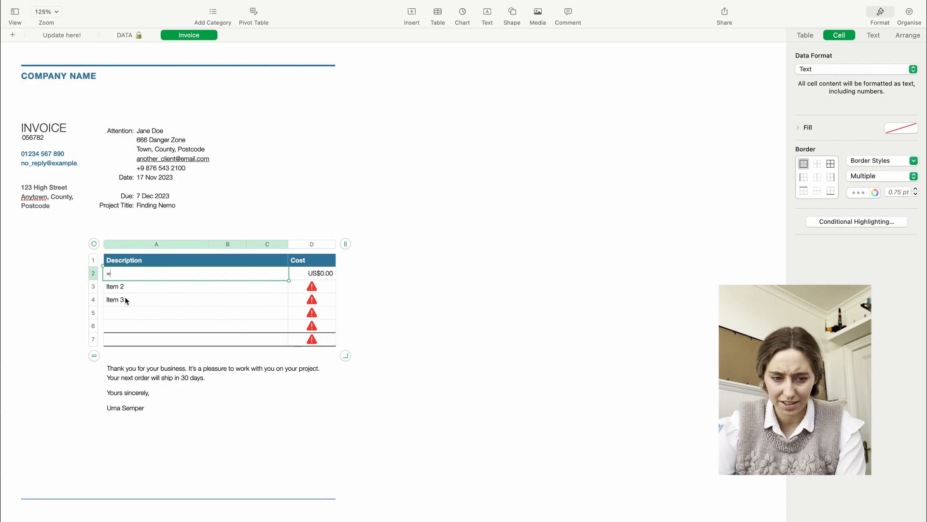
pyautogui.press('BackSpace')
pyautogui.moveTo(250, 277); pyautogui.dragTo(263, 341)
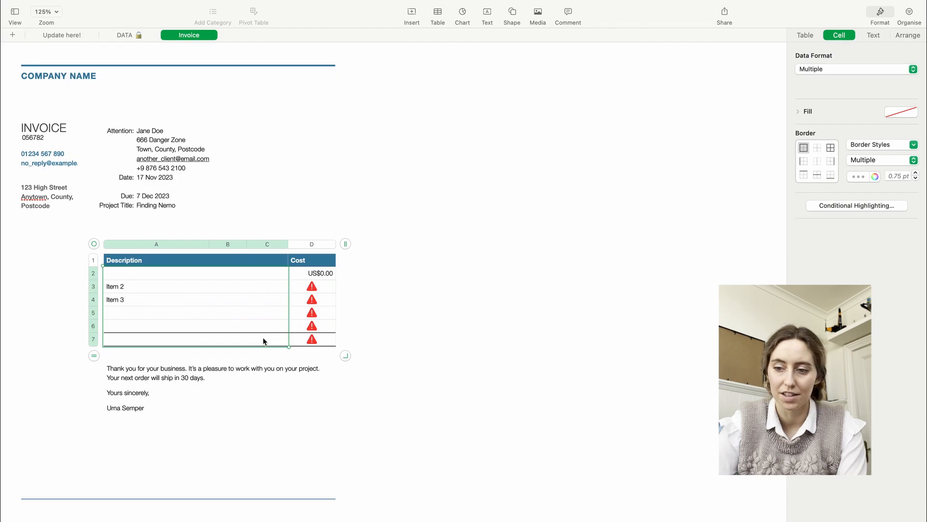
pyautogui.click(900, 71)
pyautogui.click(887, 73)
pyautogui.click(443, 284)
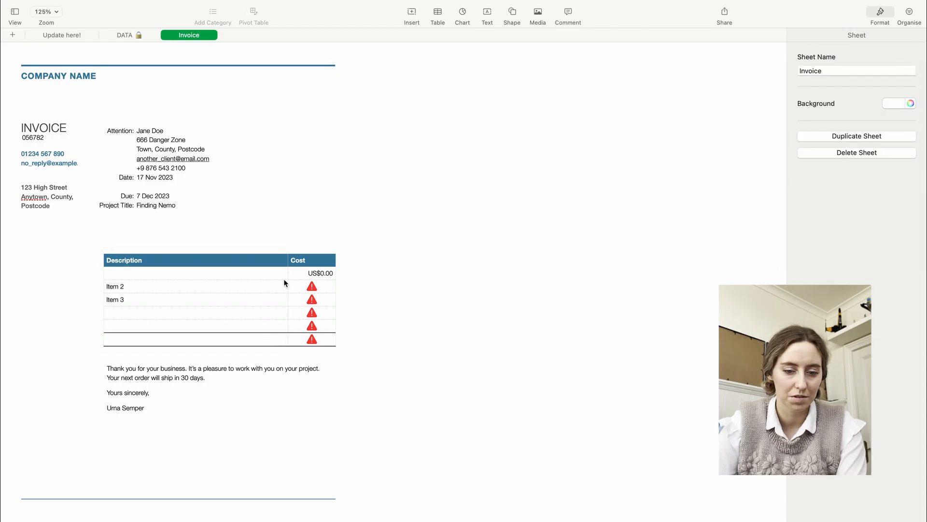
# - Link the first description cell to Developmental Edits in cell B1 of the DATA table, preserving the column
pyautogui.click(275, 278)
pyautogui.press('=')
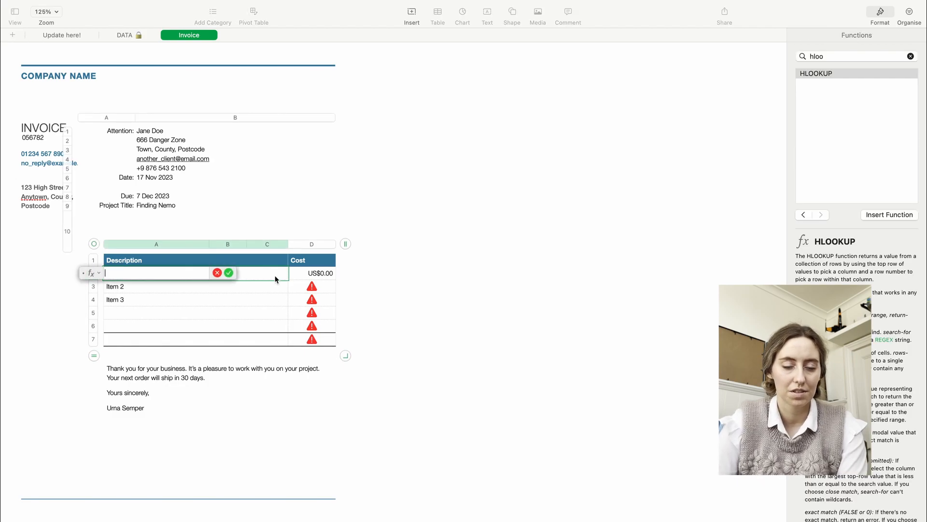
pyautogui.click(123, 38)
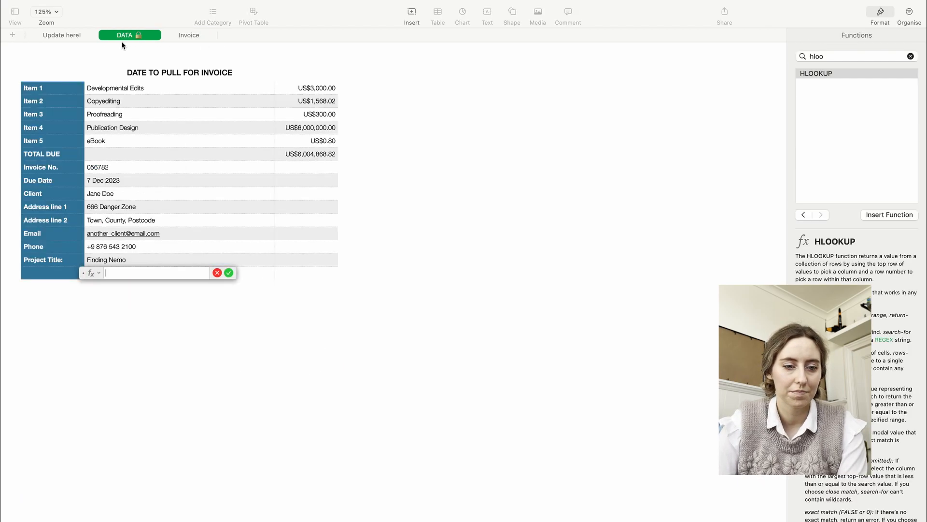
pyautogui.click(138, 89)
pyautogui.click(187, 273)
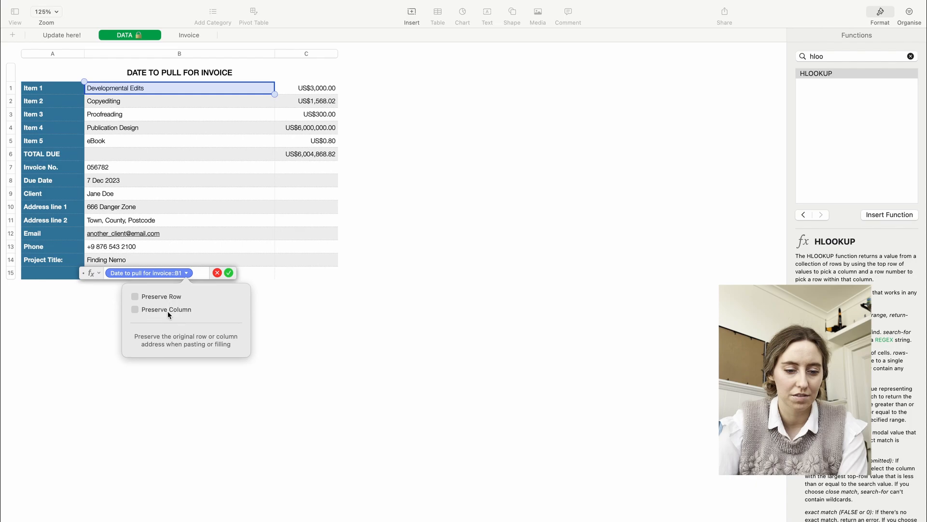
pyautogui.click(134, 310)
pyautogui.click(229, 273)
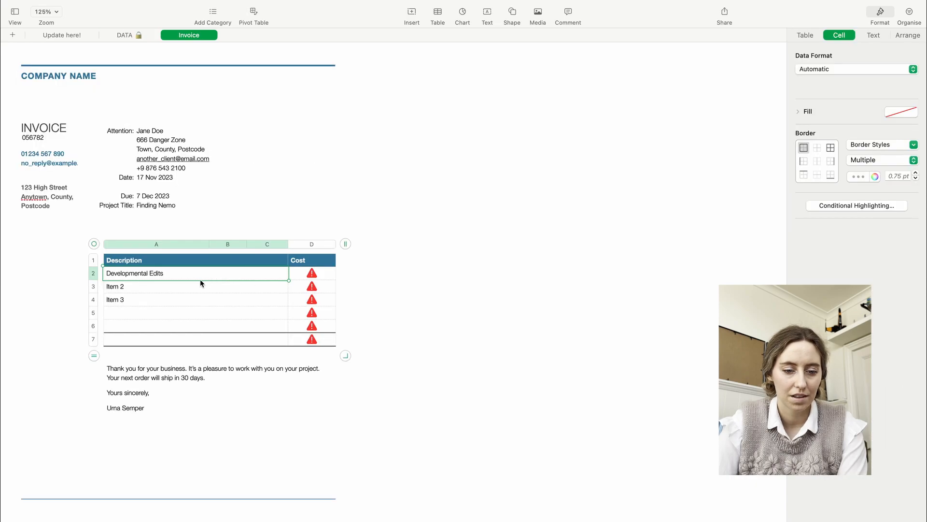
pyautogui.click(579, 265)
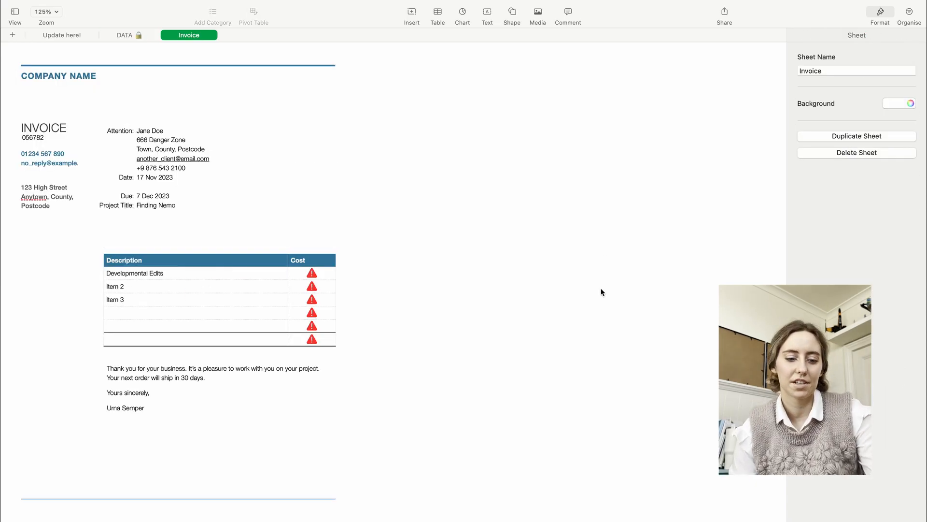
# - Copy the linked description formula into rows 3 to 6 of the Invoice item table
pyautogui.click(129, 278)
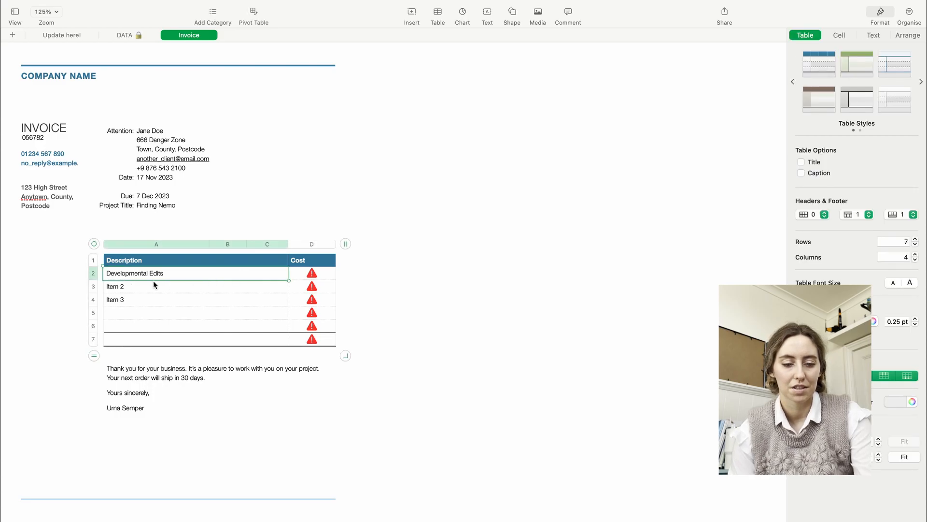
pyautogui.moveTo(153, 283); pyautogui.dragTo(157, 321)
pyautogui.write('Copyediting Proofreading Publication Design eBook')
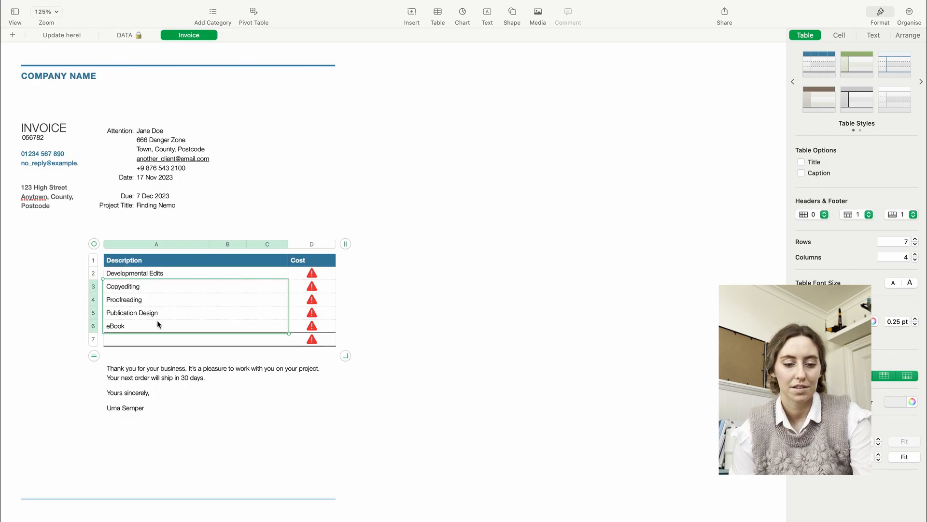
# - Link the first Cost cell to C1 of the DATA table with the column preserved, and copy that formula down to row 6
pyautogui.click(330, 276)
pyautogui.write('=')
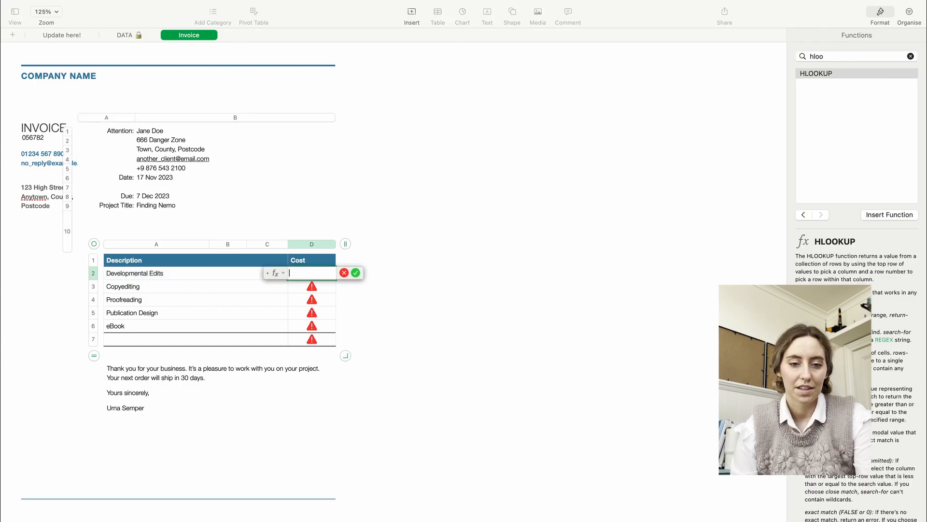
pyautogui.click(127, 35)
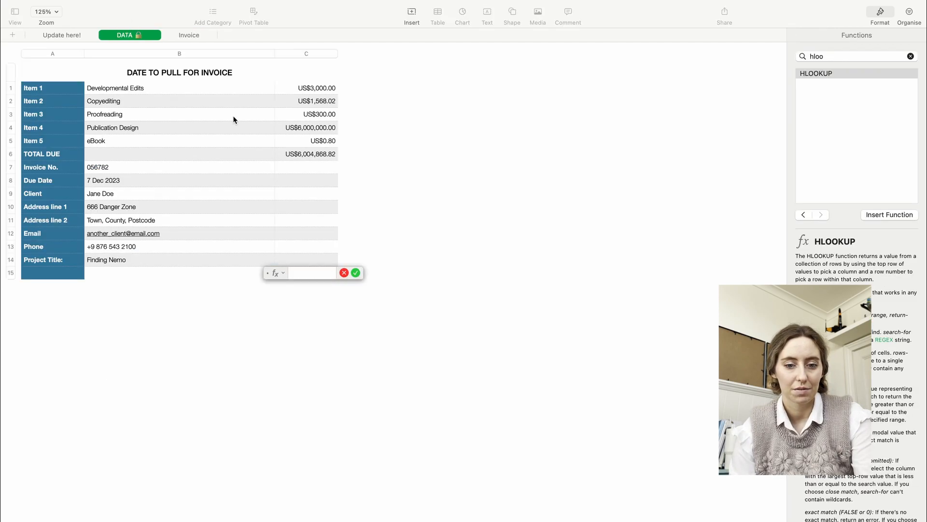
pyautogui.click(318, 89)
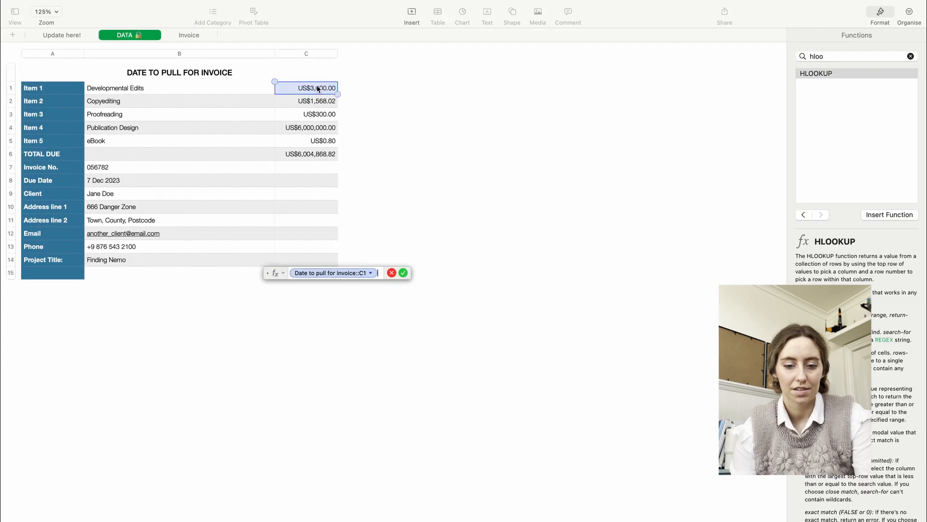
pyautogui.click(370, 273)
pyautogui.click(349, 312)
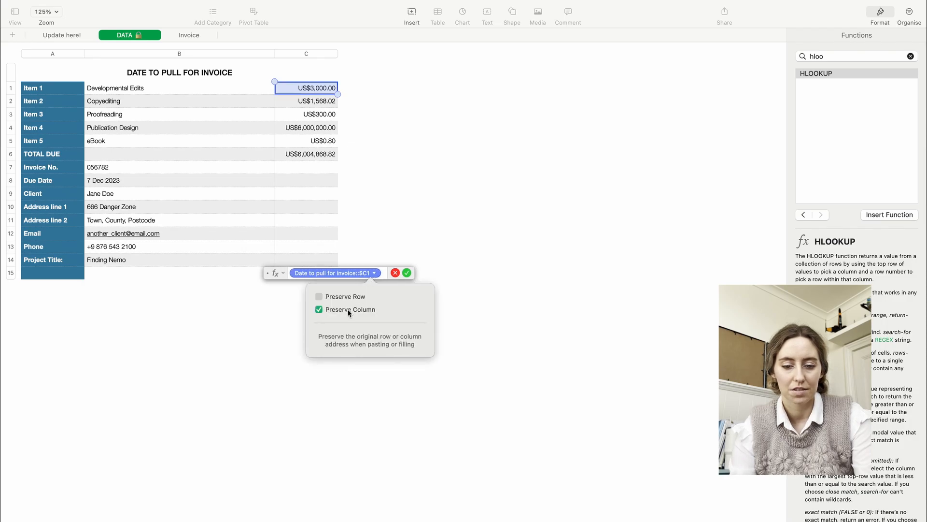
pyautogui.click(407, 272)
pyautogui.moveTo(311, 282); pyautogui.dragTo(324, 333)
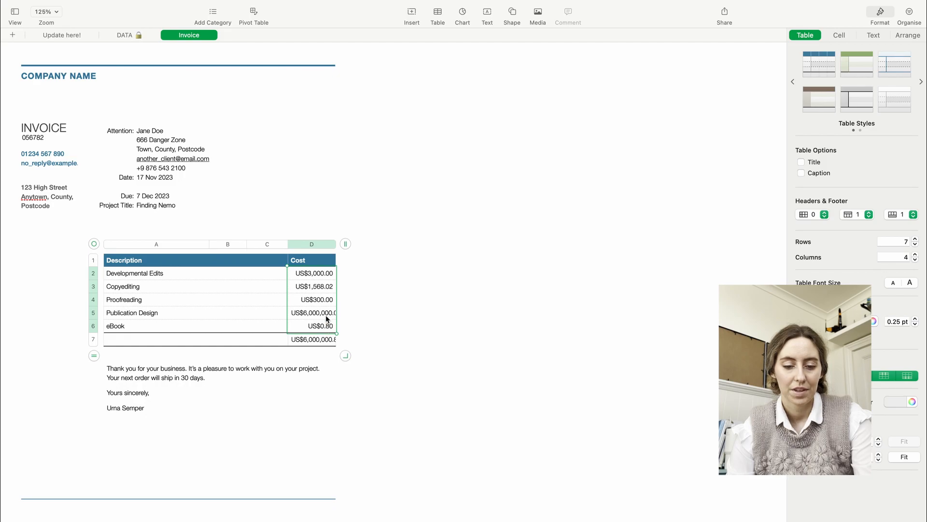
# - Link the footer cell of the Invoice table's Cost column to the TOTAL DUE amount in C6 of the DATA table
pyautogui.click(319, 339)
pyautogui.write('=')
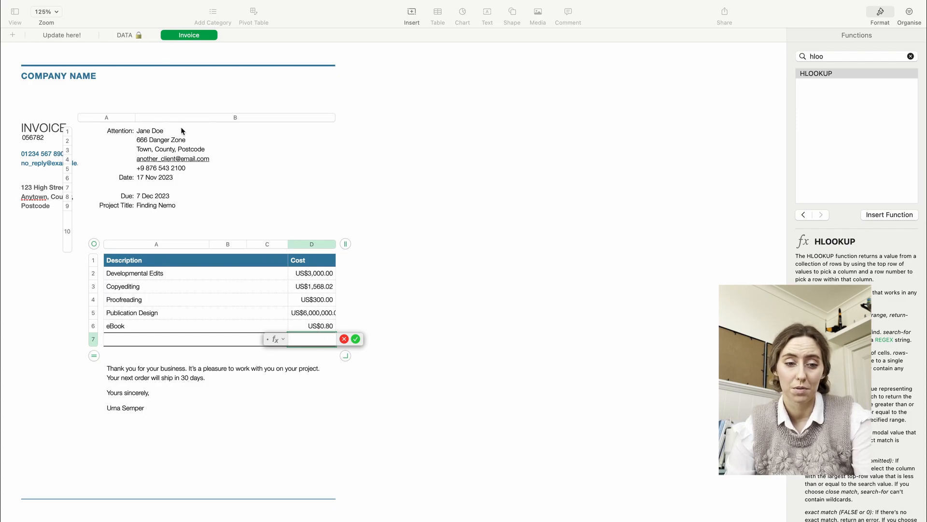
pyautogui.click(124, 35)
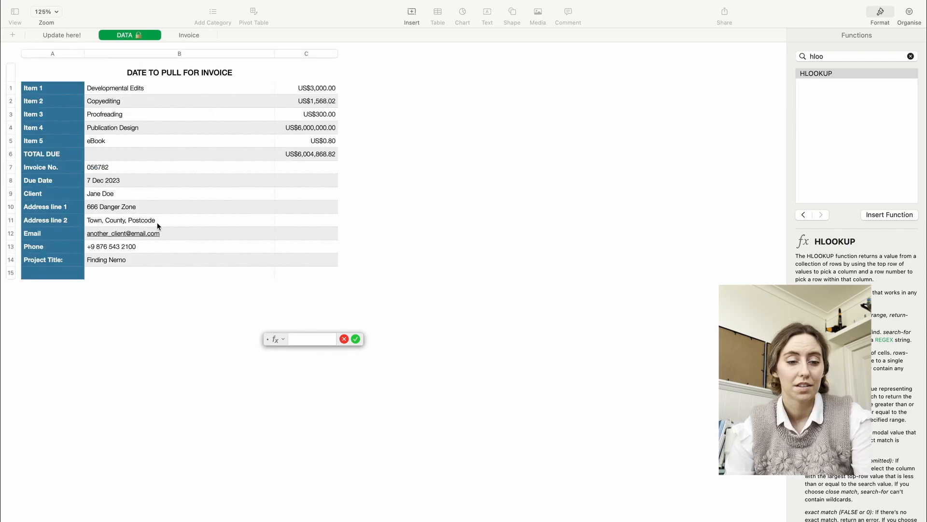
pyautogui.click(301, 154)
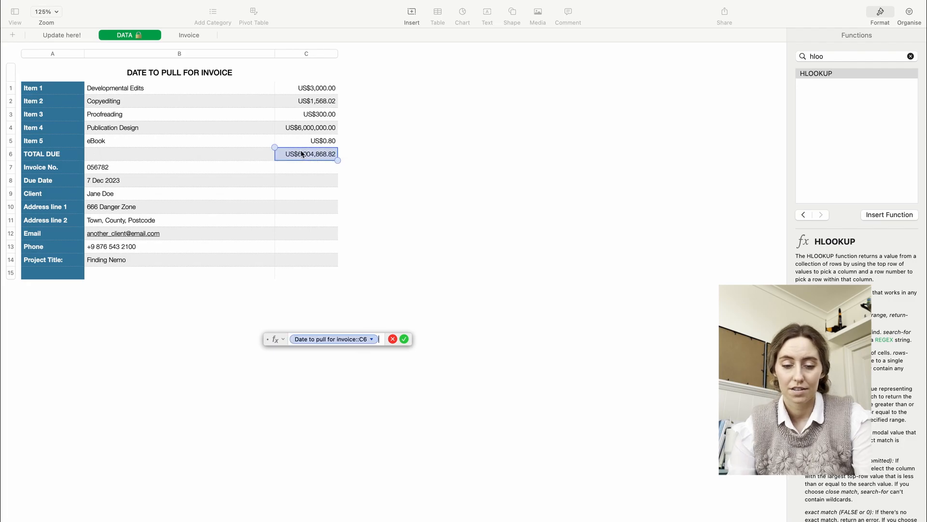
pyautogui.press('Return')
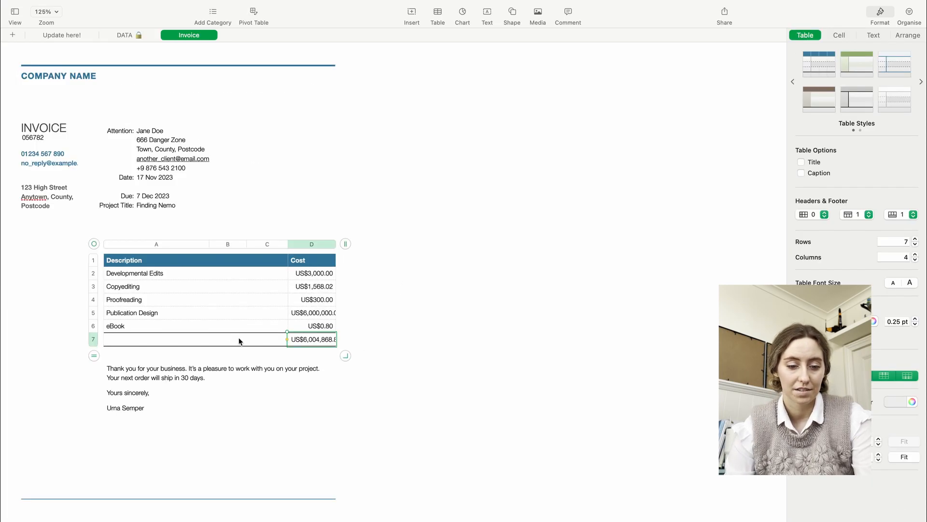
# - Label the Invoice table's footer row TOTAL and widen the Cost column to fit the full amounts
pyautogui.click(239, 341)
pyautogui.write('TOTAL')
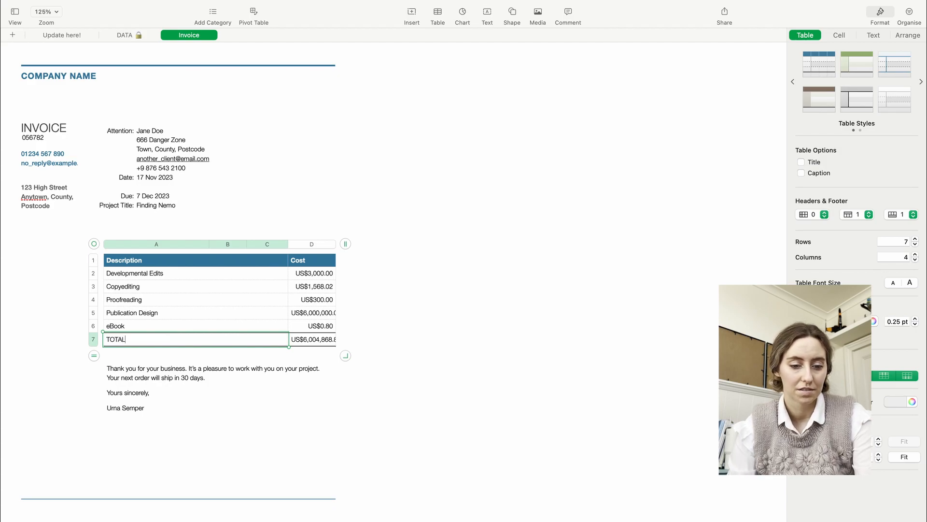
pyautogui.click(471, 386)
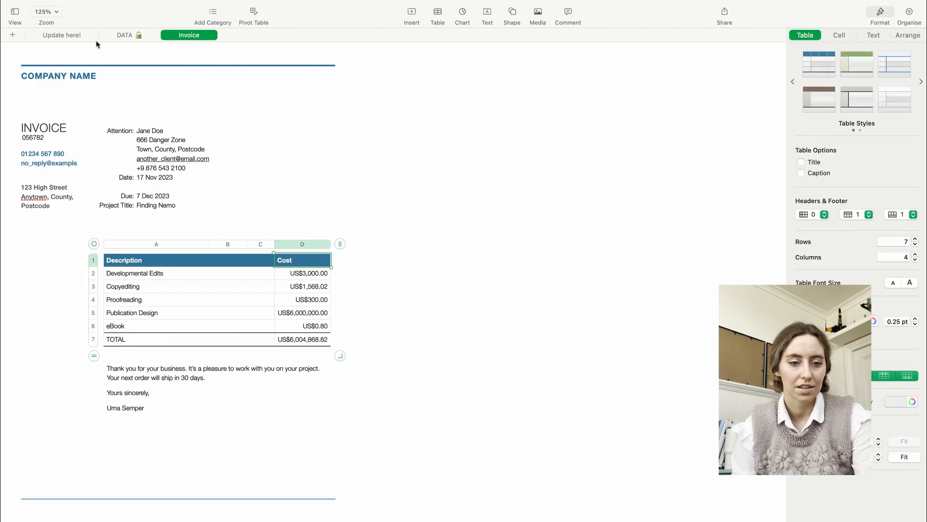
# - On the Update here! sheet, clear the eBook item name and set its rate to 0, and check the Invoice sheet
pyautogui.click(75, 36)
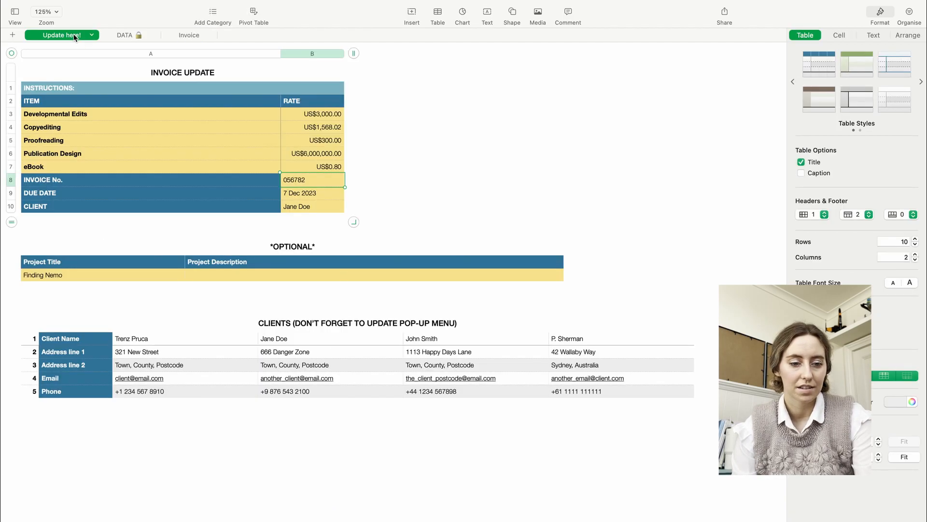
pyautogui.click(134, 167)
pyautogui.press('BackSpace')
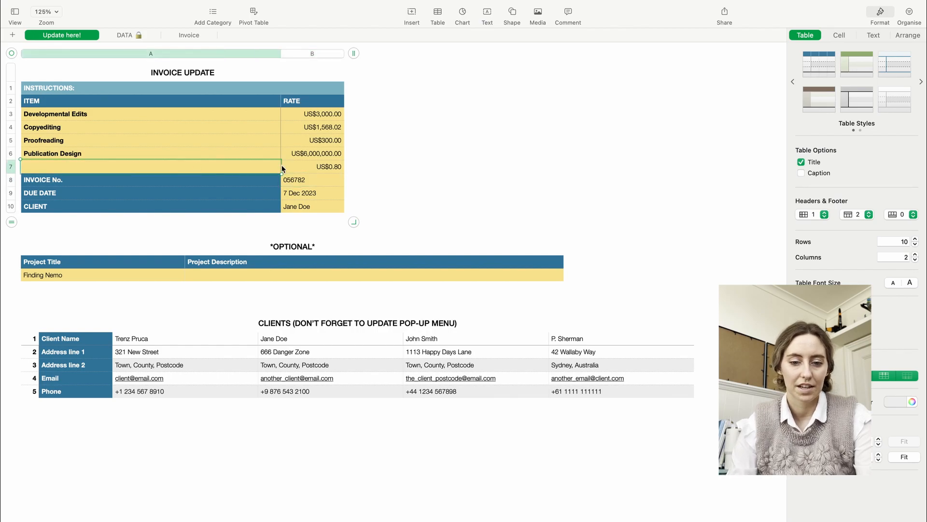
pyautogui.click(319, 165)
pyautogui.write('0')
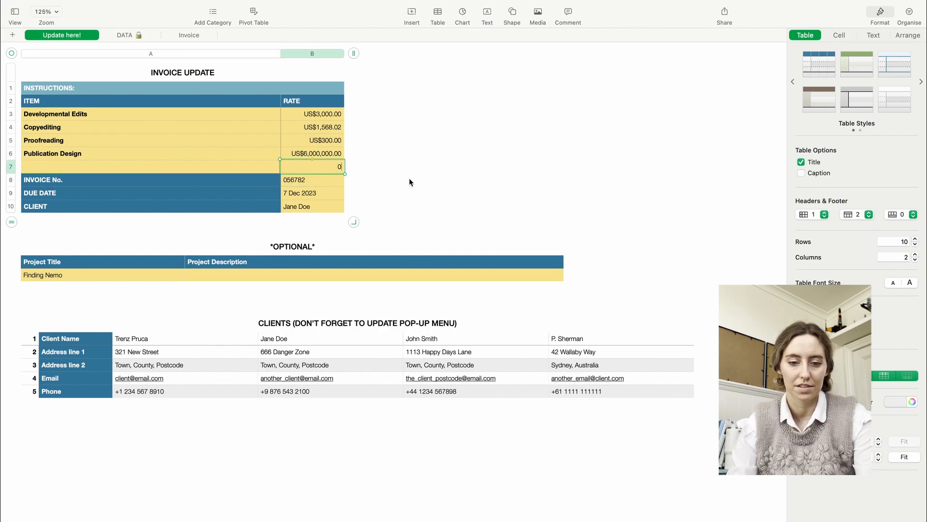
pyautogui.click(420, 182)
pyautogui.click(184, 36)
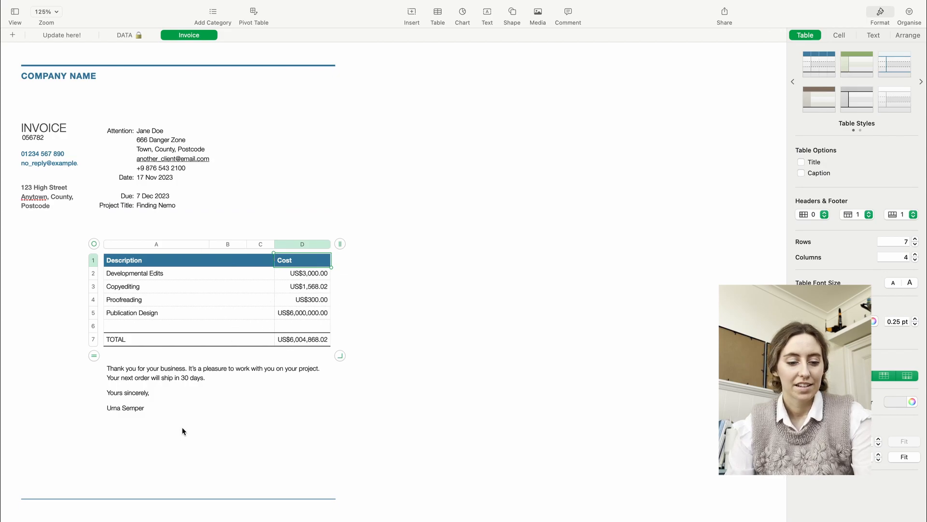
pyautogui.click(392, 277)
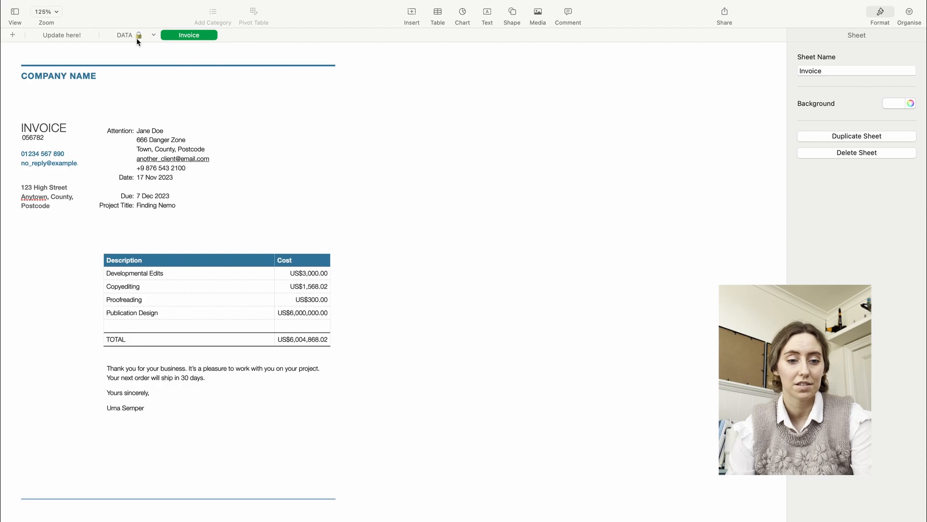
pyautogui.doubleClick(207, 34)
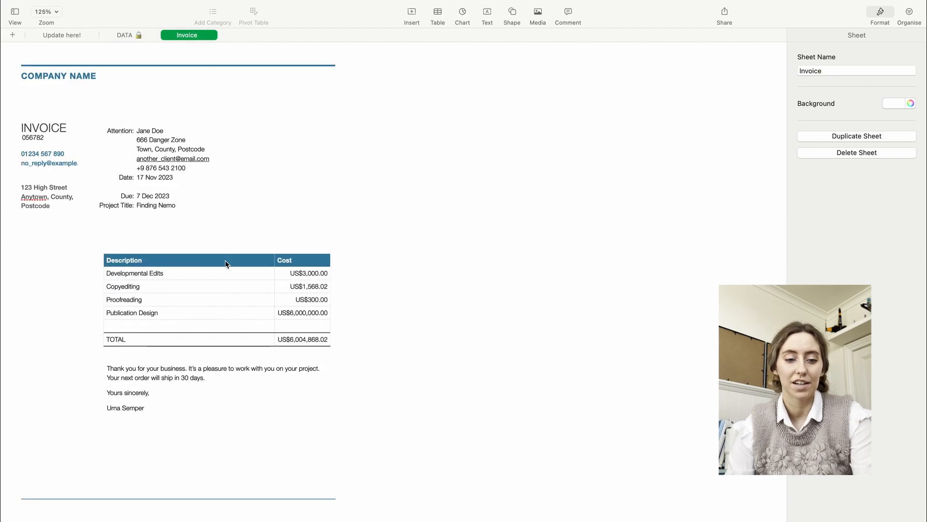
pyautogui.click(54, 38)
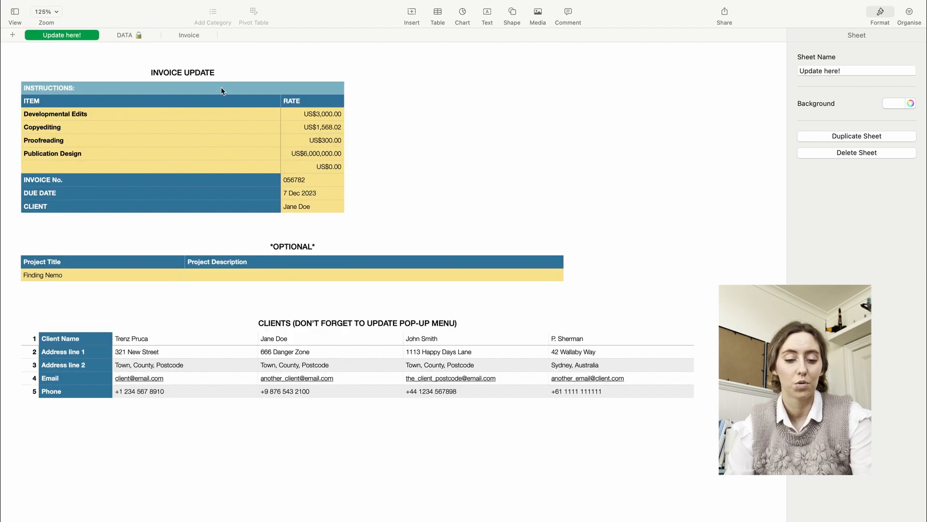
pyautogui.click(121, 37)
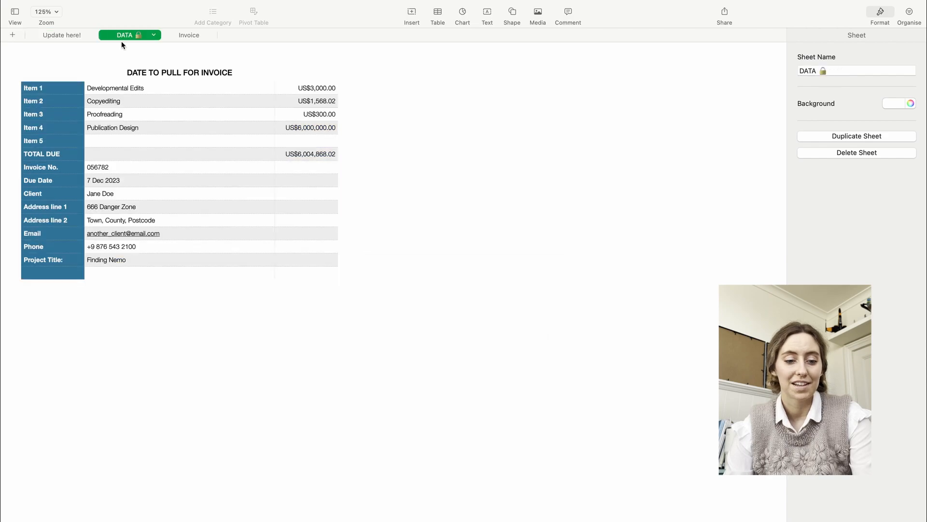
pyautogui.click(107, 193)
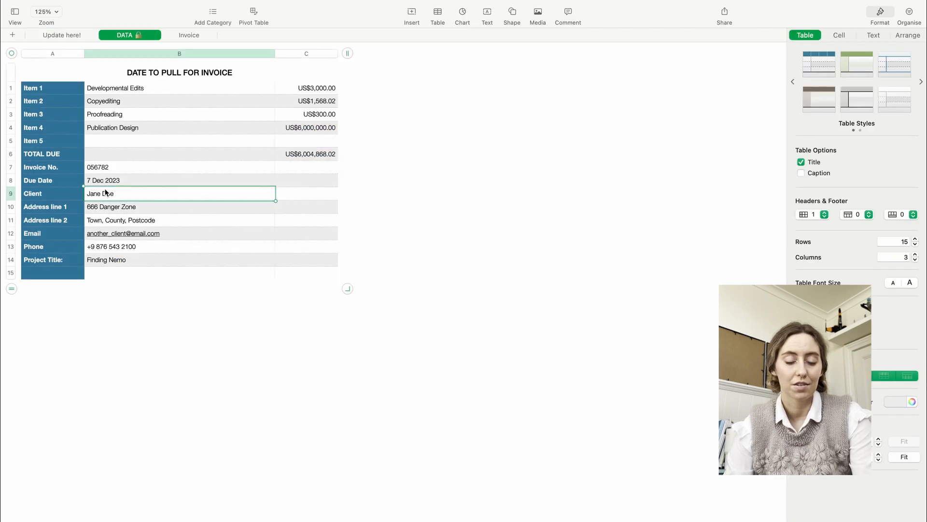
pyautogui.doubleClick(120, 195)
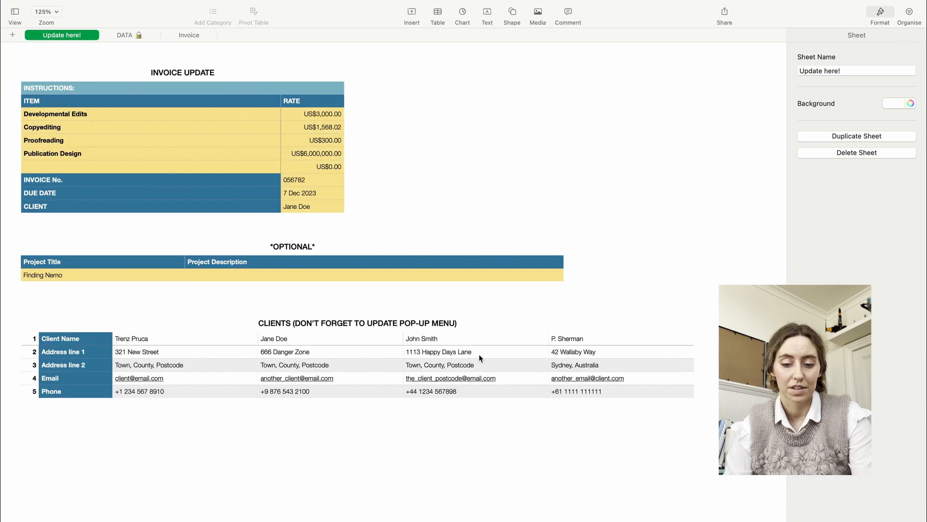
# - Extend the parenthetical in the CLIENTS table title on Update here! with "AND SELECTION AREA FOR HLOOKUP IN DATA SHEET"
pyautogui.click(455, 326)
pyautogui.click(455, 327)
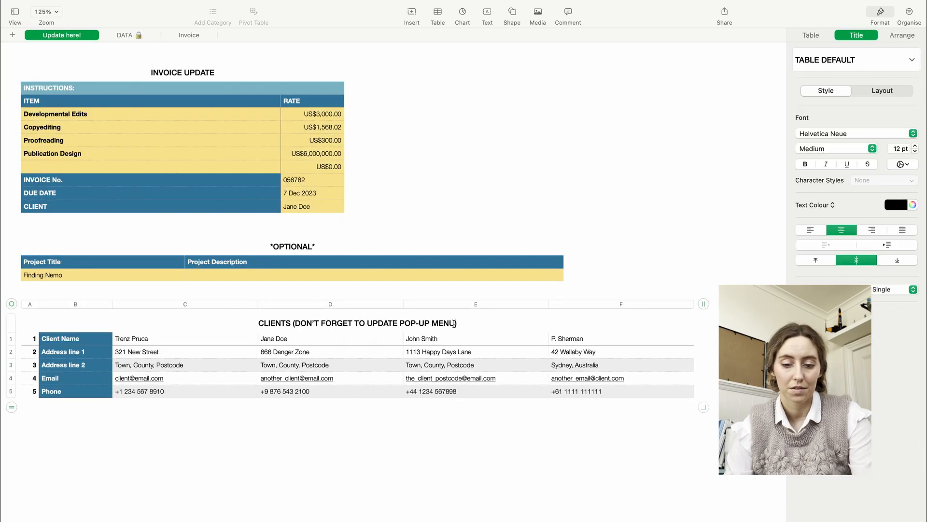
pyautogui.click(455, 326)
pyautogui.press('Left')
pyautogui.write('AND SELE')
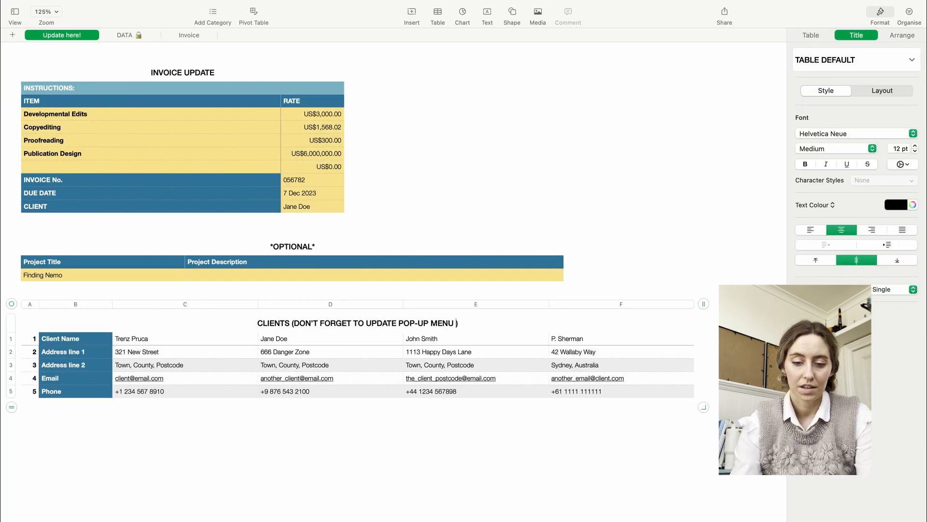
pyautogui.write('CTION AREA')
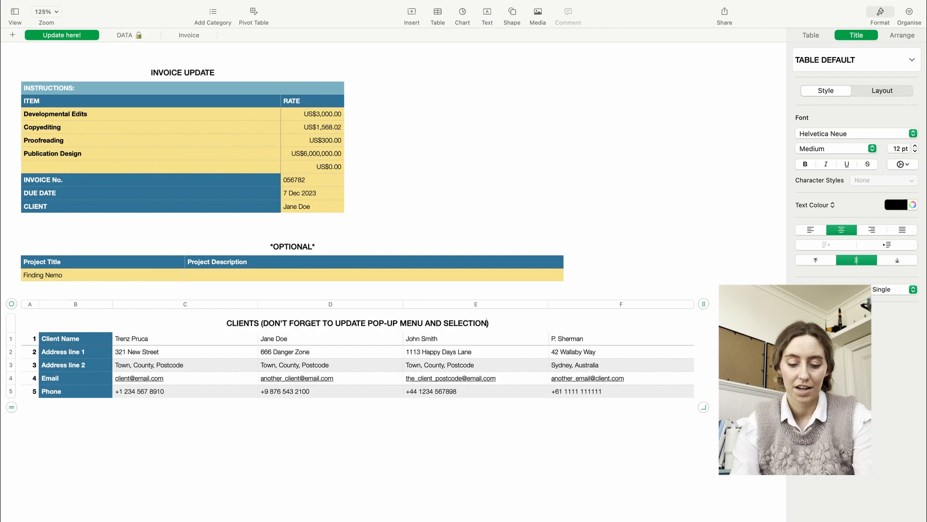
pyautogui.write(' FOR HLOO')
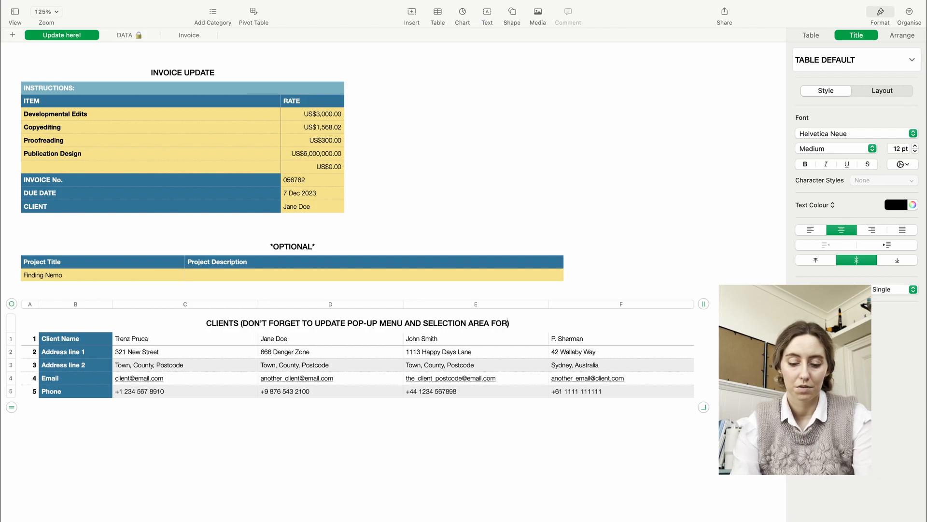
pyautogui.write('KUP IN ')
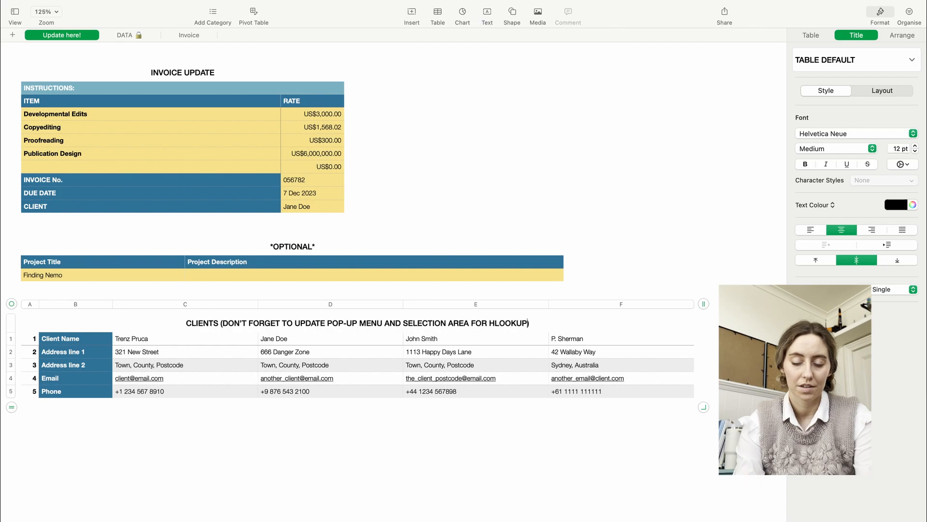
pyautogui.write('DATA SHEET')
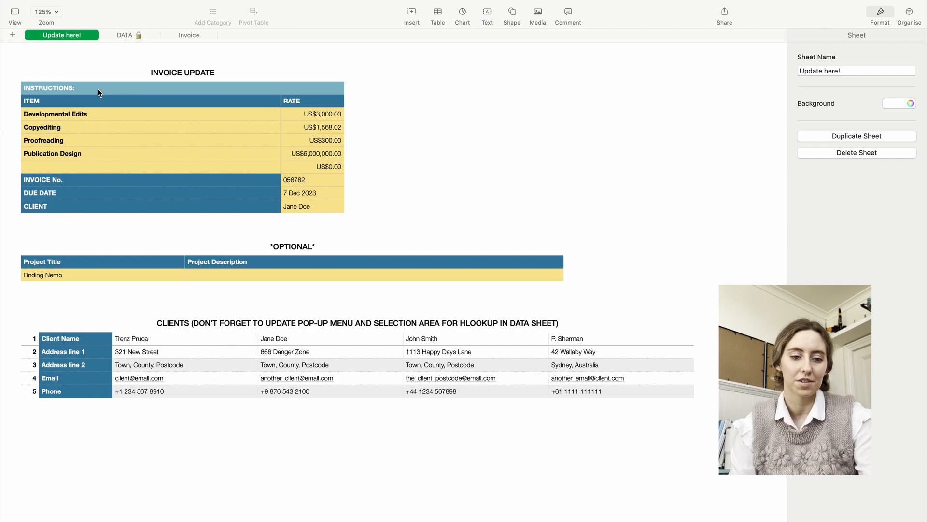
# - Write in the INSTRUCTIONS row: "Fill in the information of the yellow cells, checking that invoice number, due date, and client are all correct."
pyautogui.doubleClick(98, 91)
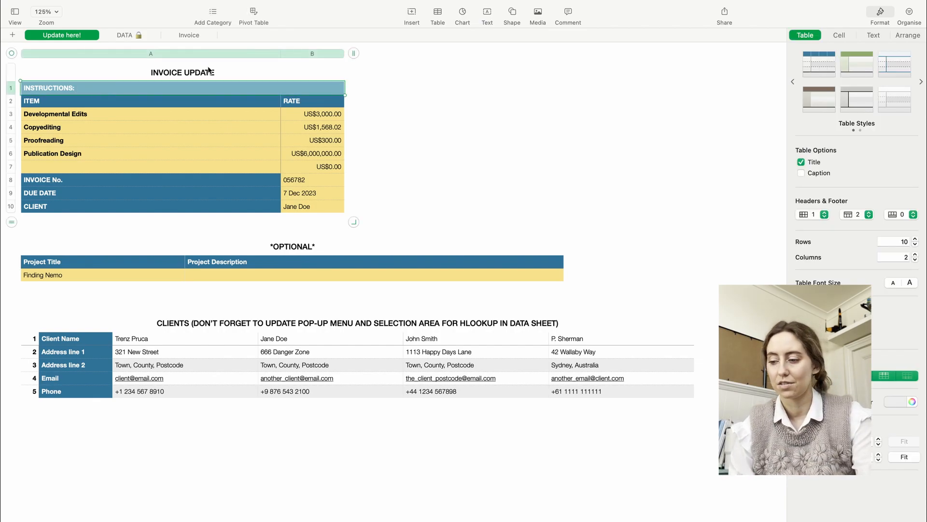
pyautogui.click(372, 110)
pyautogui.click(277, 87)
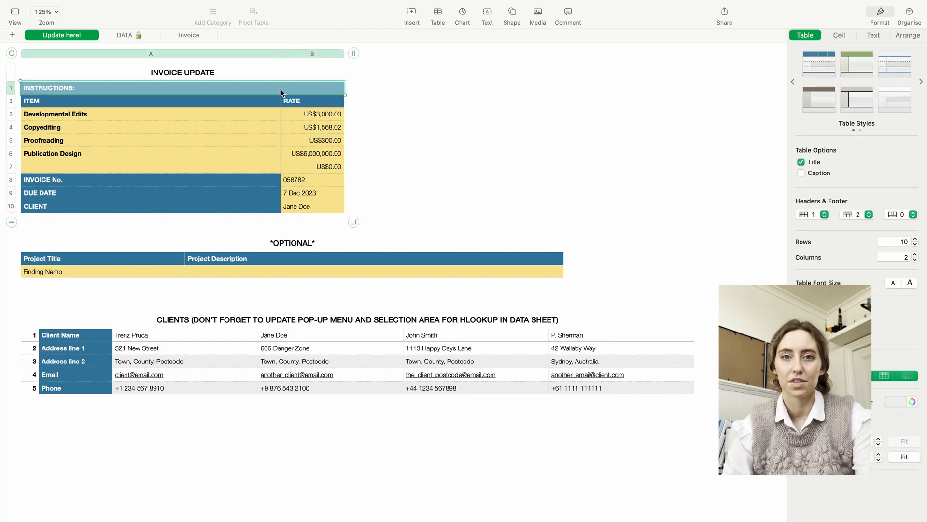
pyautogui.click(278, 90)
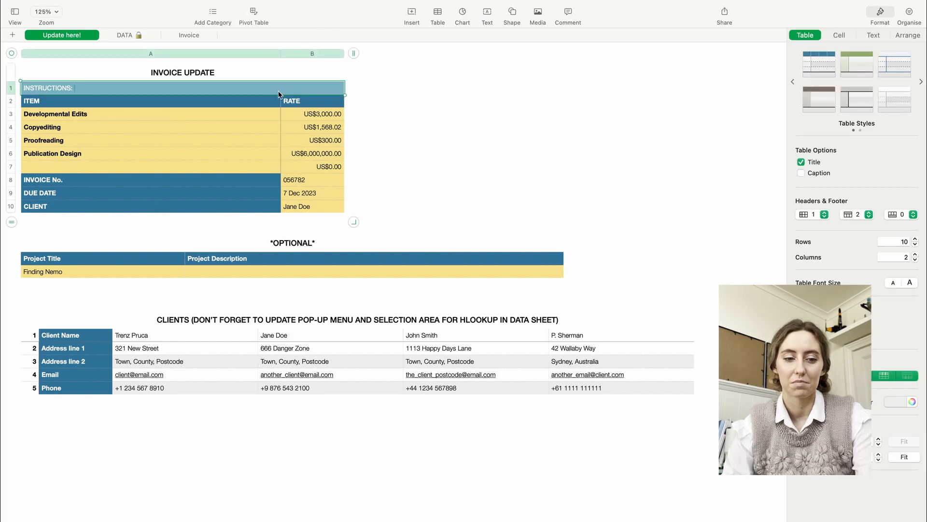
pyautogui.write('Fill')
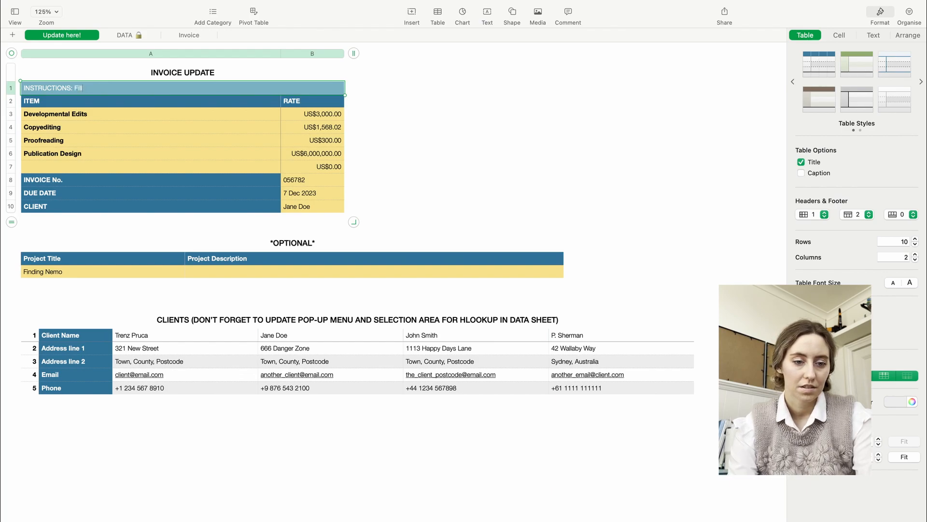
pyautogui.write(' in the information ')
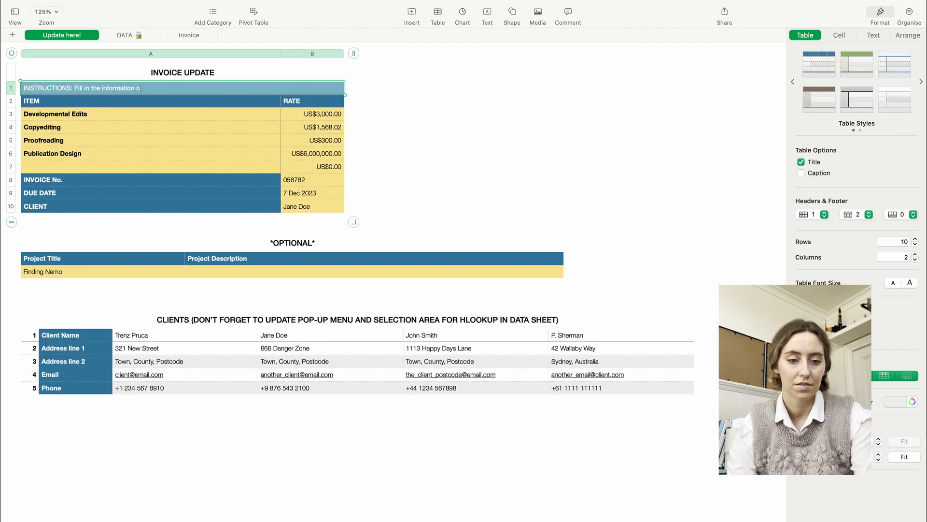
pyautogui.write('of the yellow ')
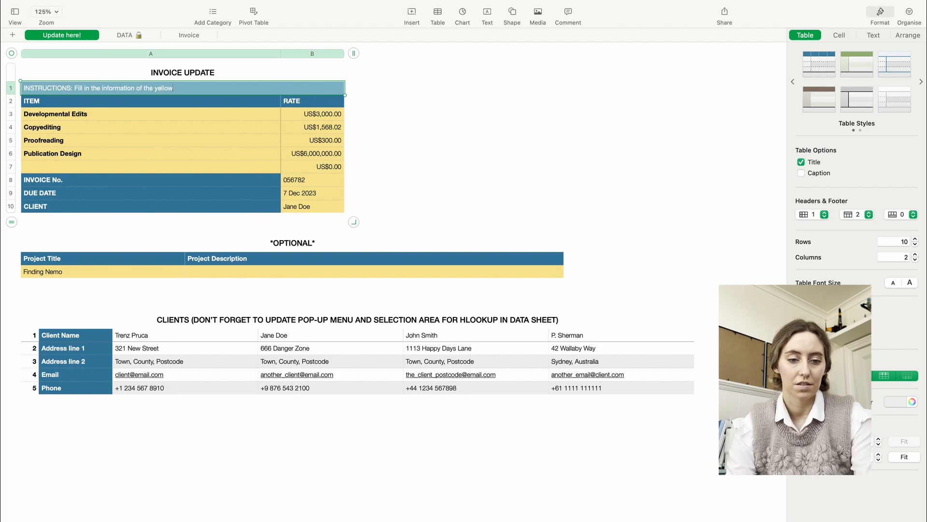
pyautogui.write('cells, checking ')
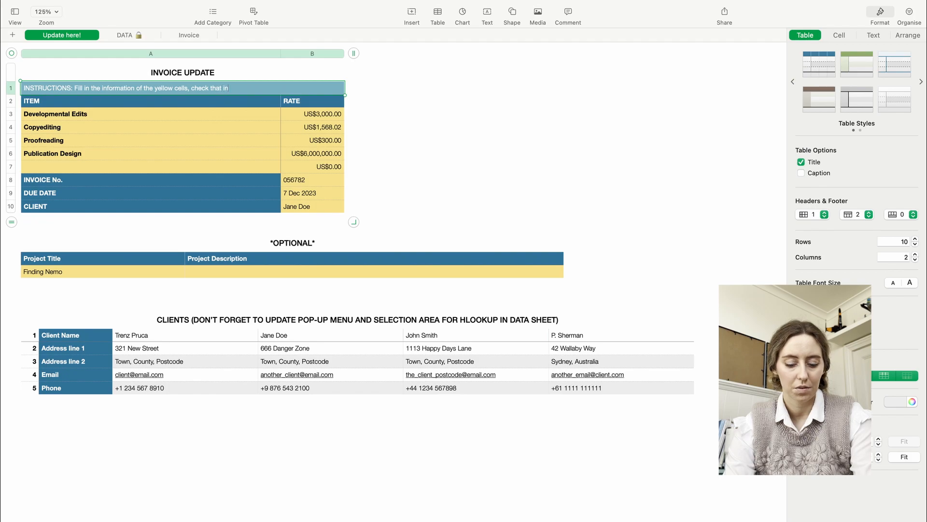
pyautogui.write('that invoice number, due date, and ')
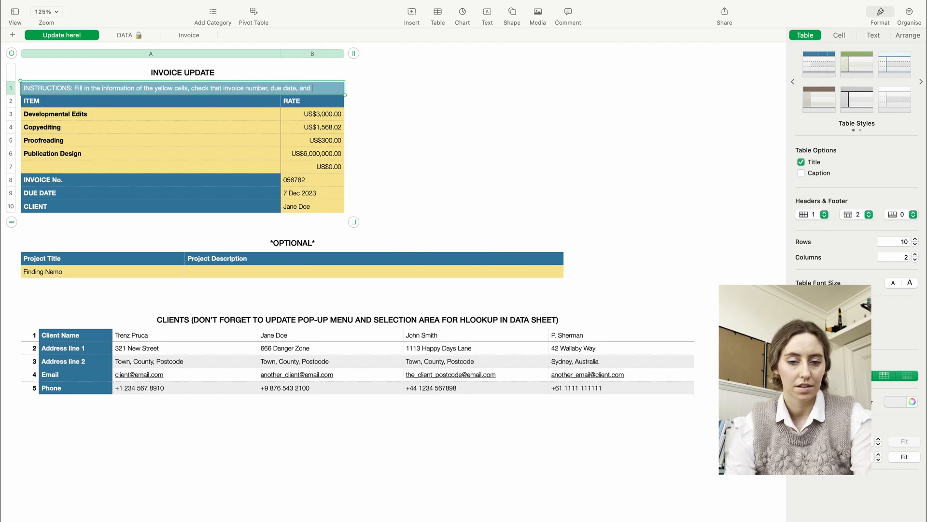
pyautogui.write('client are all')
pyautogui.write(' corre')
# - Continue the instructions with "(Make sure client table is updated as needed.) Add project title and description if desired."
pyautogui.write('A')
pyautogui.write('(Make sure ')
pyautogui.write('client table')
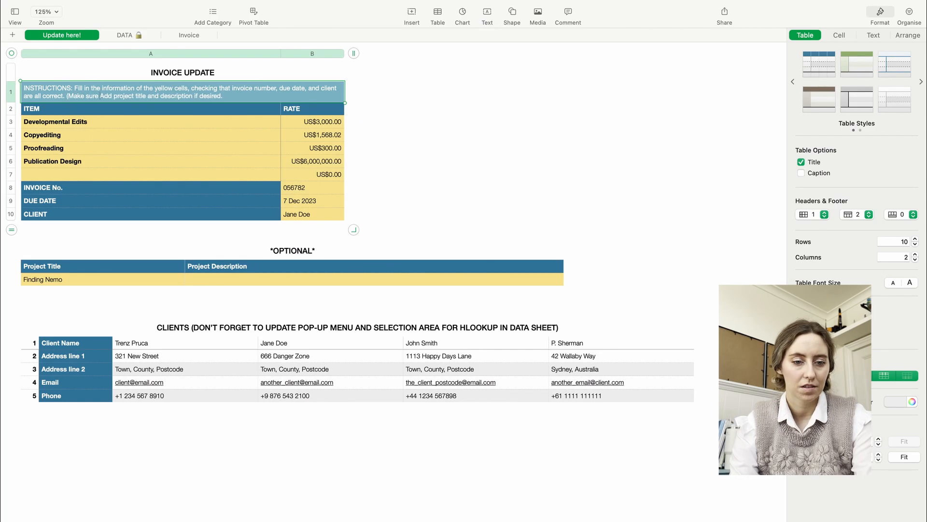
pyautogui.write(' is update')
pyautogui.write('d as needed')
# - Finish the instructions with "Then open invoice sheet, look over once more, and print (or print—save to PDF for email)."
pyautogui.write('en open')
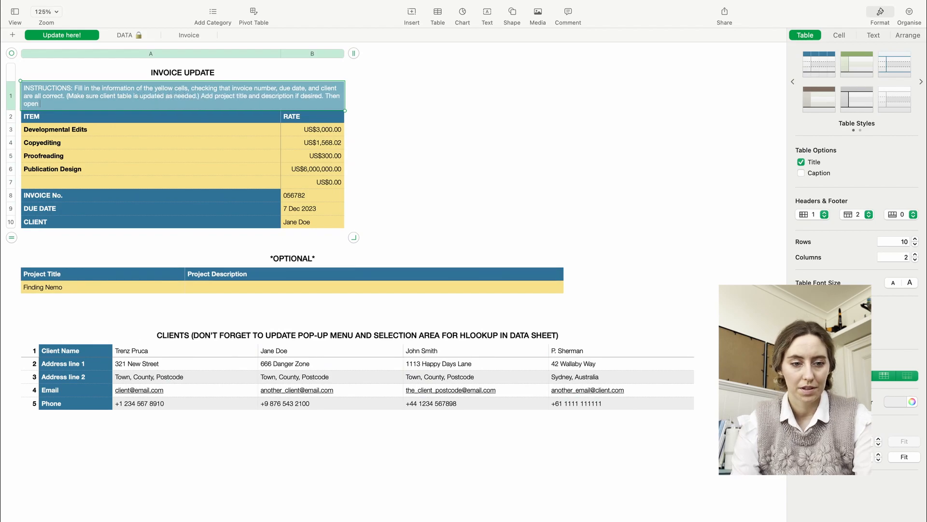
pyautogui.write(' invoice sheet, loo')
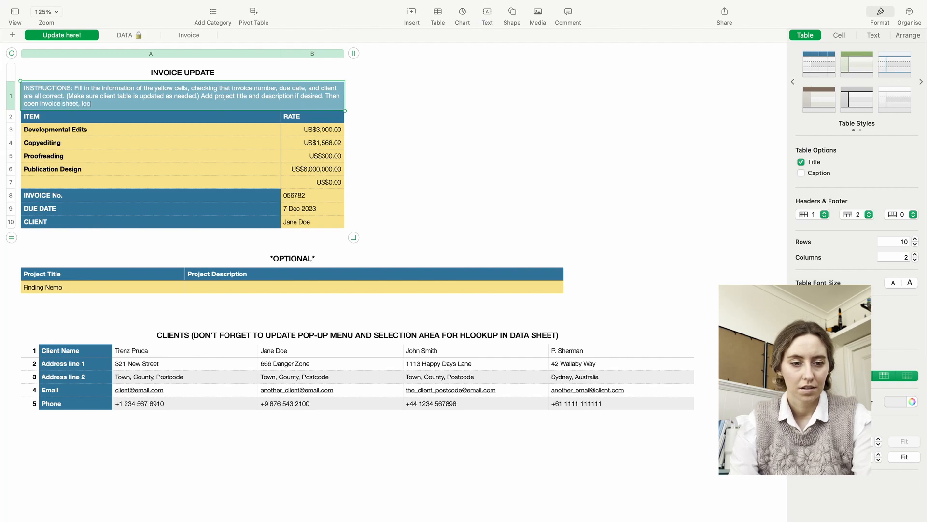
pyautogui.write('k over once more,')
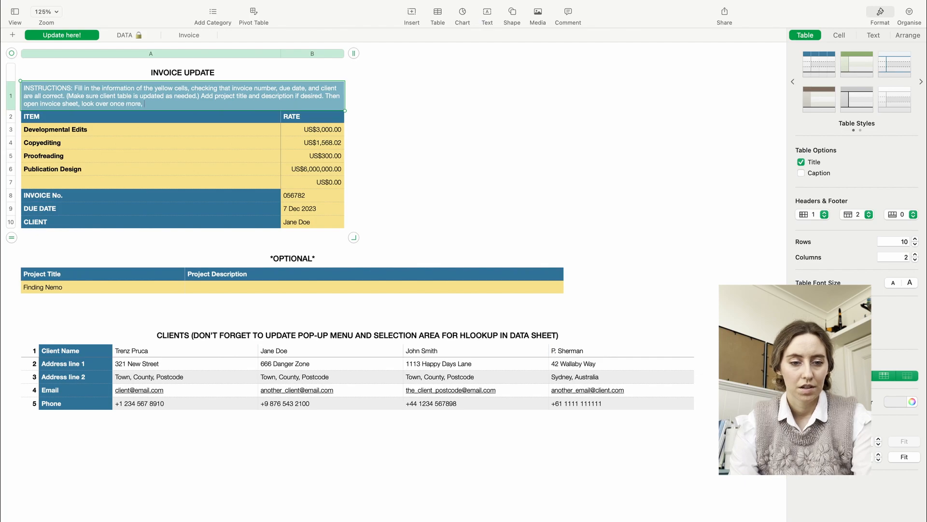
pyautogui.write(' and print')
pyautogui.write('(or print—save to PDF for email).')
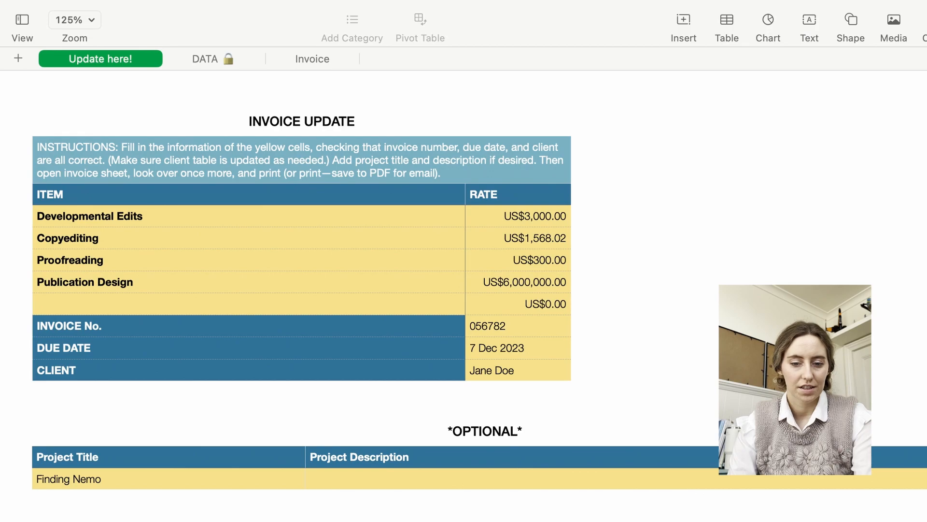
# - Rename the Invoice sheet as "Invoice—PRINT ONLY 🔒"
pyautogui.click(318, 60)
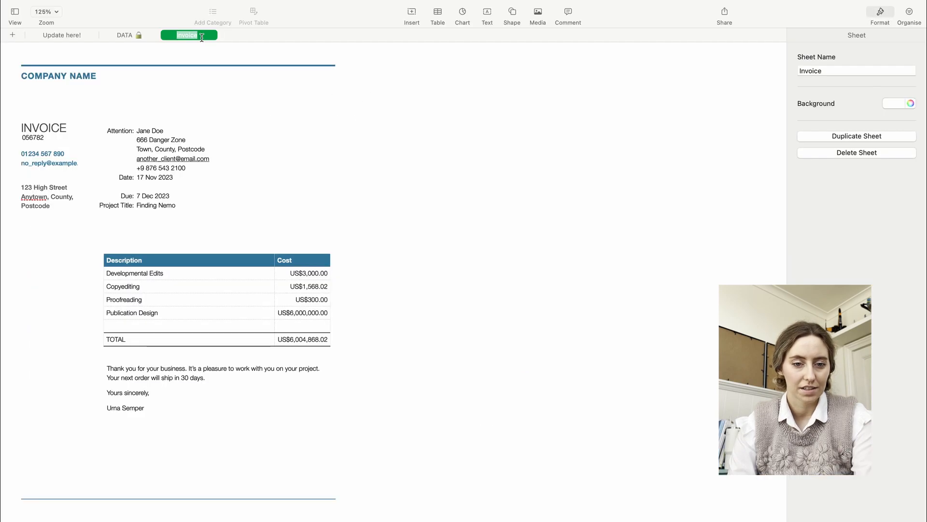
pyautogui.write('—PRINT ON')
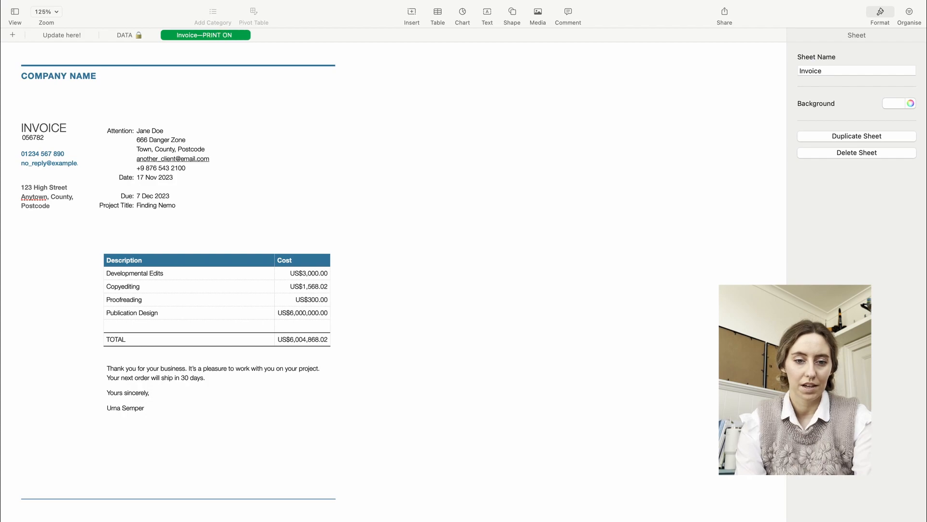
pyautogui.write('LY')
pyautogui.write('🔒')
pyautogui.press('Return')
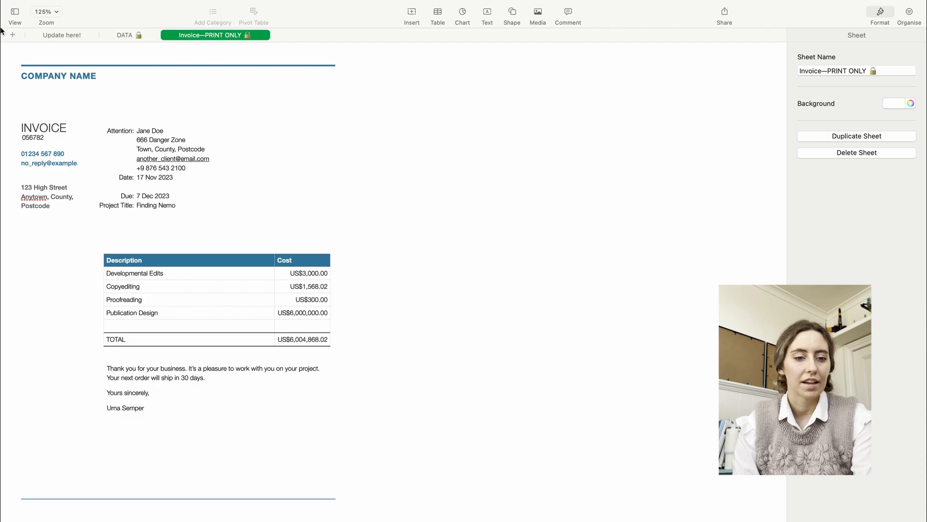
# - Open the print setup for the Invoice sheet and fit its content scale to the page
pyautogui.click(73, 6)
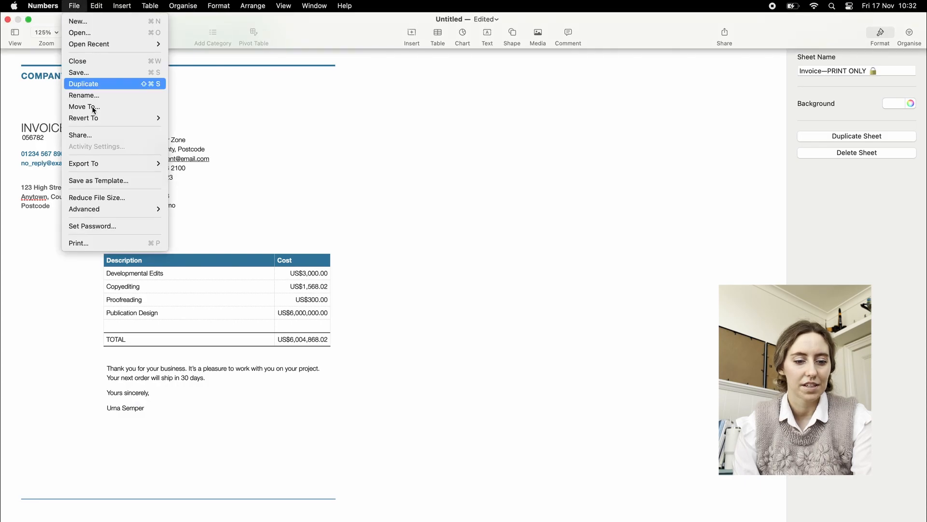
pyautogui.click(83, 243)
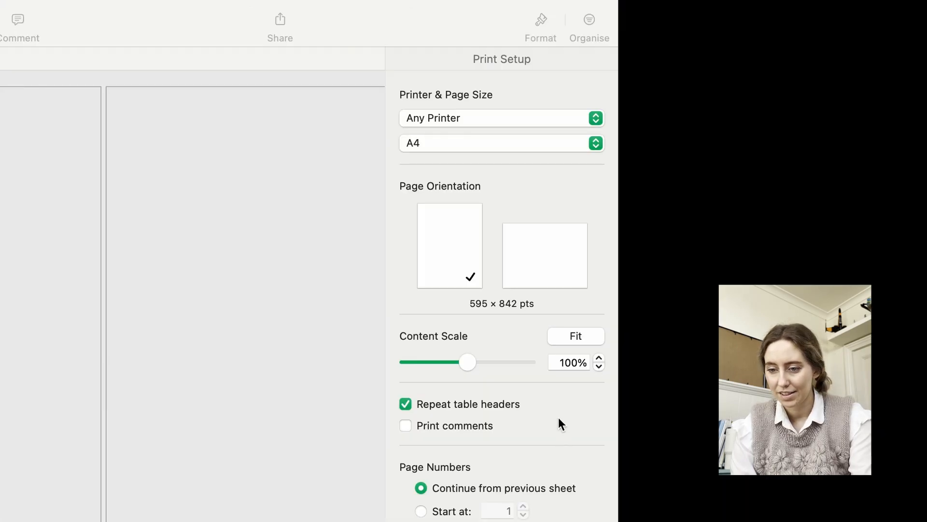
pyautogui.click(566, 337)
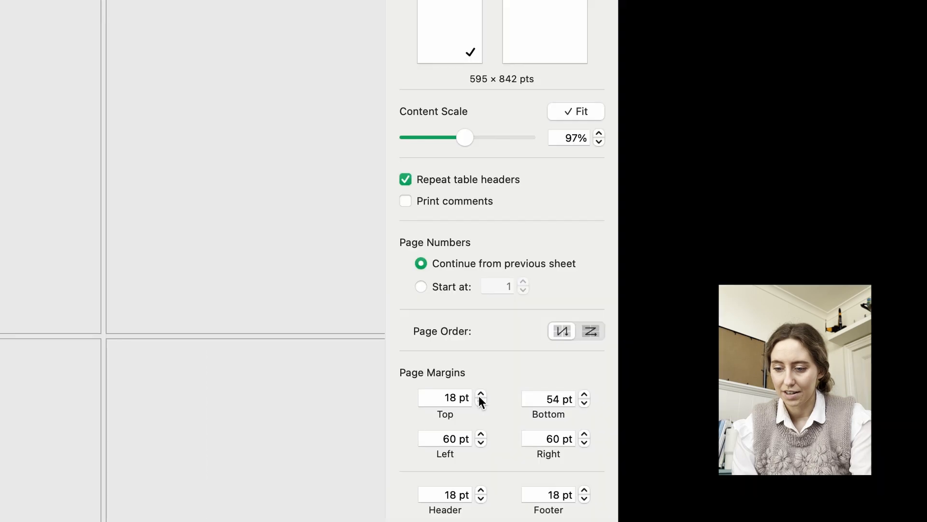
# - Set the top page margin to 90 pt and make the invoice's page numbering start at 1
pyautogui.click(844, 369)
pyautogui.click(844, 370)
pyautogui.click(481, 395)
pyautogui.click(481, 395)
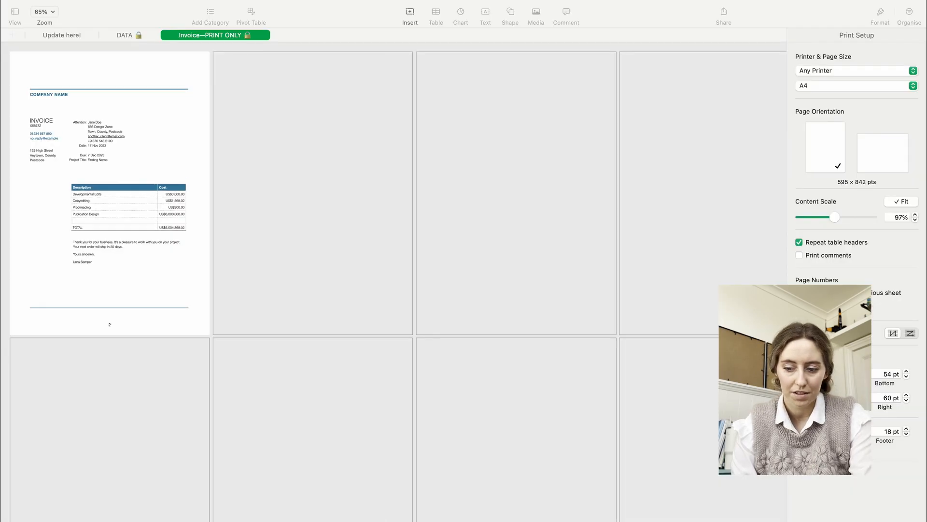
pyautogui.click(844, 377)
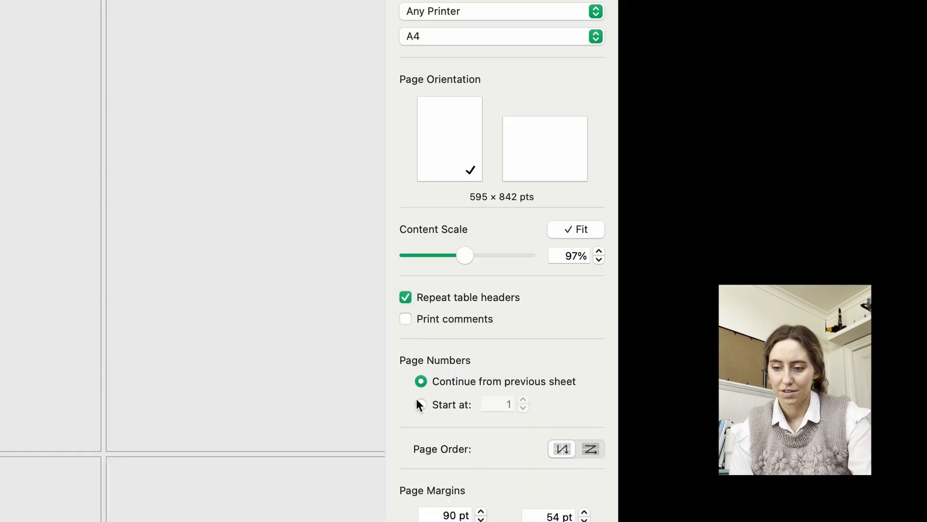
pyautogui.click(417, 401)
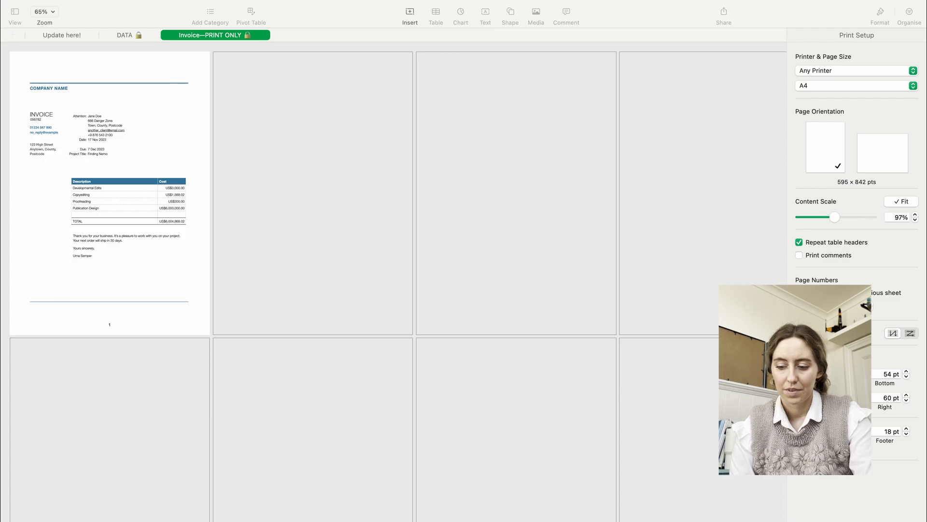
# - Save the invoice as a PDF on the Desktop under the suggested file name and leave the print setup
pyautogui.press('super+p')
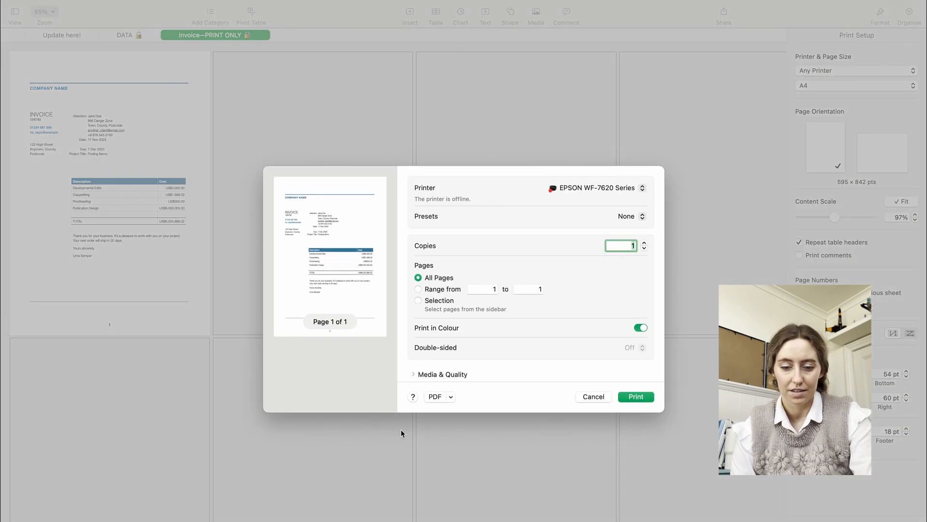
pyautogui.click(451, 397)
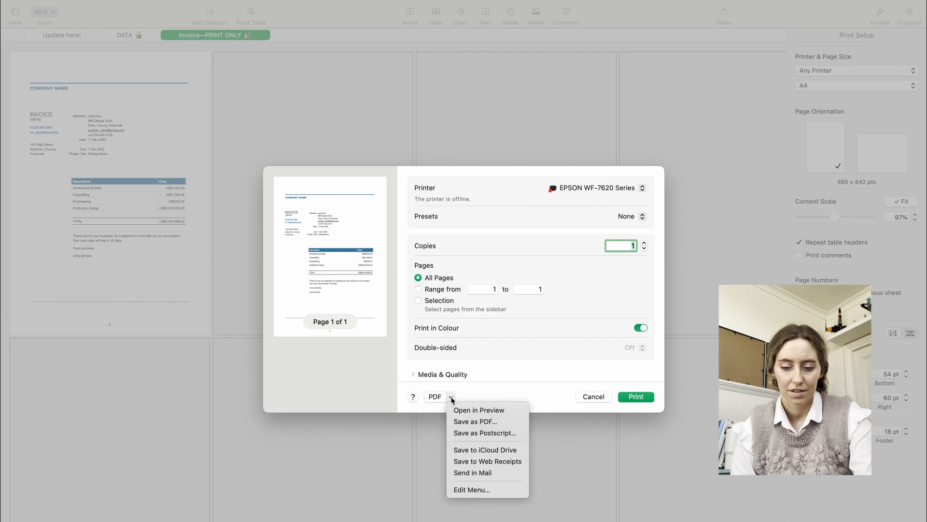
pyautogui.click(460, 421)
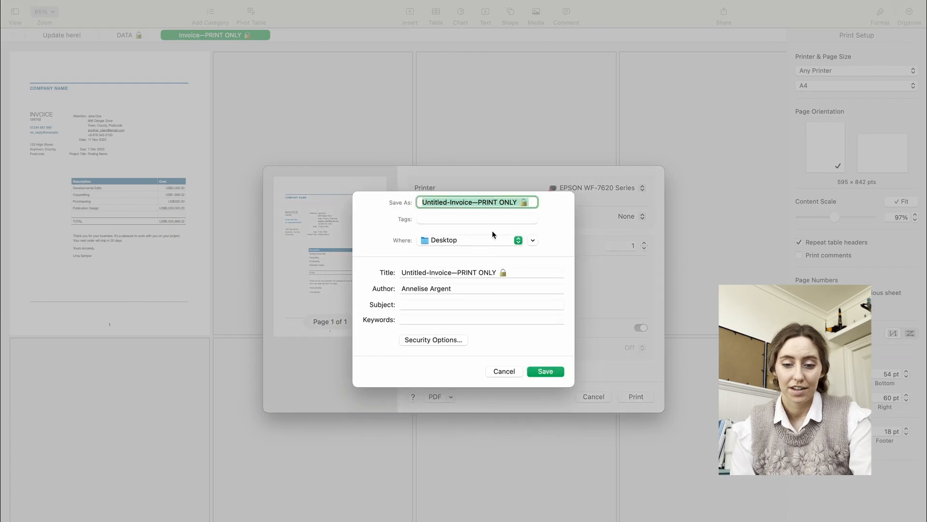
pyautogui.click(552, 369)
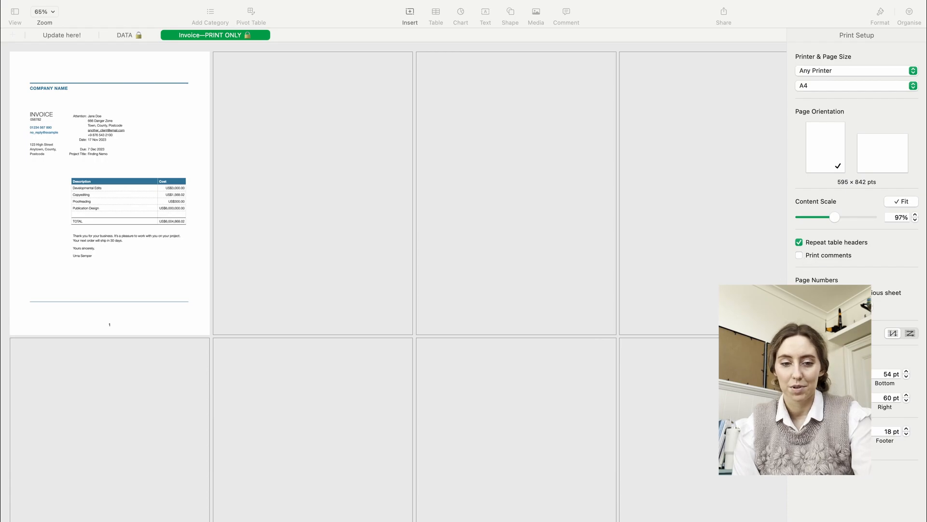
pyautogui.click(824, 519)
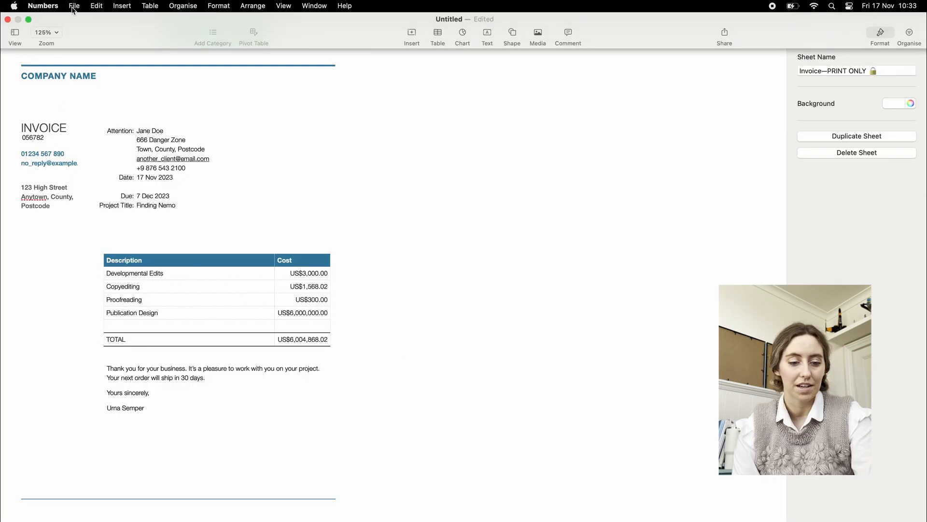
# - Reopen the print setup to check the invoice page once more
pyautogui.click(73, 9)
pyautogui.click(66, 244)
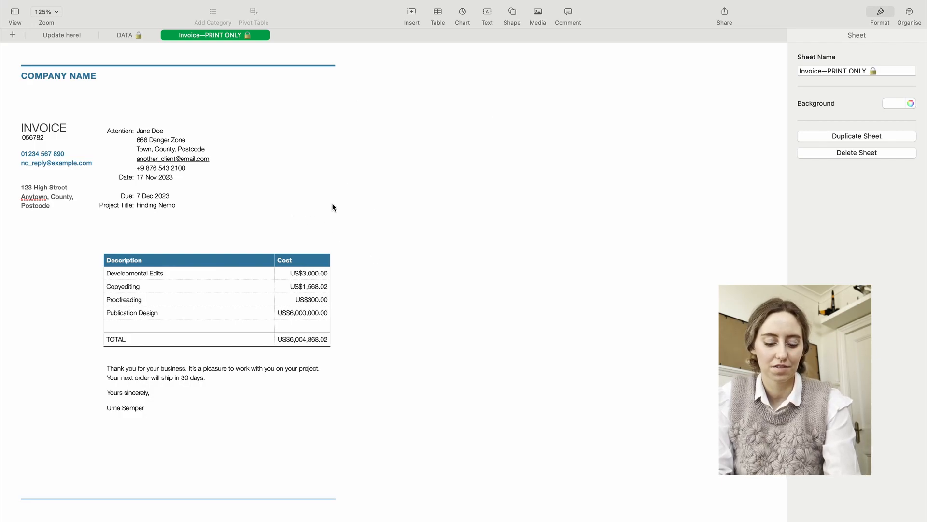
# - Undo the last layering change and bring the text box with the INVOICE heading and company contact details to the front
pyautogui.press('super+z')
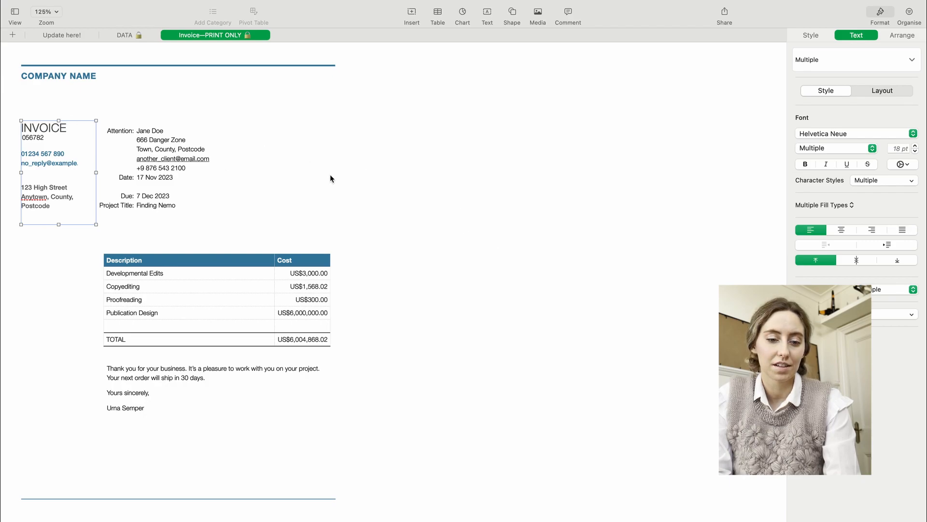
pyautogui.click(317, 168)
pyautogui.click(54, 150)
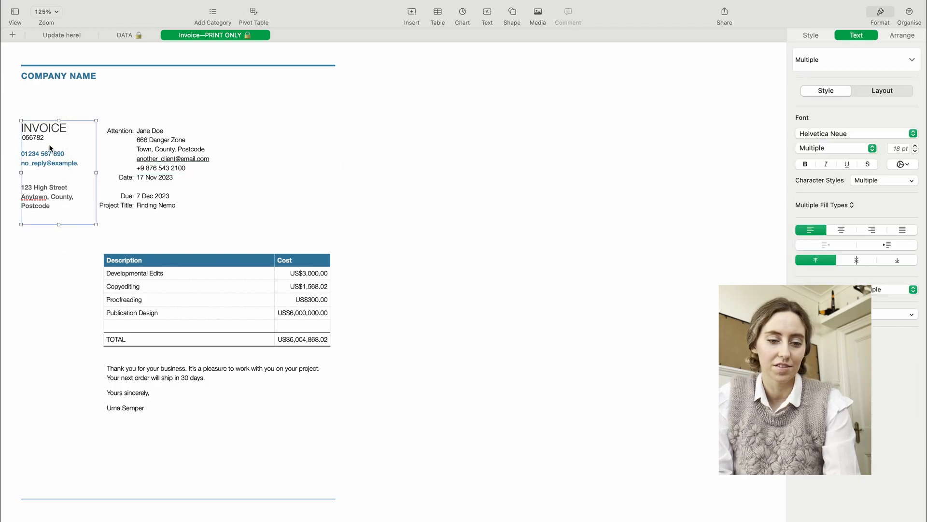
pyautogui.click(72, 81)
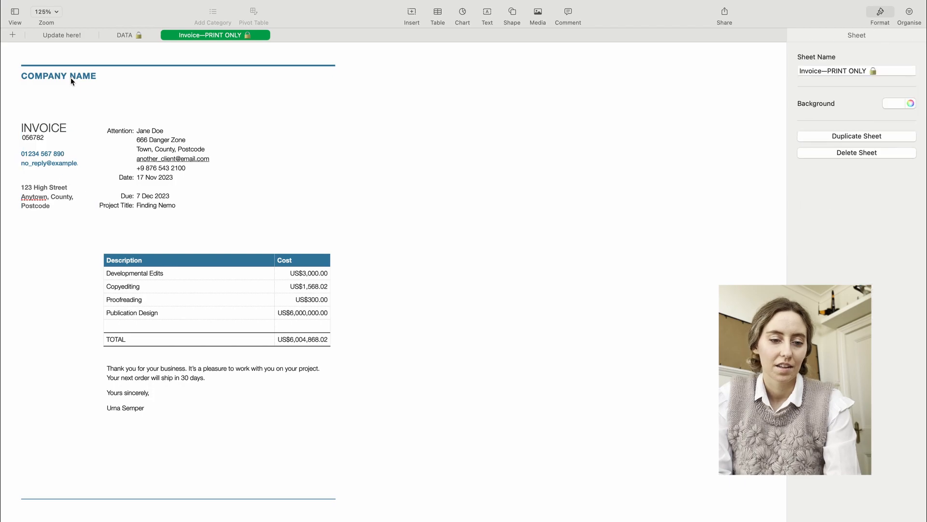
pyautogui.rightClick(50, 127)
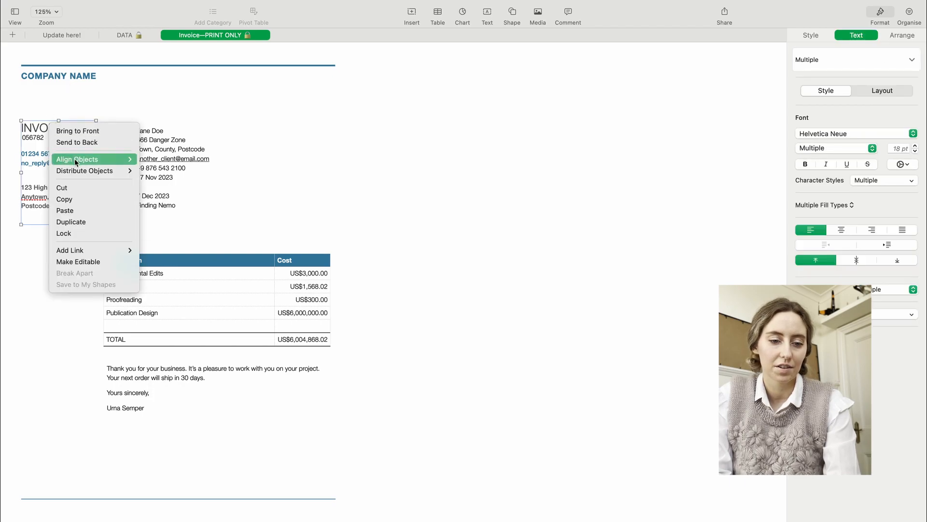
pyautogui.click(78, 130)
pyautogui.click(135, 94)
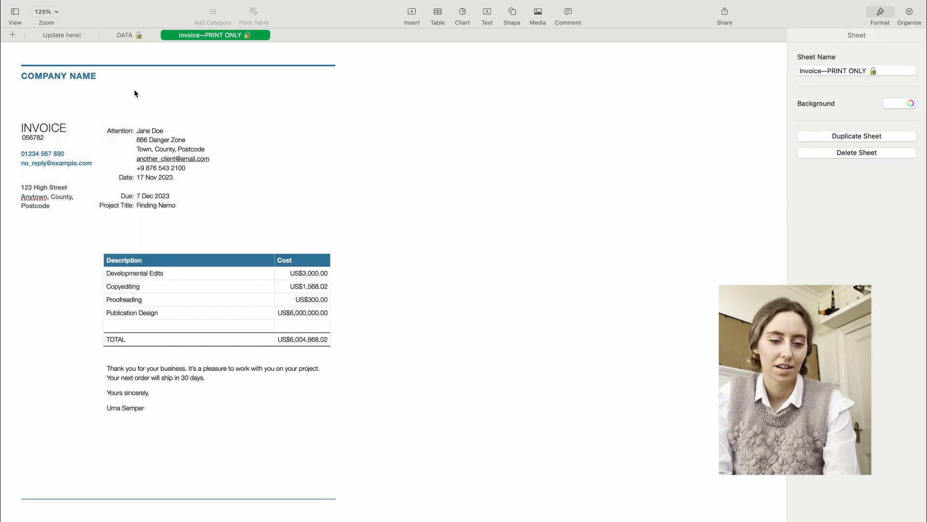